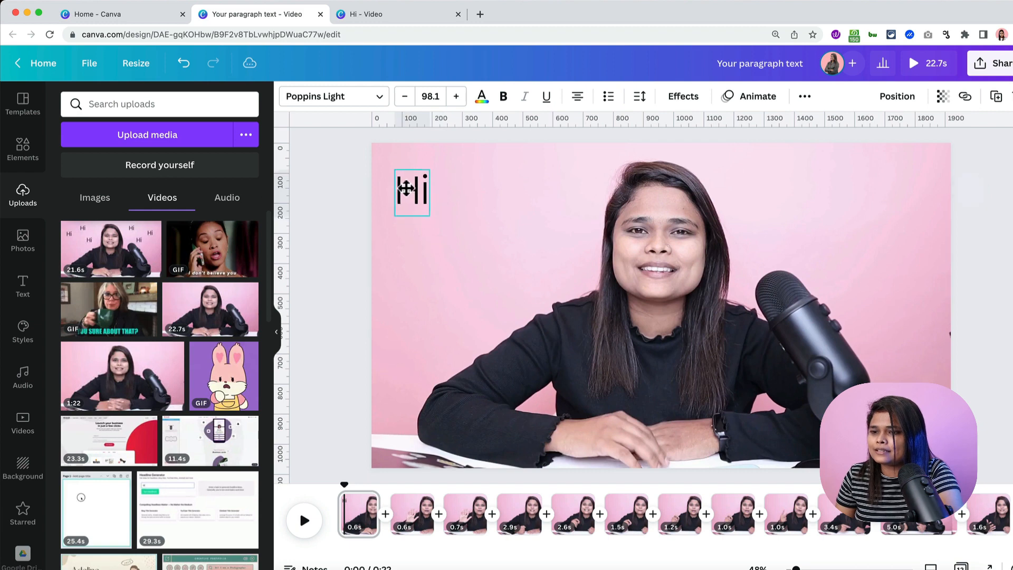
- Duplicate the "Hi" text with Cmd+D and spread the copies around the speaker
{"action": "key", "text": "super+d"}
{"action": "left_click_drag", "start_coordinate": [436, 190], "coordinate": [499, 240]}
{"action": "key", "text": "super+d"}
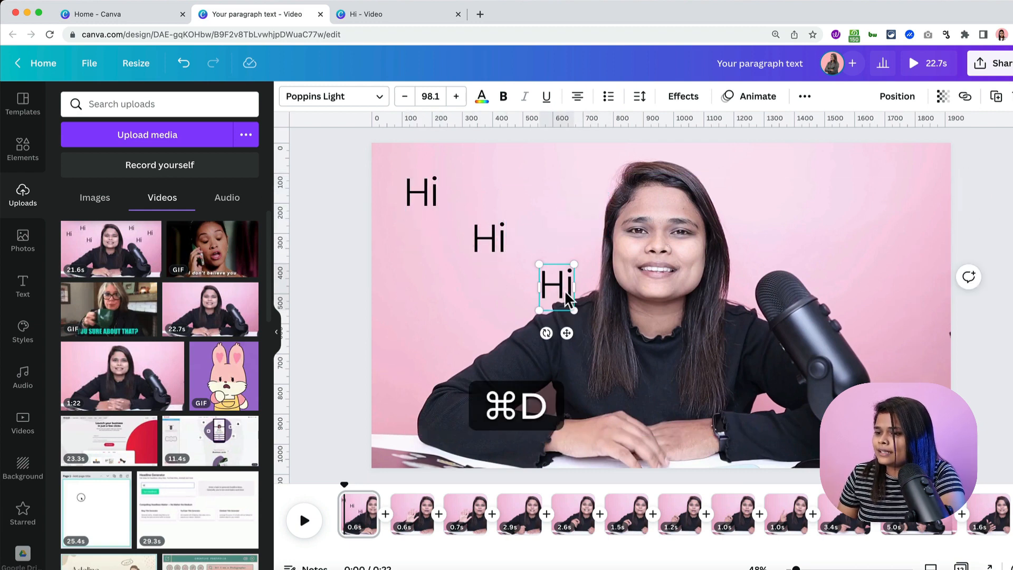
{"action": "left_click_drag", "start_coordinate": [561, 296], "coordinate": [891, 289]}
{"action": "key", "text": "super+d"}
{"action": "key", "text": "super+d"}
{"action": "key", "text": "super+d"}
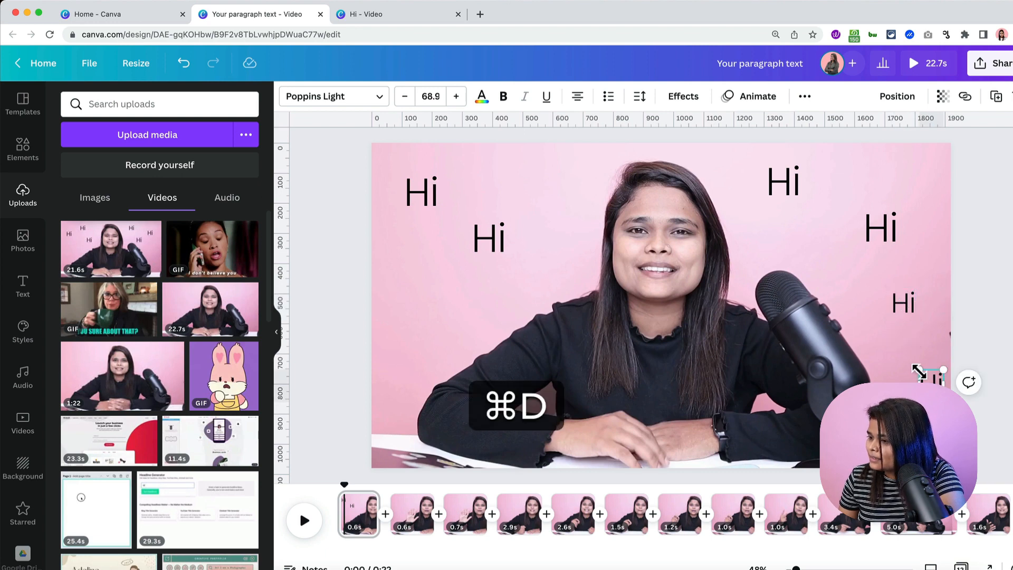
{"action": "left_click_drag", "start_coordinate": [918, 372], "coordinate": [399, 293]}
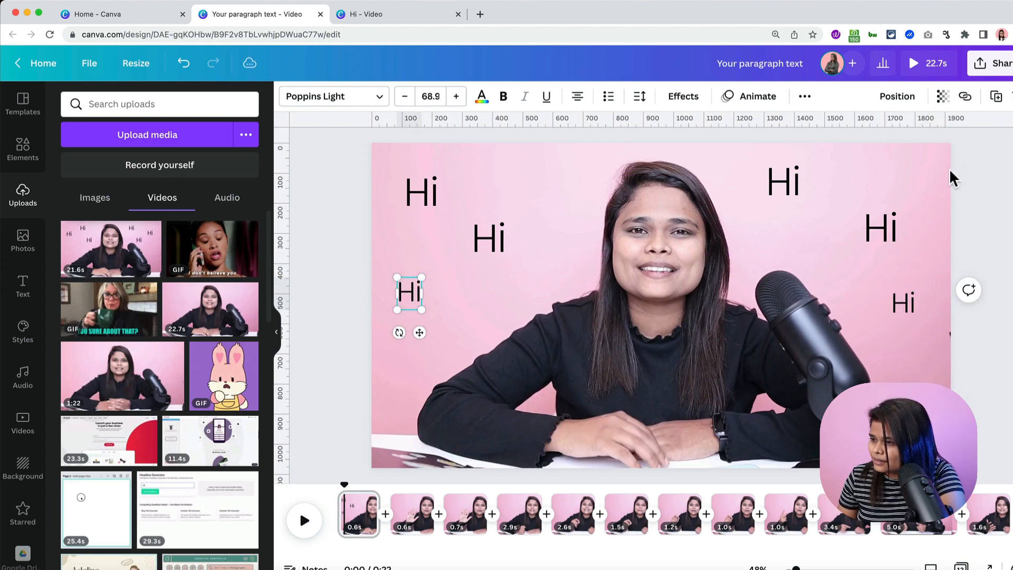
- Add more "Hi" copies toward the upper right and top edge, then deselect
{"action": "left_click", "coordinate": [883, 232]}
{"action": "key", "text": "super+d"}
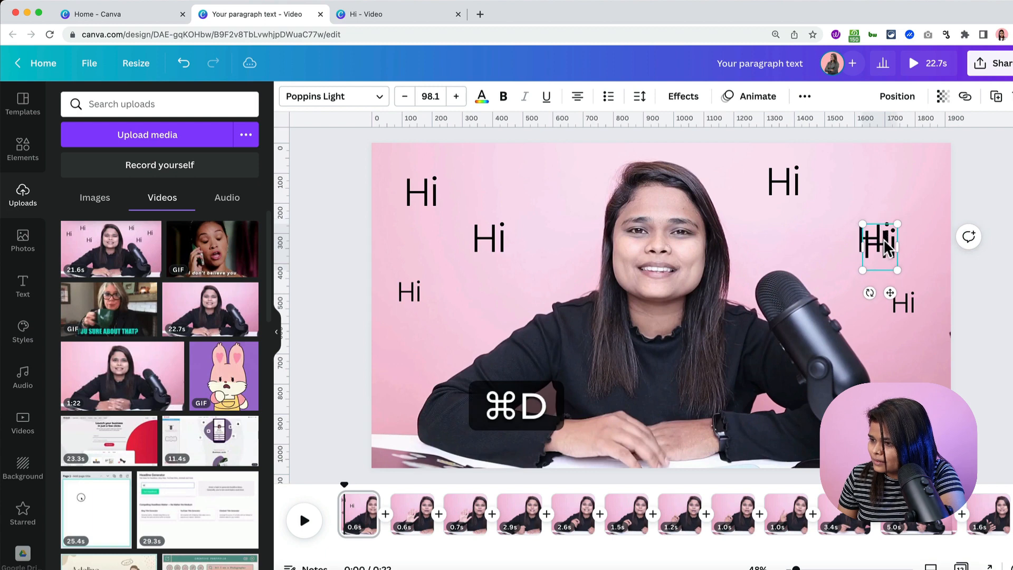
{"action": "left_click_drag", "start_coordinate": [887, 248], "coordinate": [910, 193]}
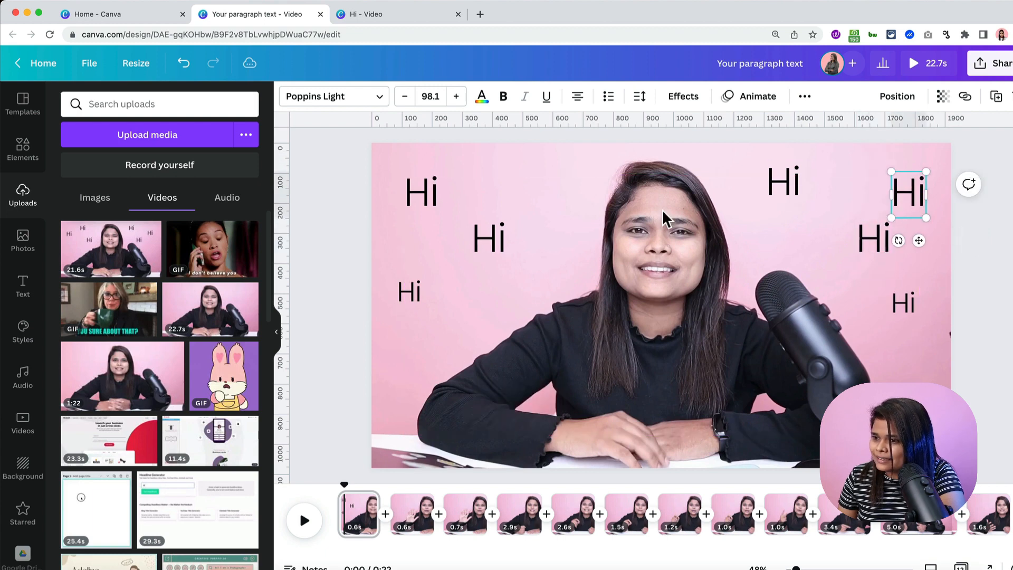
{"action": "left_click", "coordinate": [490, 243]}
{"action": "key", "text": "super+d"}
{"action": "left_click_drag", "start_coordinate": [490, 242], "coordinate": [502, 166]}
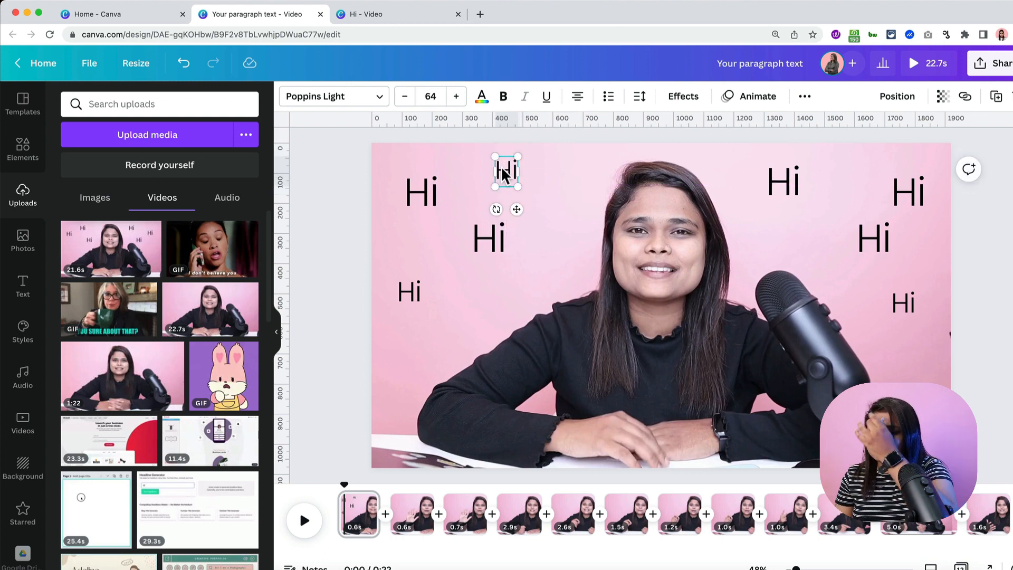
{"action": "left_click", "coordinate": [913, 189]}
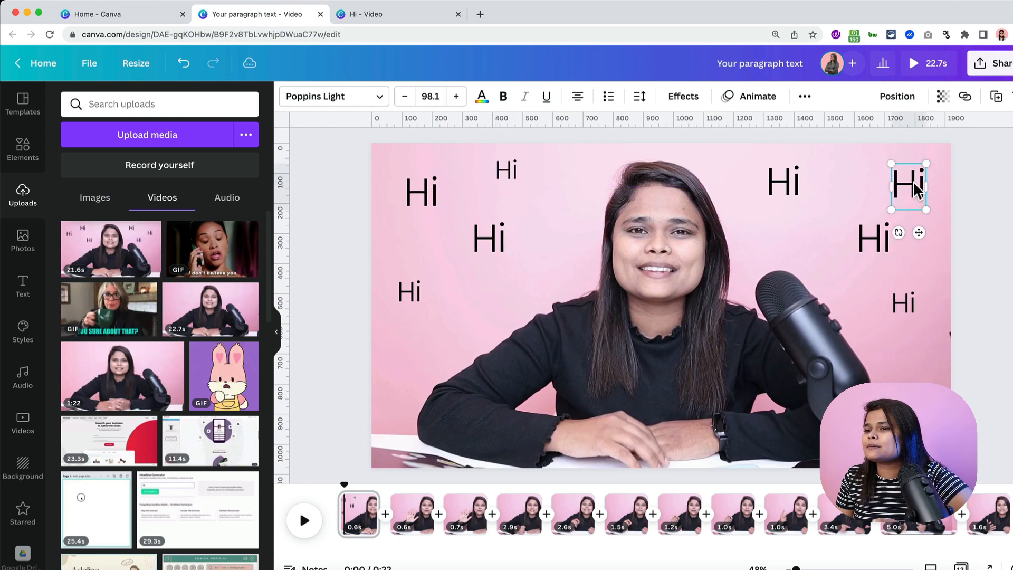
{"action": "left_click", "coordinate": [314, 363]}
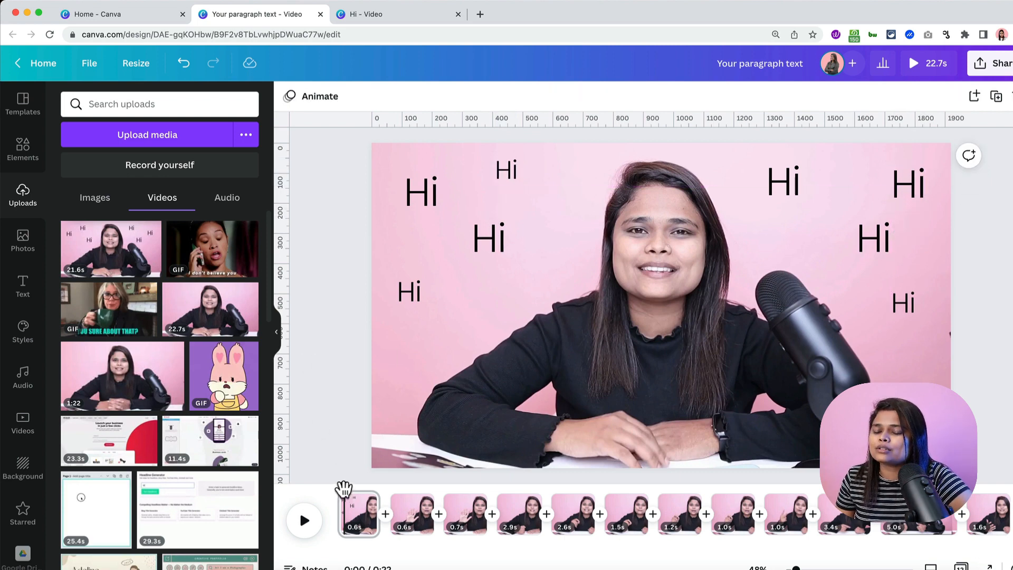
- Play and pause a preview, rewind to 0:00, then jump to the second clip's start
{"action": "left_click", "coordinate": [305, 520]}
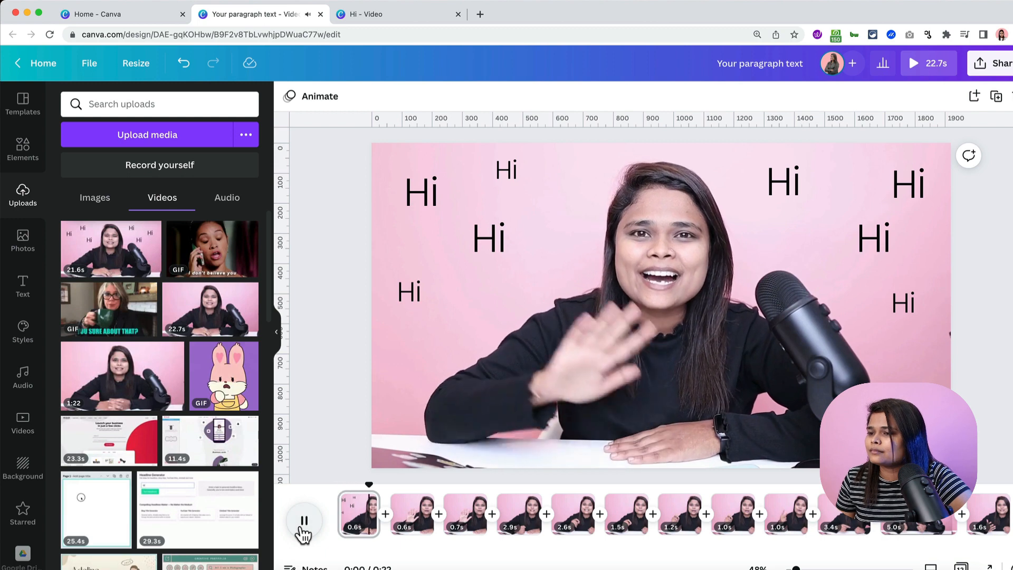
{"action": "left_click", "coordinate": [304, 522]}
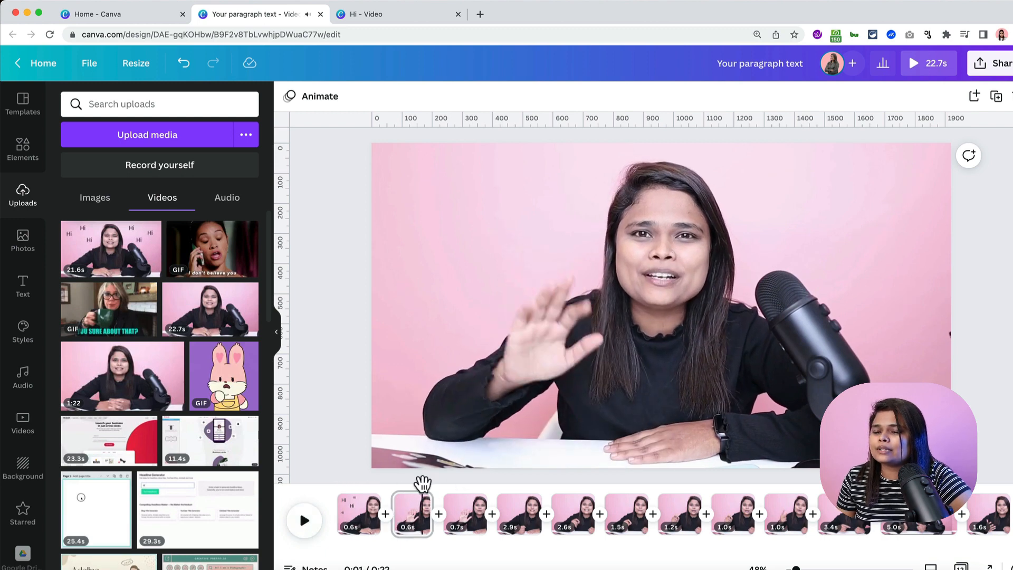
{"action": "left_click_drag", "start_coordinate": [422, 483], "coordinate": [337, 483]}
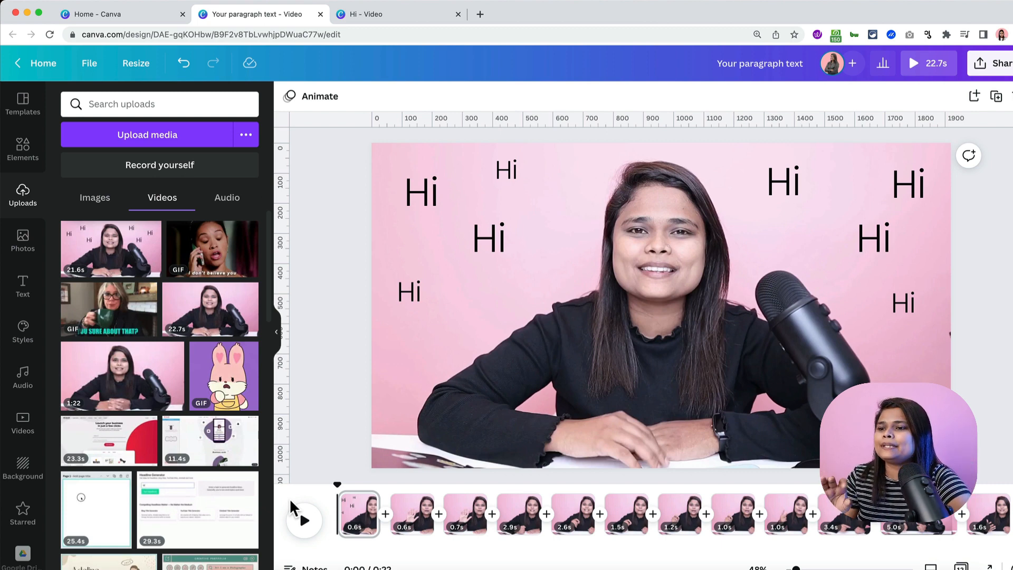
{"action": "left_click", "coordinate": [383, 486]}
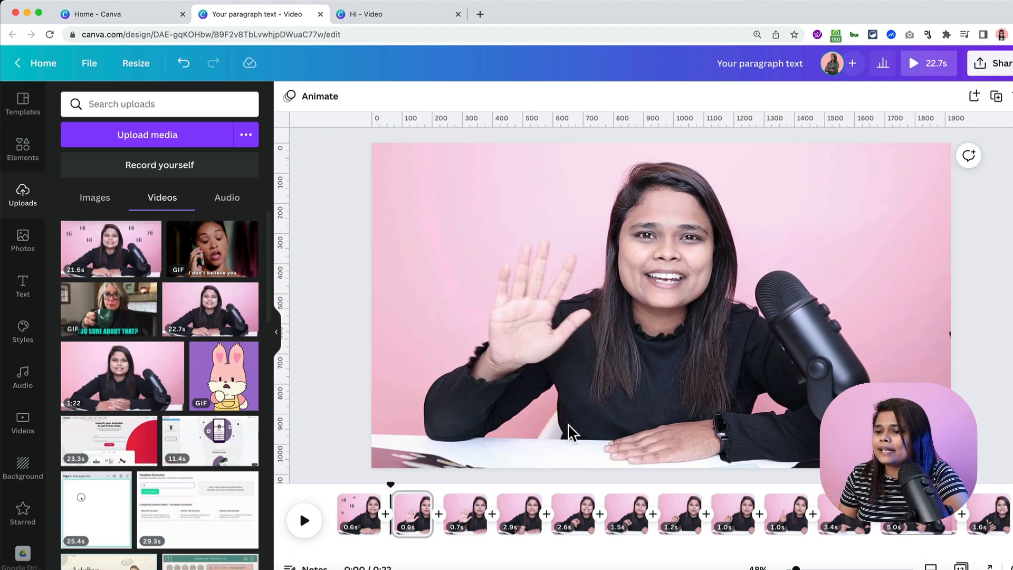
- Add a text box on the second clip reading 'Canvaholics'
{"action": "key", "text": "t"}
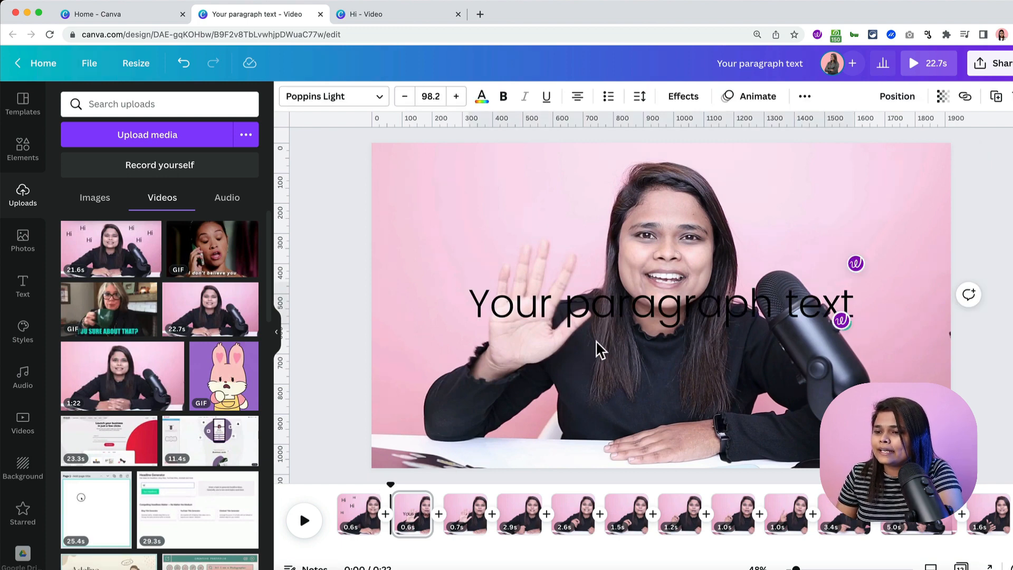
{"action": "double_click", "coordinate": [683, 290]}
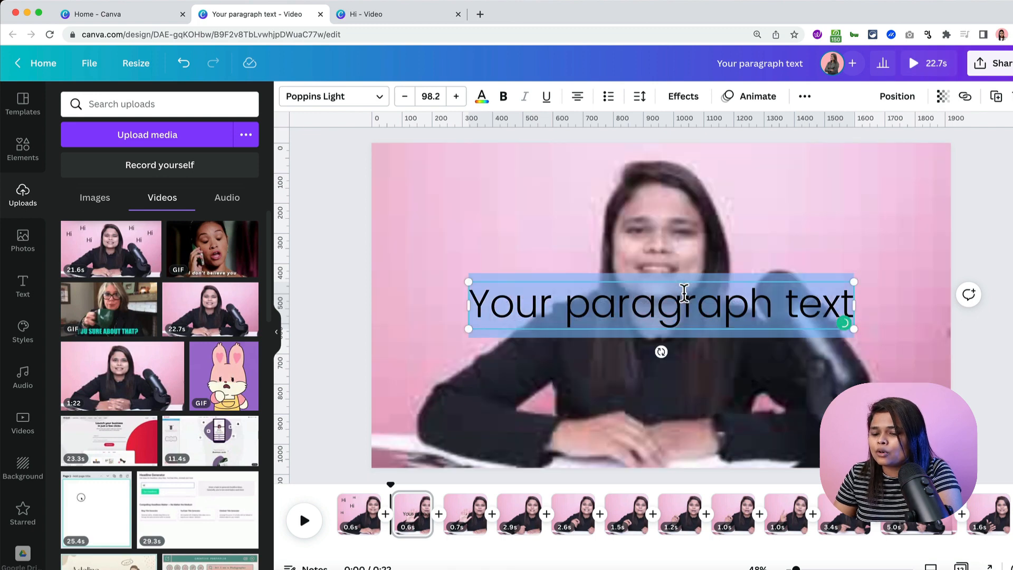
{"action": "key", "text": "shift+c"}
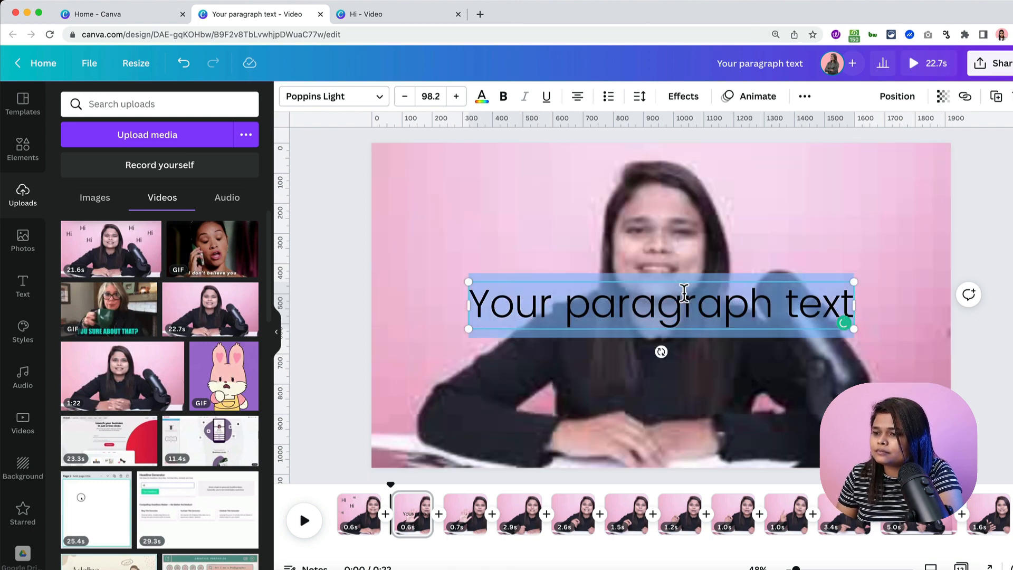
{"action": "left_click", "coordinate": [695, 296]}
{"action": "key", "text": "super+shift+a"}
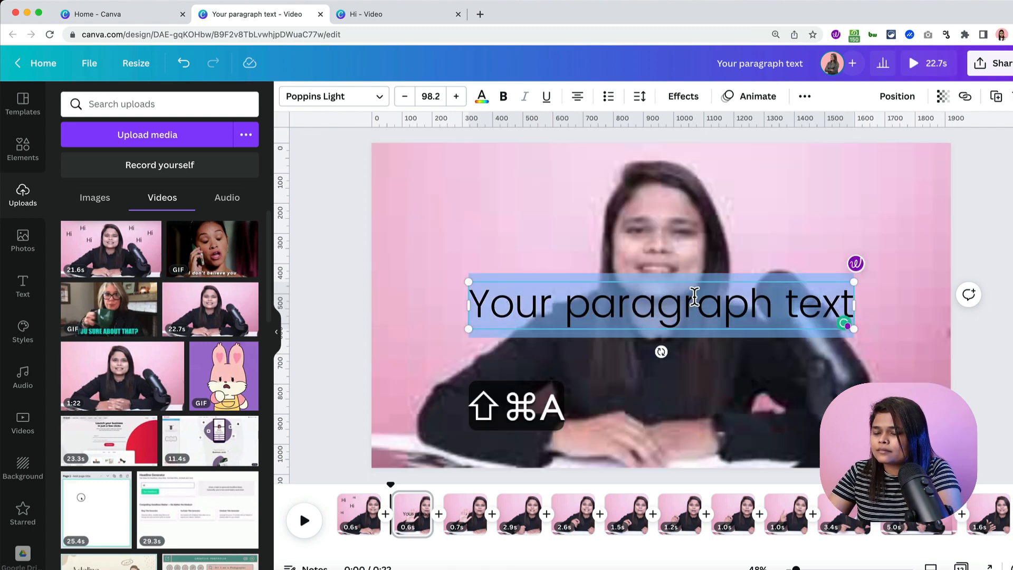
{"action": "type", "text": "Canva"}
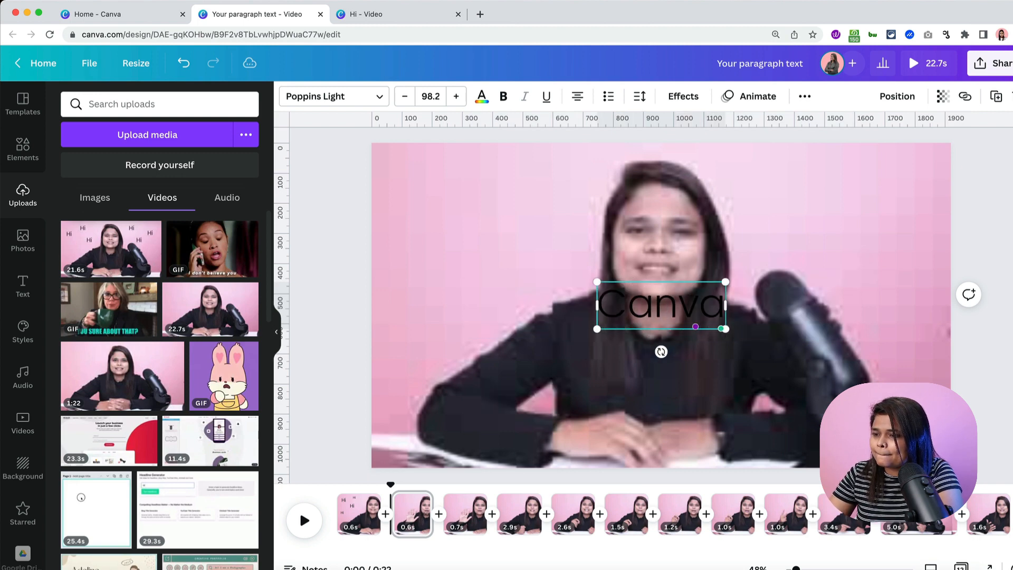
{"action": "type", "text": "holics"}
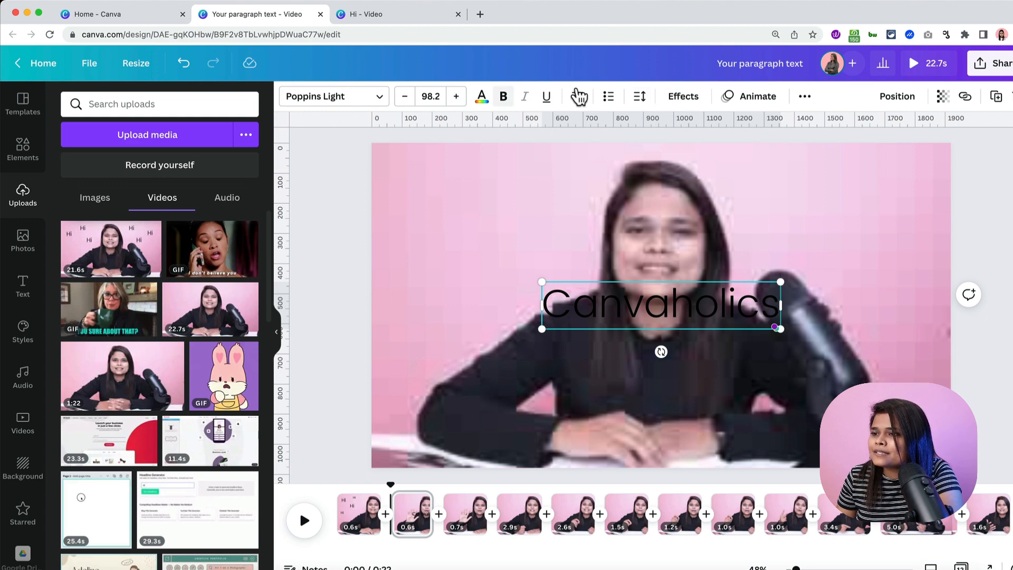
- Make the text uppercase, set it in Open Sans Extra Bold, and colour it white
{"action": "left_click", "coordinate": [803, 96]}
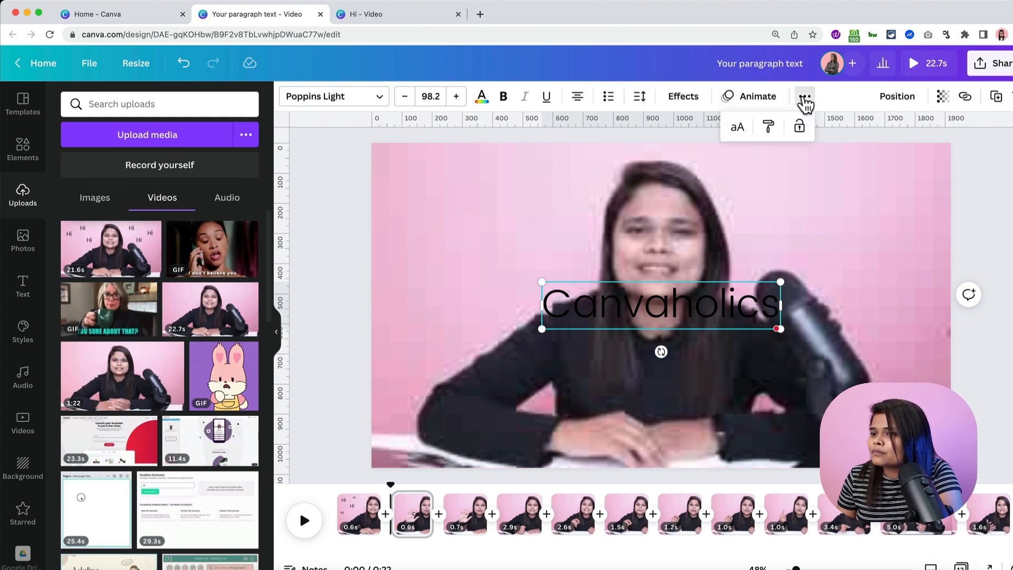
{"action": "left_click", "coordinate": [738, 132]}
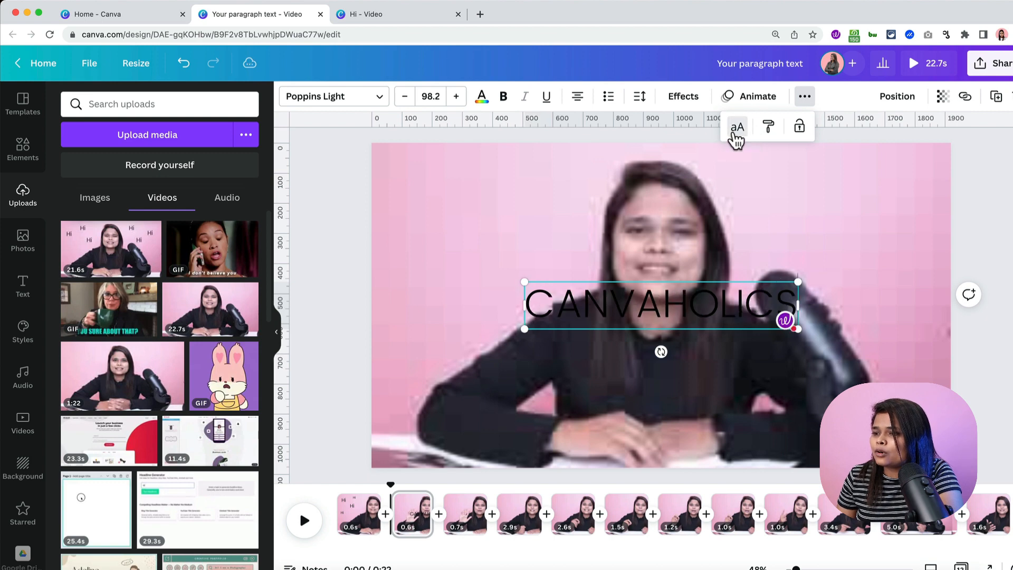
{"action": "left_click", "coordinate": [316, 103]}
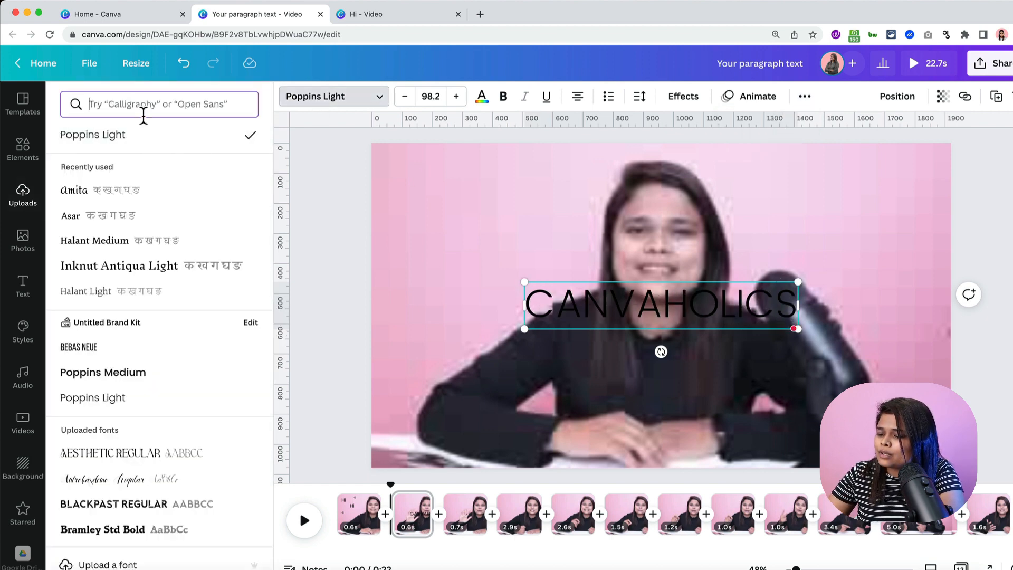
{"action": "type", "text": "open"}
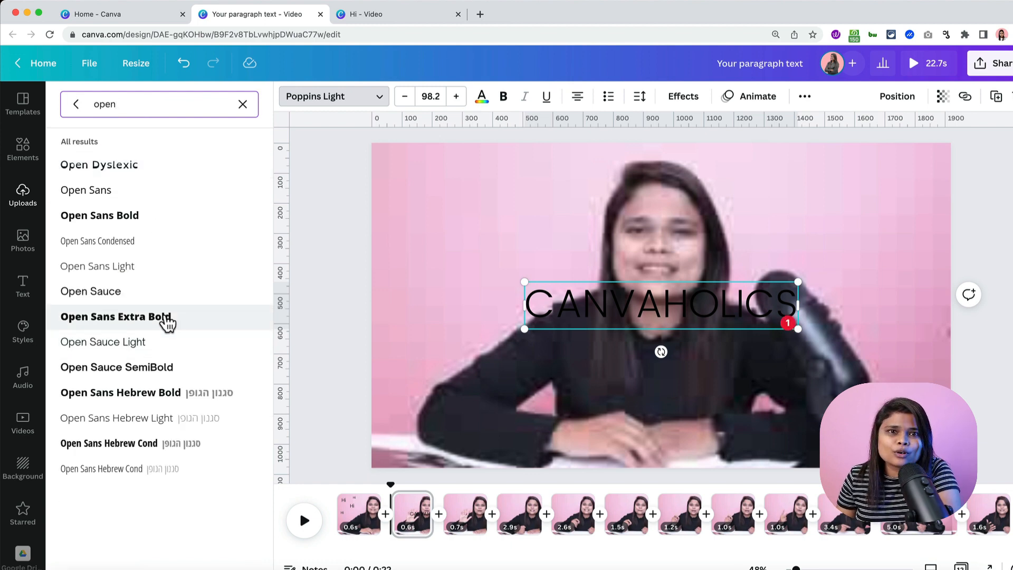
{"action": "left_click", "coordinate": [167, 319]}
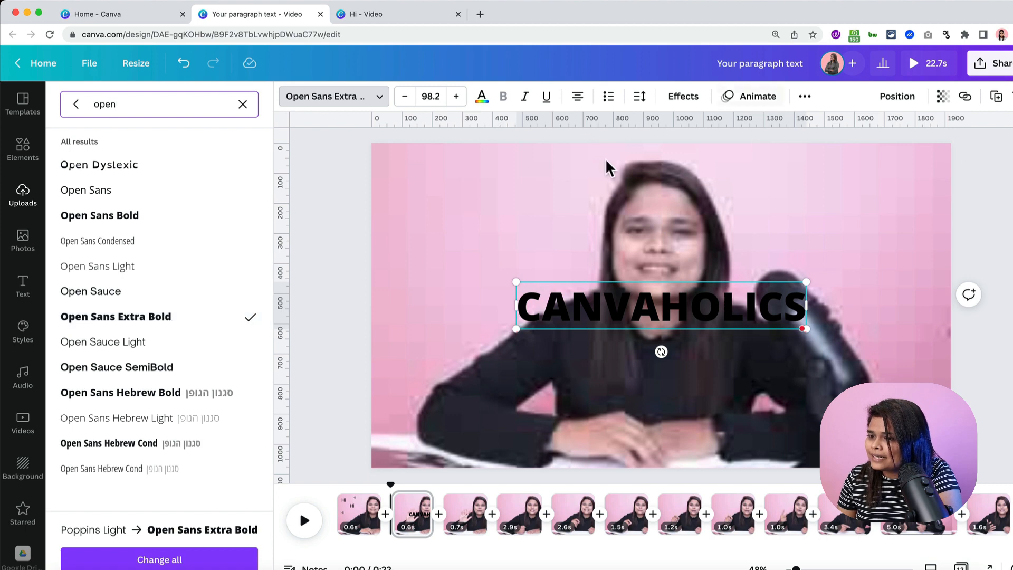
{"action": "left_click", "coordinate": [481, 96]}
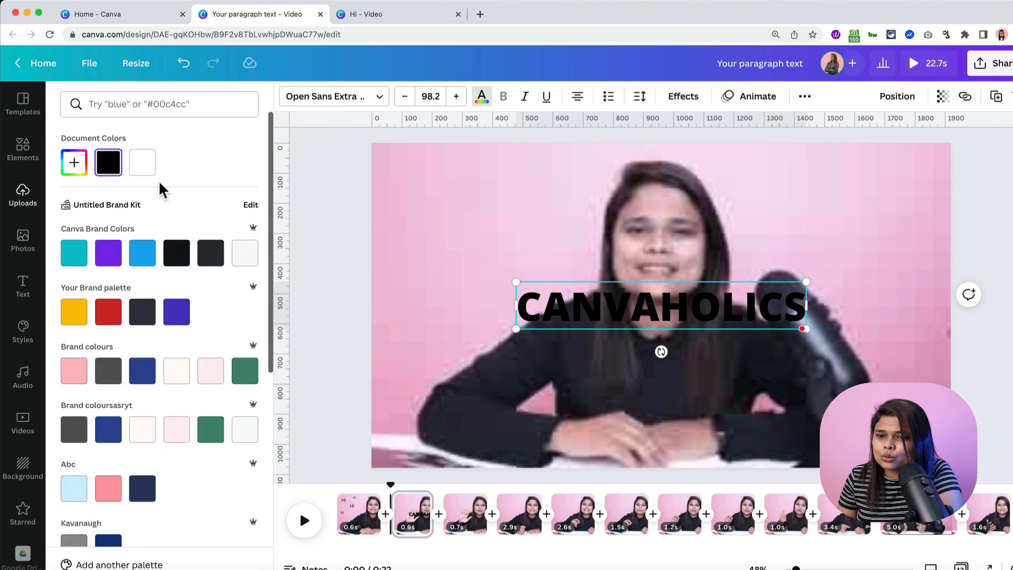
{"action": "left_click", "coordinate": [144, 165]}
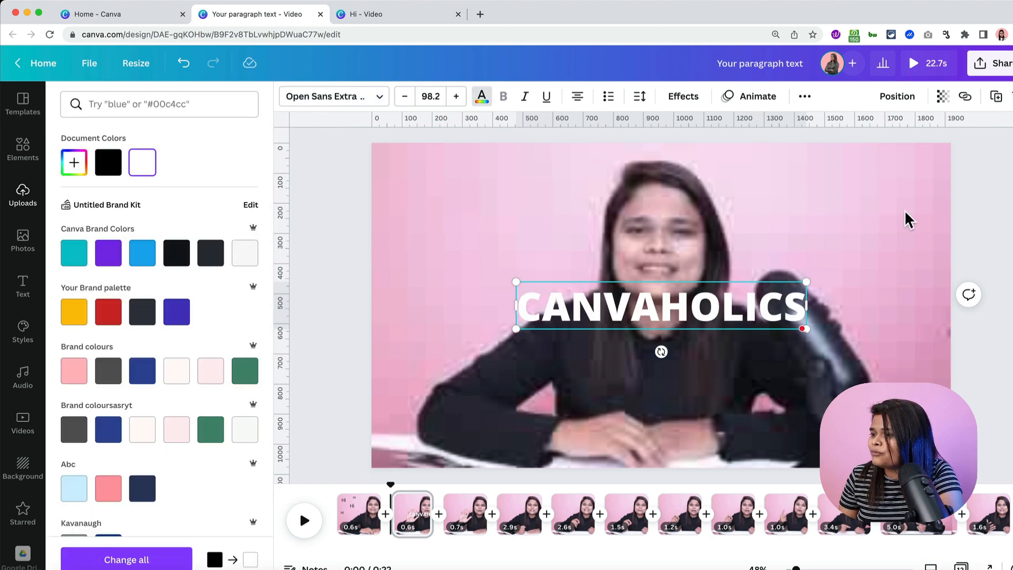
{"action": "left_click", "coordinate": [981, 223]}
{"action": "left_click", "coordinate": [970, 401]}
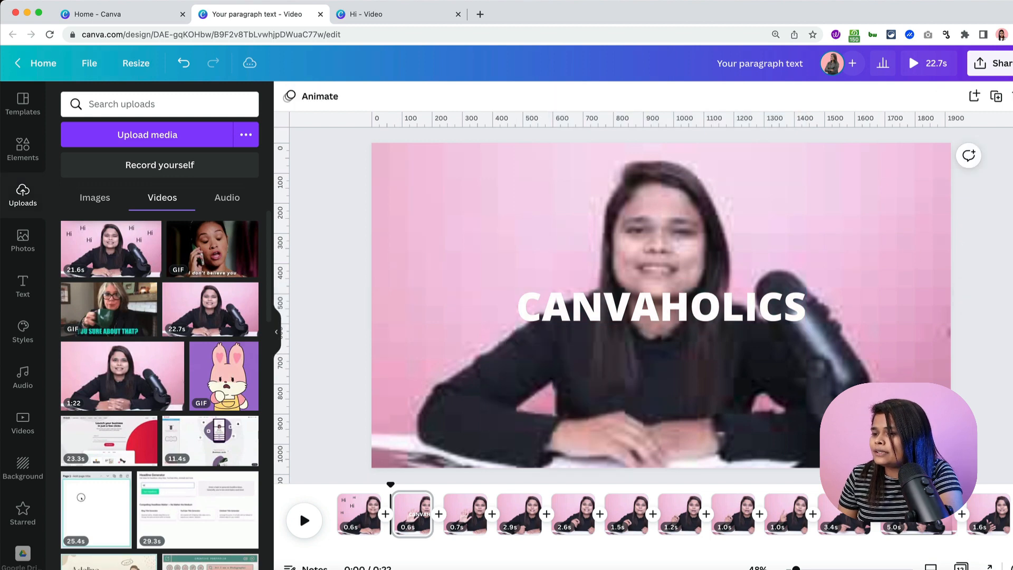
- Apply a Lift effect at intensity 79 to CANVAHOLICS, enlarge it to 106, recentre, and preview
{"action": "left_click_drag", "start_coordinate": [721, 305], "coordinate": [706, 392]}
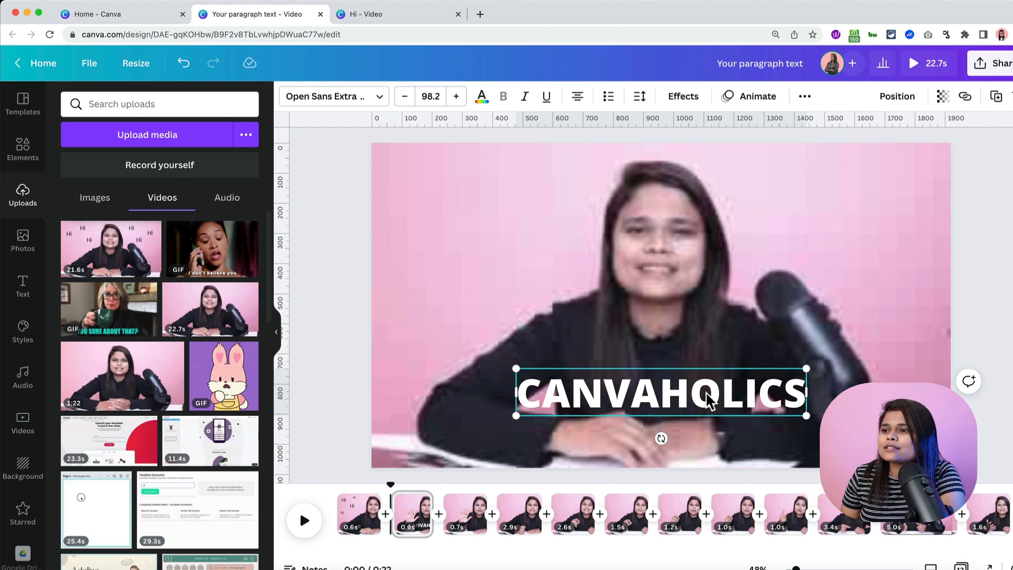
{"action": "left_click", "coordinate": [668, 102]}
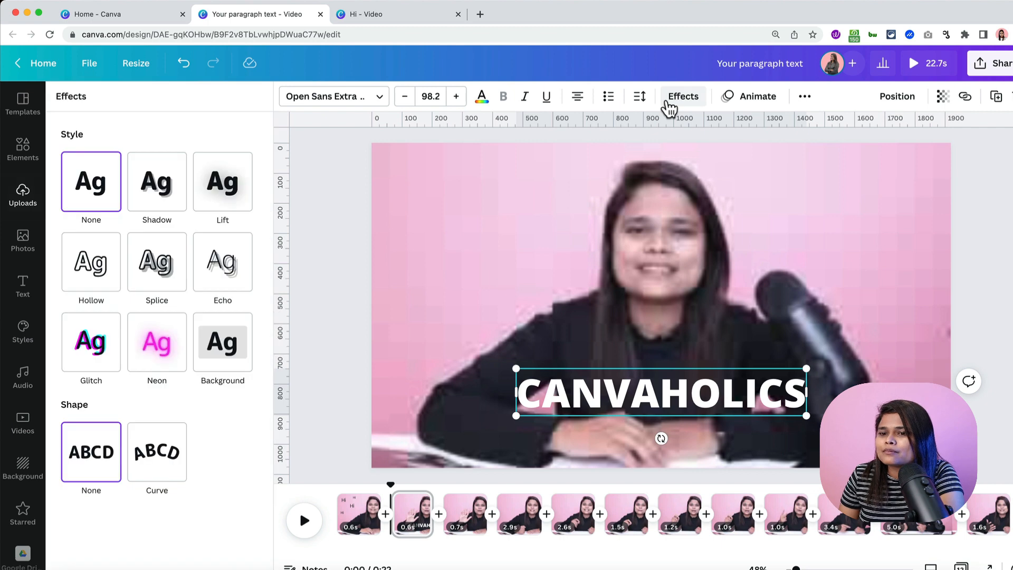
{"action": "left_click", "coordinate": [222, 184]}
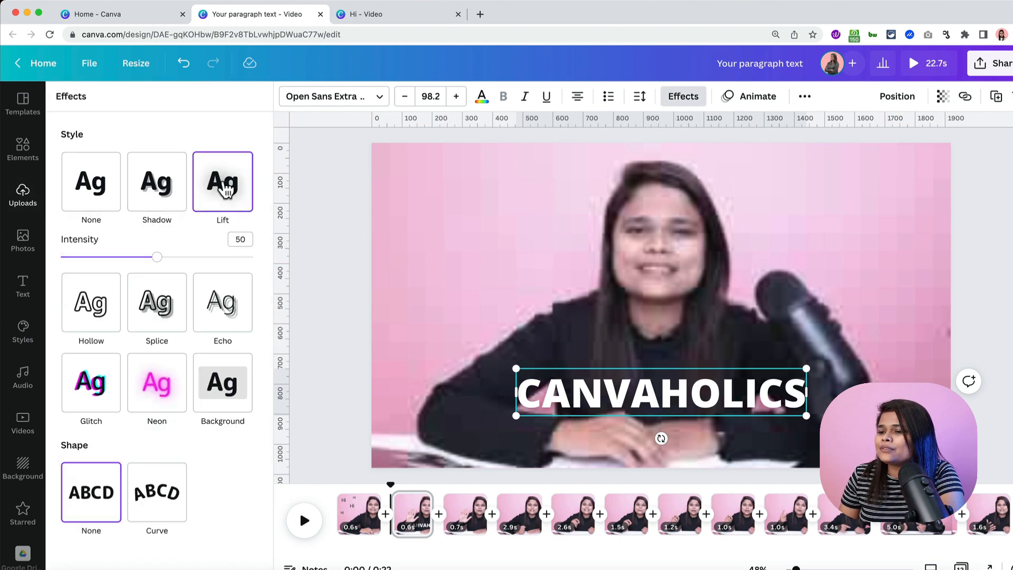
{"action": "left_click_drag", "start_coordinate": [159, 258], "coordinate": [212, 258]}
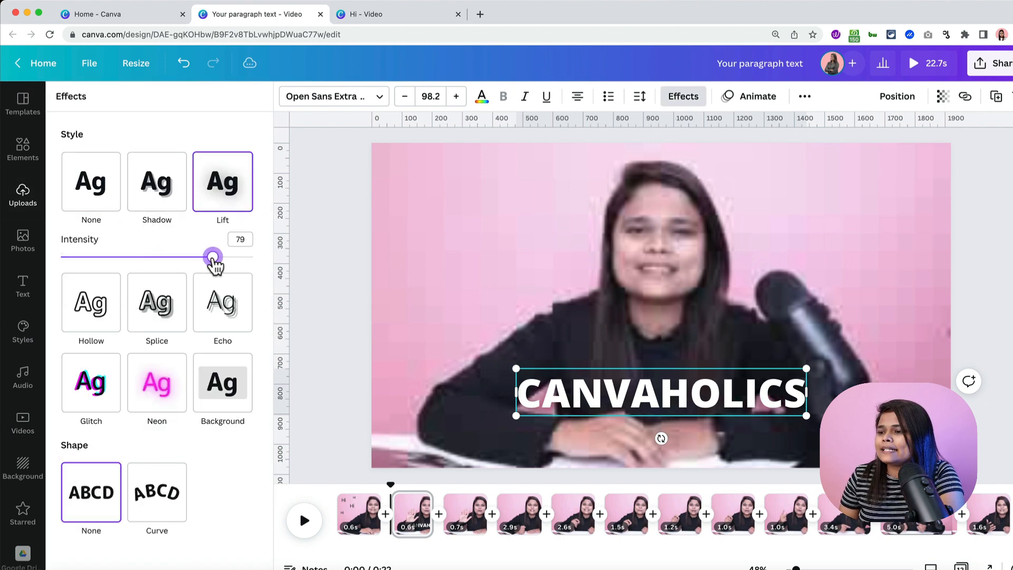
{"action": "mouse_move", "coordinate": [726, 388]}
{"action": "left_mouse_down"}
{"action": "mouse_move", "coordinate": [718, 413]}
{"action": "mouse_move", "coordinate": [727, 382]}
{"action": "left_mouse_up"}
{"action": "left_click_drag", "start_coordinate": [812, 413], "coordinate": [830, 421]}
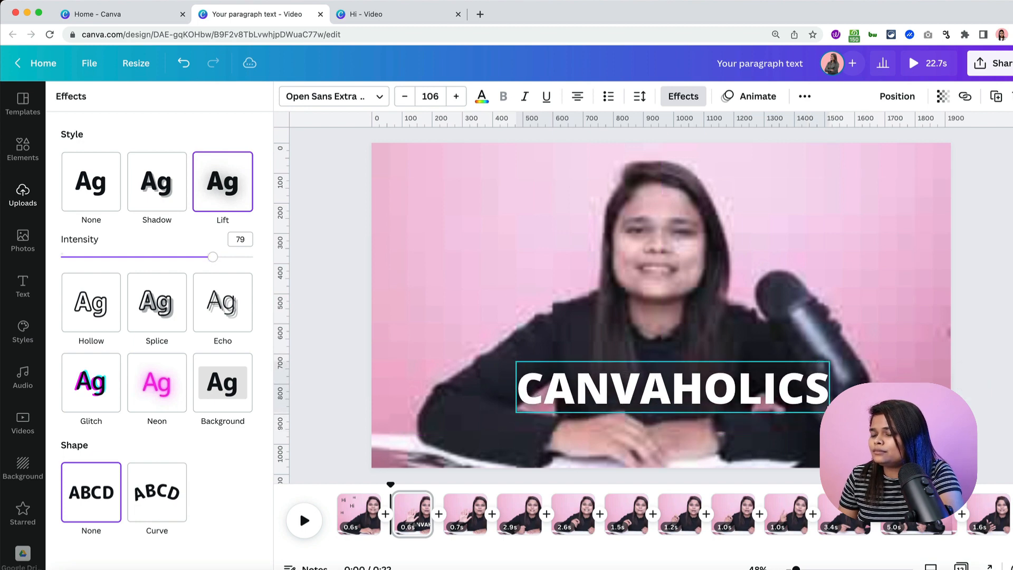
{"action": "left_click_drag", "start_coordinate": [755, 393], "coordinate": [743, 387]}
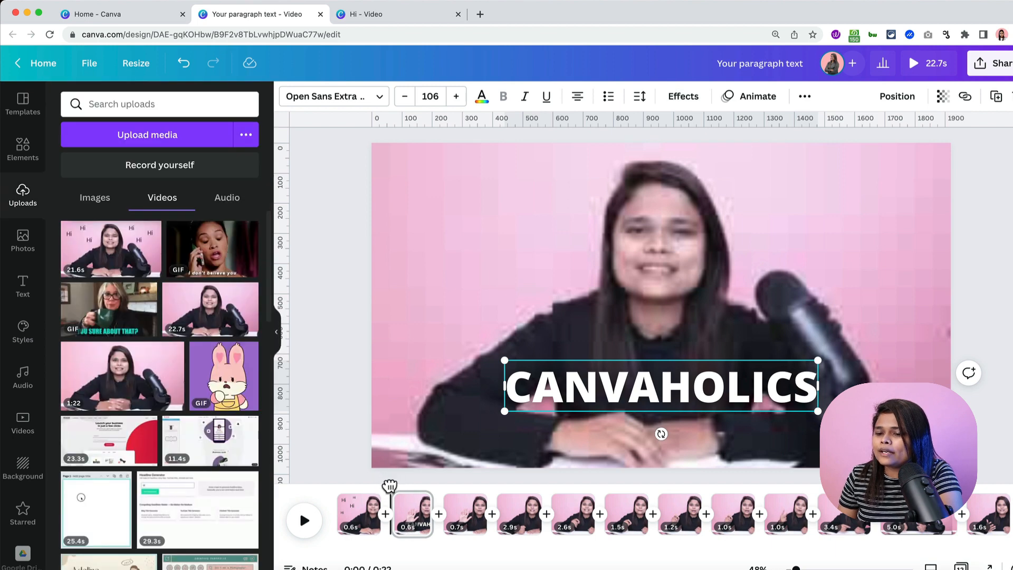
{"action": "left_click_drag", "start_coordinate": [390, 485], "coordinate": [280, 484]}
{"action": "left_click", "coordinate": [304, 521]}
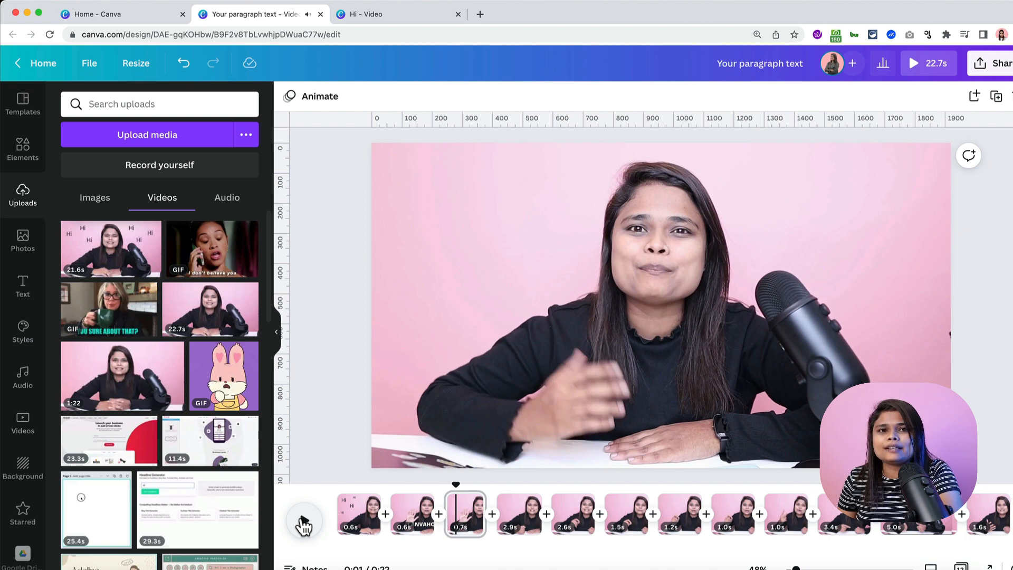
- Pause the preview and move the playhead to the start of the 0.7s clip
{"action": "left_click", "coordinate": [304, 522]}
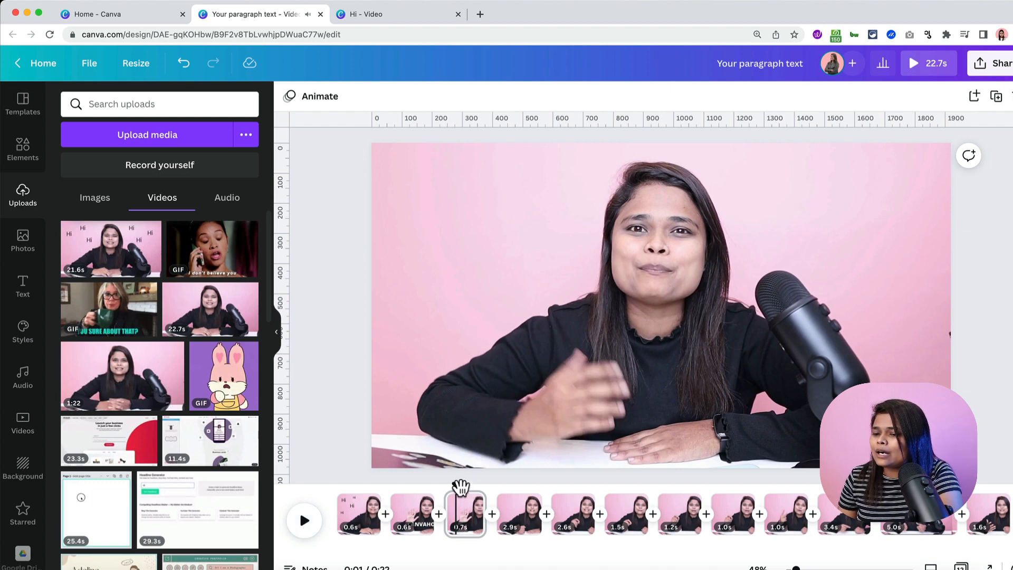
{"action": "left_click_drag", "start_coordinate": [458, 490], "coordinate": [448, 486]}
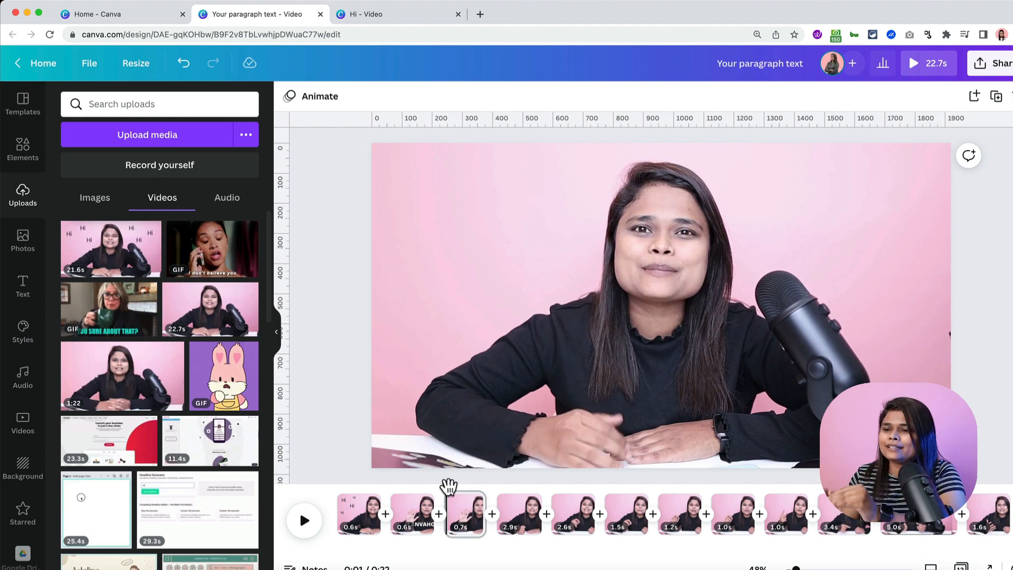
- Add a text box reading 'My' and move it to the clip's top-left corner
{"action": "key", "text": "t"}
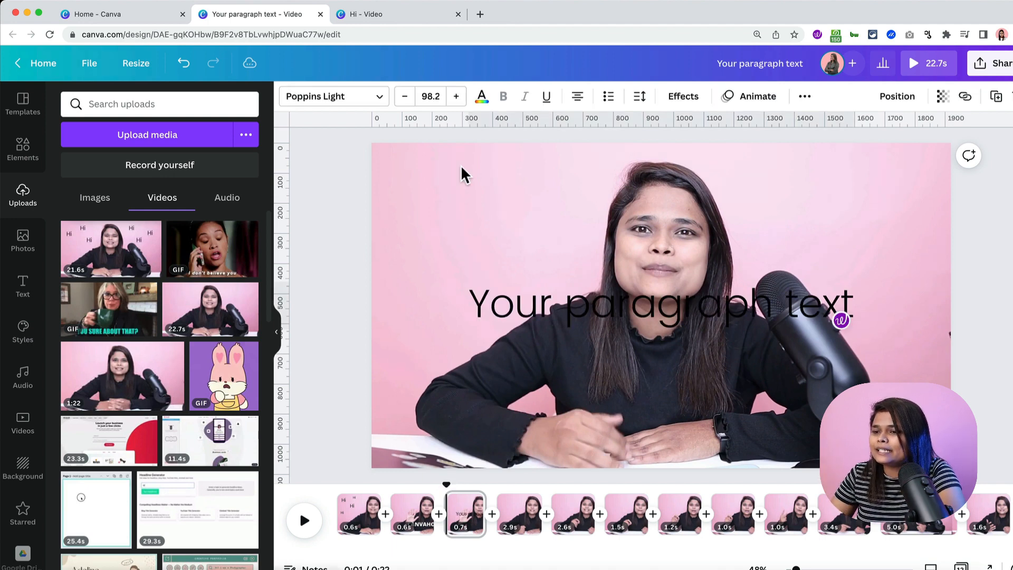
{"action": "double_click", "coordinate": [564, 306]}
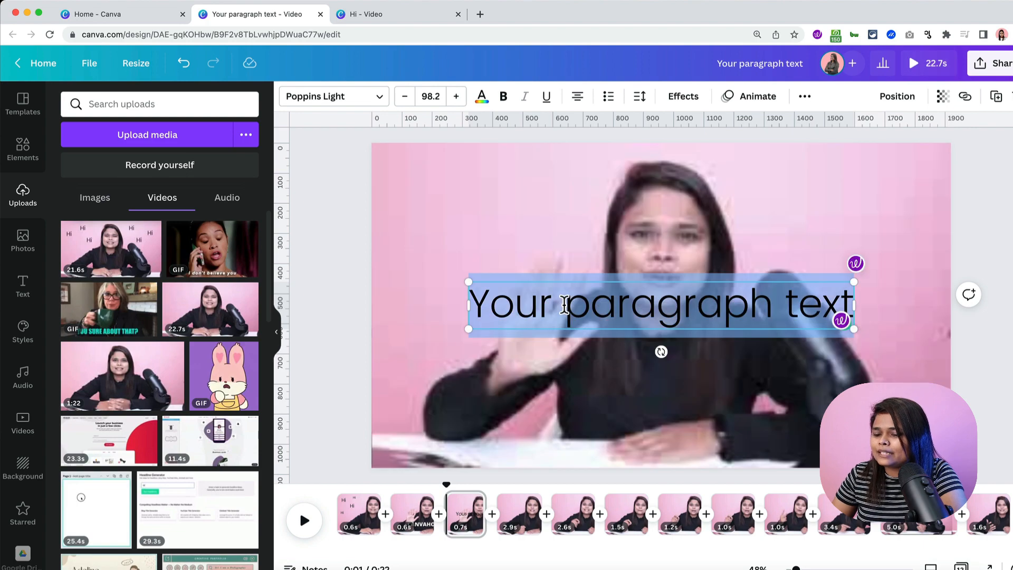
{"action": "type", "text": "My"}
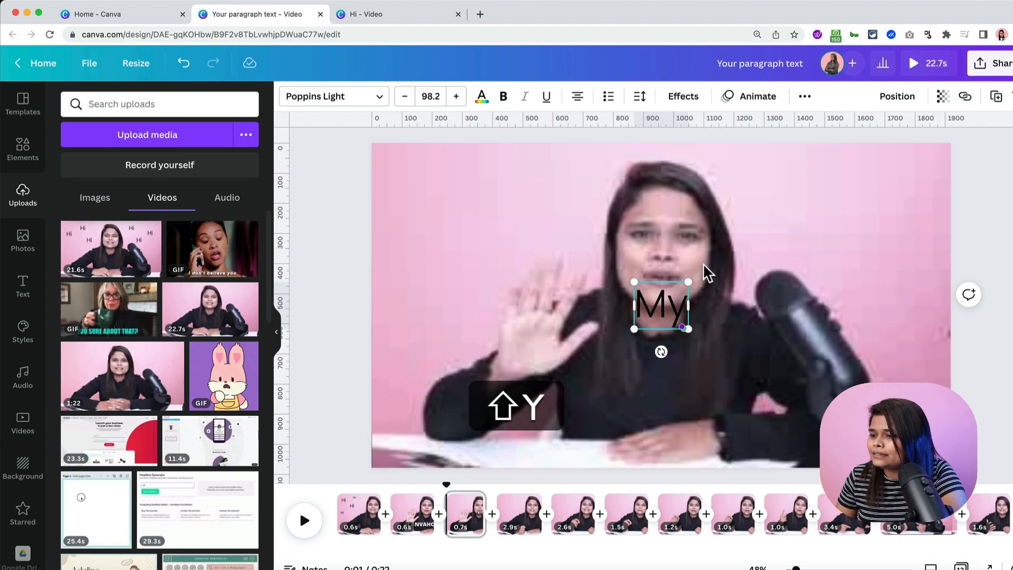
{"action": "left_click", "coordinate": [719, 296]}
{"action": "left_click", "coordinate": [669, 309]}
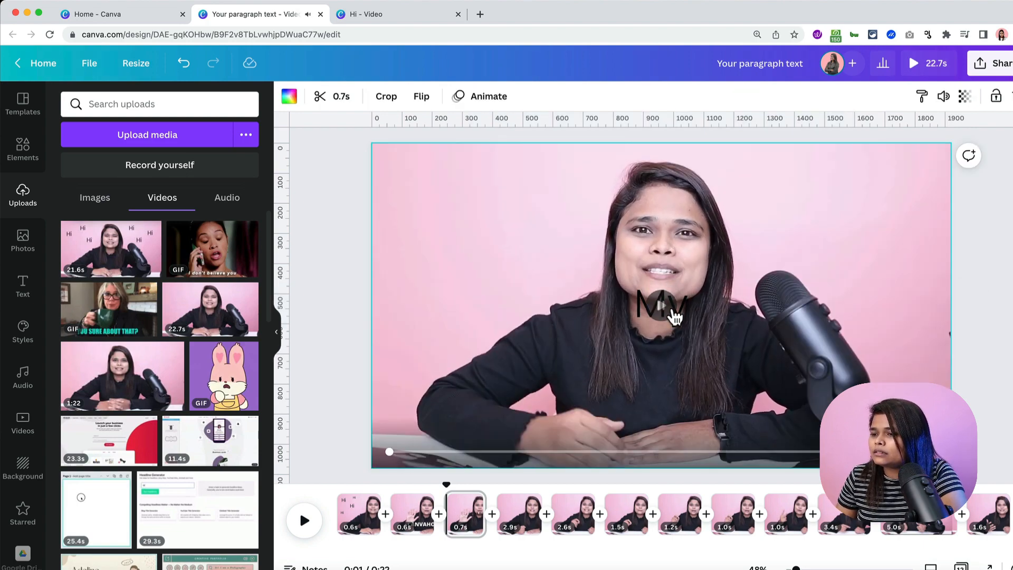
{"action": "left_click_drag", "start_coordinate": [679, 318], "coordinate": [444, 211]}
- Set the 'My' text to Open Sans Bold in all capitals and position it
{"action": "left_click", "coordinate": [362, 110]}
{"action": "type", "text": "open"}
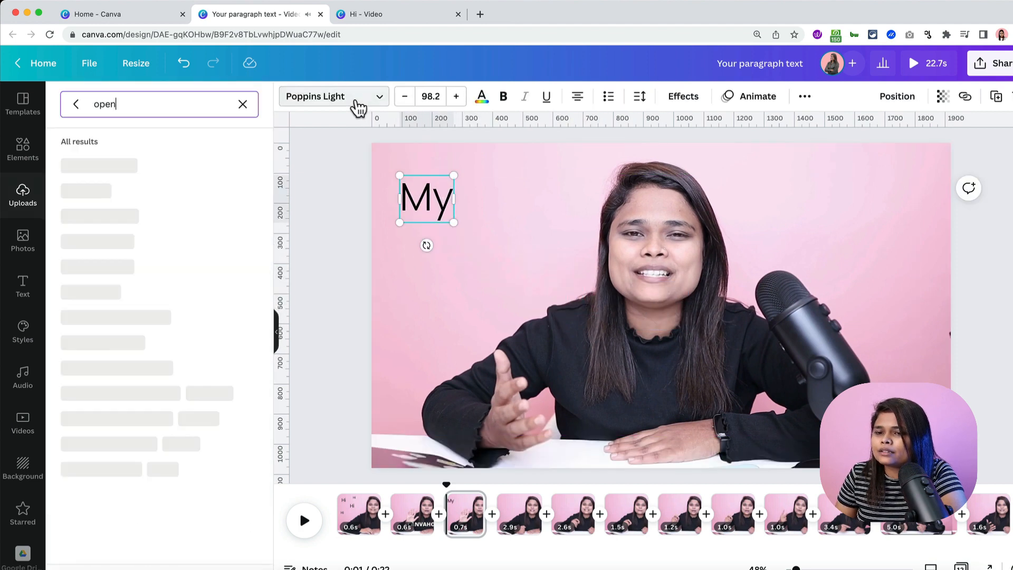
{"action": "left_click", "coordinate": [124, 315]}
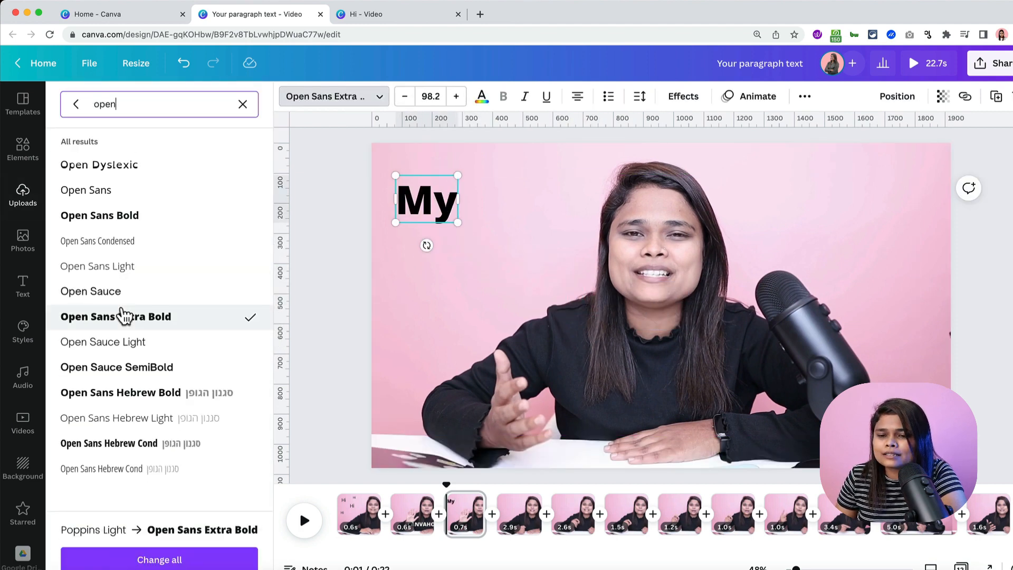
{"action": "left_click", "coordinate": [132, 227]}
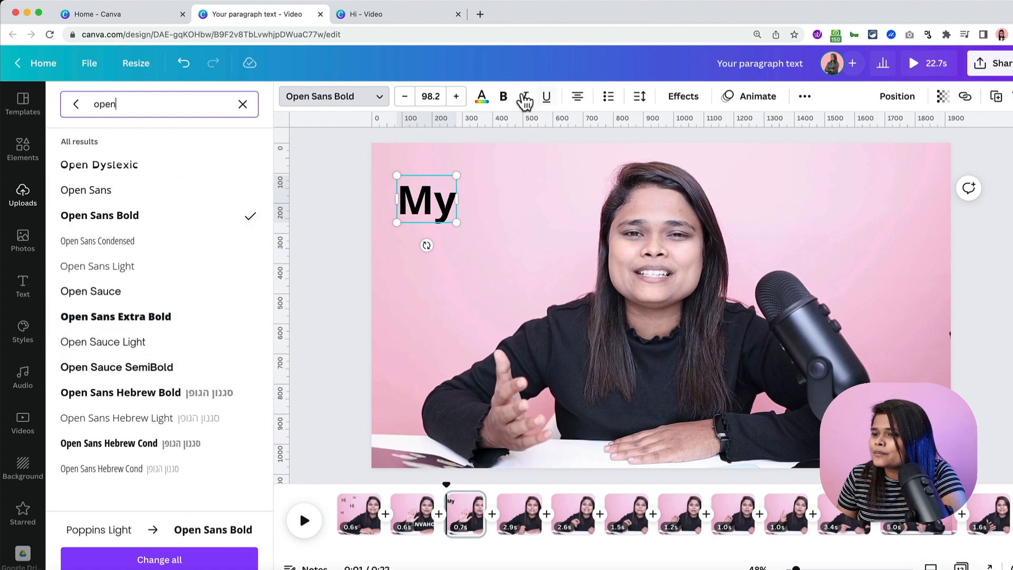
{"action": "left_click", "coordinate": [804, 96]}
{"action": "left_click", "coordinate": [738, 128]}
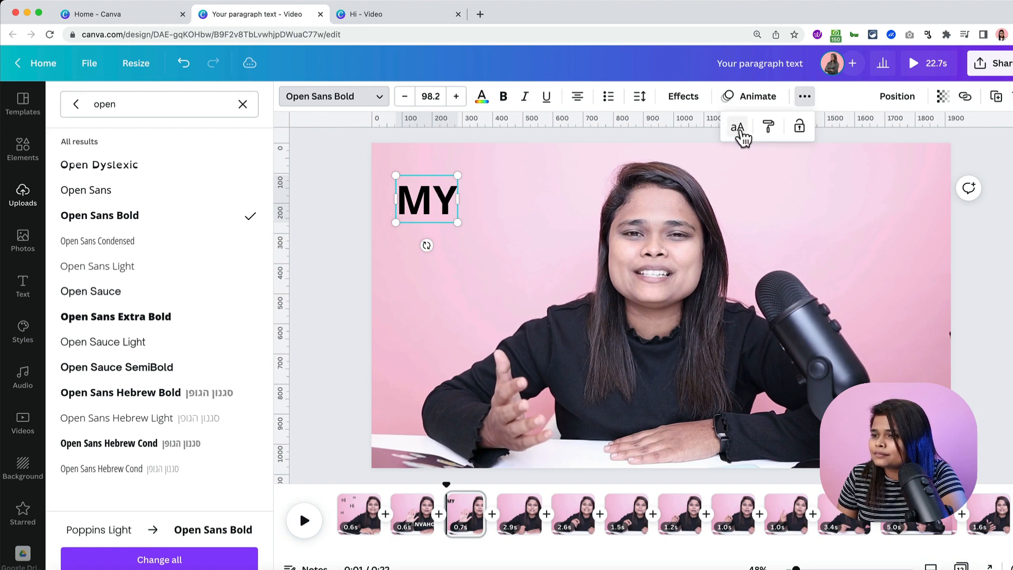
{"action": "left_click", "coordinate": [434, 197]}
{"action": "left_click_drag", "start_coordinate": [425, 197], "coordinate": [438, 222]}
- Duplicate MY as 'NAME', enlarge it to 121, and align it under MY
{"action": "key", "text": "super+d"}
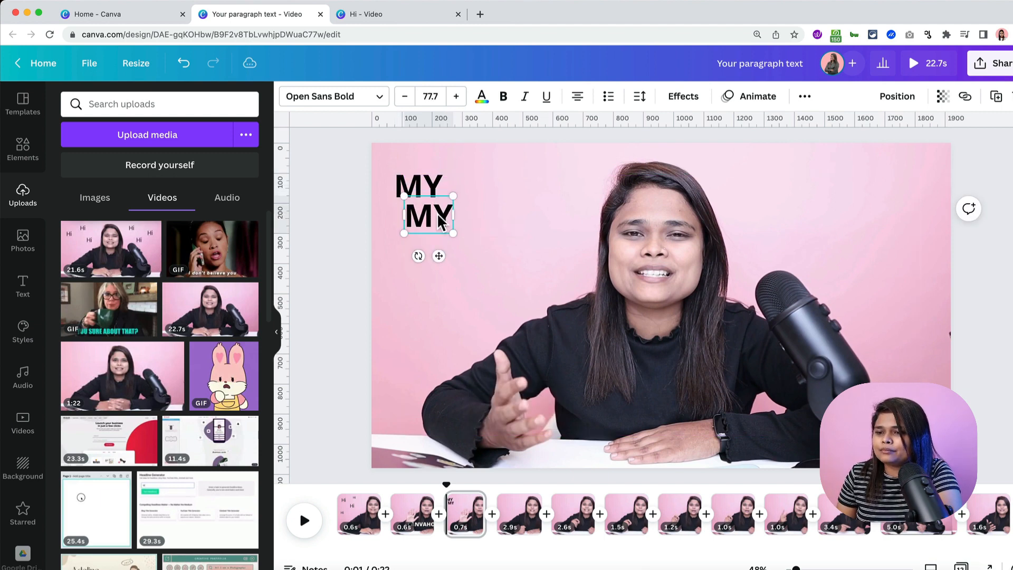
{"action": "double_click", "coordinate": [438, 219]}
{"action": "type", "text": "NAME"}
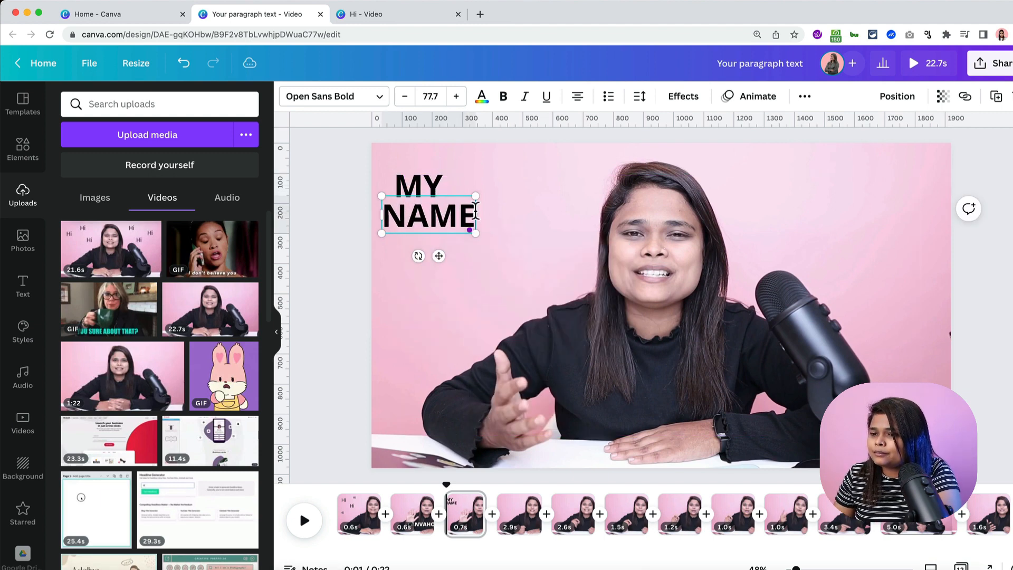
{"action": "left_click", "coordinate": [533, 203]}
{"action": "mouse_move", "coordinate": [464, 210]}
{"action": "left_mouse_down"}
{"action": "mouse_move", "coordinate": [486, 203]}
{"action": "mouse_move", "coordinate": [475, 204]}
{"action": "left_mouse_up"}
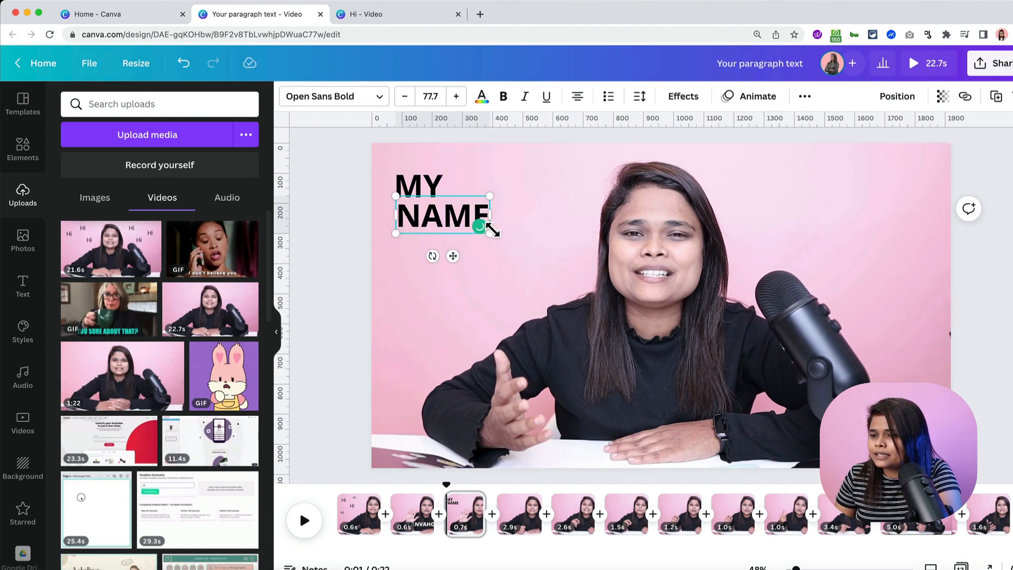
{"action": "left_click_drag", "start_coordinate": [491, 233], "coordinate": [541, 254]}
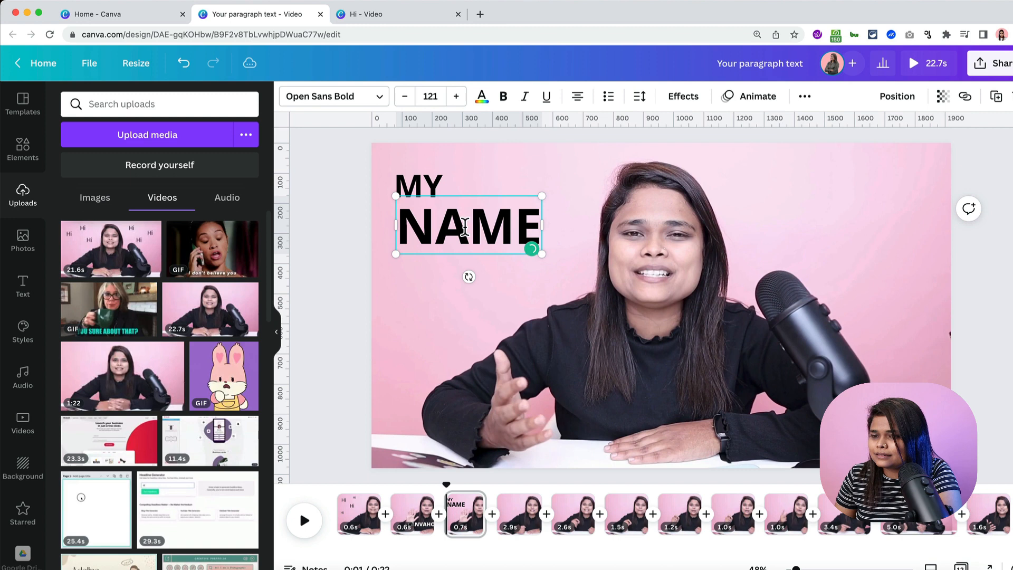
{"action": "left_click", "coordinate": [580, 158]}
{"action": "left_click_drag", "start_coordinate": [484, 231], "coordinate": [482, 220]}
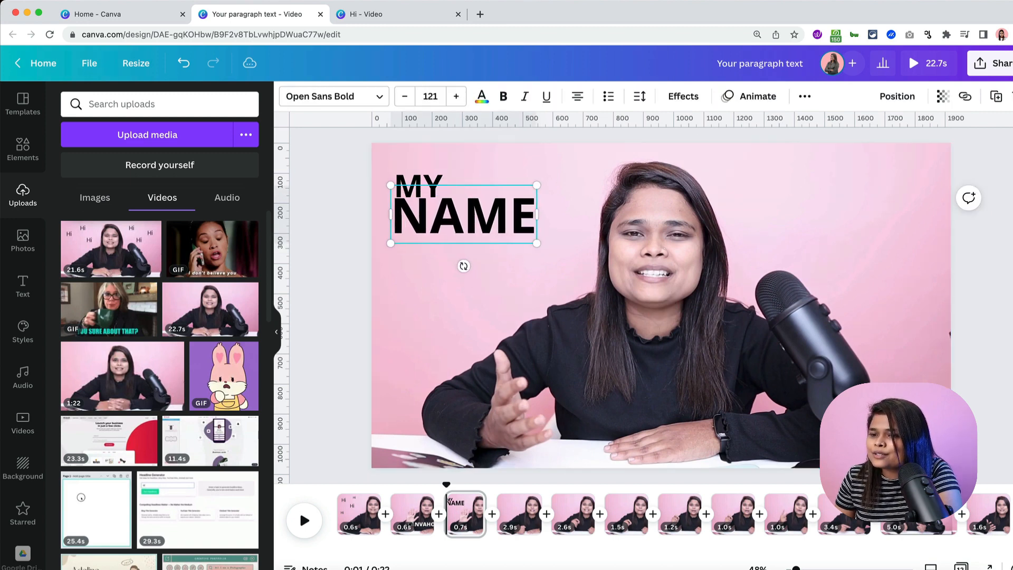
{"action": "key", "text": "Right"}
{"action": "key", "text": "Right"}
{"action": "key", "text": "Right"}
{"action": "key", "text": "Right"}
{"action": "key", "text": "Down"}
{"action": "key", "text": "Right"}
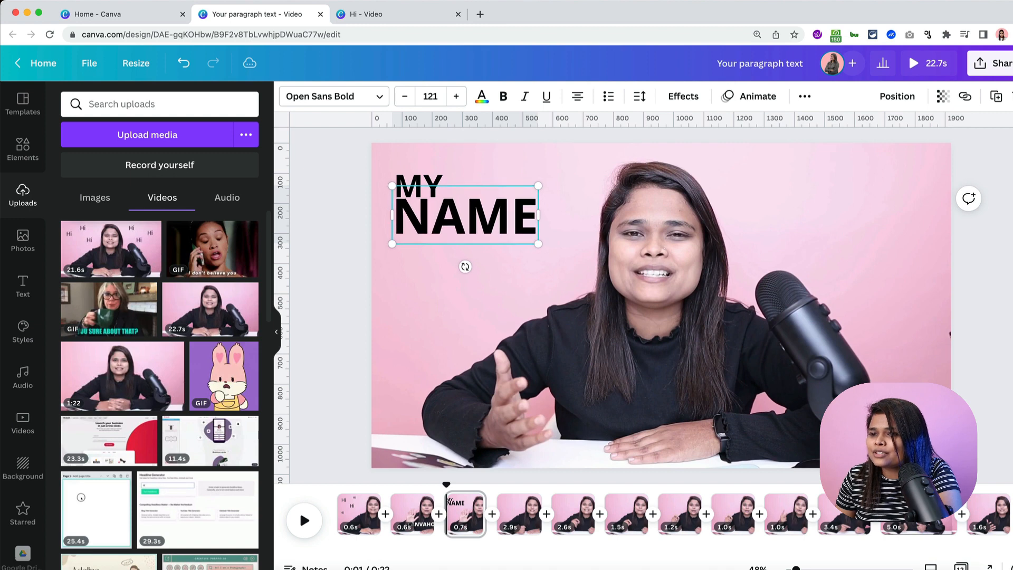
{"action": "left_click", "coordinate": [515, 168]}
- Duplicate NAME as 'IS' below it, aligned under NAME's right end, then rewind
{"action": "left_click", "coordinate": [464, 221]}
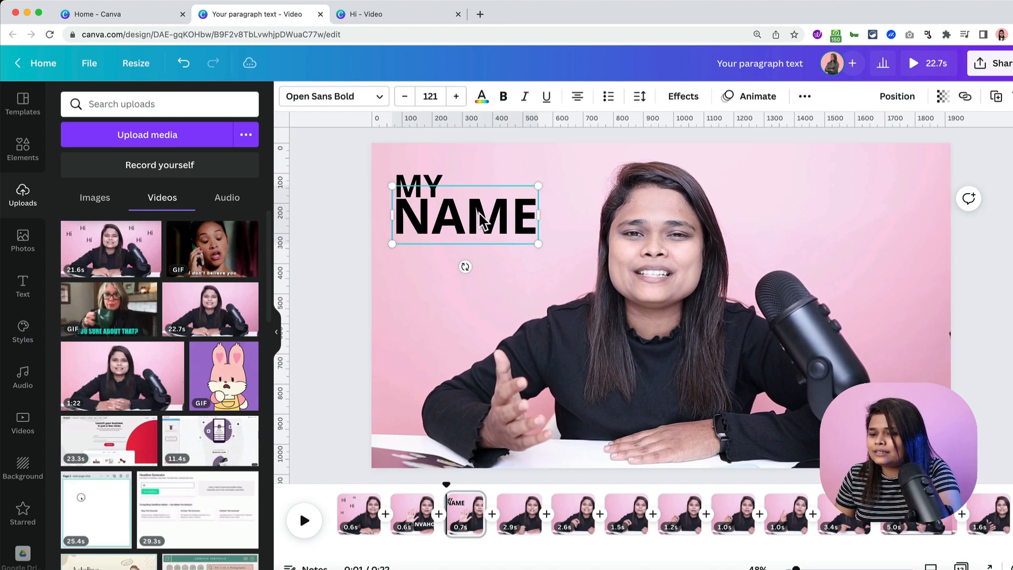
{"action": "key", "text": "super+d"}
{"action": "left_click_drag", "start_coordinate": [482, 220], "coordinate": [476, 258]}
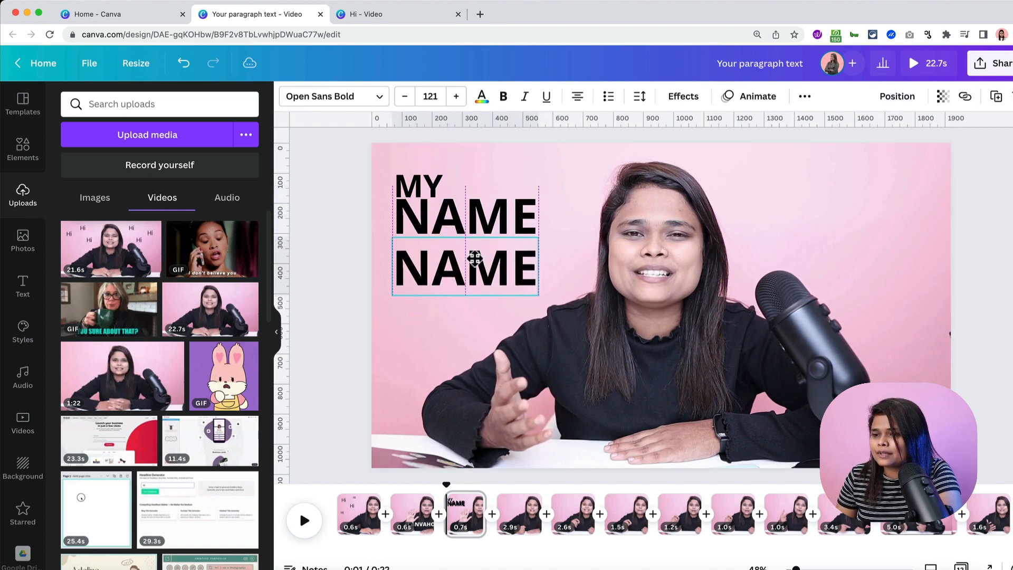
{"action": "double_click", "coordinate": [474, 254]}
{"action": "type", "text": "IS"}
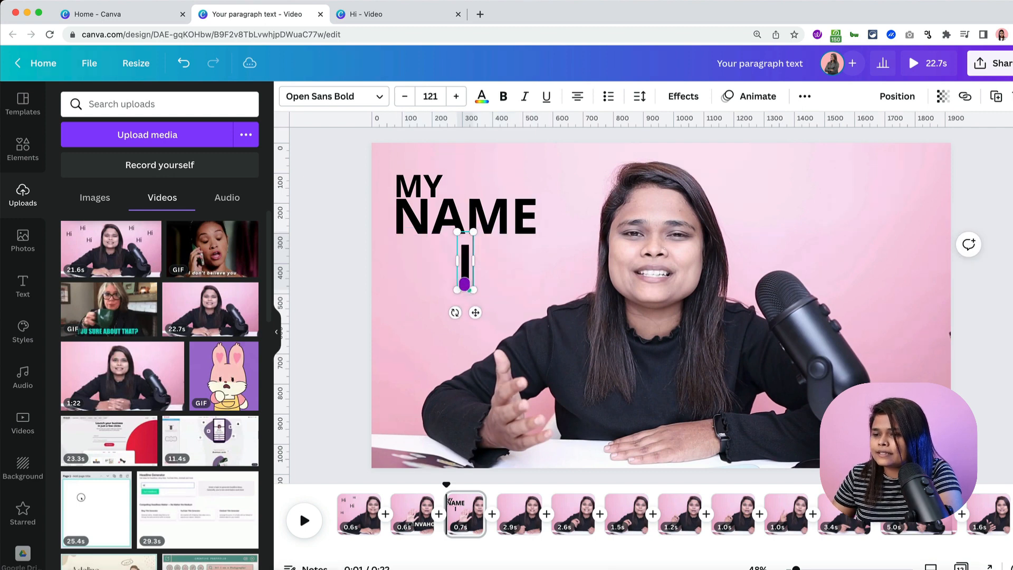
{"action": "left_click", "coordinate": [551, 261]}
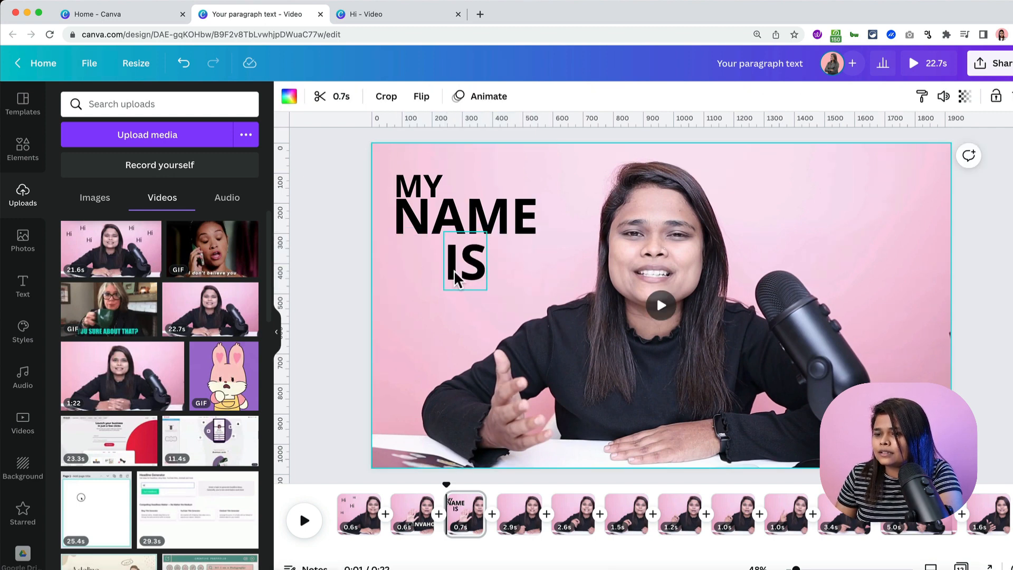
{"action": "left_click_drag", "start_coordinate": [460, 276], "coordinate": [509, 268]}
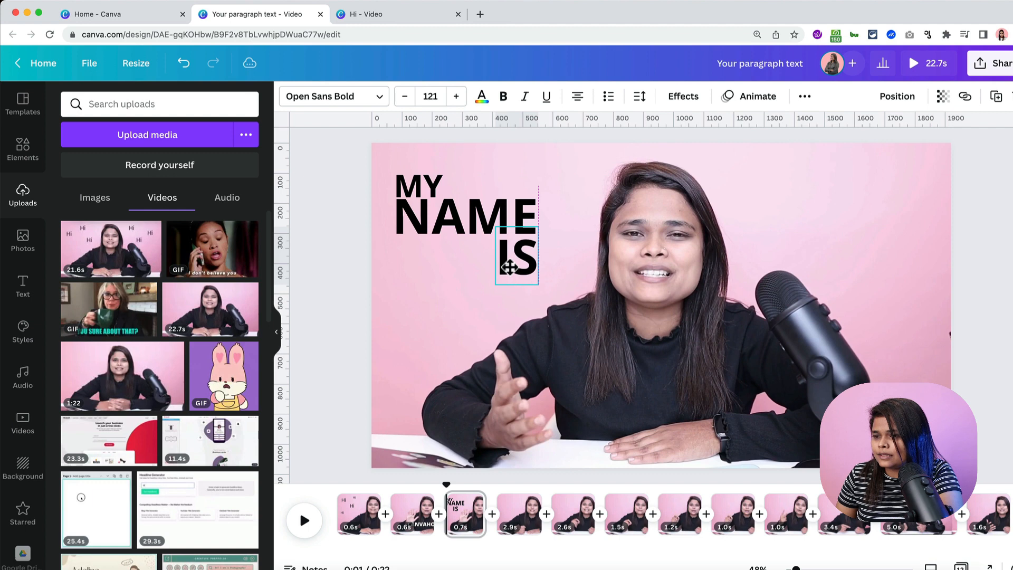
{"action": "left_click", "coordinate": [425, 281]}
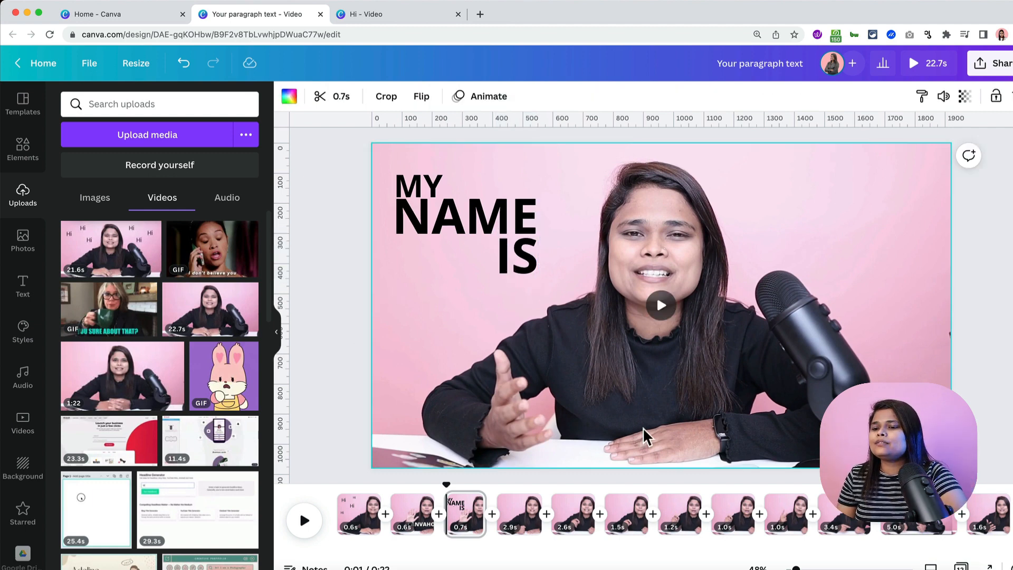
{"action": "left_click_drag", "start_coordinate": [448, 481], "coordinate": [333, 484]}
{"action": "key", "text": "space"}
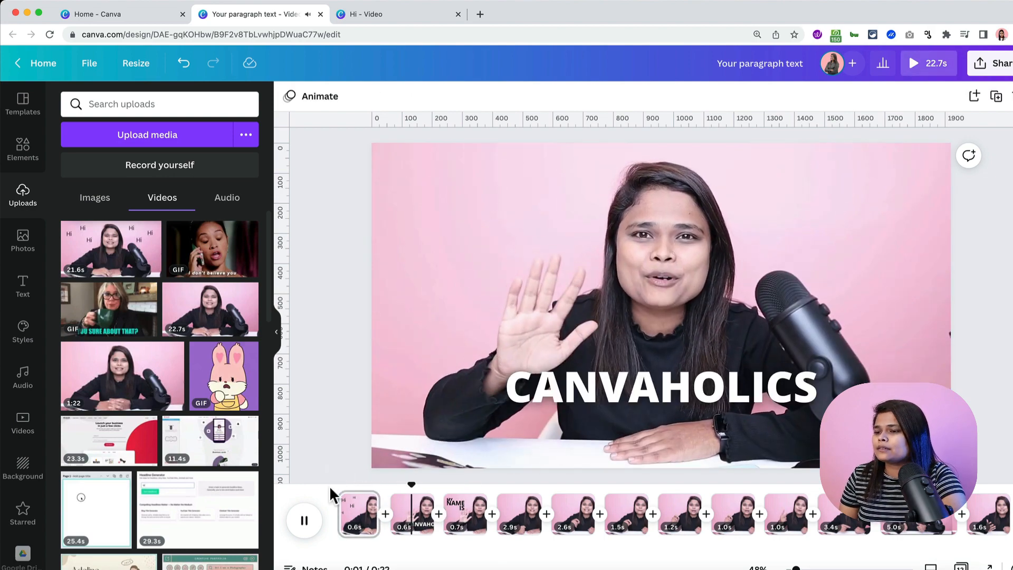
{"action": "key", "text": "space"}
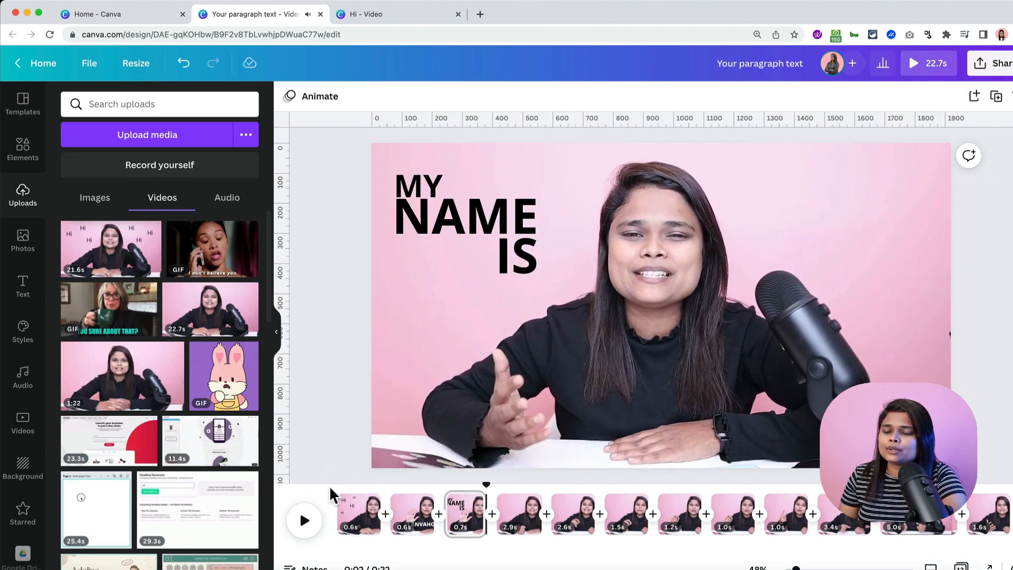
{"action": "left_click", "coordinate": [499, 485]}
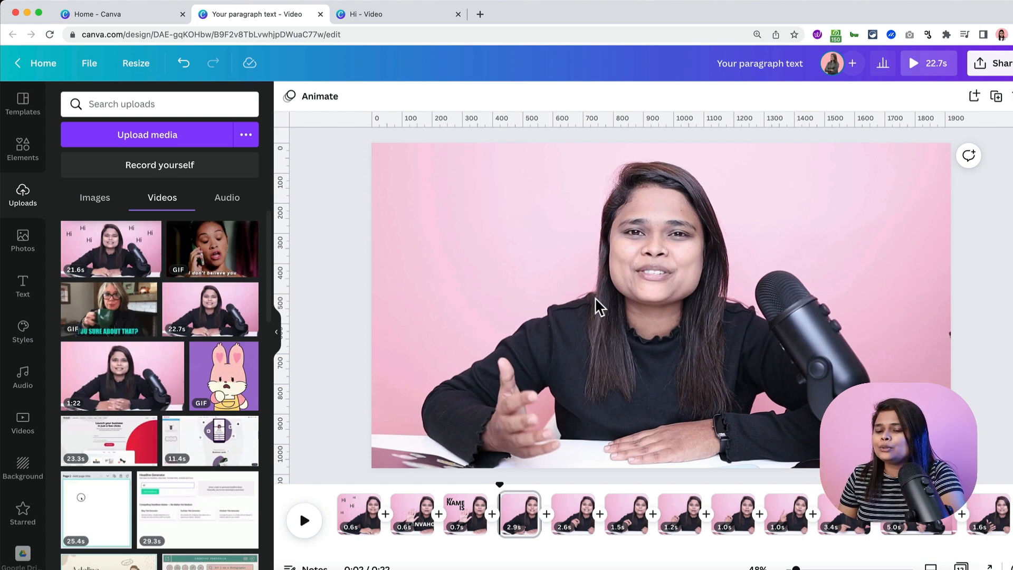
- Add a rectangle with R and resize it into a small bar centred below the face
{"action": "key", "text": "r"}
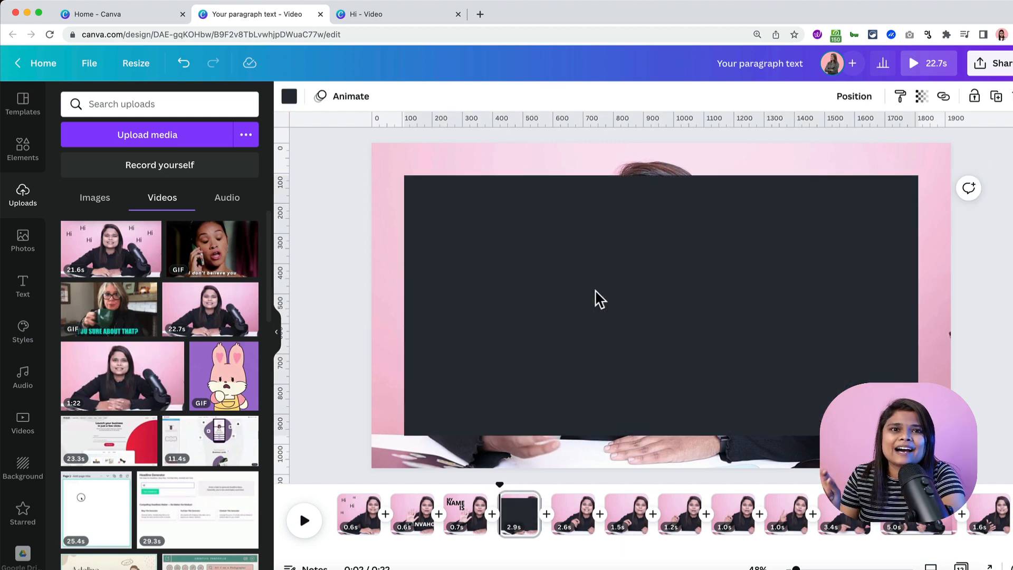
{"action": "left_click", "coordinate": [595, 290]}
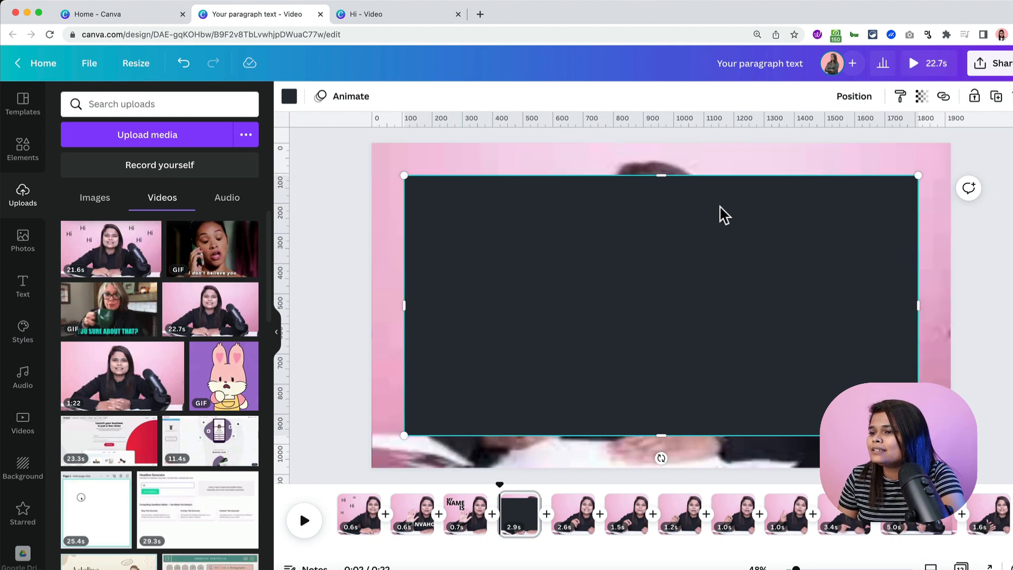
{"action": "left_click_drag", "start_coordinate": [662, 177], "coordinate": [661, 246]}
{"action": "left_click_drag", "start_coordinate": [680, 404], "coordinate": [675, 378]}
{"action": "left_click_drag", "start_coordinate": [824, 395], "coordinate": [548, 410]}
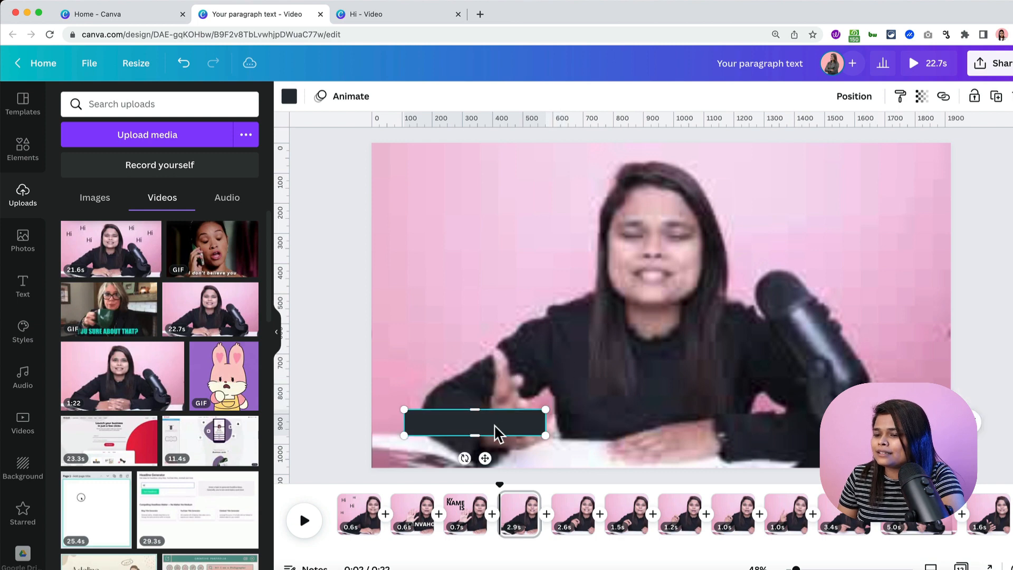
{"action": "left_click_drag", "start_coordinate": [497, 432], "coordinate": [708, 402]}
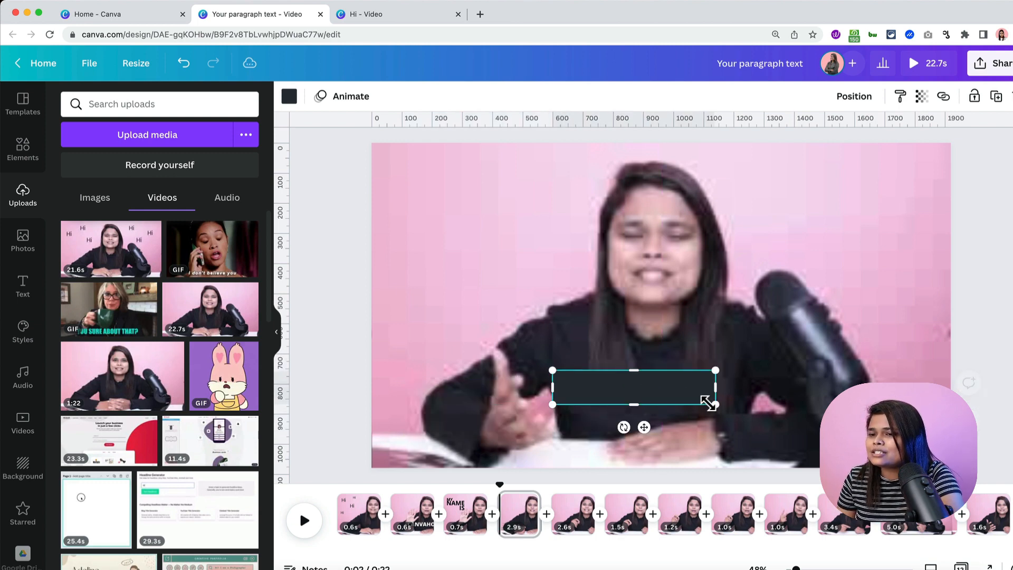
- Fill the bar with dark navy and nudge it slightly up and right
{"action": "left_click", "coordinate": [289, 97]}
{"action": "scroll", "coordinate": [186, 289], "scroll_direction": "down", "scroll_amount": 5}
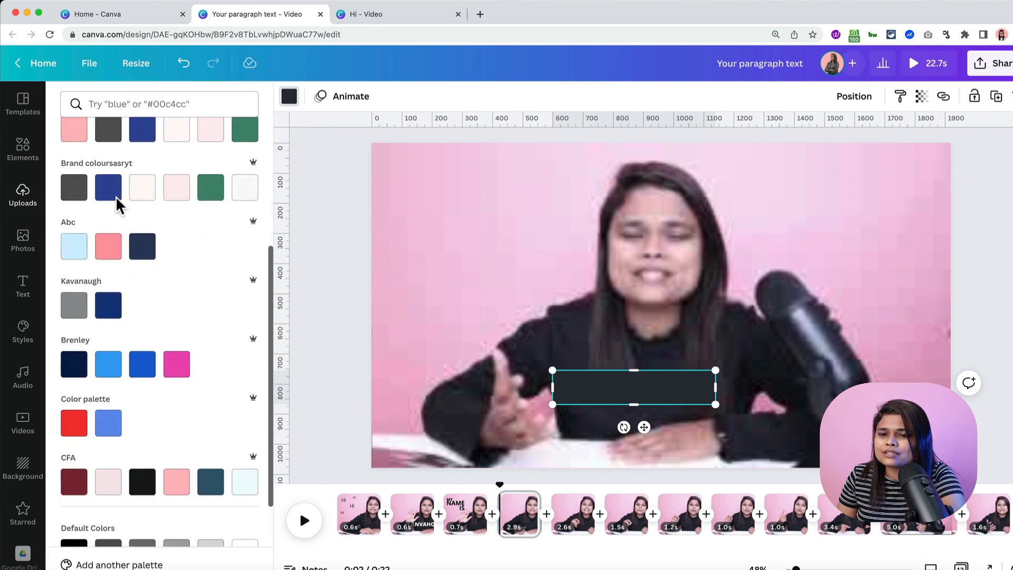
{"action": "left_click", "coordinate": [143, 246]}
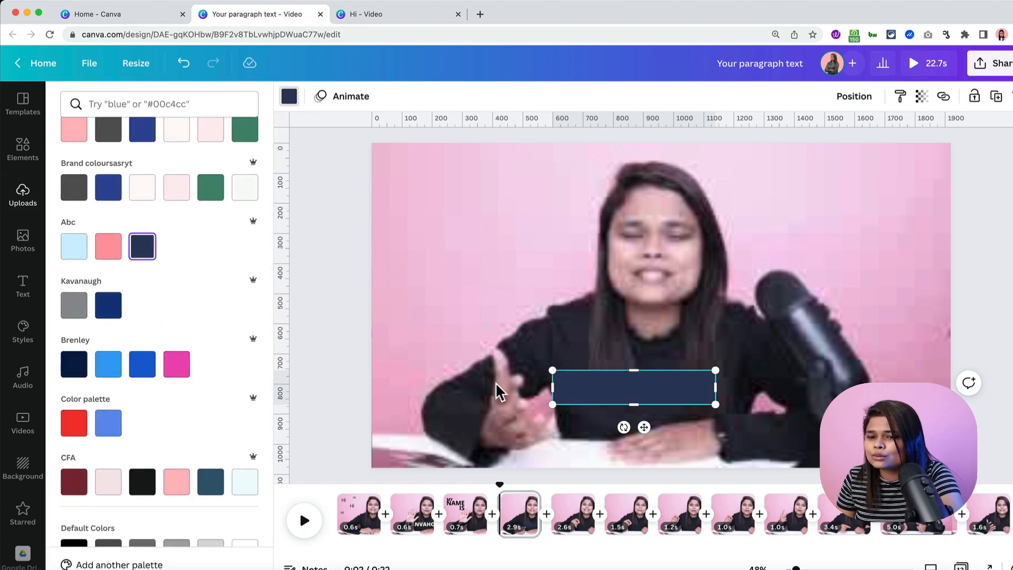
{"action": "left_click", "coordinate": [76, 363]}
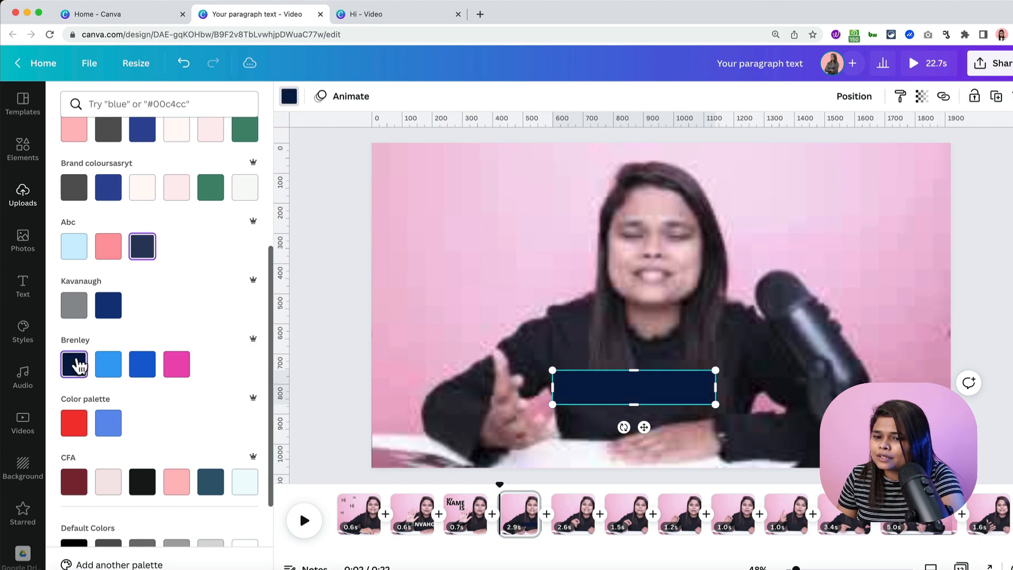
{"action": "double_click", "coordinate": [372, 290]}
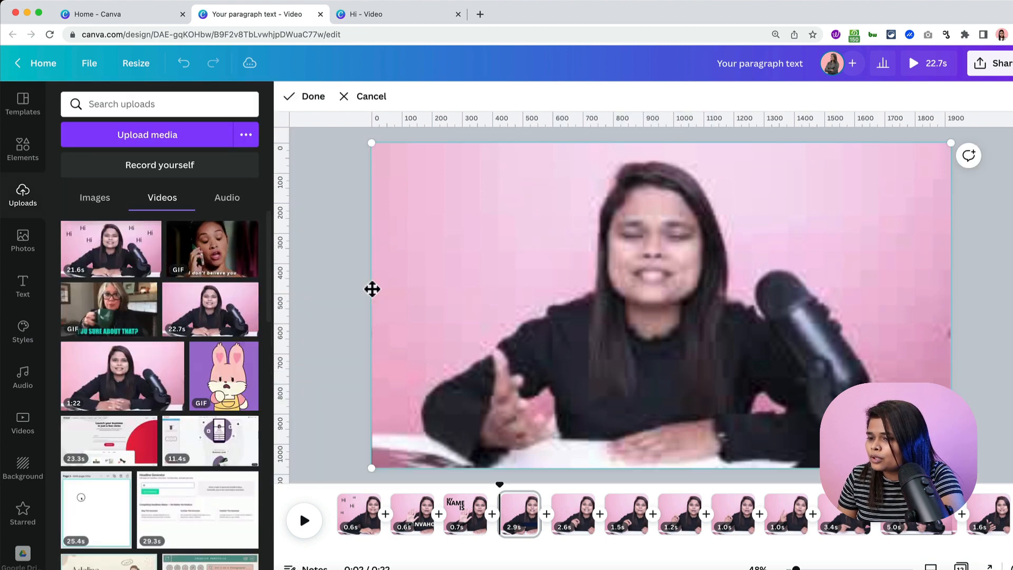
{"action": "left_click", "coordinate": [319, 235]}
{"action": "left_click_drag", "start_coordinate": [699, 399], "coordinate": [703, 385]}
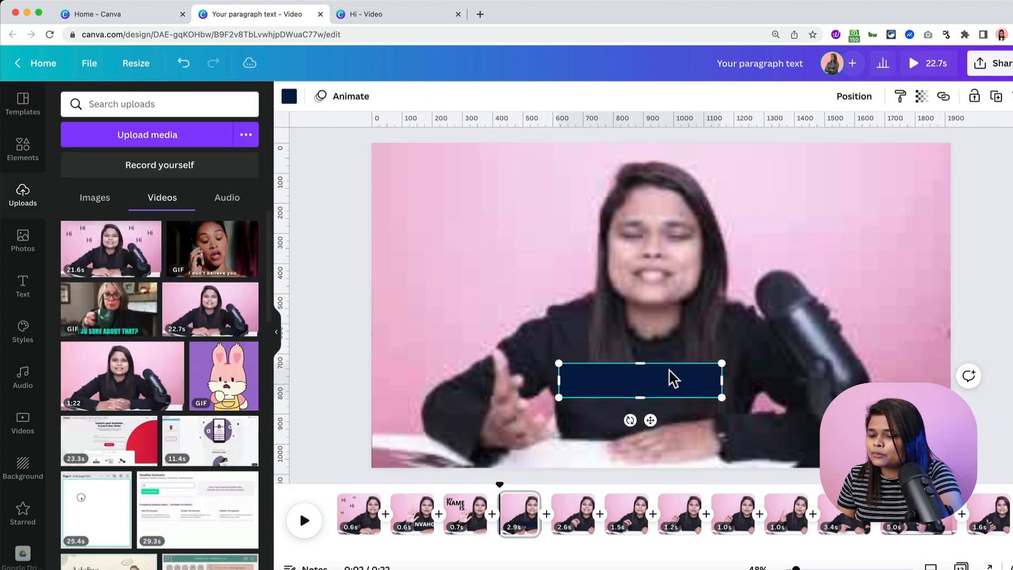
- Type the speaker's first name, uppercase it, and set it in Open Sans Extra Bold italic
{"action": "type", "text": "t"}
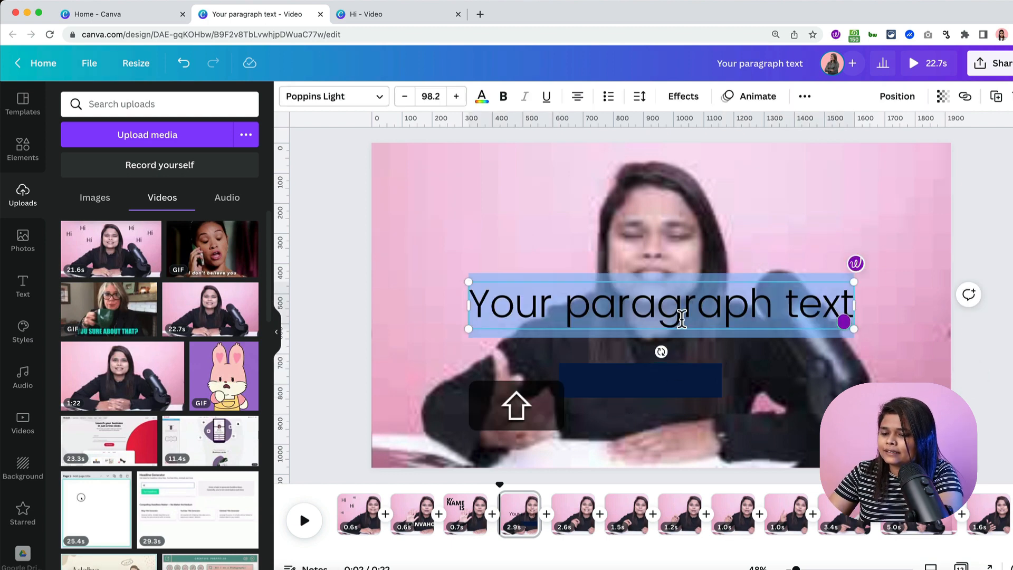
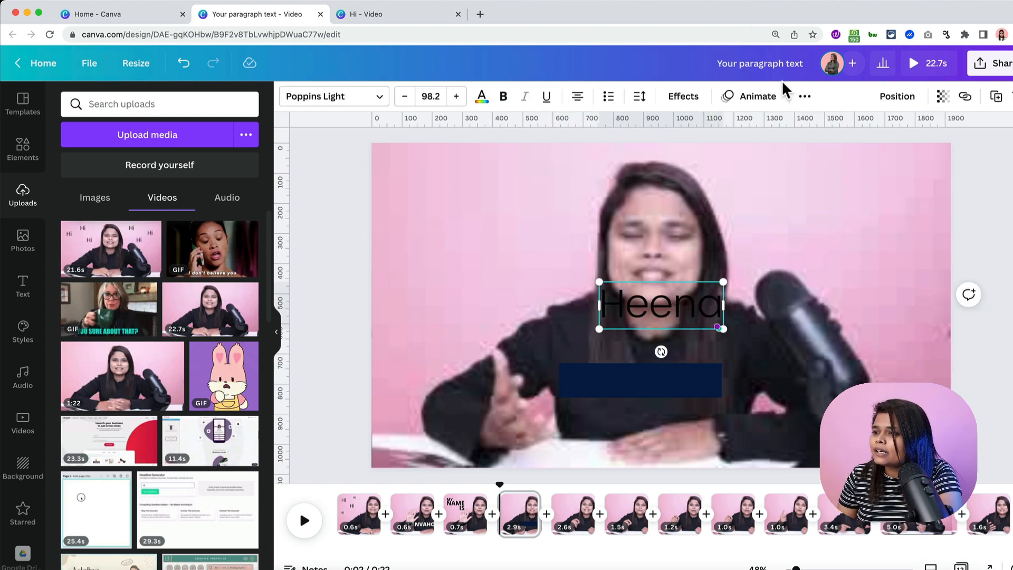
{"action": "left_click", "coordinate": [804, 97]}
{"action": "left_click", "coordinate": [738, 135]}
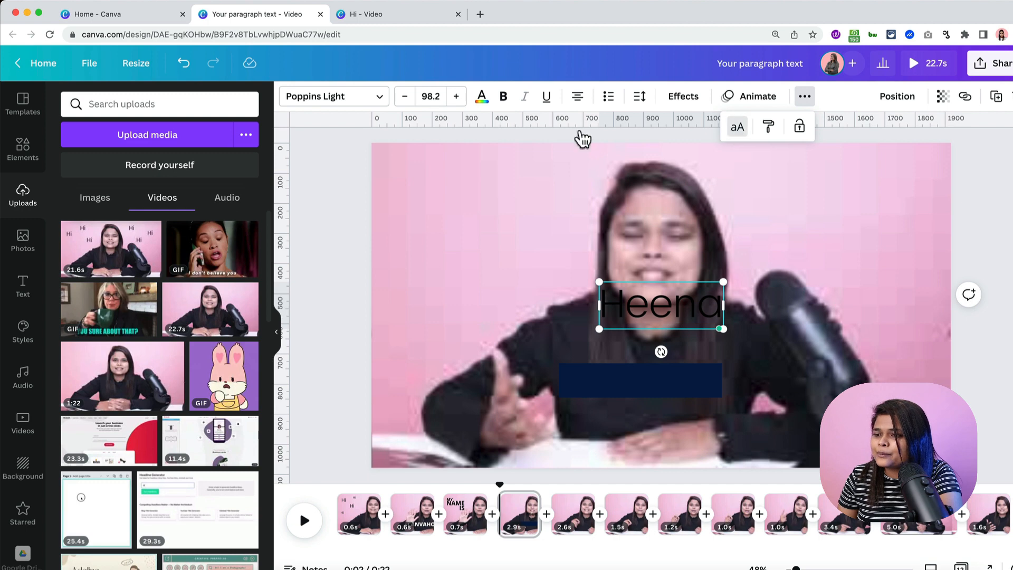
{"action": "left_click", "coordinate": [301, 100]}
{"action": "type", "text": "open"}
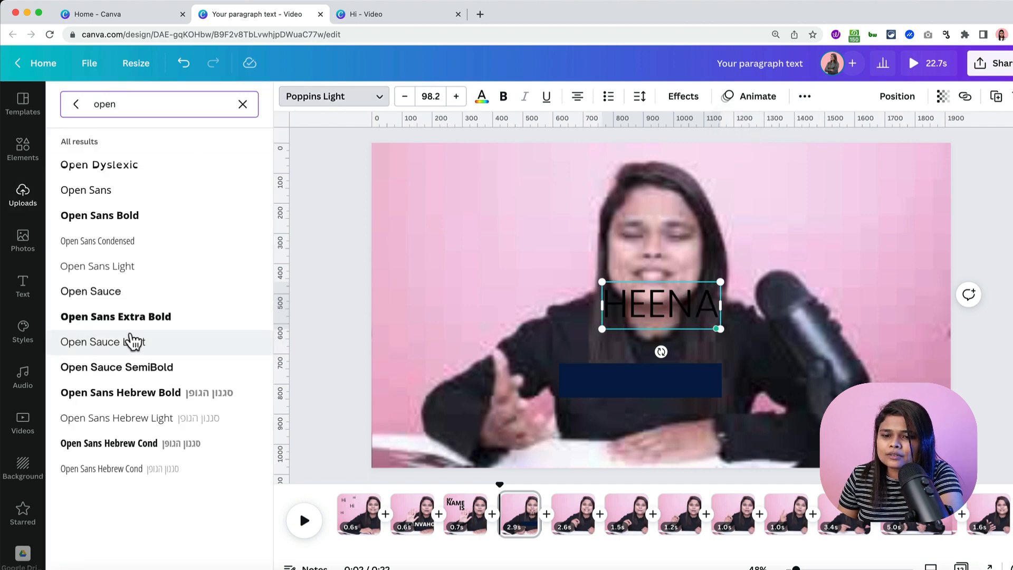
{"action": "left_click", "coordinate": [125, 319]}
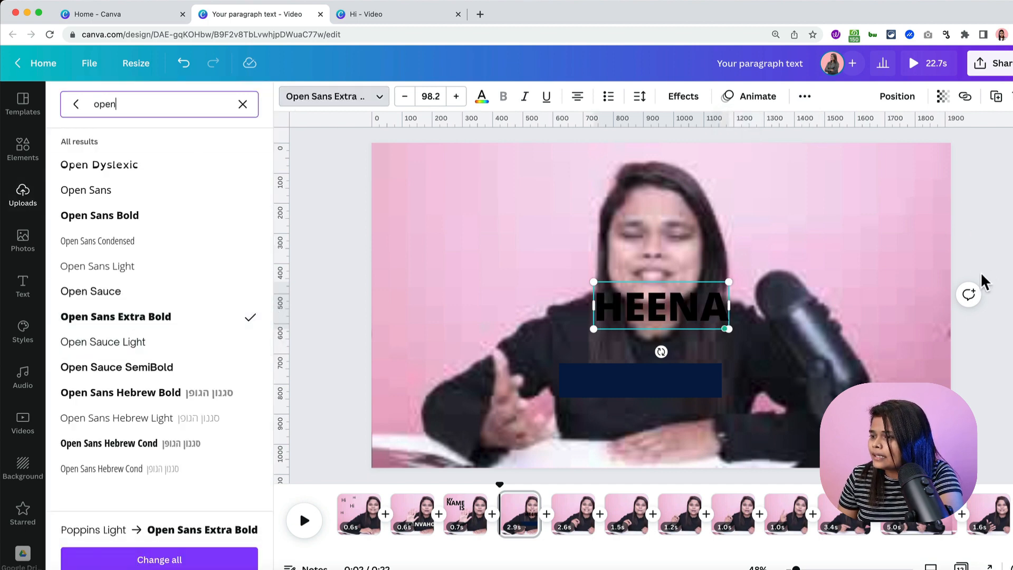
{"action": "left_click", "coordinate": [525, 98]}
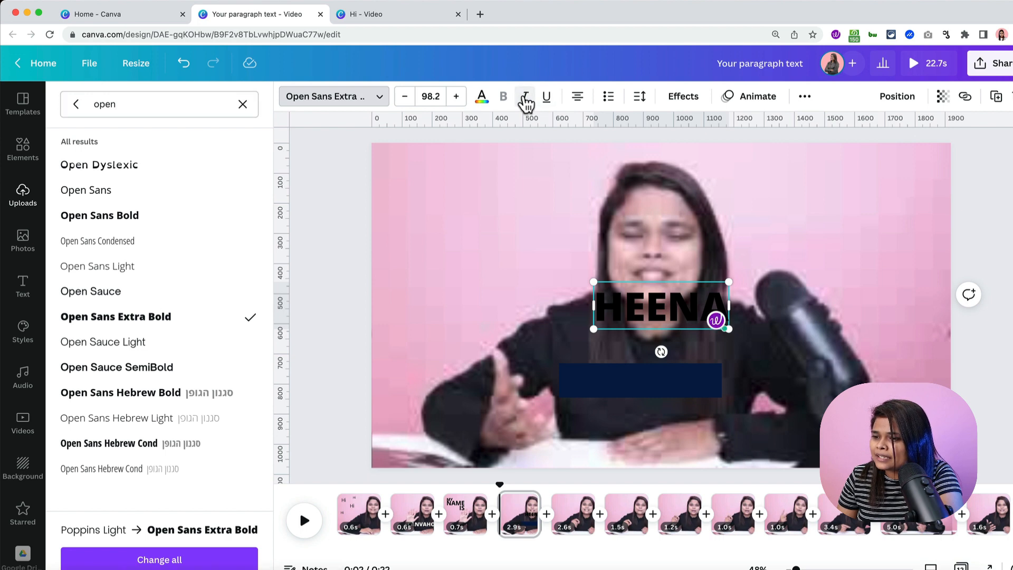
- Tighten the name's line and letter spacing to -70, colour it white, and place it on the navy bar
{"action": "left_click", "coordinate": [638, 101]}
{"action": "mouse_move", "coordinate": [717, 194]}
{"action": "left_mouse_down"}
{"action": "mouse_move", "coordinate": [673, 196]}
{"action": "mouse_move", "coordinate": [699, 195]}
{"action": "left_mouse_up"}
{"action": "mouse_move", "coordinate": [678, 153]}
{"action": "left_mouse_down"}
{"action": "mouse_move", "coordinate": [663, 154]}
{"action": "mouse_move", "coordinate": [672, 154]}
{"action": "left_mouse_up"}
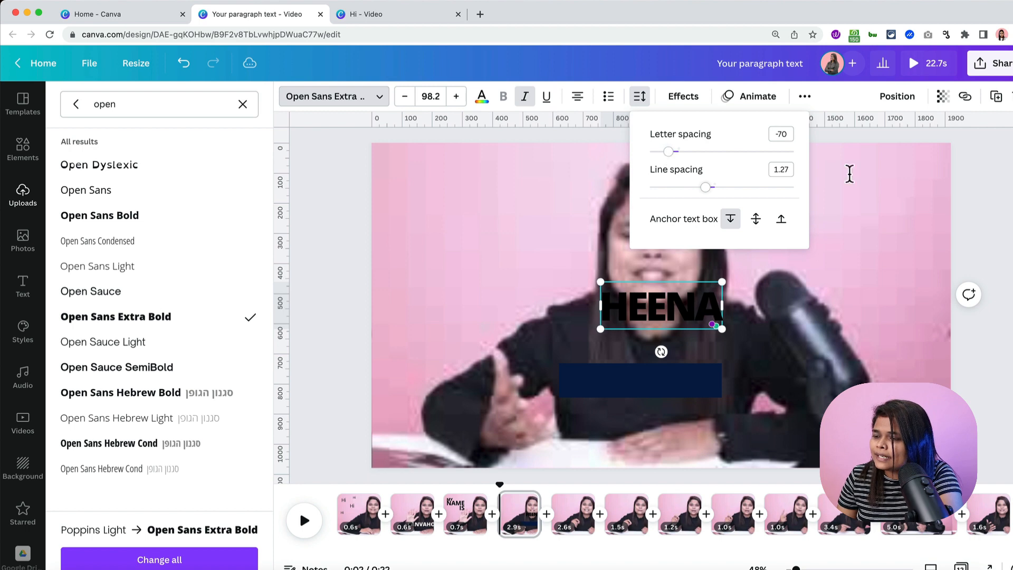
{"action": "left_click", "coordinate": [481, 97]}
{"action": "left_click", "coordinate": [178, 165]}
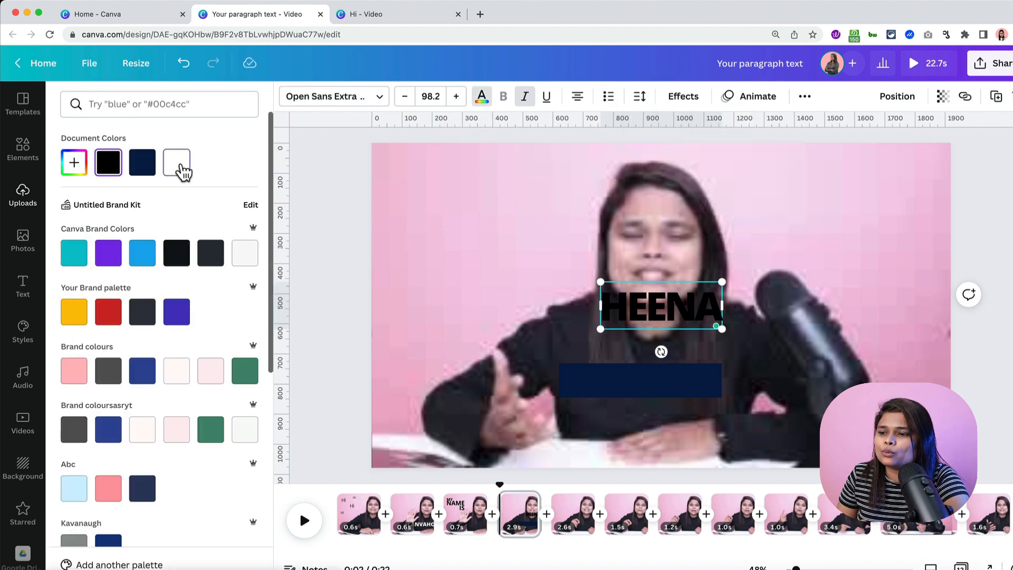
{"action": "left_click", "coordinate": [698, 315]}
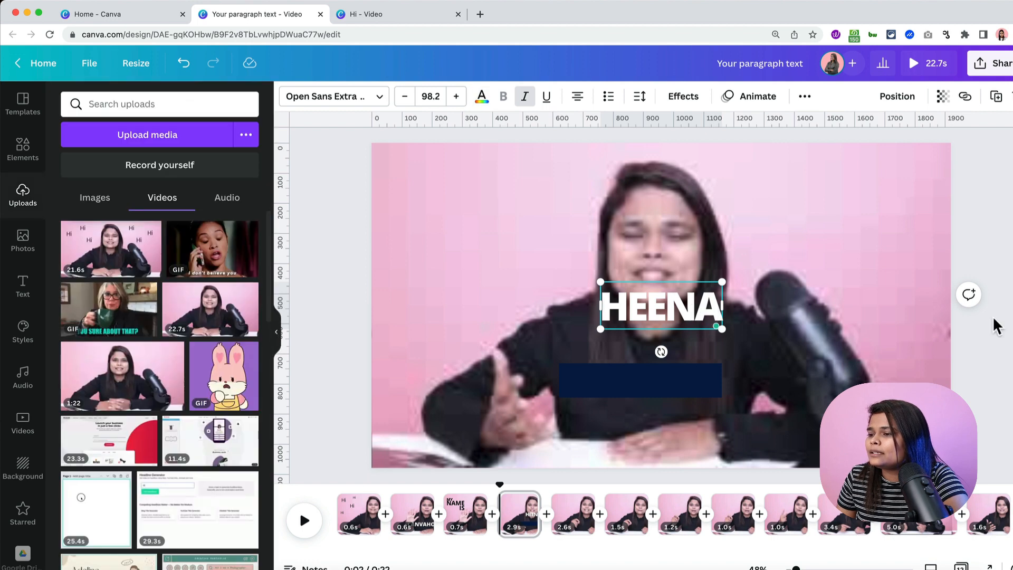
{"action": "left_click", "coordinate": [1008, 341]}
{"action": "left_click_drag", "start_coordinate": [674, 301], "coordinate": [652, 372]}
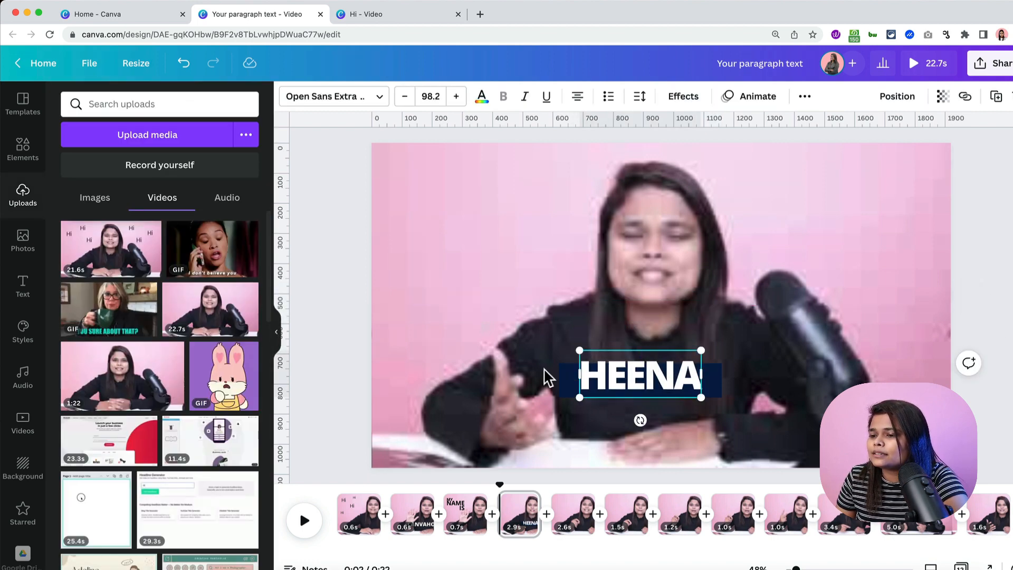
- Trim the navy bar's edges to fit snugly behind the name text
{"action": "left_click", "coordinate": [656, 296]}
{"action": "left_click", "coordinate": [653, 370]}
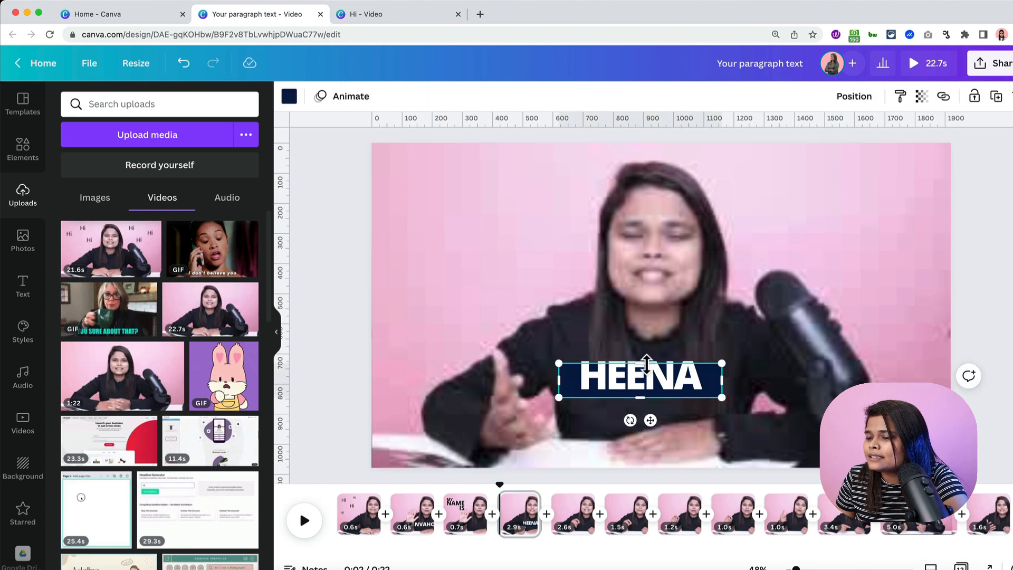
{"action": "left_click_drag", "start_coordinate": [647, 363], "coordinate": [645, 356]}
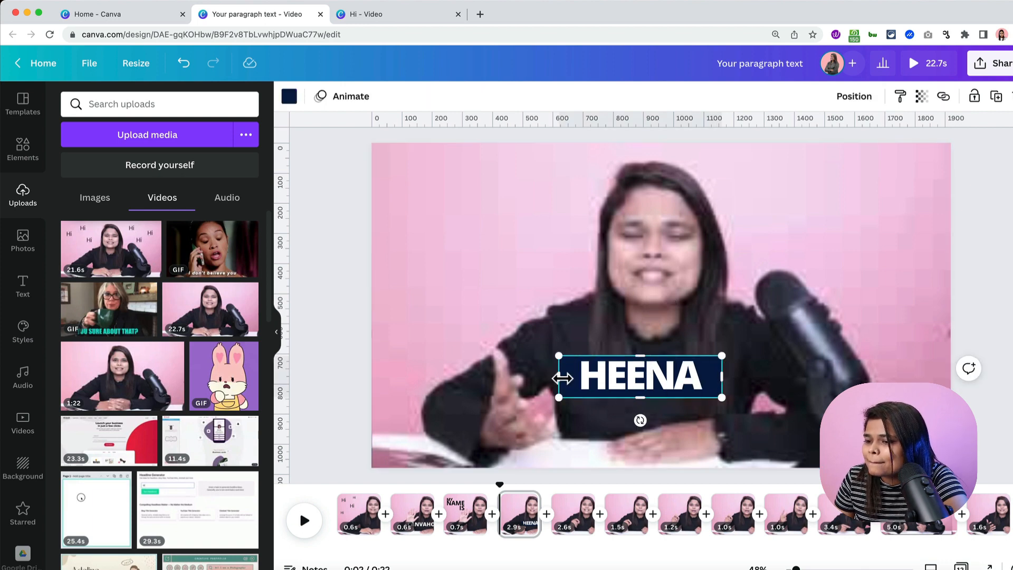
{"action": "left_click_drag", "start_coordinate": [565, 379], "coordinate": [571, 379]}
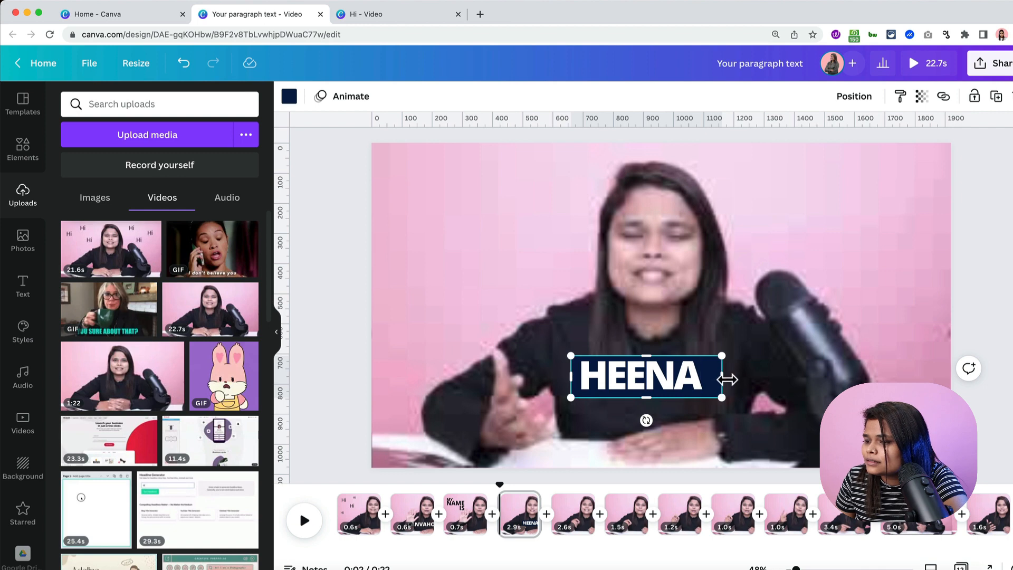
{"action": "left_click_drag", "start_coordinate": [724, 378], "coordinate": [712, 378]}
{"action": "key", "text": "Escape"}
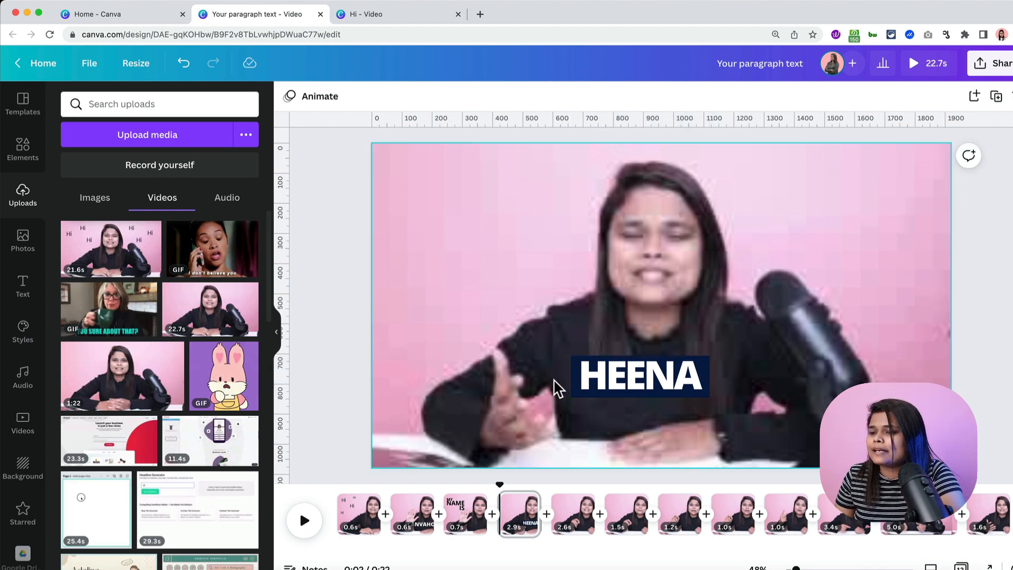
- Select the name text and navy bar together and group them with Cmd+G
{"action": "left_click", "coordinate": [566, 391]}
{"action": "left_click", "coordinate": [630, 392]}
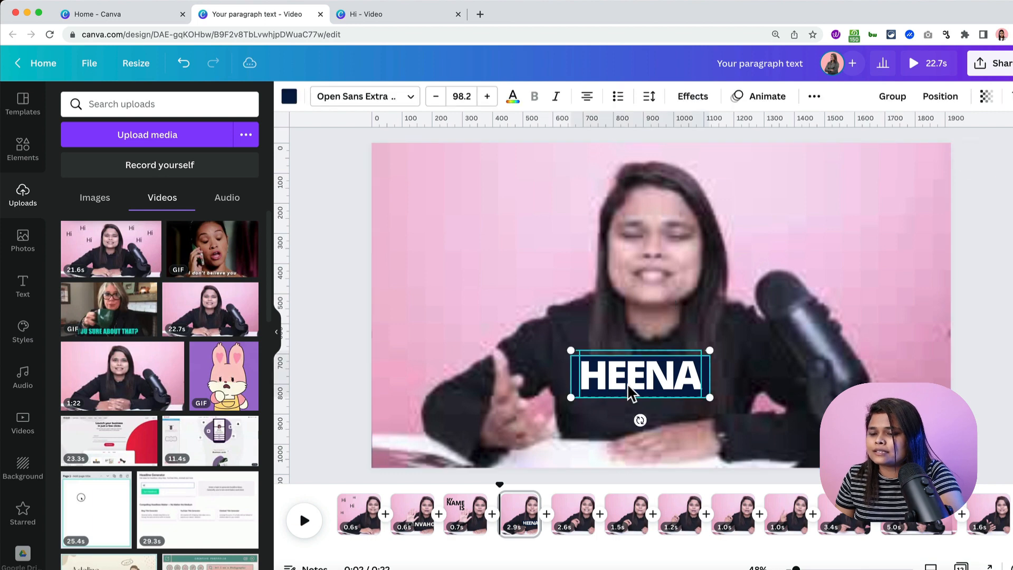
{"action": "left_click", "coordinate": [560, 383]}
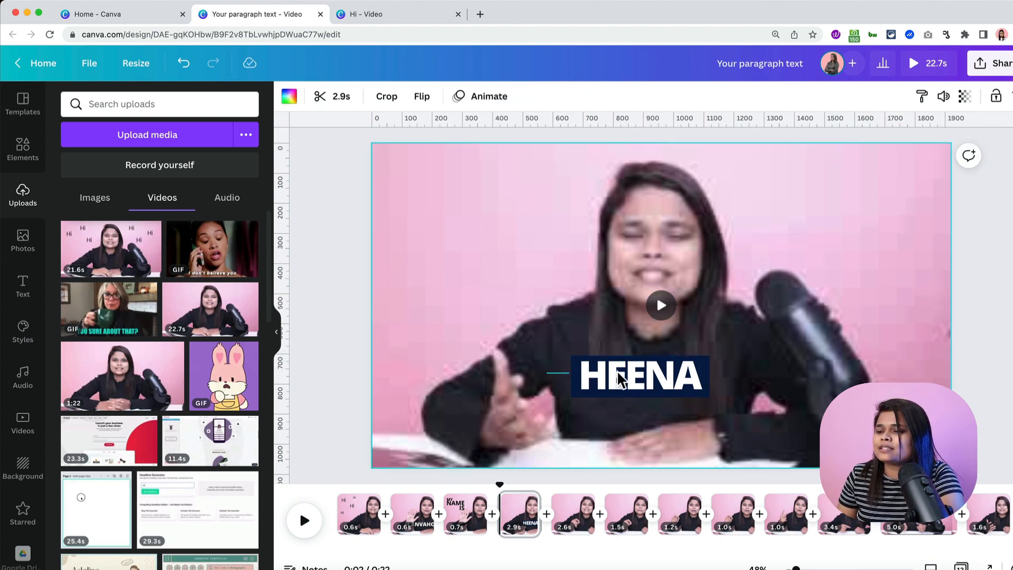
{"action": "left_click", "coordinate": [654, 392]}
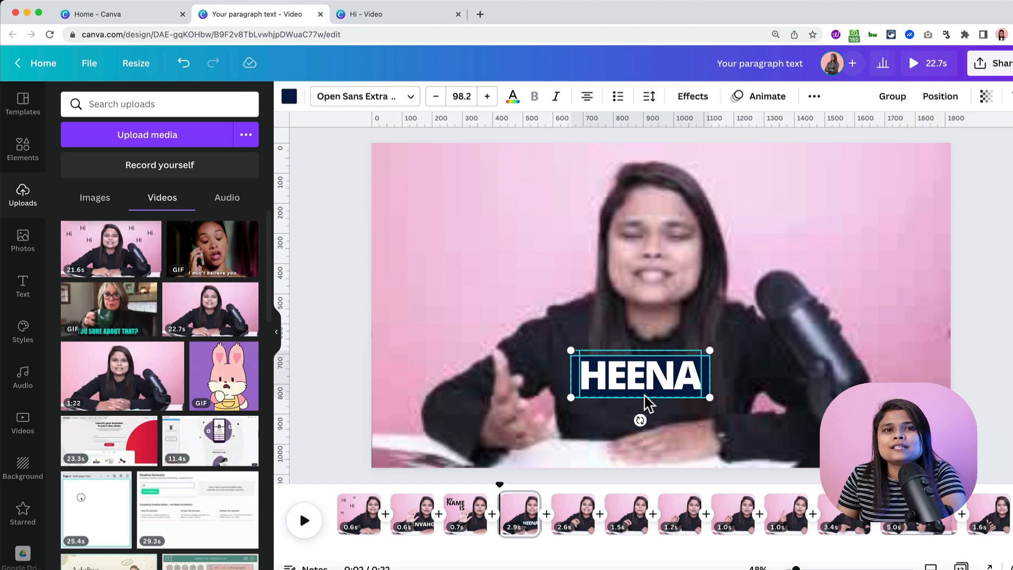
{"action": "key", "text": "super+g"}
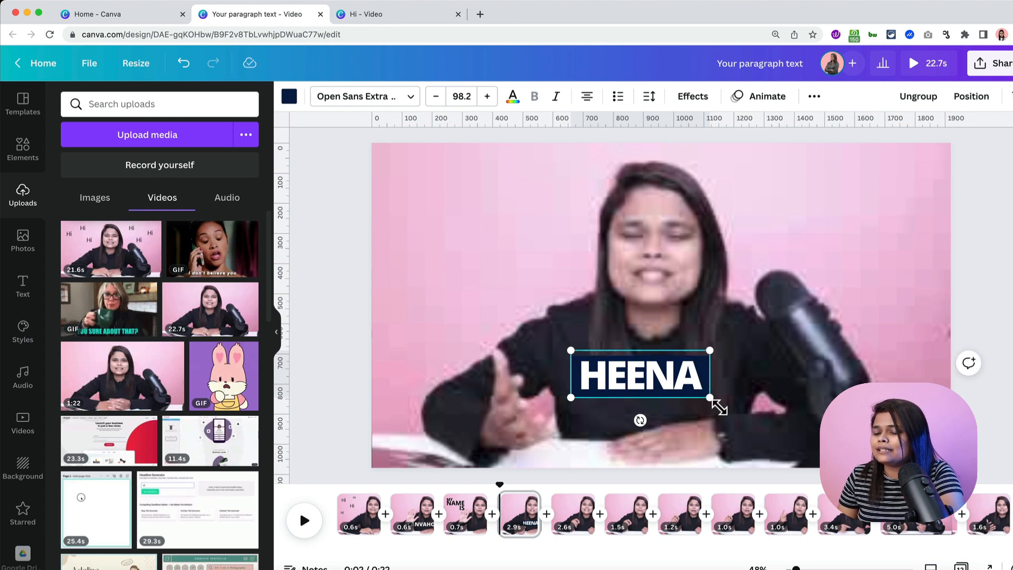
{"action": "left_click", "coordinate": [746, 381]}
- Add another rectangle, send it backward behind the name, and widen it below the label
{"action": "key", "text": "r"}
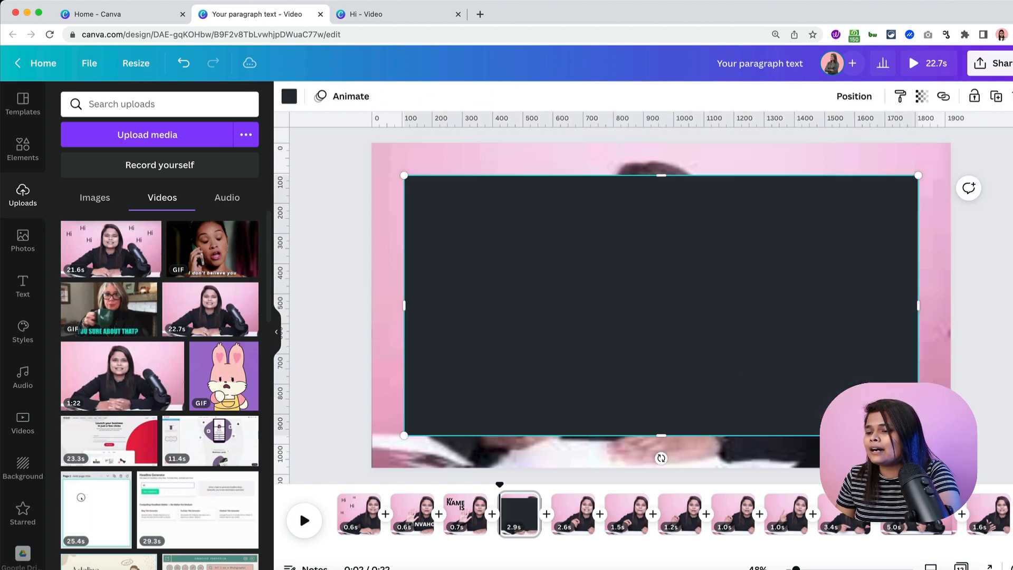
{"action": "left_click_drag", "start_coordinate": [782, 315], "coordinate": [719, 406]}
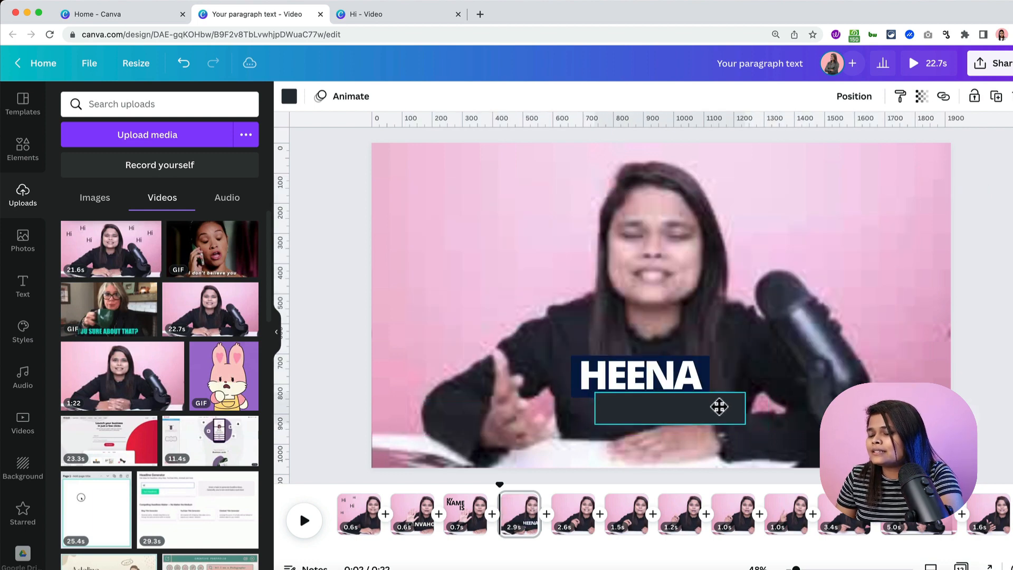
{"action": "left_click", "coordinate": [839, 100]}
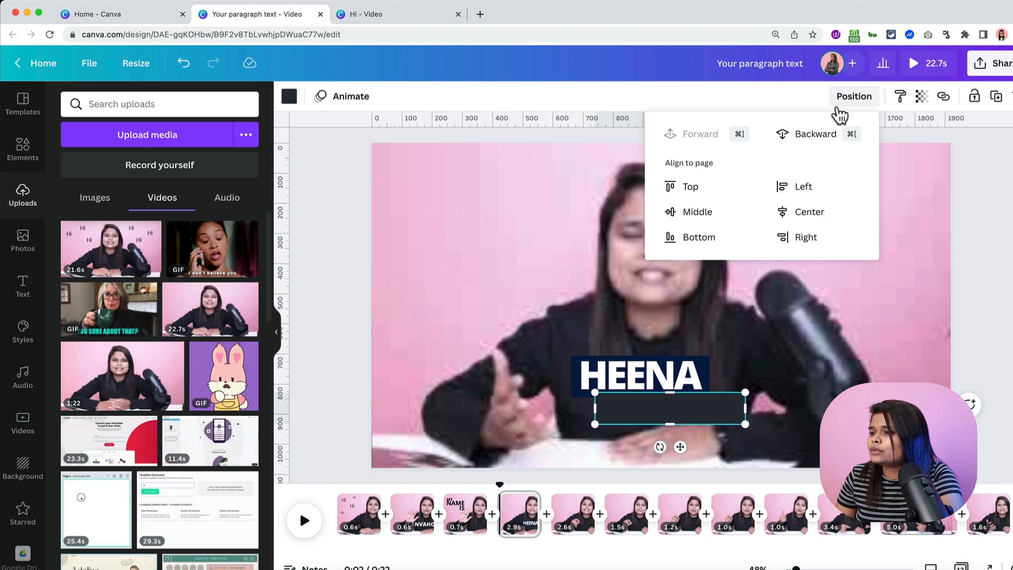
{"action": "left_click", "coordinate": [799, 139]}
{"action": "left_click_drag", "start_coordinate": [746, 423], "coordinate": [758, 431]}
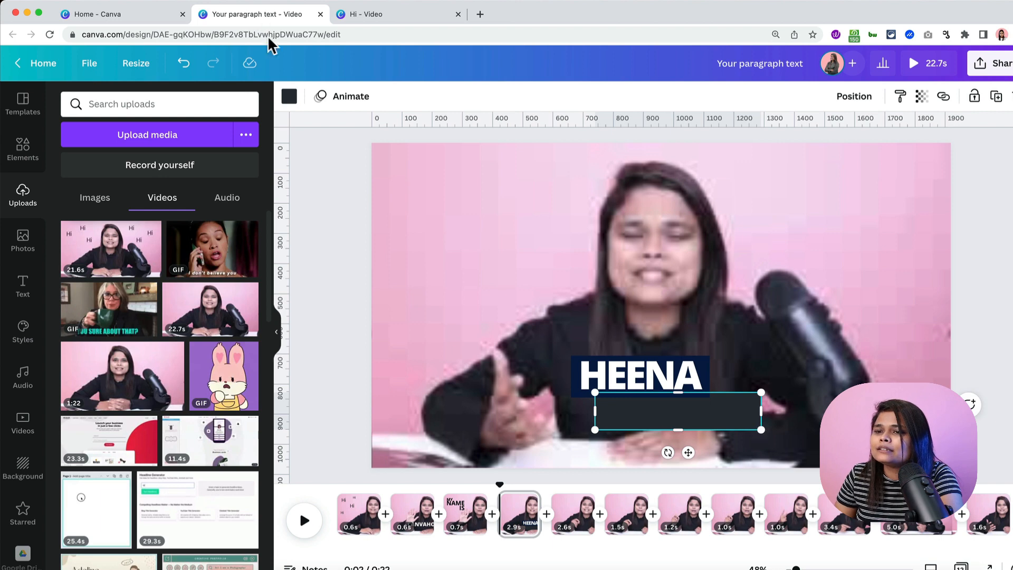
- Colour the new bar under the name white
{"action": "left_click", "coordinate": [289, 96]}
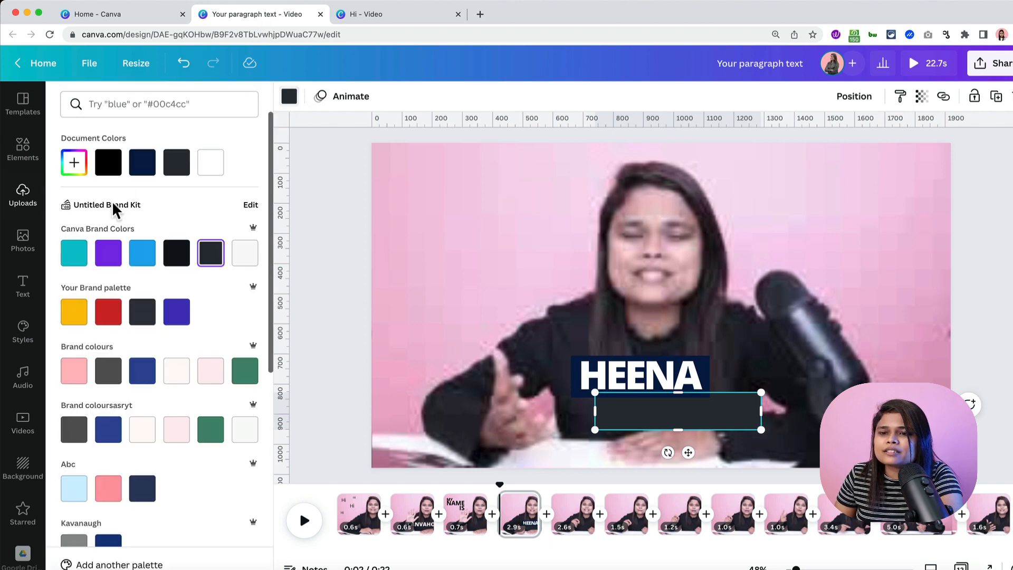
{"action": "left_click", "coordinate": [210, 170]}
{"action": "left_click", "coordinate": [335, 291]}
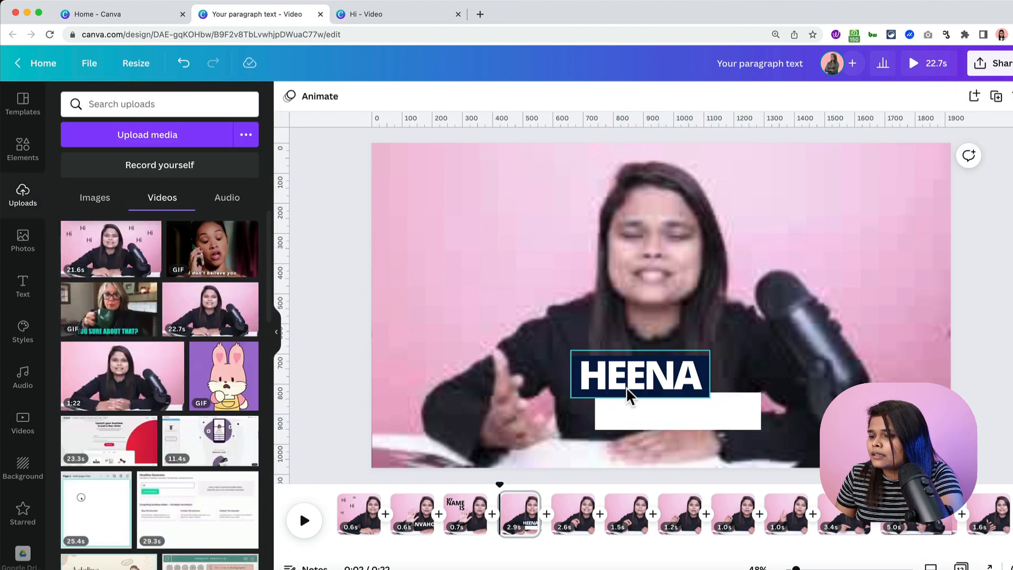
{"action": "left_click", "coordinate": [651, 383]}
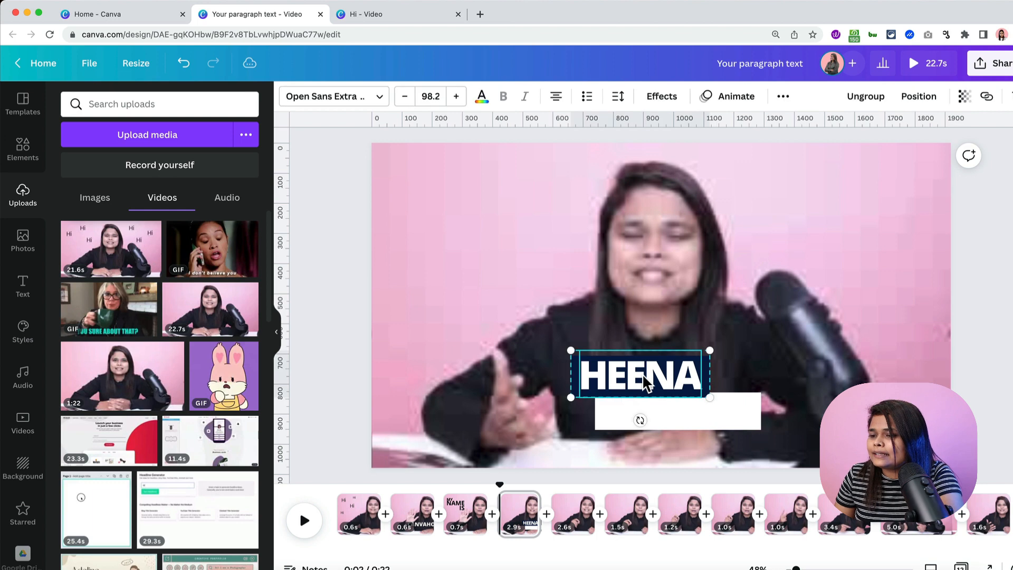
{"action": "left_click", "coordinate": [675, 417]}
- Add a new text box containing the speaker's surname
{"action": "key", "text": "t"}
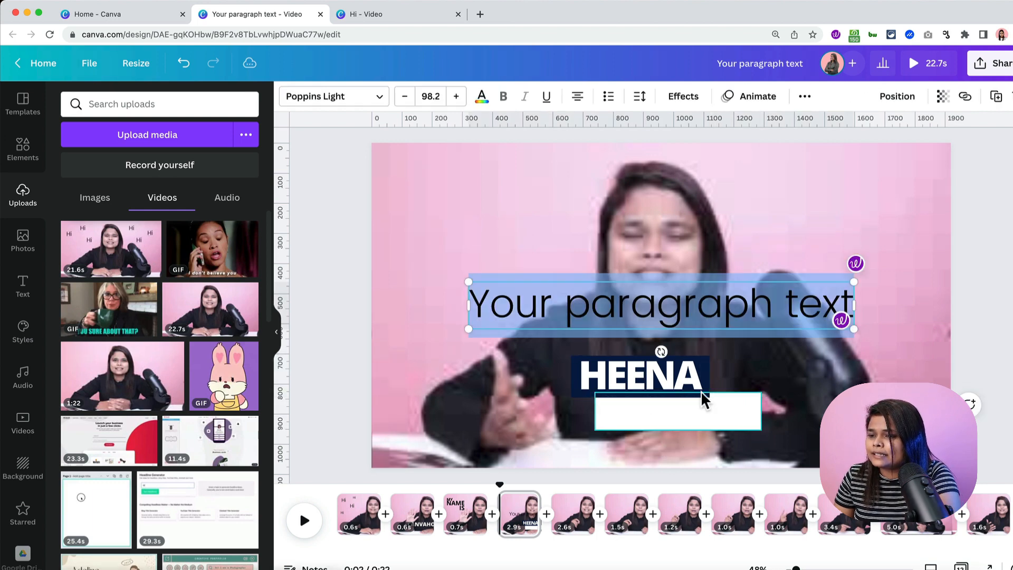
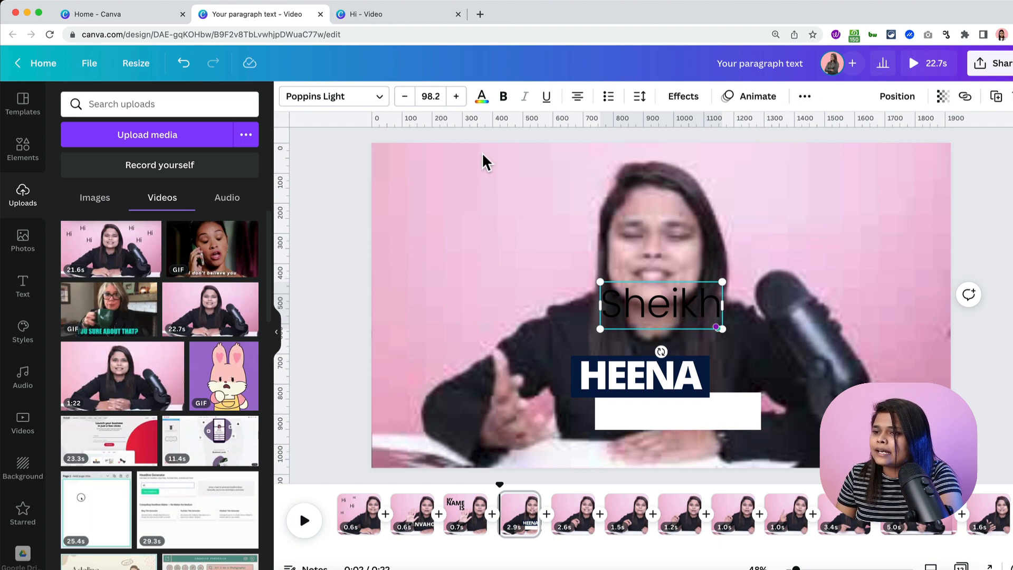
- Try copying the surname's style onto the first name, undo it, and reselect the surname
{"action": "left_click", "coordinate": [803, 98]}
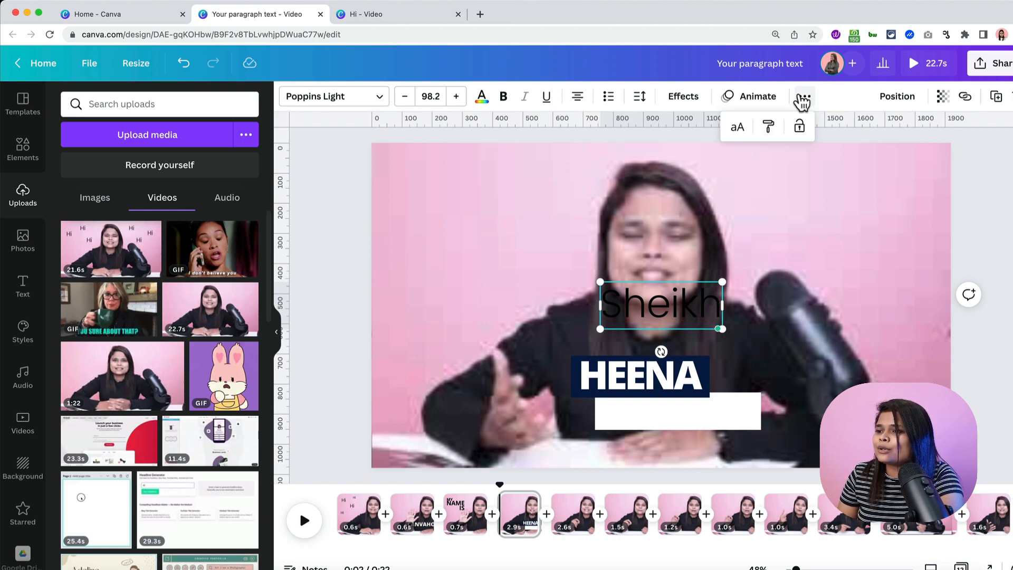
{"action": "left_click", "coordinate": [769, 127]}
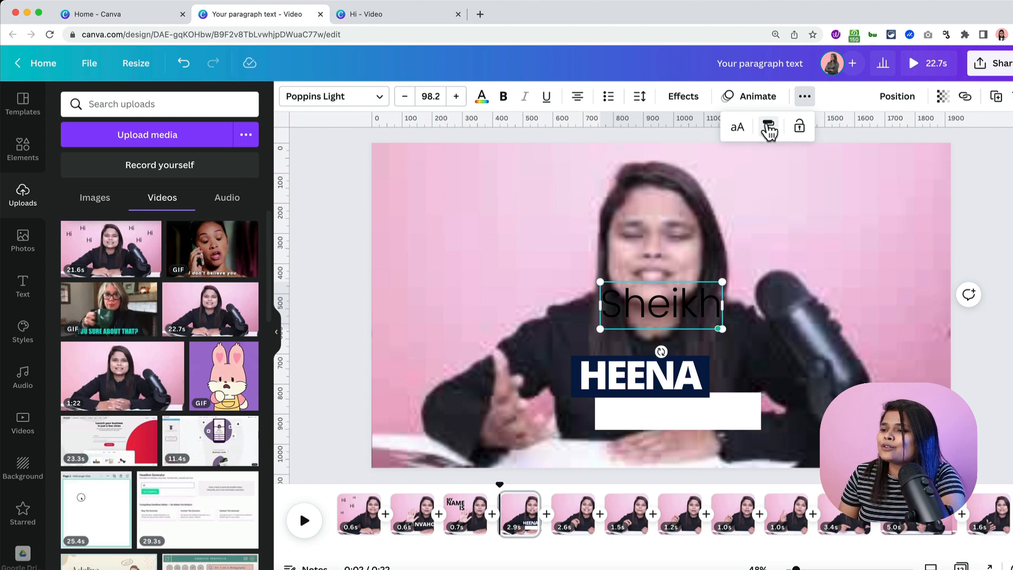
{"action": "left_click", "coordinate": [623, 374]}
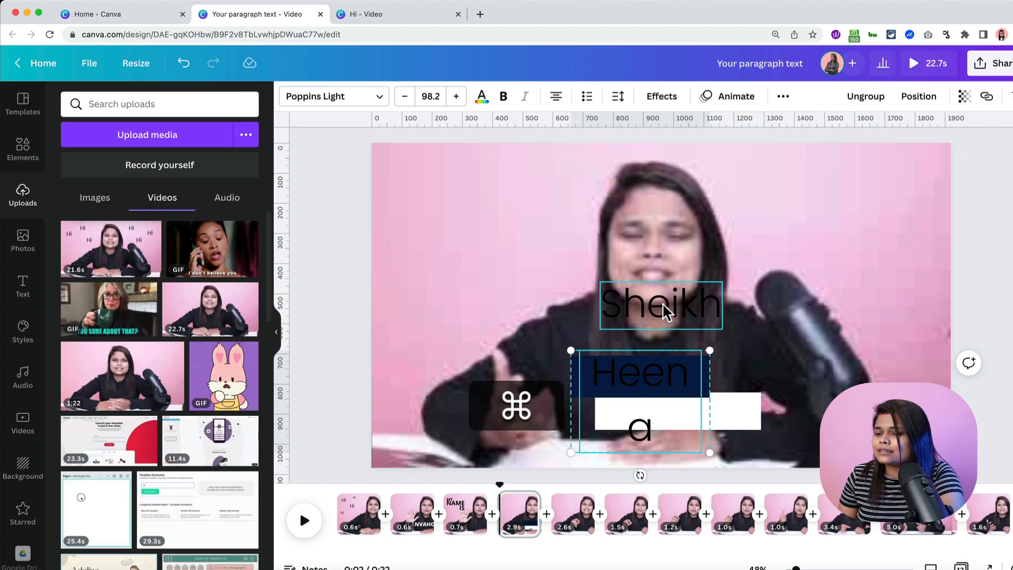
{"action": "key", "text": "super+z"}
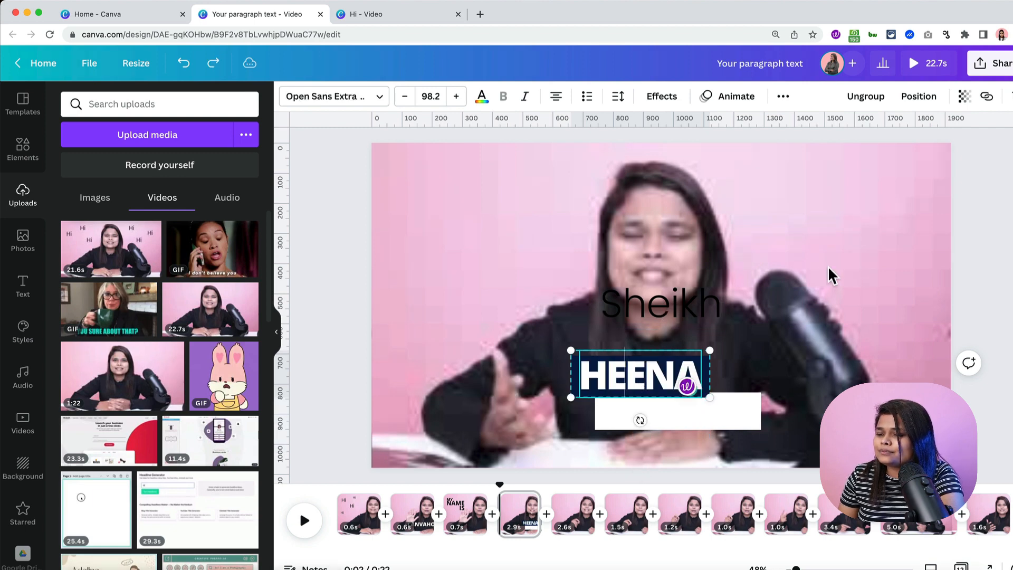
{"action": "left_click", "coordinate": [776, 302]}
{"action": "left_click", "coordinate": [708, 312]}
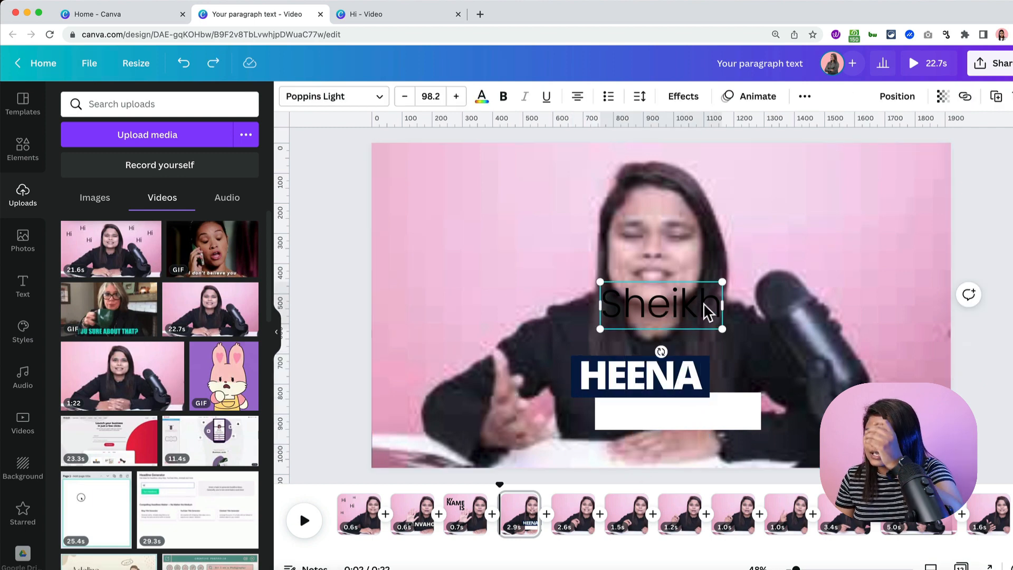
{"action": "left_click", "coordinate": [805, 96]}
{"action": "left_click", "coordinate": [737, 132]}
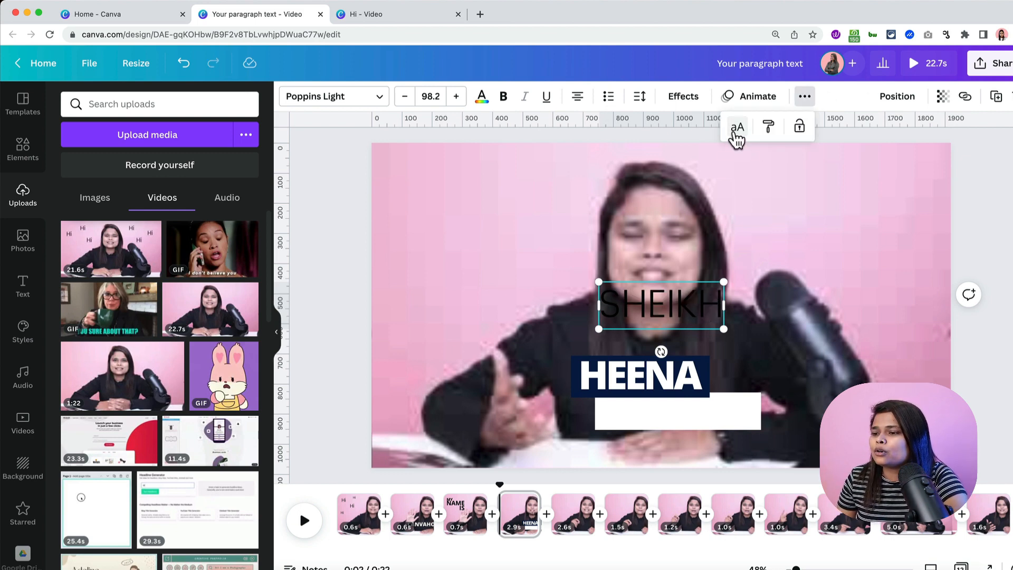
{"action": "left_click", "coordinate": [349, 100]}
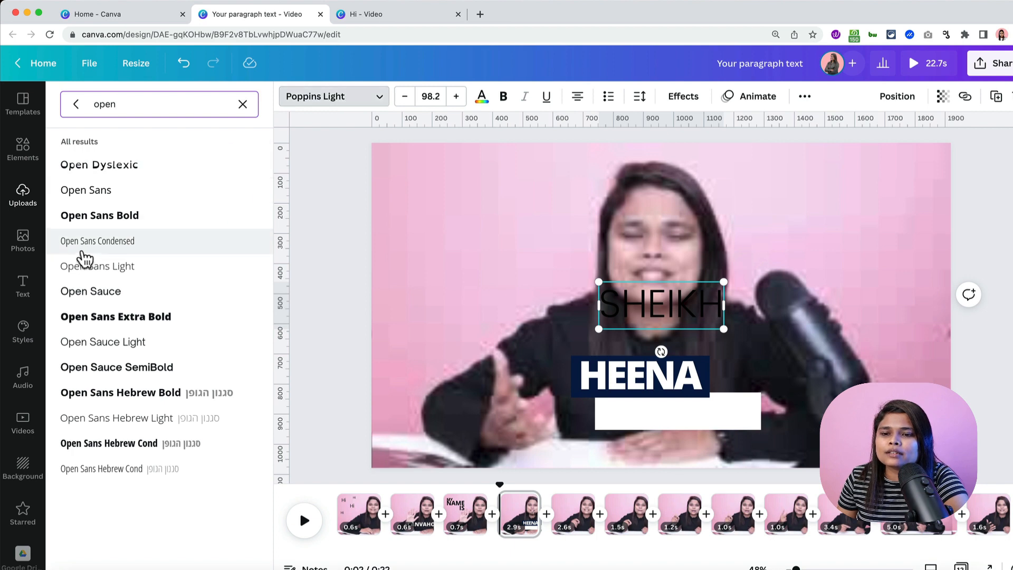
{"action": "left_click", "coordinate": [119, 218]}
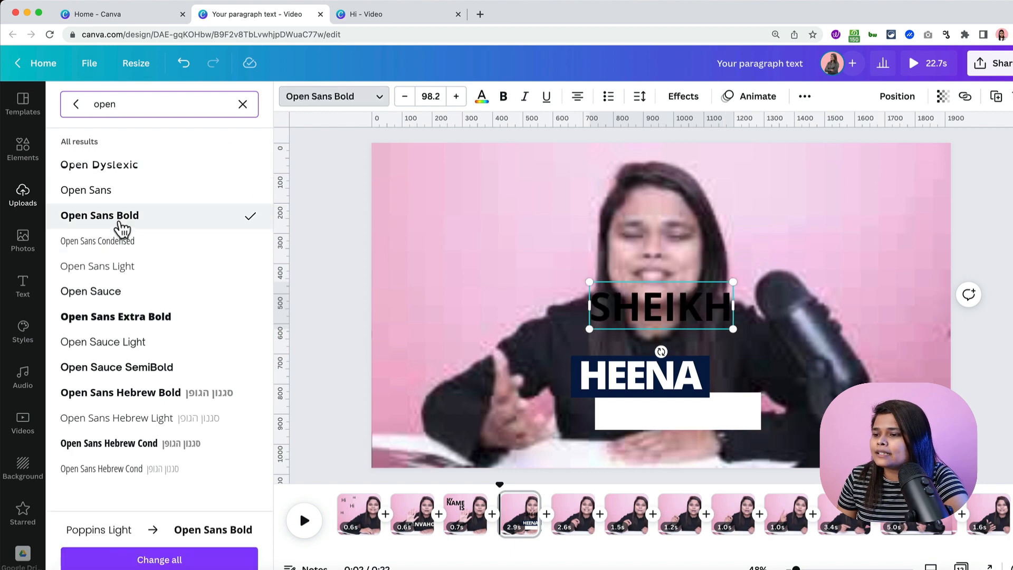
{"action": "left_click", "coordinate": [169, 318]}
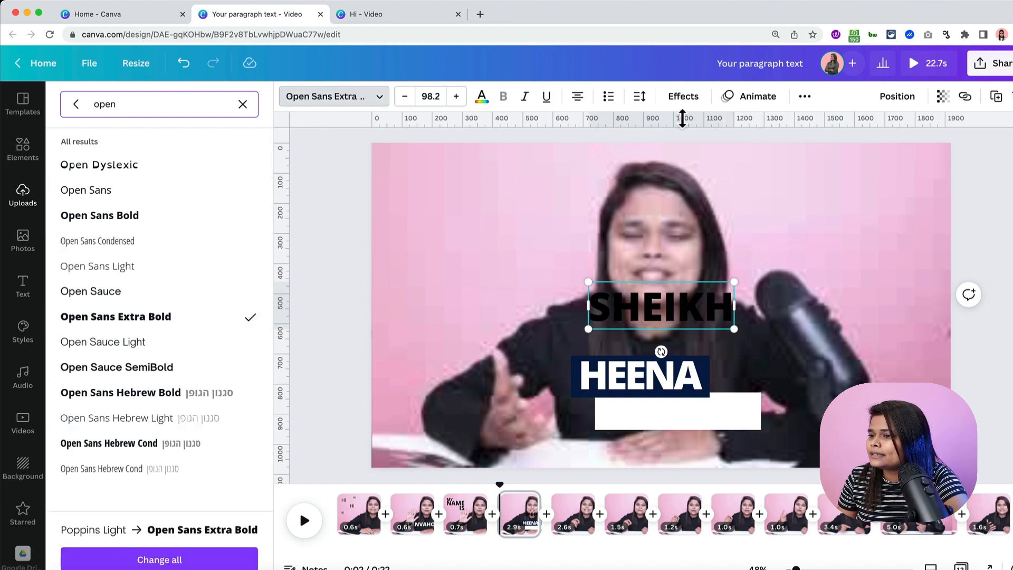
{"action": "left_click", "coordinate": [482, 96]}
{"action": "left_click", "coordinate": [176, 162]}
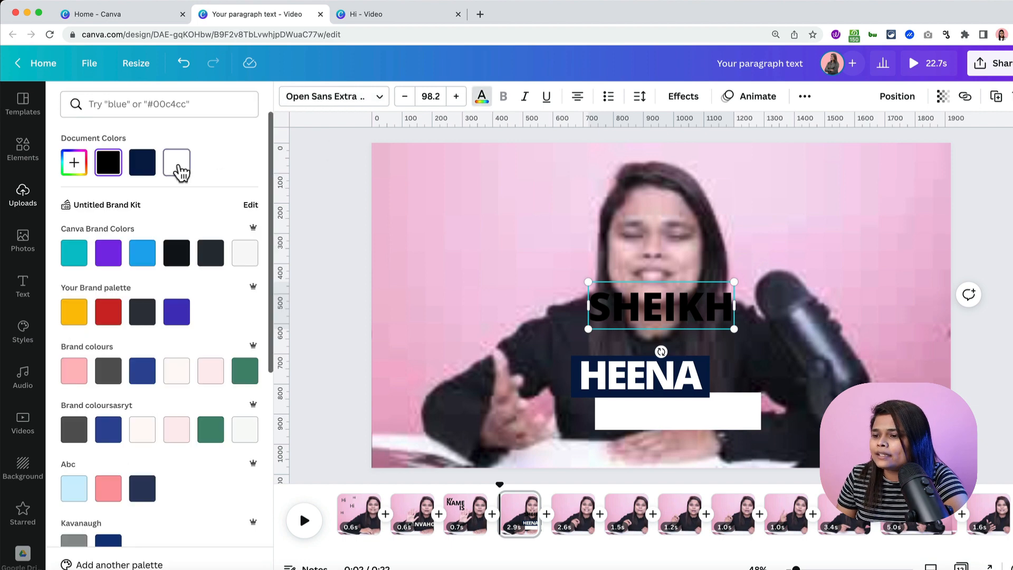
{"action": "left_click", "coordinate": [639, 96]}
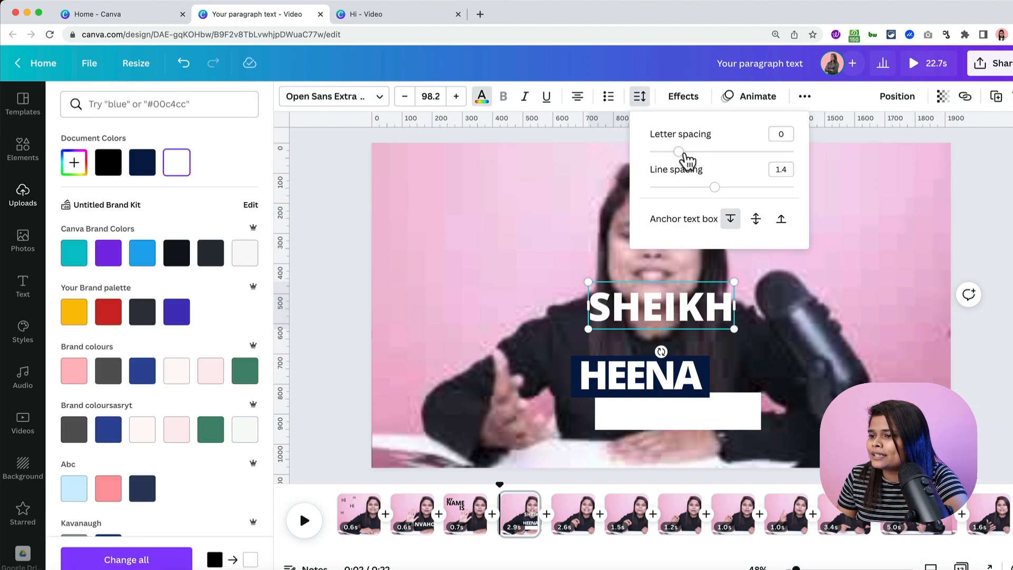
{"action": "left_click_drag", "start_coordinate": [678, 152], "coordinate": [667, 153]}
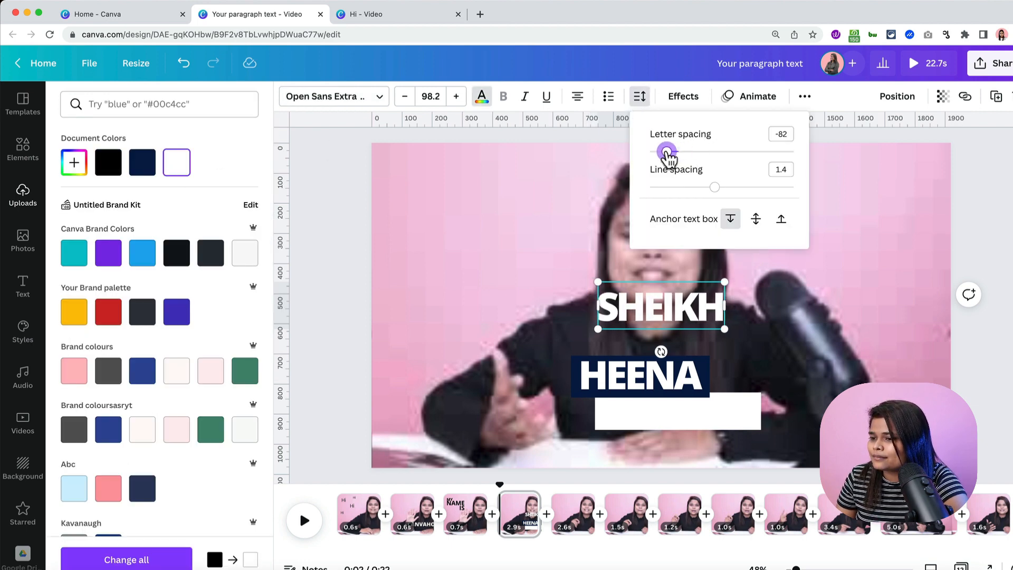
{"action": "left_click", "coordinate": [814, 212]}
{"action": "left_click_drag", "start_coordinate": [647, 302], "coordinate": [653, 411]}
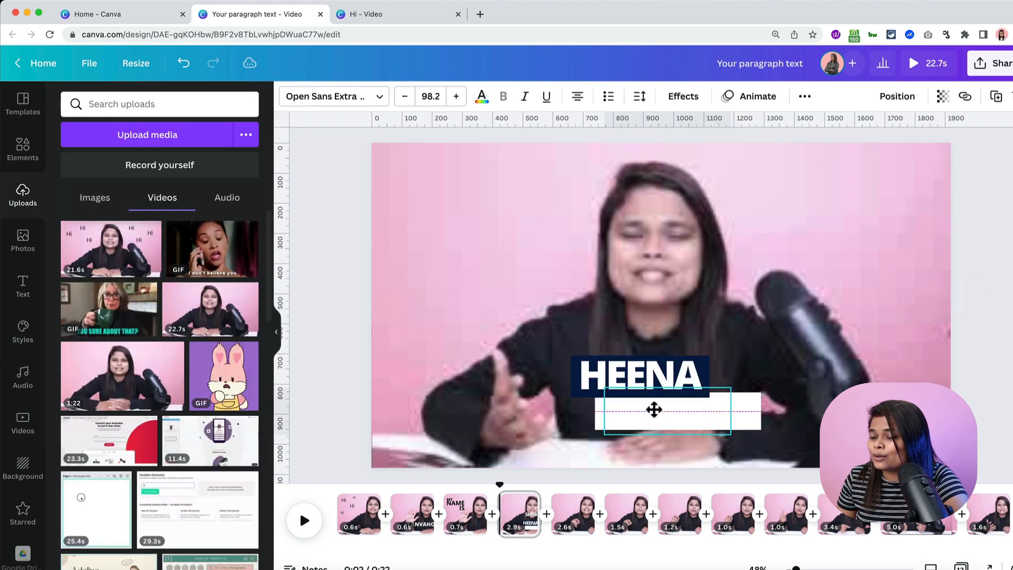
{"action": "left_click", "coordinate": [482, 97]}
{"action": "left_click", "coordinate": [143, 167]}
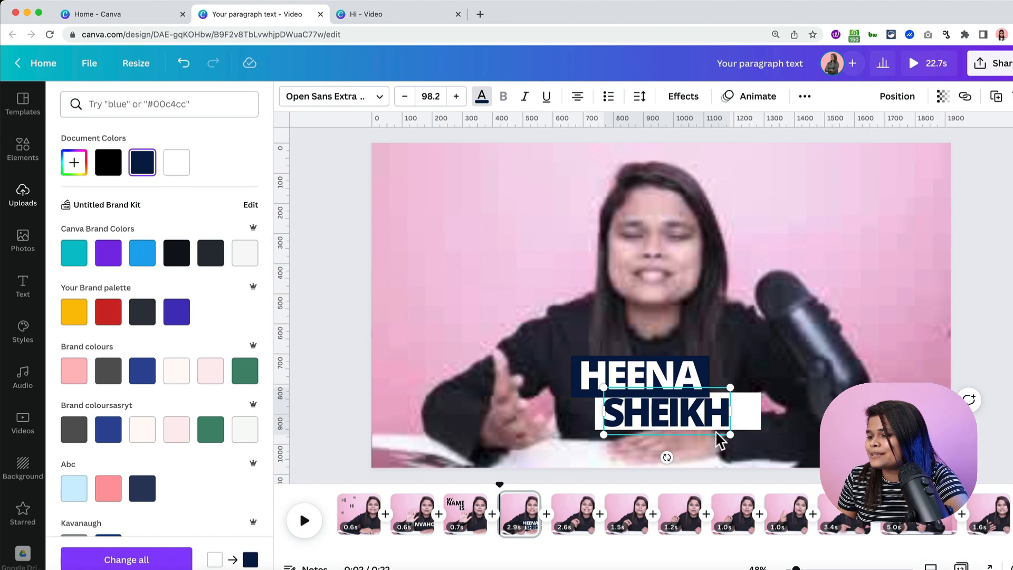
{"action": "mouse_move", "coordinate": [704, 427]}
{"action": "left_mouse_down"}
{"action": "mouse_move", "coordinate": [736, 426]}
{"action": "mouse_move", "coordinate": [723, 426]}
{"action": "left_mouse_up"}
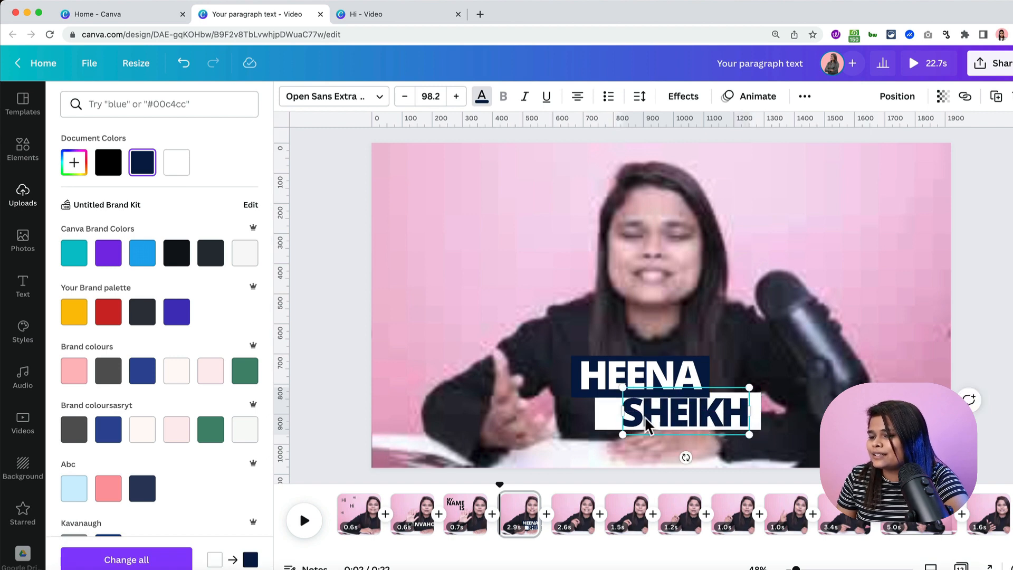
{"action": "left_click", "coordinate": [577, 405]}
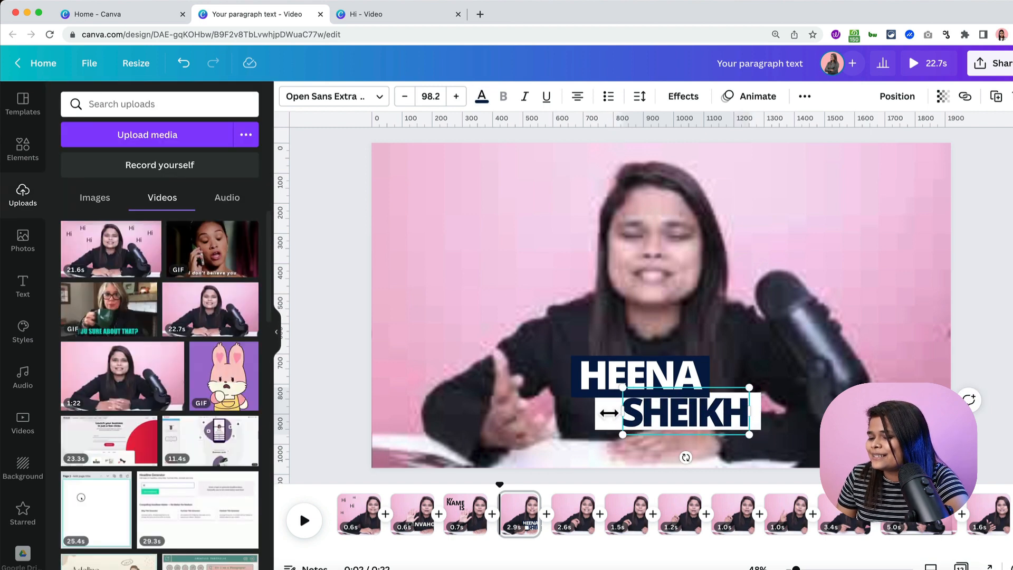
{"action": "left_click", "coordinate": [573, 429]}
{"action": "left_click", "coordinate": [612, 420]}
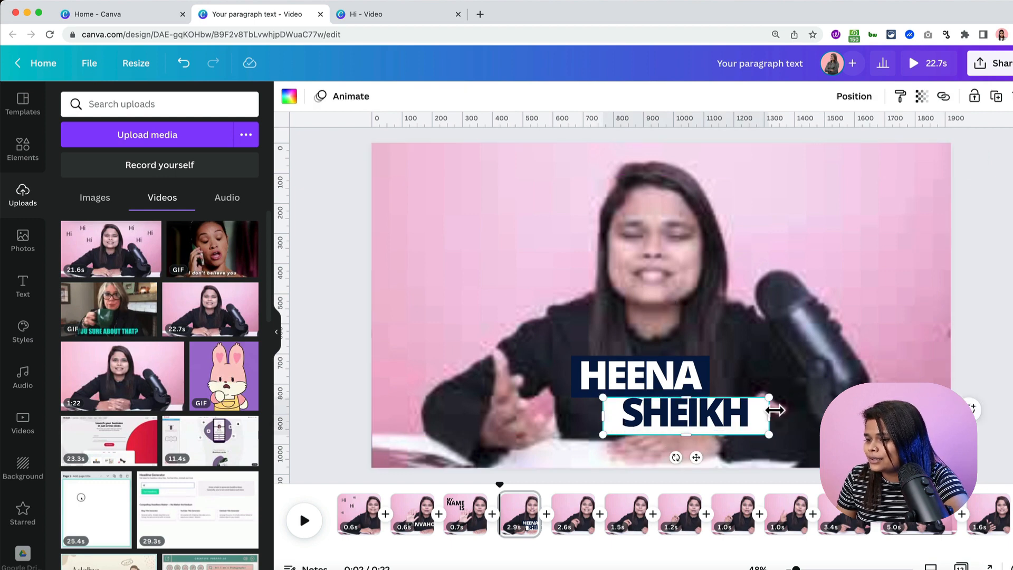
{"action": "left_click_drag", "start_coordinate": [775, 411], "coordinate": [759, 410]}
{"action": "left_click_drag", "start_coordinate": [678, 401], "coordinate": [679, 397]}
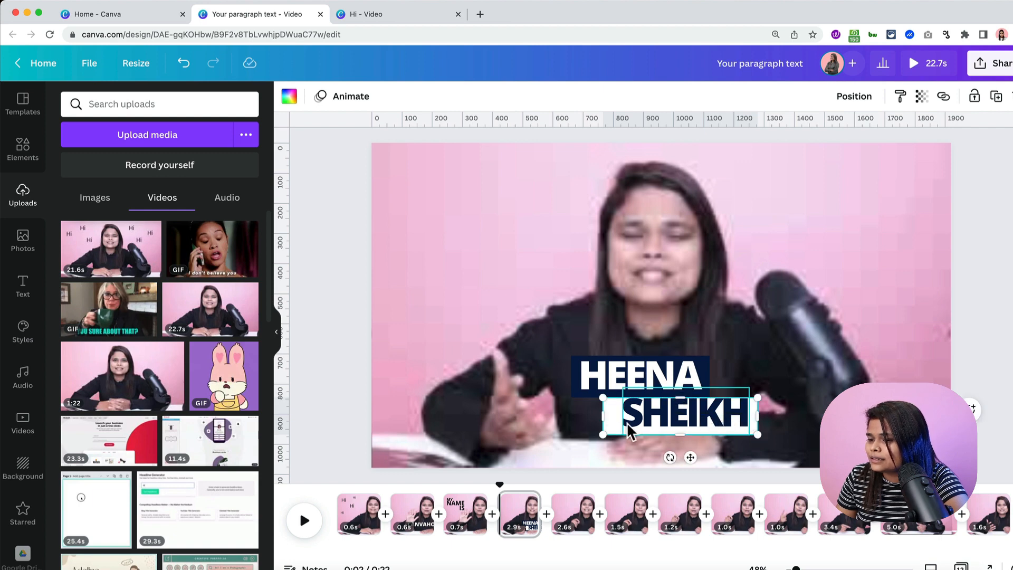
{"action": "left_click_drag", "start_coordinate": [602, 417], "coordinate": [613, 418]}
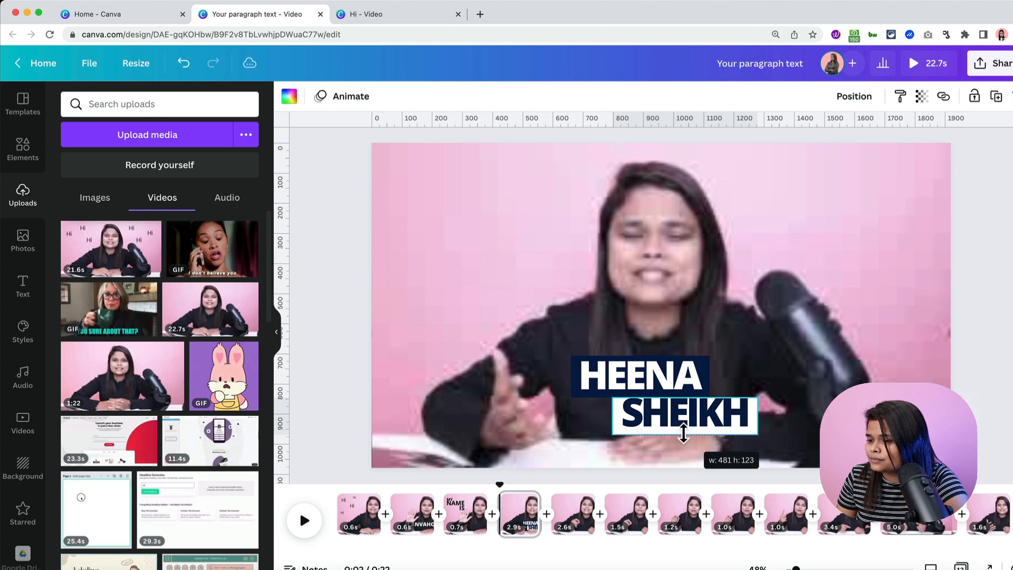
{"action": "left_click", "coordinate": [688, 413]}
{"action": "key", "text": "Down"}
{"action": "key", "text": "Down"}
{"action": "key", "text": "Down"}
{"action": "key", "text": "Down"}
{"action": "key", "text": "Down"}
{"action": "key", "text": "Down"}
{"action": "key", "text": "Down"}
{"action": "key", "text": "Down"}
{"action": "key", "text": "Down"}
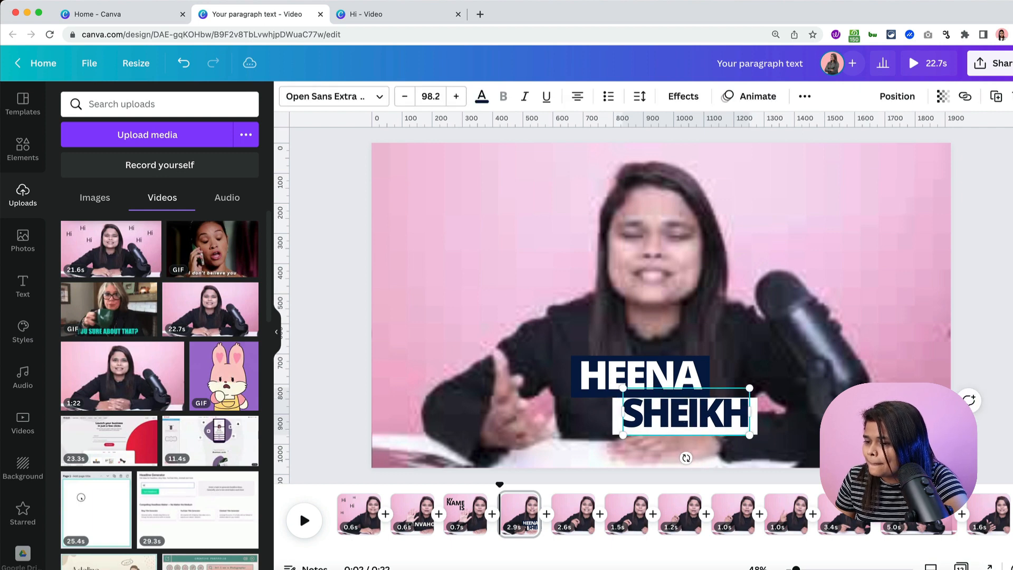
{"action": "key", "text": "Left"}
{"action": "key", "text": "Left"}
{"action": "key", "text": "Left"}
{"action": "key", "text": "Left"}
{"action": "key", "text": "Left"}
{"action": "key", "text": "Left"}
{"action": "key", "text": "Left"}
{"action": "key", "text": "Left"}
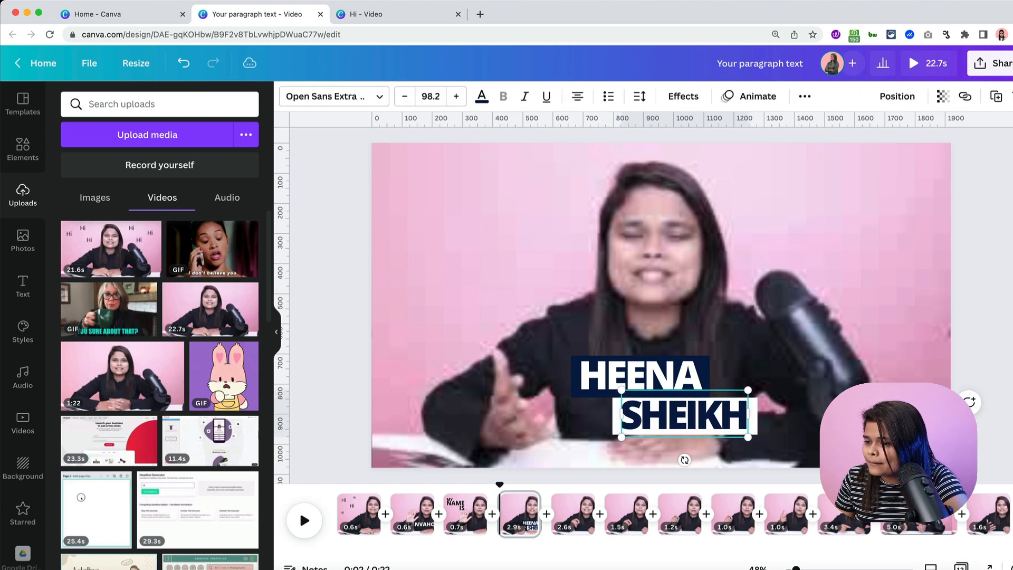
{"action": "left_click", "coordinate": [657, 296]}
- Leave cropping on the background video and clear the selection on the name labels
{"action": "double_click", "coordinate": [657, 296]}
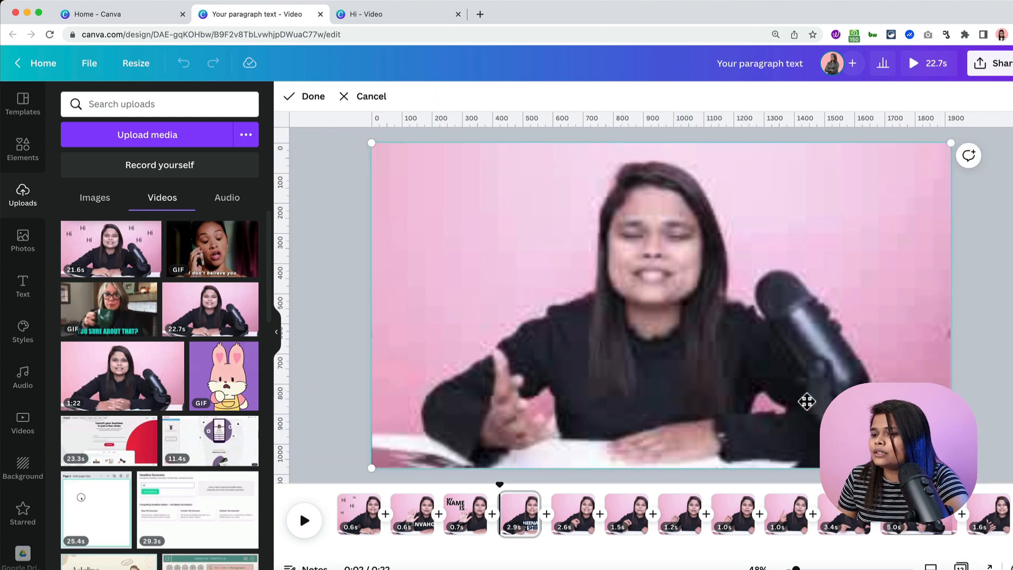
{"action": "left_click", "coordinate": [335, 309]}
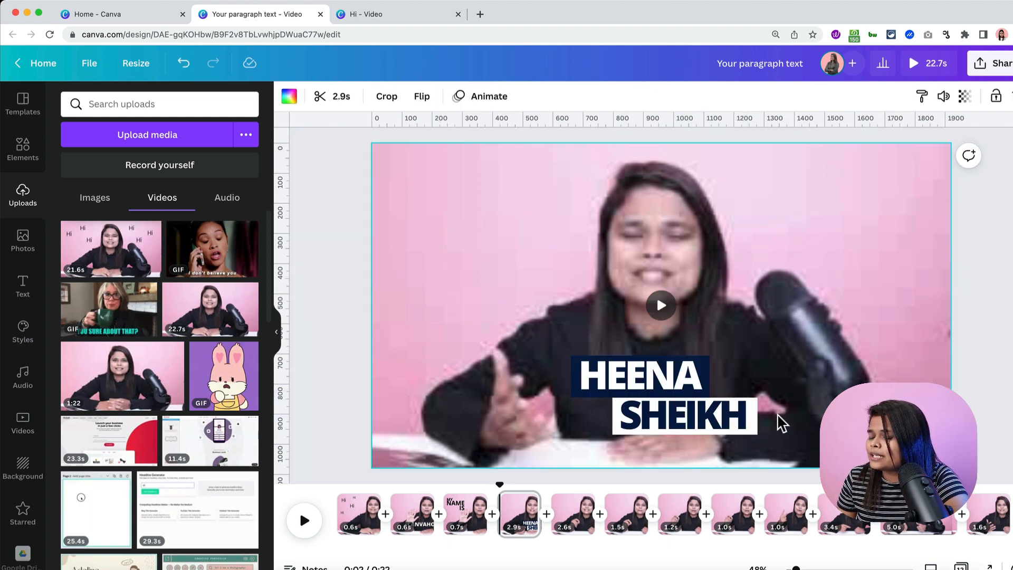
{"action": "left_click", "coordinate": [707, 413]}
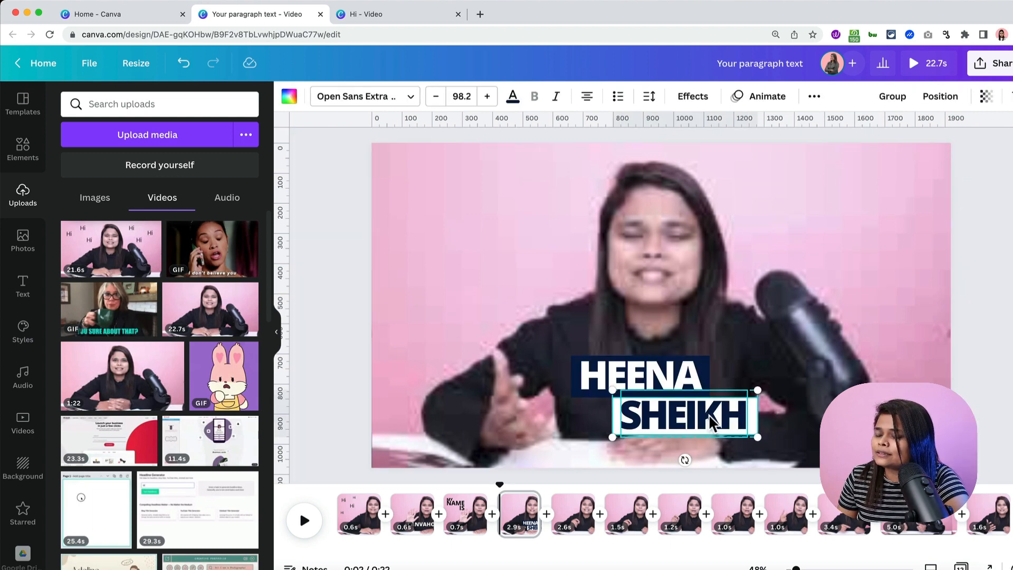
{"action": "left_click", "coordinate": [546, 369]}
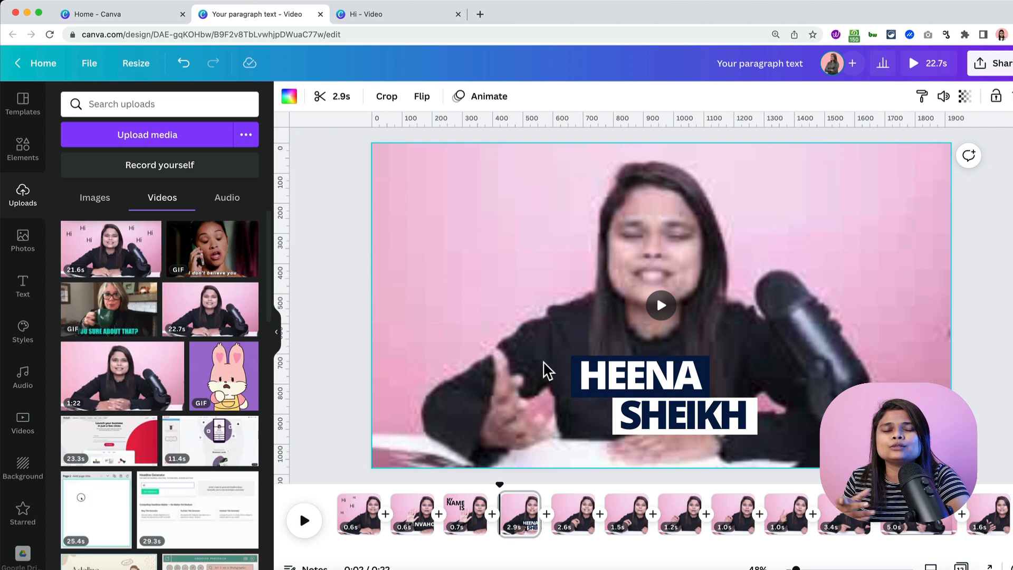
{"action": "left_click", "coordinate": [583, 369]}
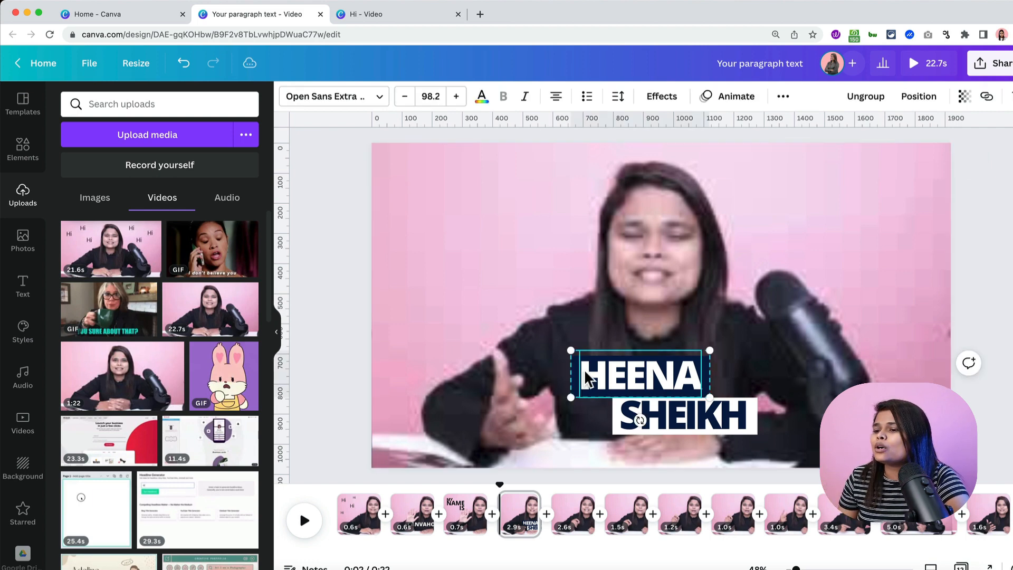
{"action": "left_click", "coordinate": [859, 100]}
{"action": "left_click", "coordinate": [494, 389]}
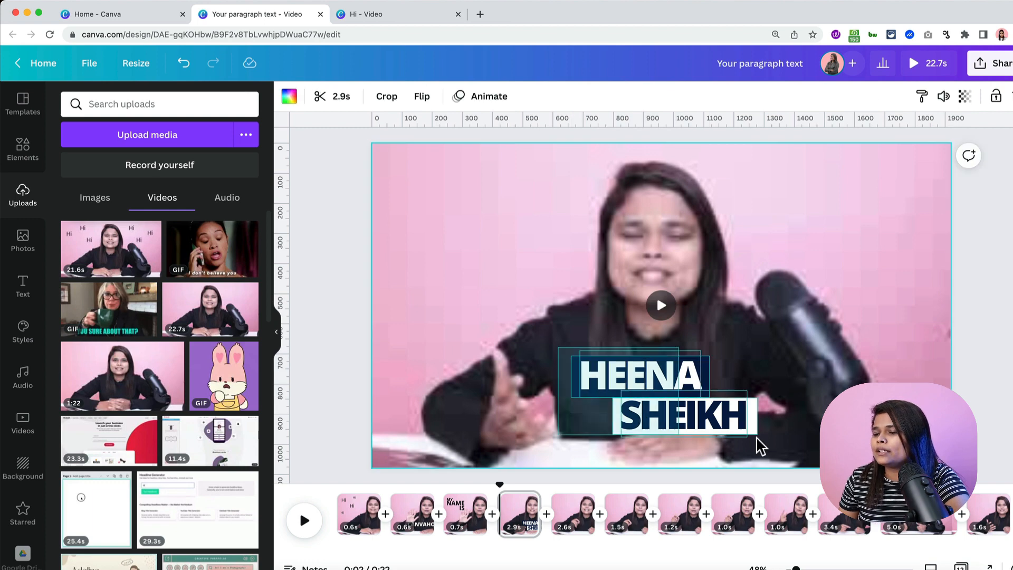
{"action": "left_click_drag", "start_coordinate": [760, 447], "coordinate": [559, 345]}
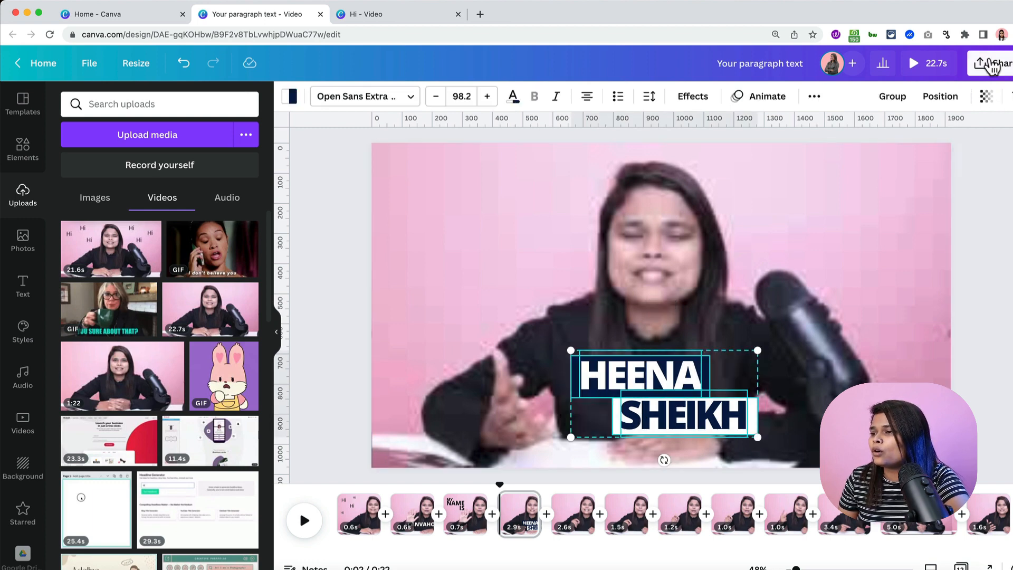
{"action": "left_click", "coordinate": [888, 100]}
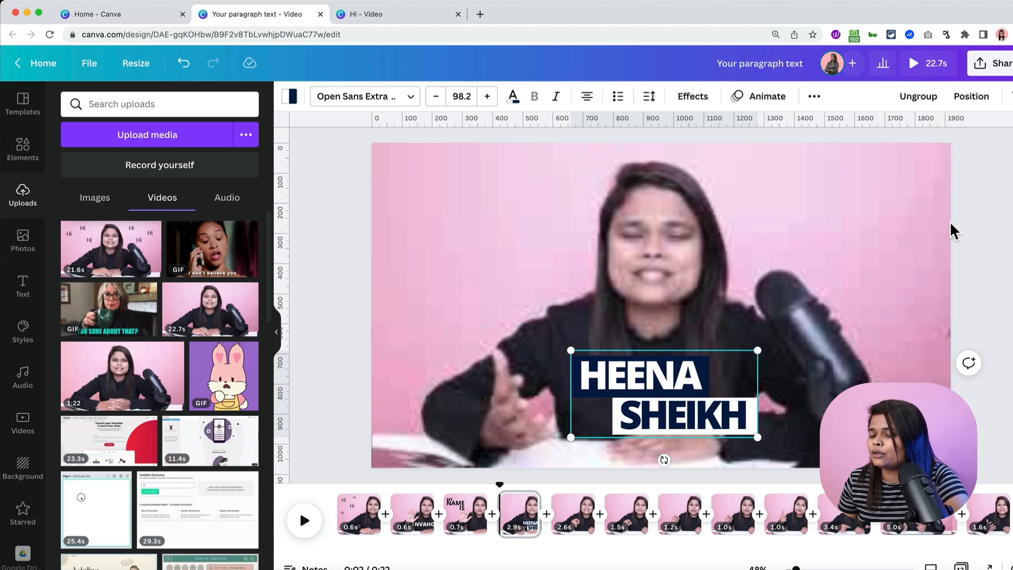
{"action": "left_click", "coordinate": [874, 302]}
{"action": "left_click", "coordinate": [610, 430]}
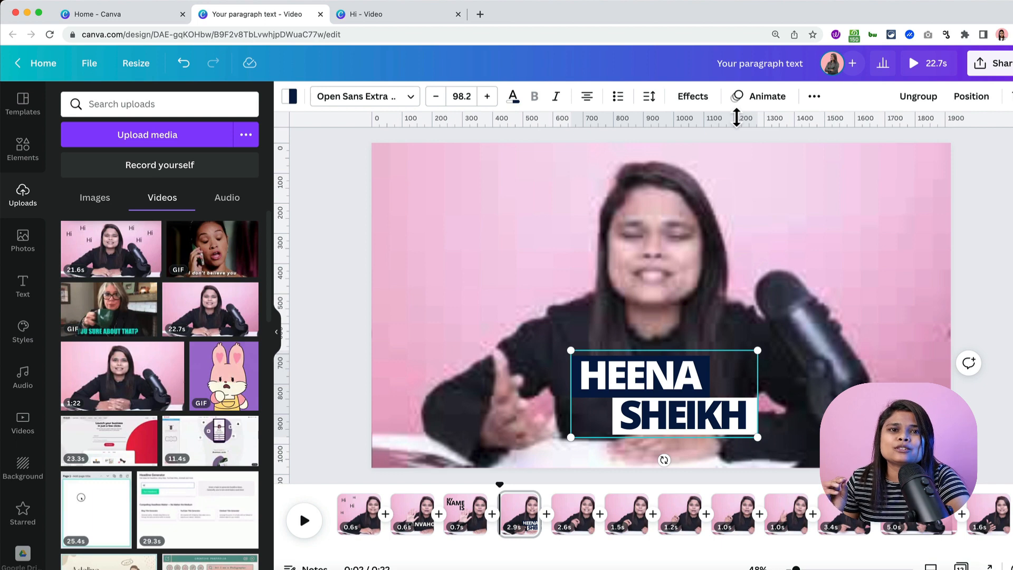
- Try Pop, Breathe and Stomp, then apply the Baseline animation to the name group
{"action": "left_click", "coordinate": [769, 98]}
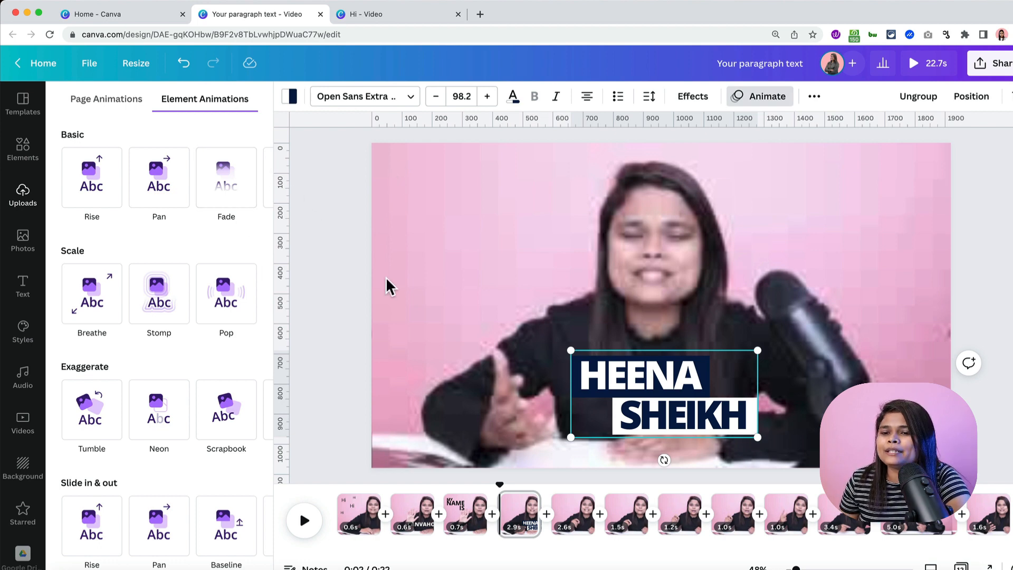
{"action": "left_click", "coordinate": [227, 288]}
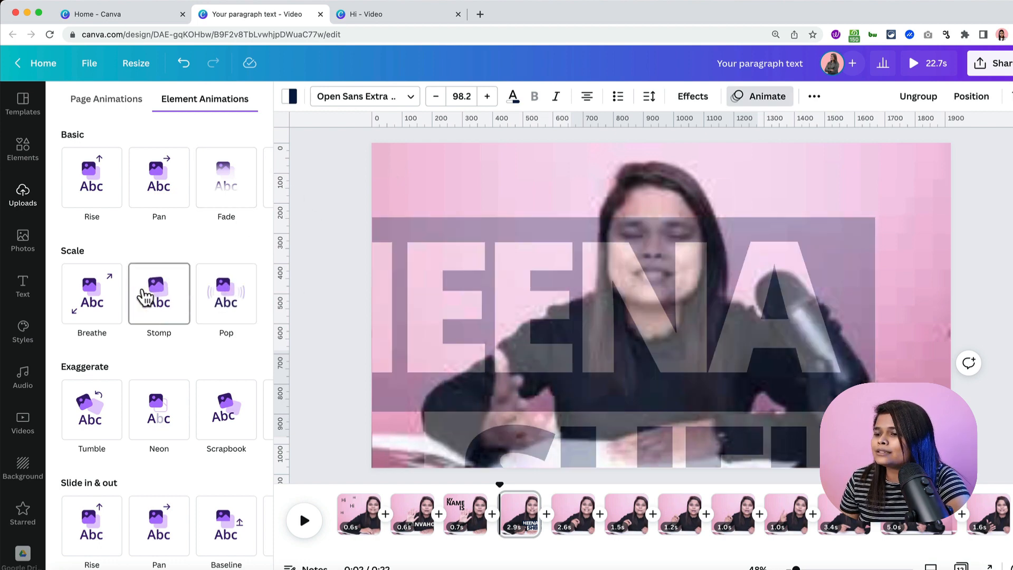
{"action": "left_click", "coordinate": [97, 298]}
{"action": "left_click", "coordinate": [160, 296]}
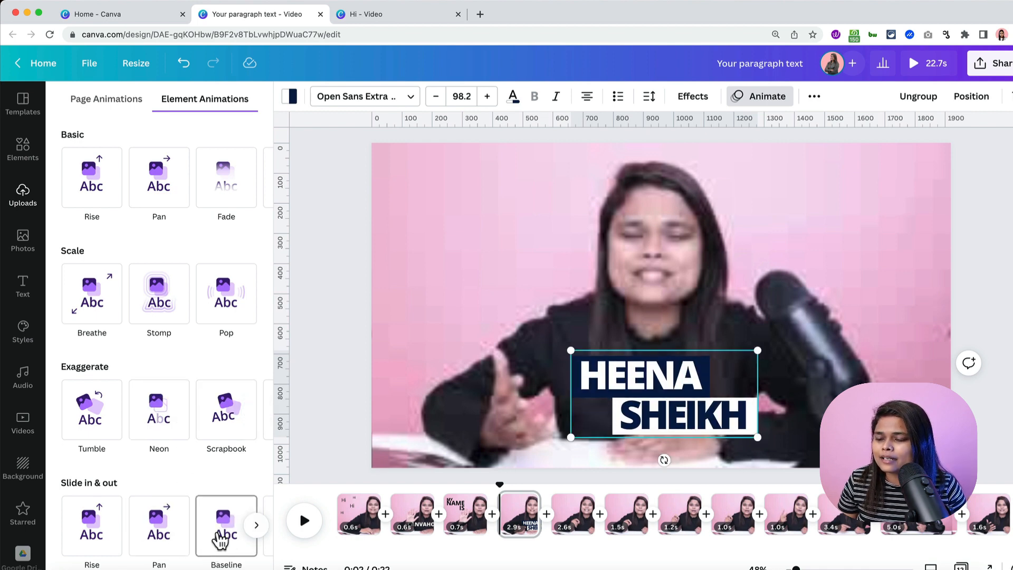
{"action": "left_click", "coordinate": [226, 534]}
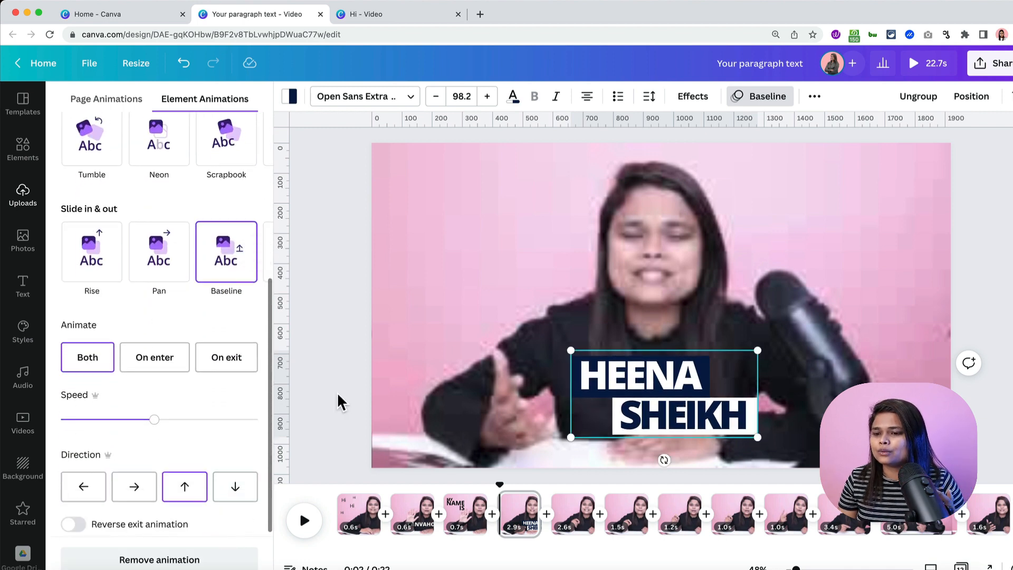
- Rewind the video to the beginning and play it back
{"action": "left_click", "coordinate": [359, 404]}
{"action": "left_click_drag", "start_coordinate": [500, 485], "coordinate": [324, 493]}
{"action": "key", "text": "space"}
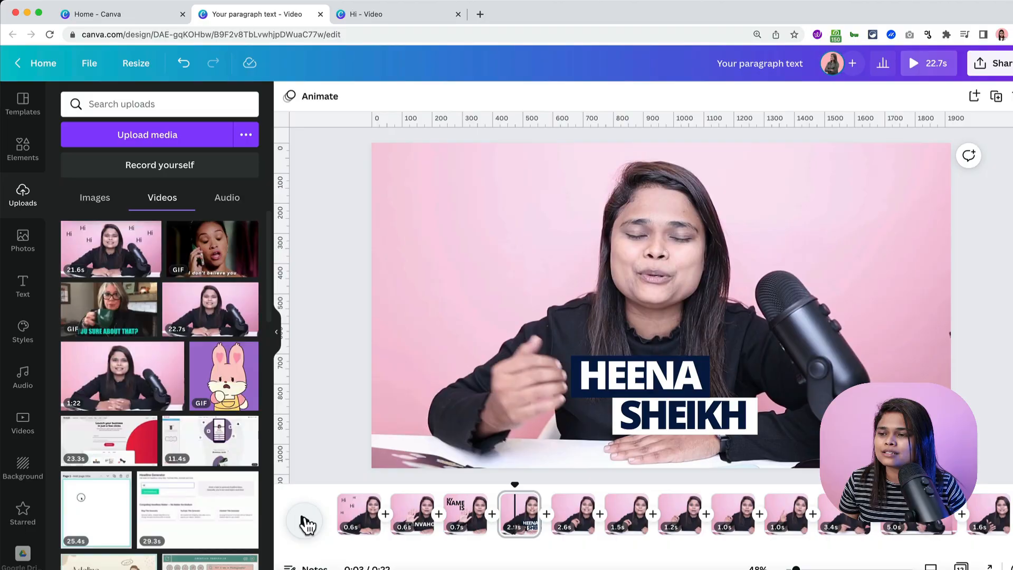
{"action": "left_click", "coordinate": [916, 62]}
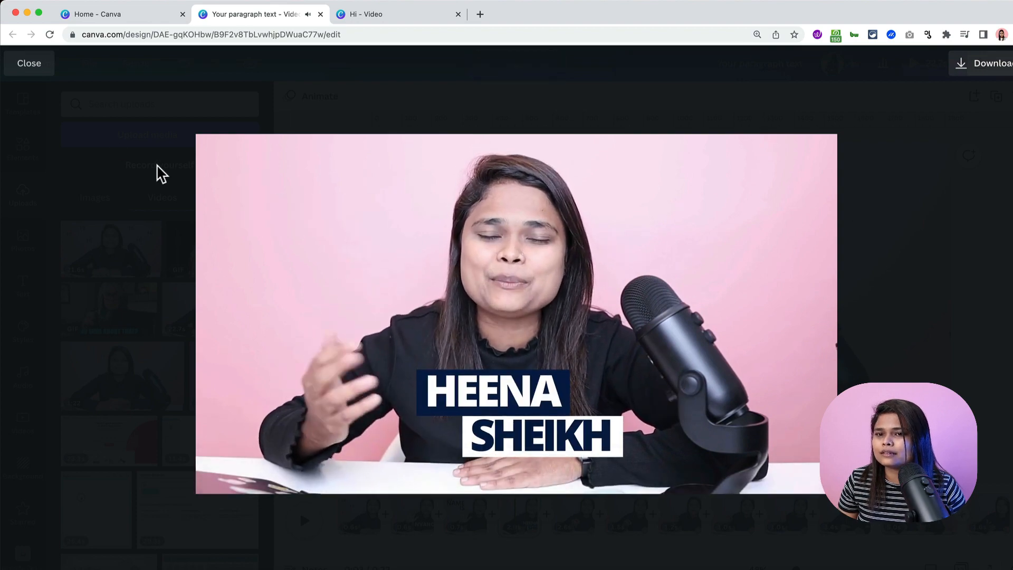
{"action": "left_click", "coordinate": [29, 64]}
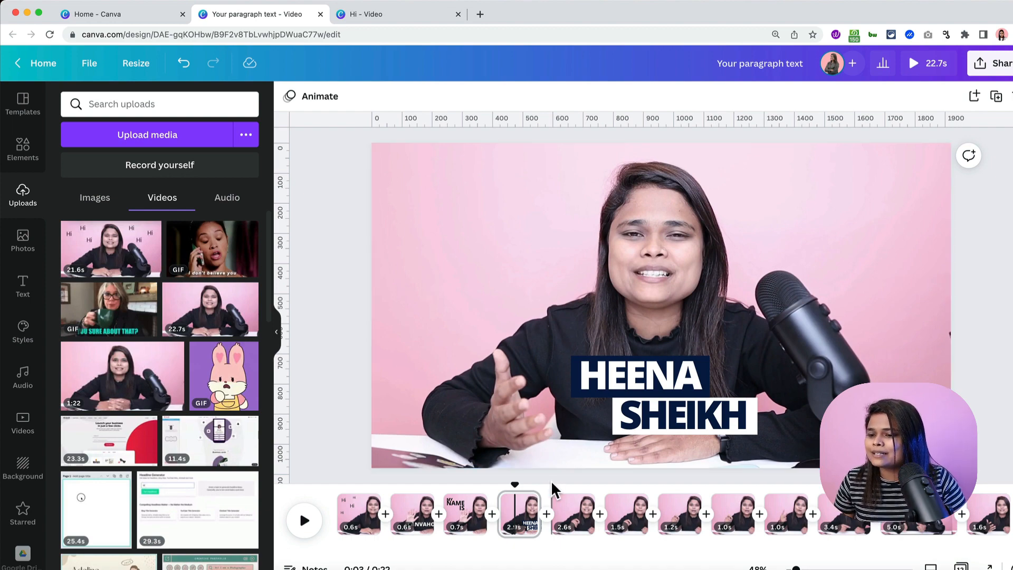
{"action": "key", "text": "space"}
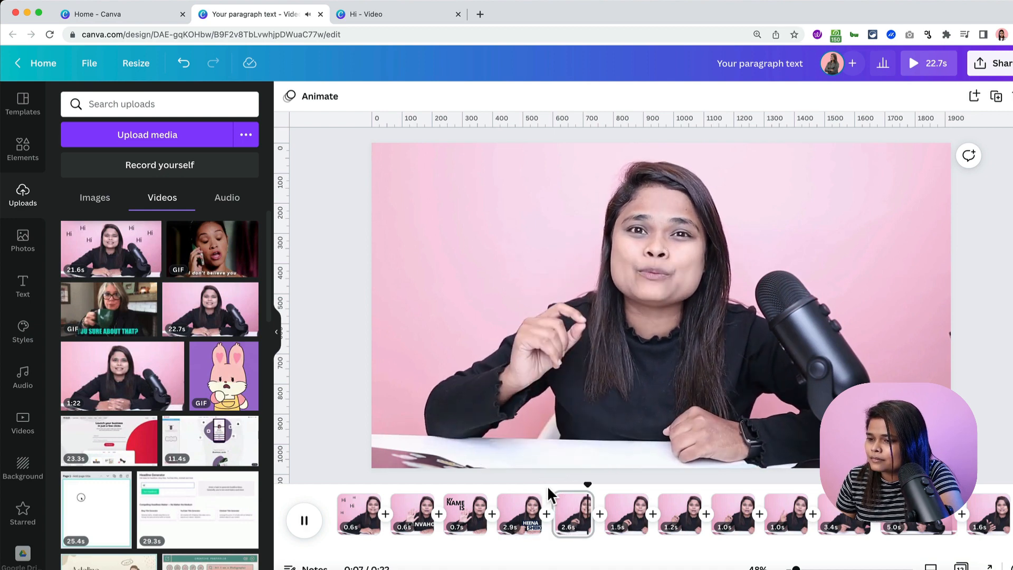
{"action": "key", "text": "space"}
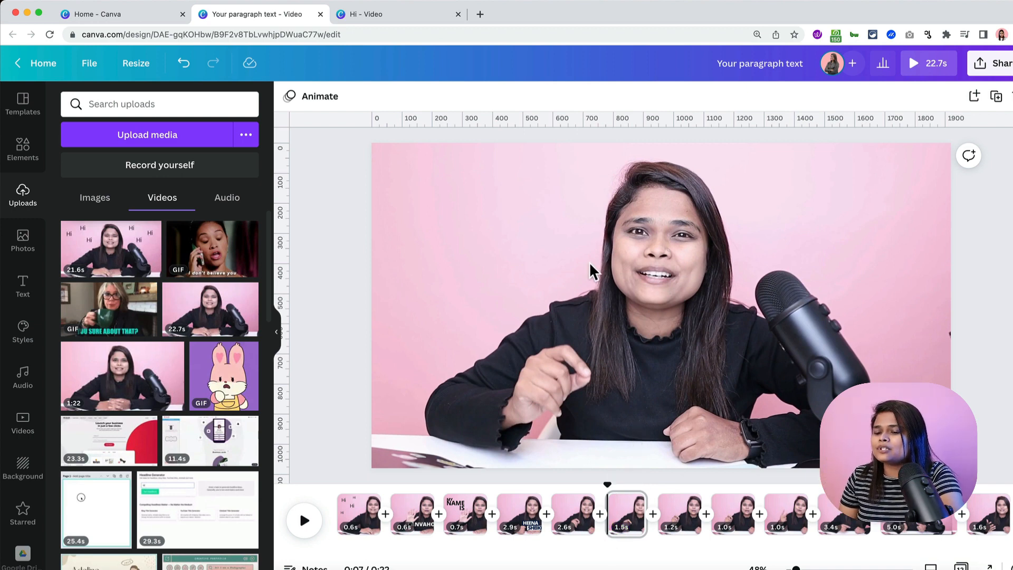
- Stretch a new rectangle over the whole frame, colour it dark navy, and add '100%' text
{"action": "key", "text": "r"}
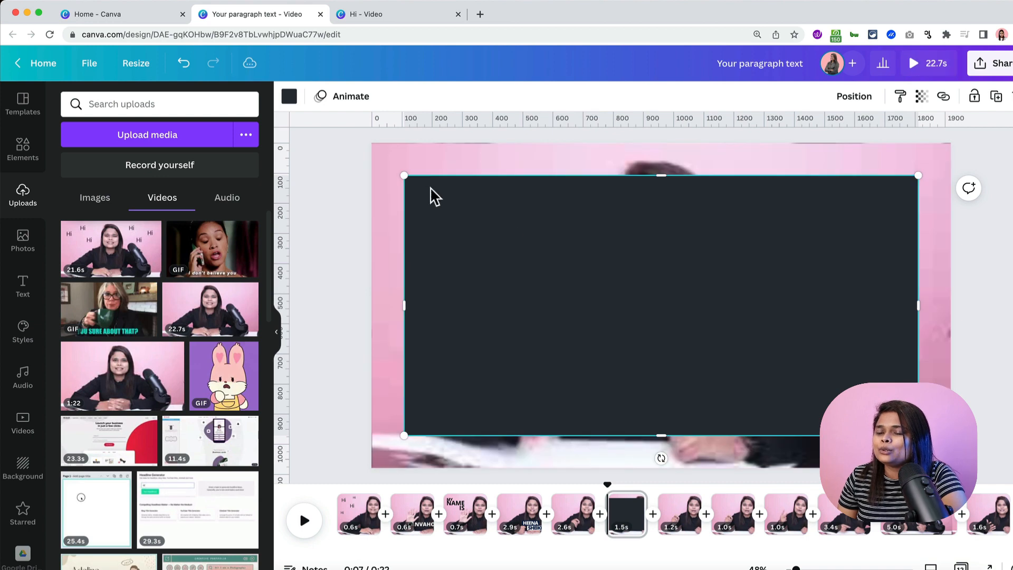
{"action": "left_click_drag", "start_coordinate": [397, 172], "coordinate": [335, 131]}
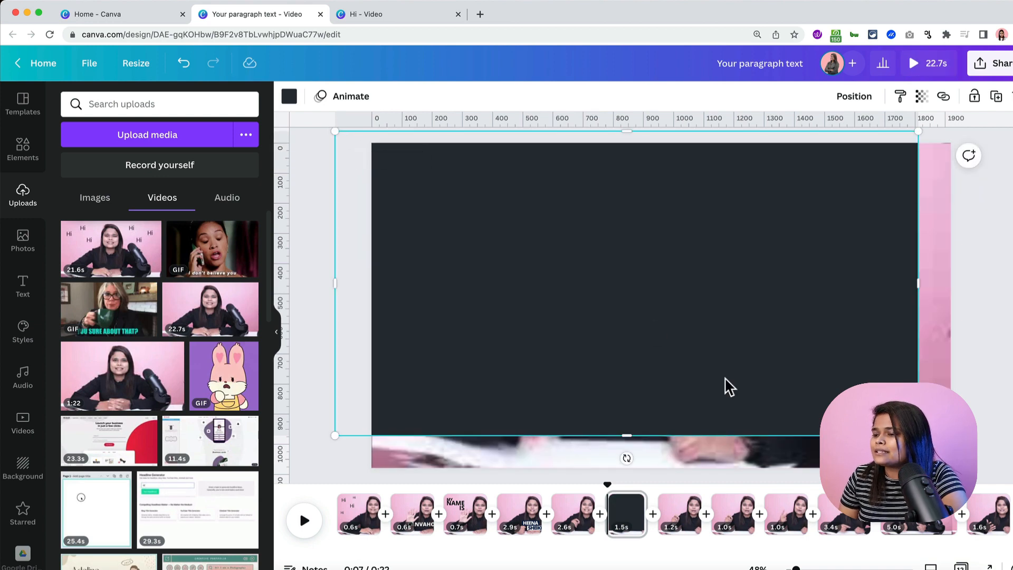
{"action": "left_click_drag", "start_coordinate": [919, 436], "coordinate": [1004, 491]}
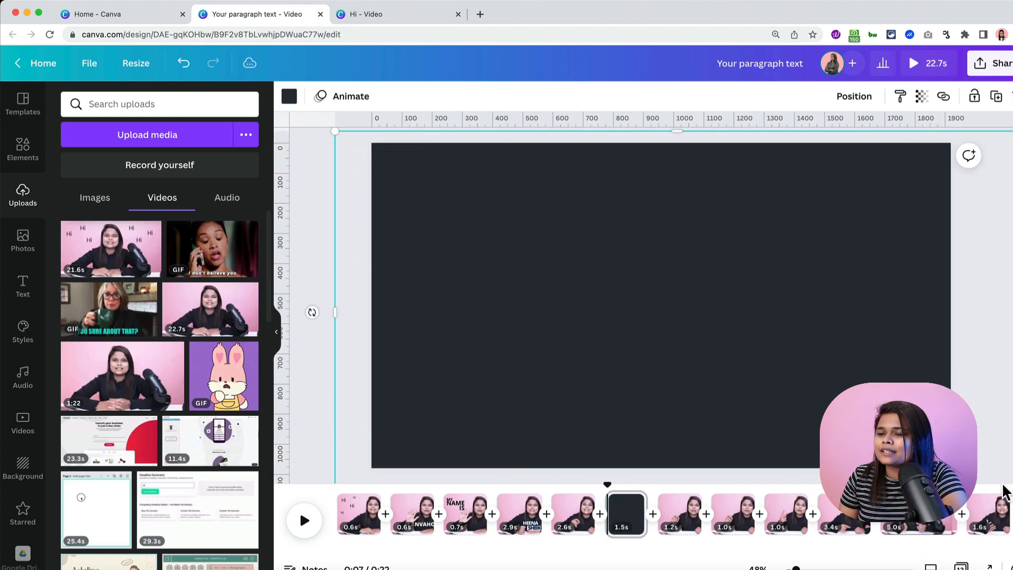
{"action": "left_click", "coordinate": [289, 98]}
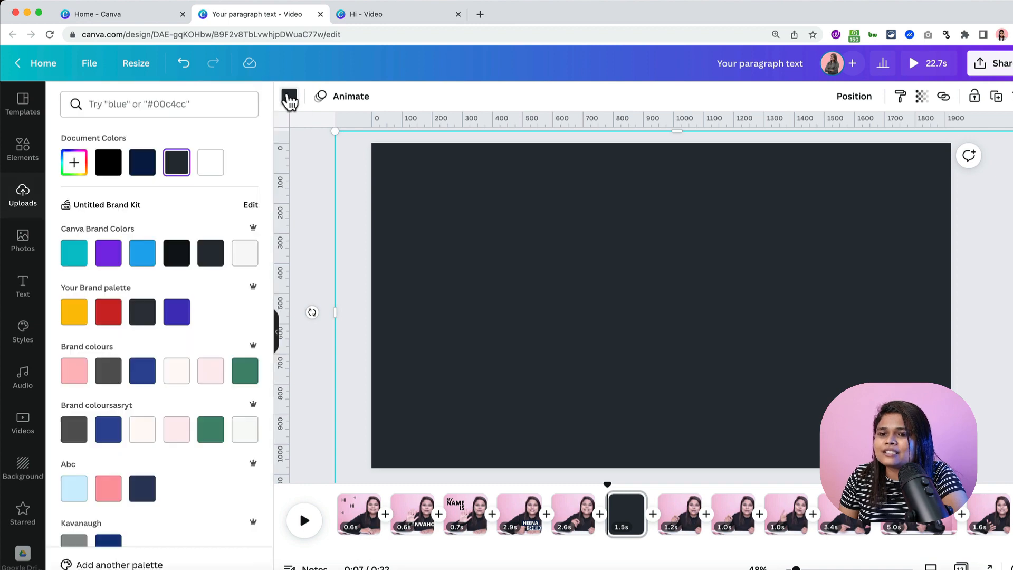
{"action": "left_click", "coordinate": [148, 166]}
{"action": "left_click", "coordinate": [308, 228]}
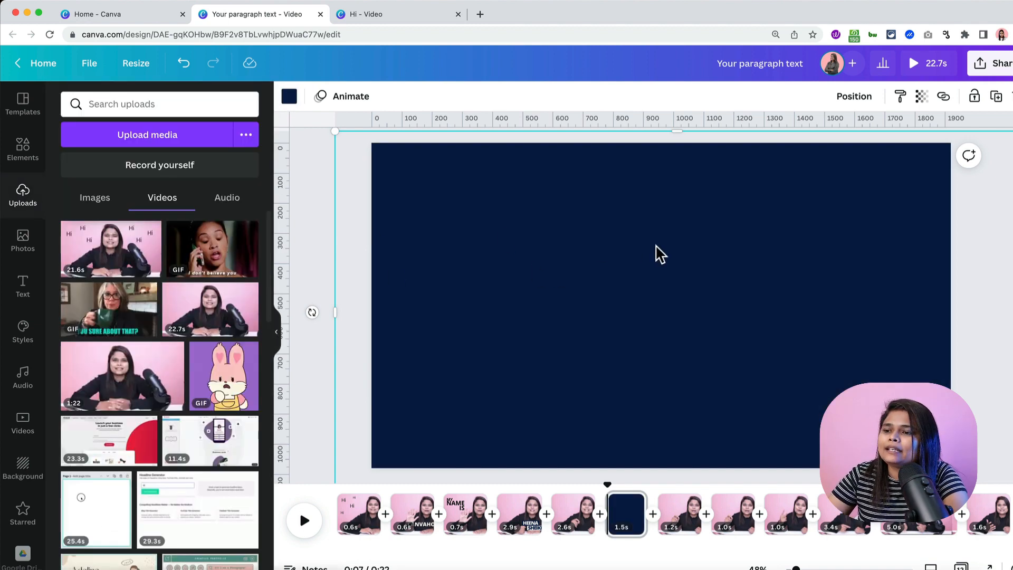
{"action": "type", "text": "t"}
{"action": "type", "text": "100%"}
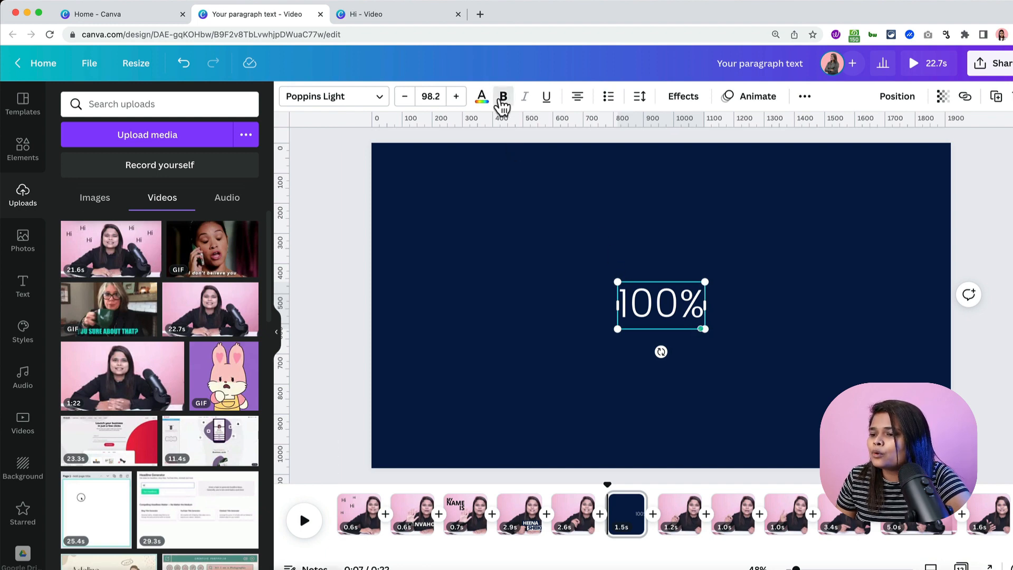
- Set '100%' in Open Sans Extra Bold, enlarge it to size 438, and centre it on the navy frame
{"action": "left_click", "coordinate": [354, 103]}
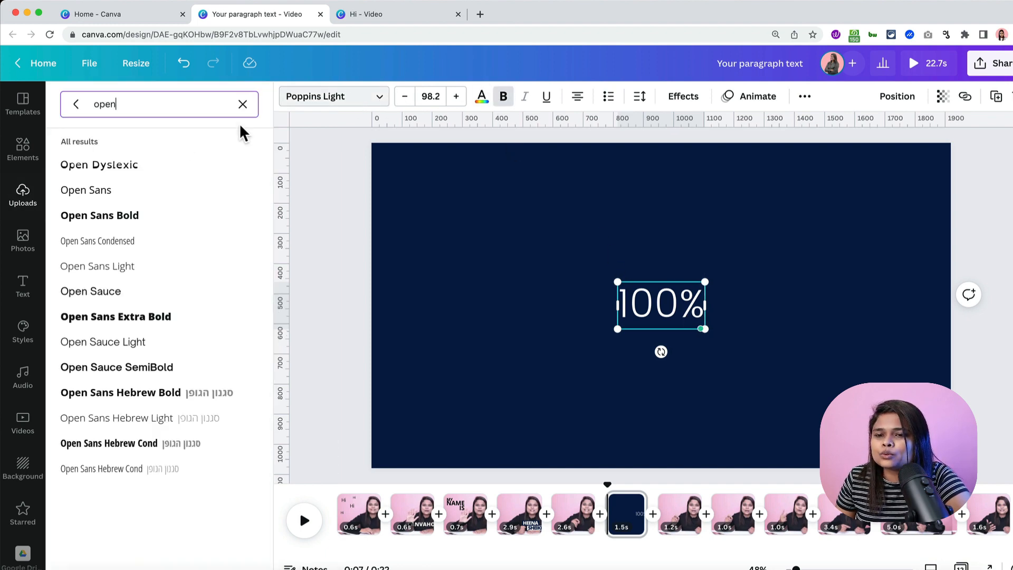
{"action": "left_click", "coordinate": [131, 320]}
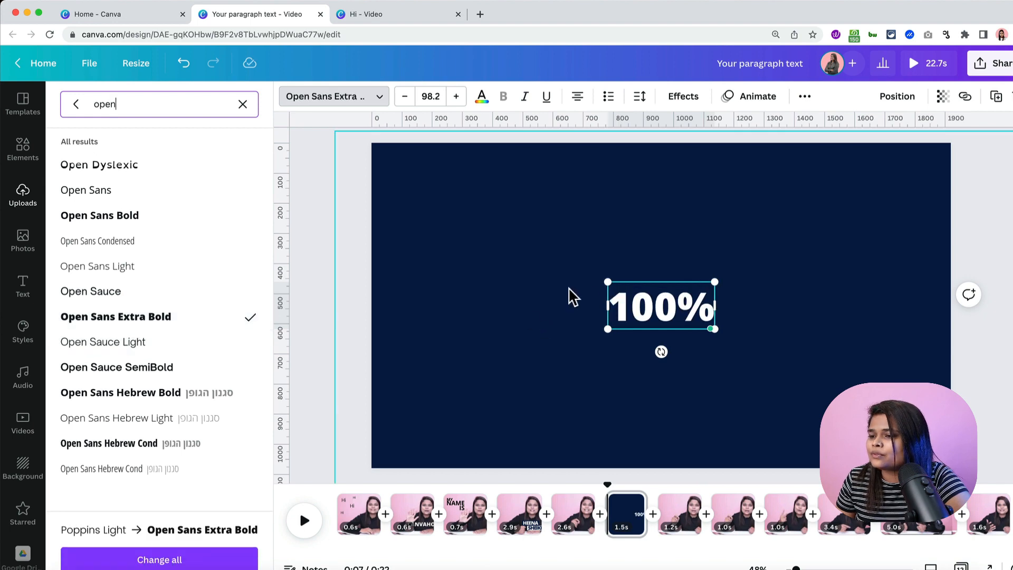
{"action": "left_click_drag", "start_coordinate": [608, 283], "coordinate": [400, 152]}
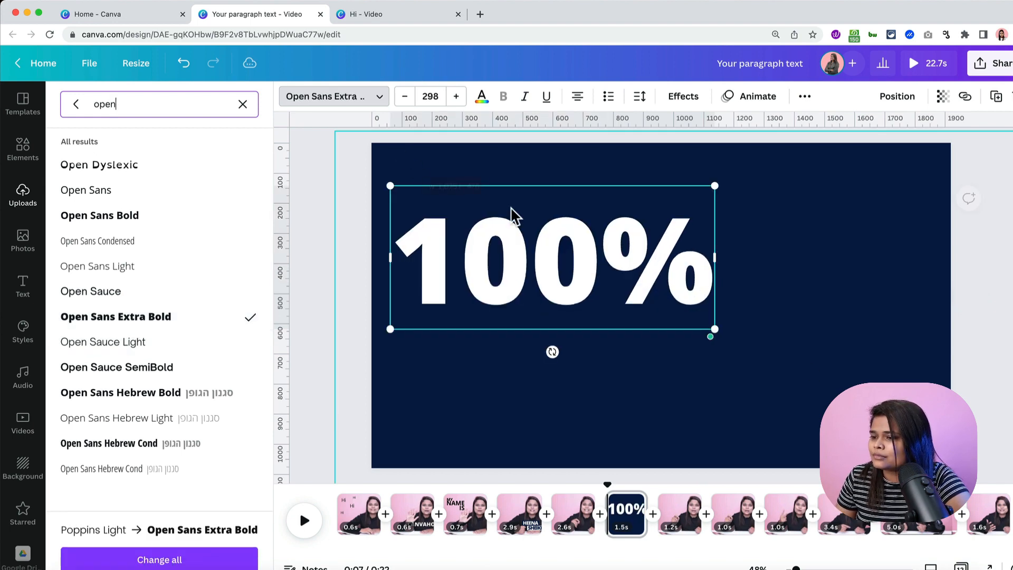
{"action": "left_click_drag", "start_coordinate": [718, 331], "coordinate": [868, 397]}
{"action": "left_click", "coordinate": [987, 343]}
{"action": "left_click", "coordinate": [715, 317]}
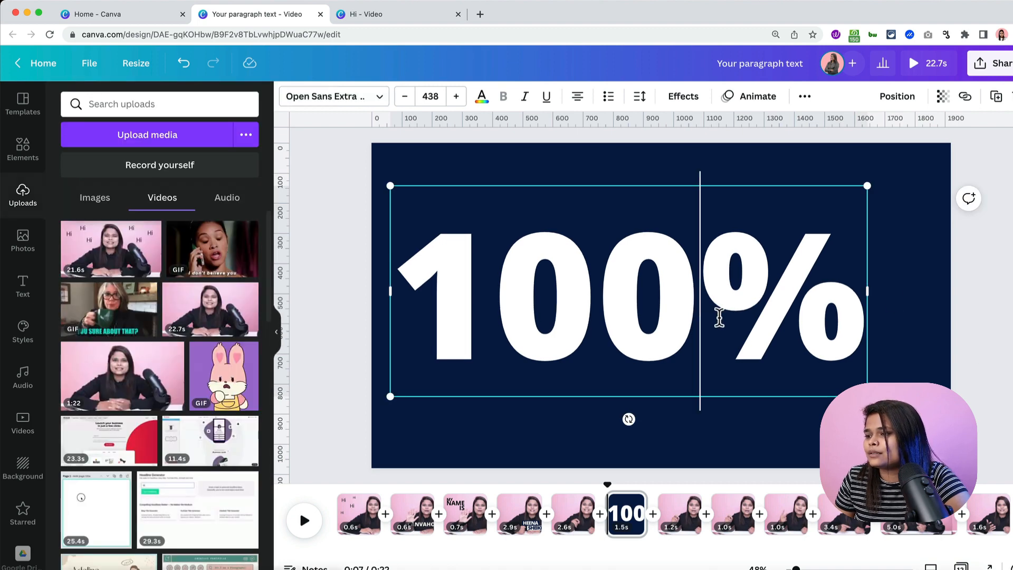
{"action": "left_click_drag", "start_coordinate": [628, 306], "coordinate": [661, 313]}
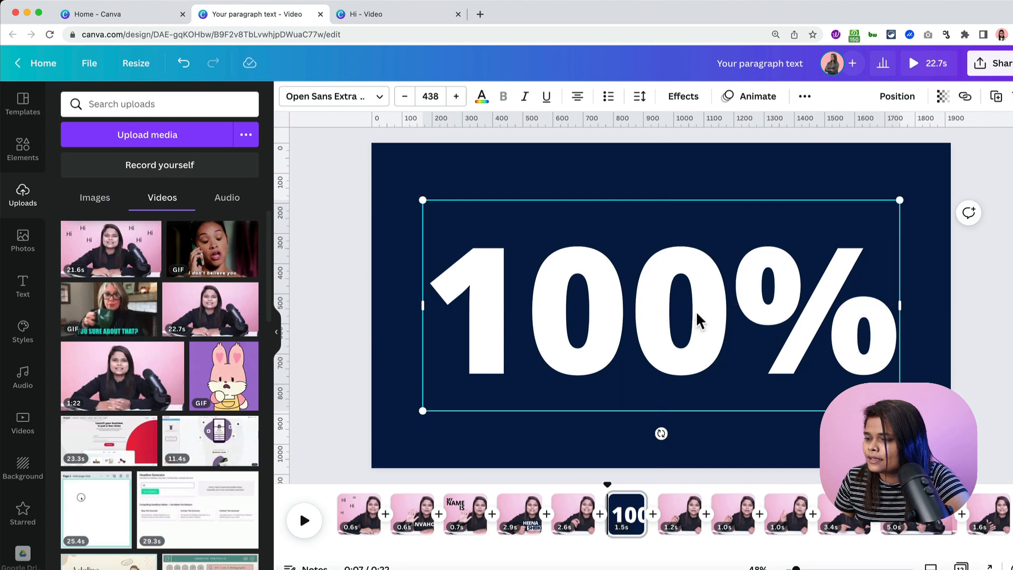
{"action": "left_click", "coordinate": [978, 281]}
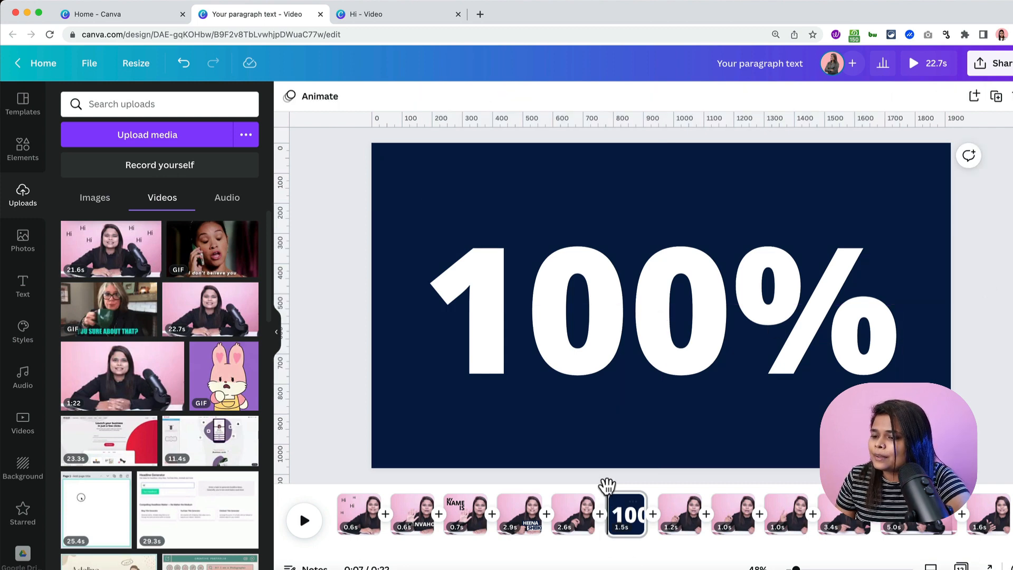
{"action": "left_click_drag", "start_coordinate": [607, 486], "coordinate": [540, 490]}
{"action": "key", "text": "space"}
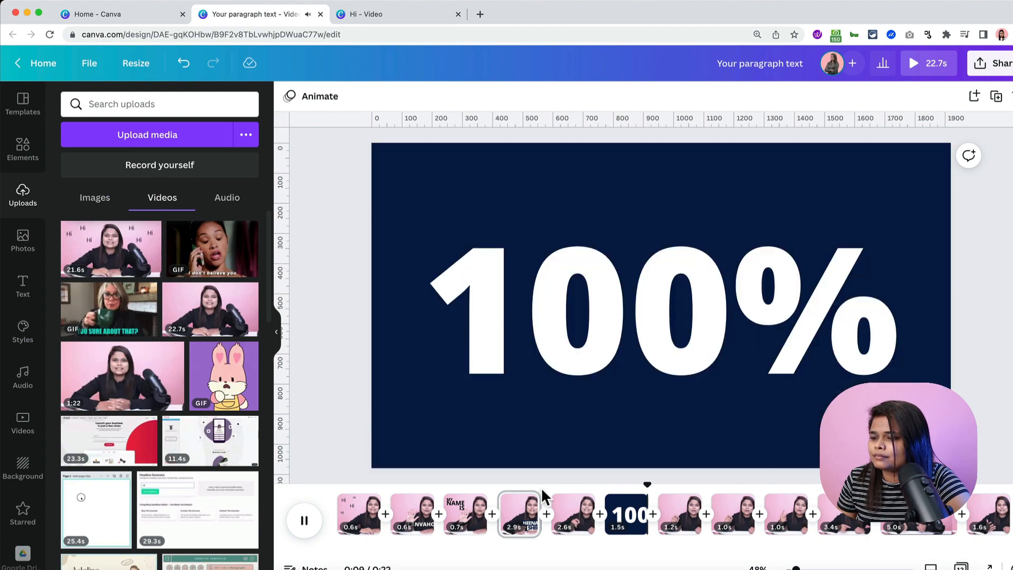
{"action": "key", "text": "space"}
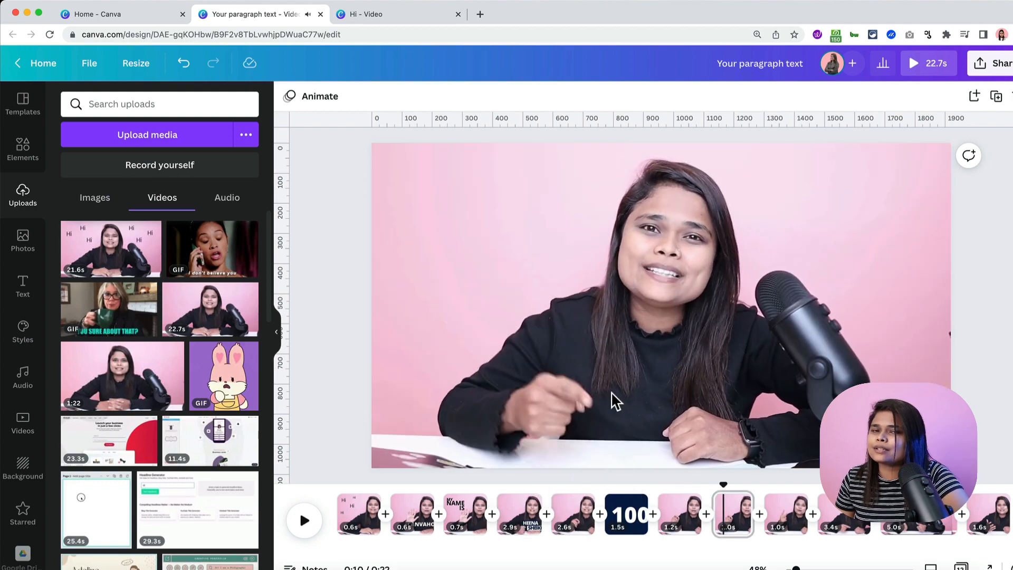
{"action": "left_click", "coordinate": [623, 510]}
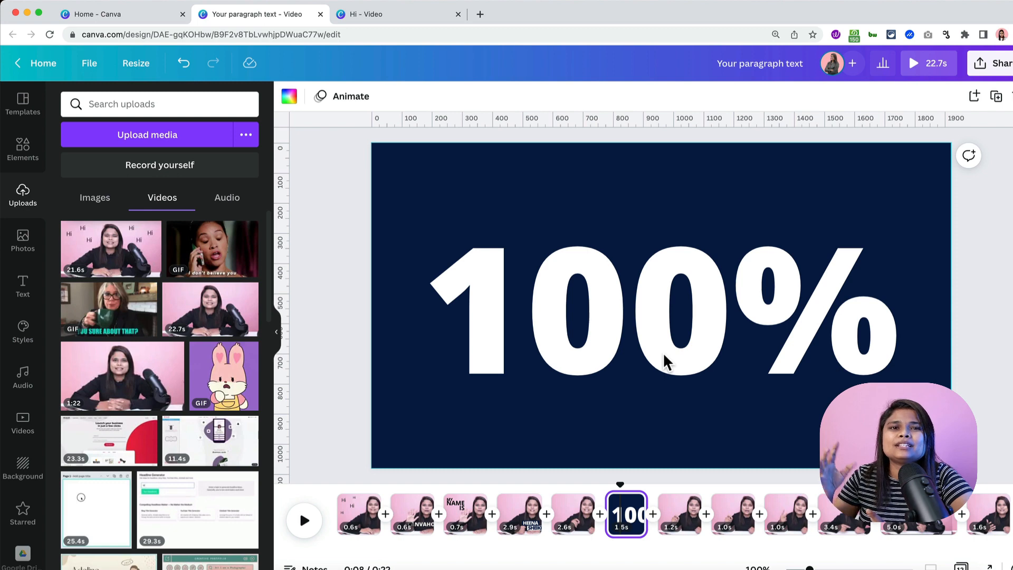
{"action": "left_click", "coordinate": [623, 211]}
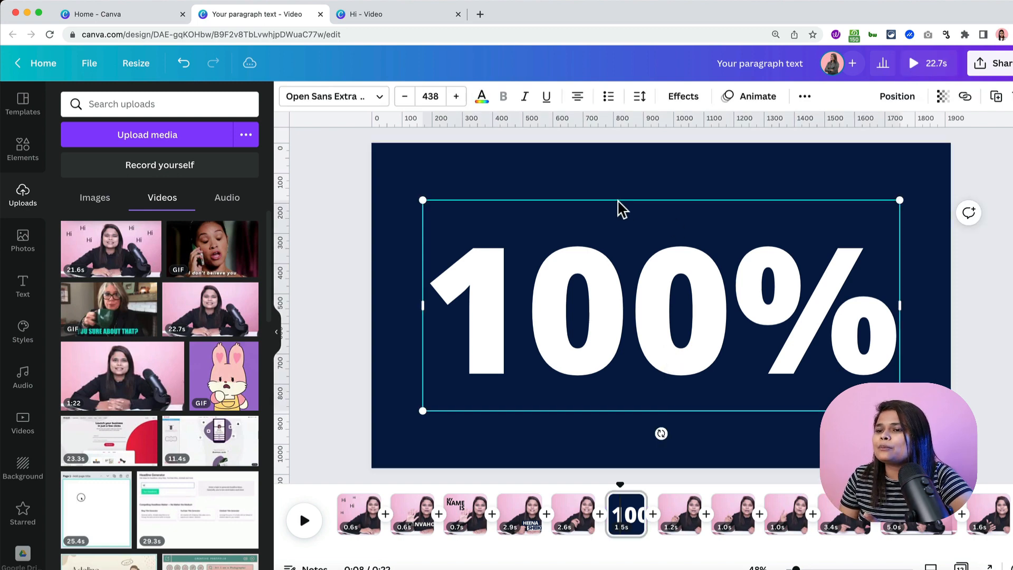
{"action": "left_click", "coordinate": [606, 166]}
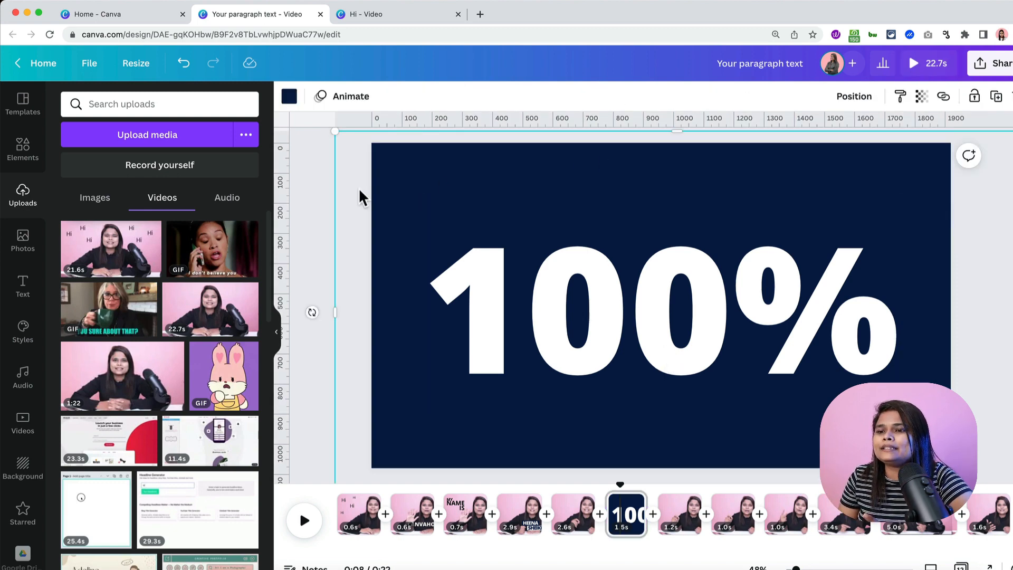
{"action": "left_click", "coordinate": [319, 164]}
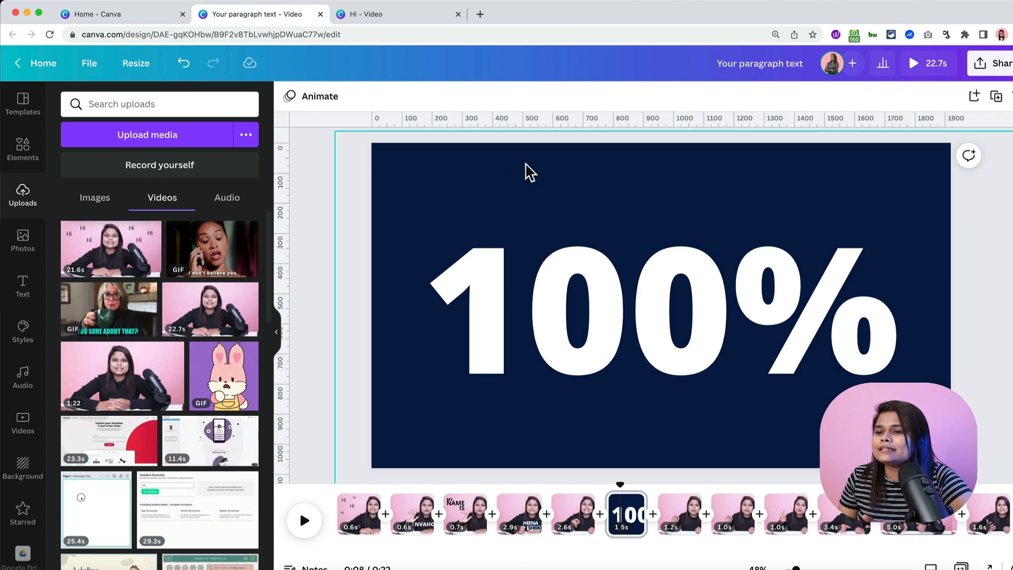
{"action": "left_click", "coordinate": [314, 103]}
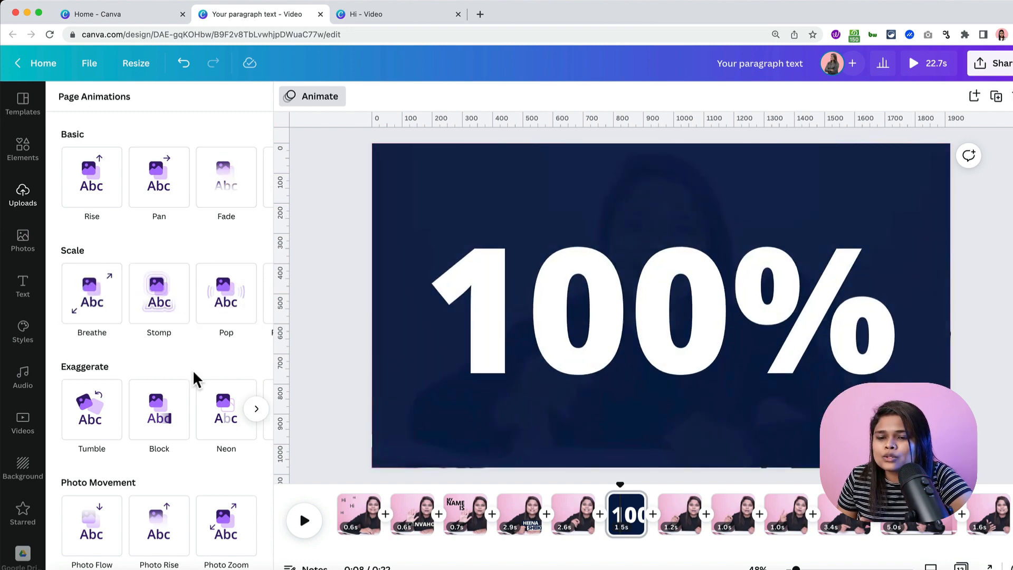
- Apply the Baseline animation from Slide in & out to the navy 100% page
{"action": "scroll", "coordinate": [194, 378], "scroll_direction": "down", "scroll_amount": 3}
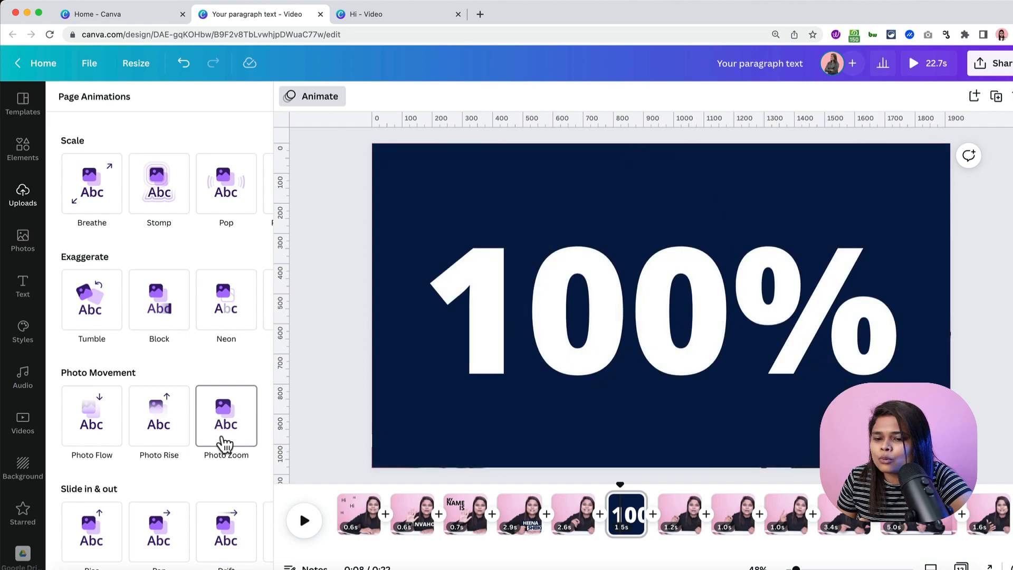
{"action": "scroll", "coordinate": [207, 556], "scroll_direction": "right", "scroll_amount": 2}
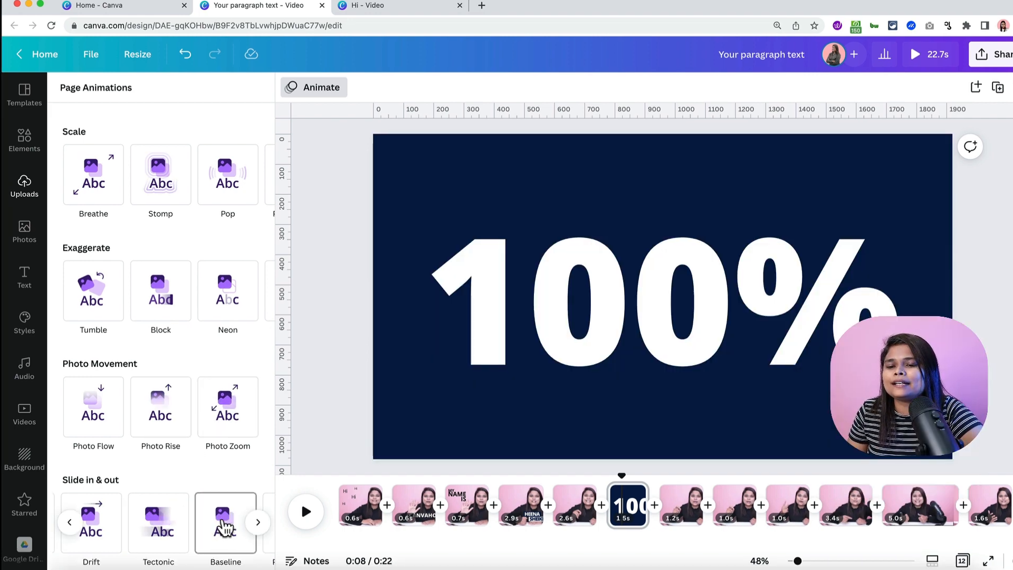
{"action": "left_click", "coordinate": [224, 527]}
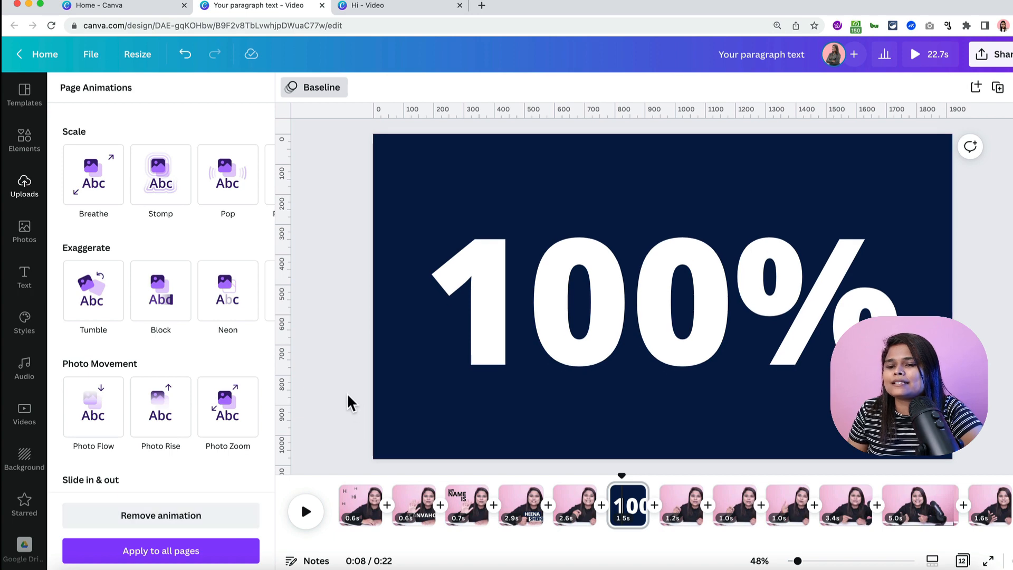
{"action": "scroll", "coordinate": [208, 414], "scroll_direction": "down", "scroll_amount": 2}
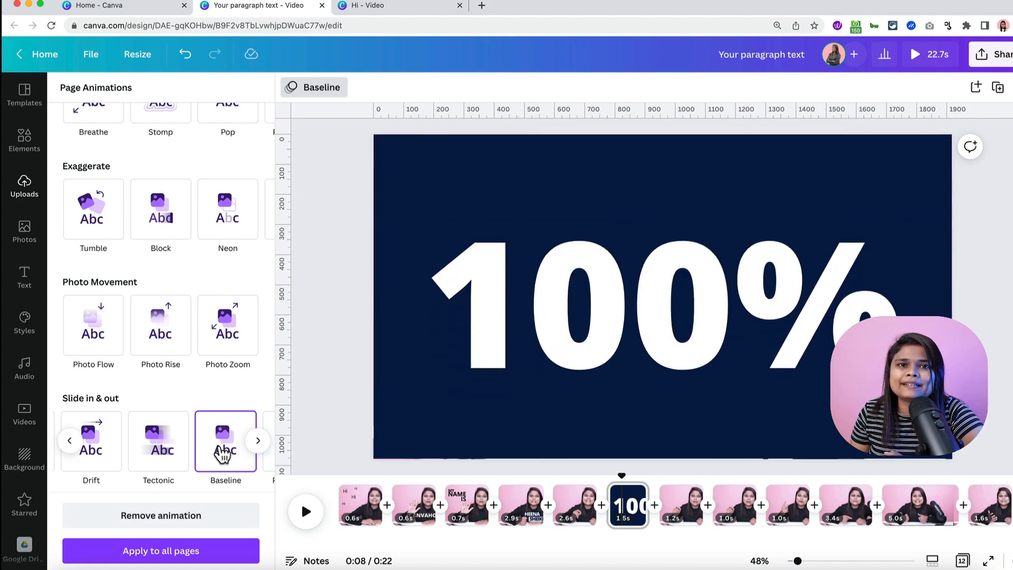
{"action": "left_click", "coordinate": [315, 345]}
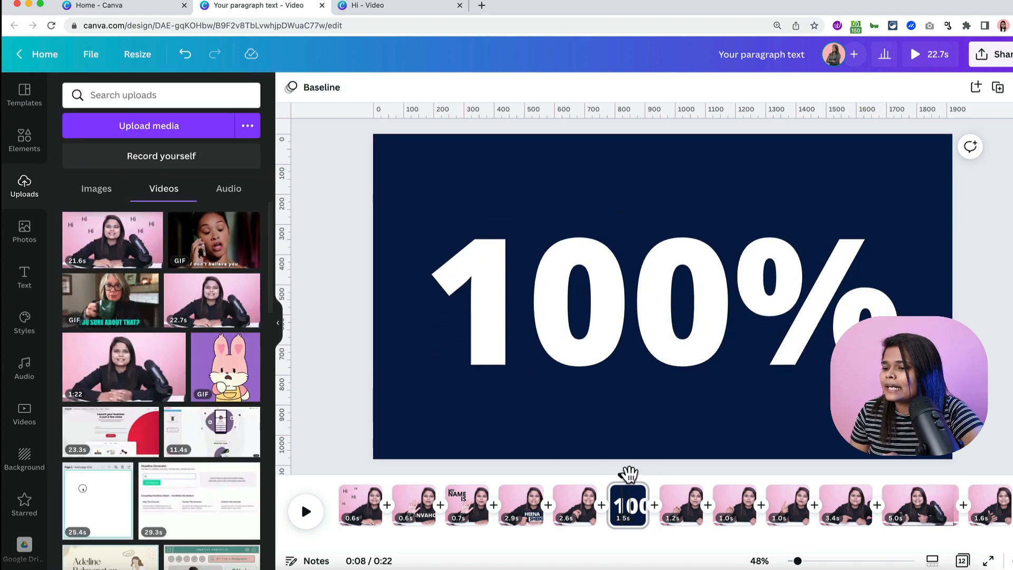
{"action": "left_click_drag", "start_coordinate": [620, 477], "coordinate": [514, 493]}
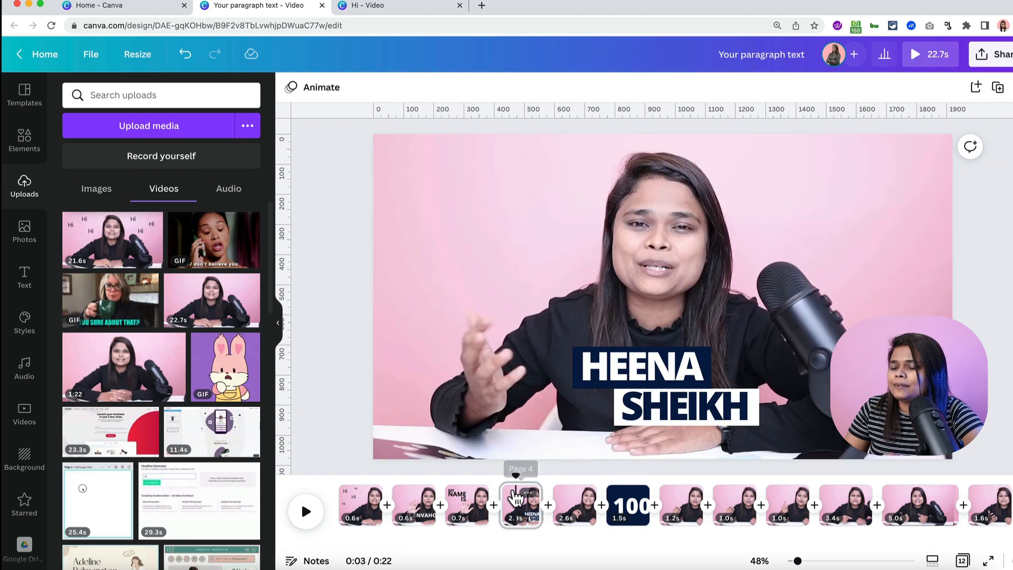
{"action": "key", "text": "space"}
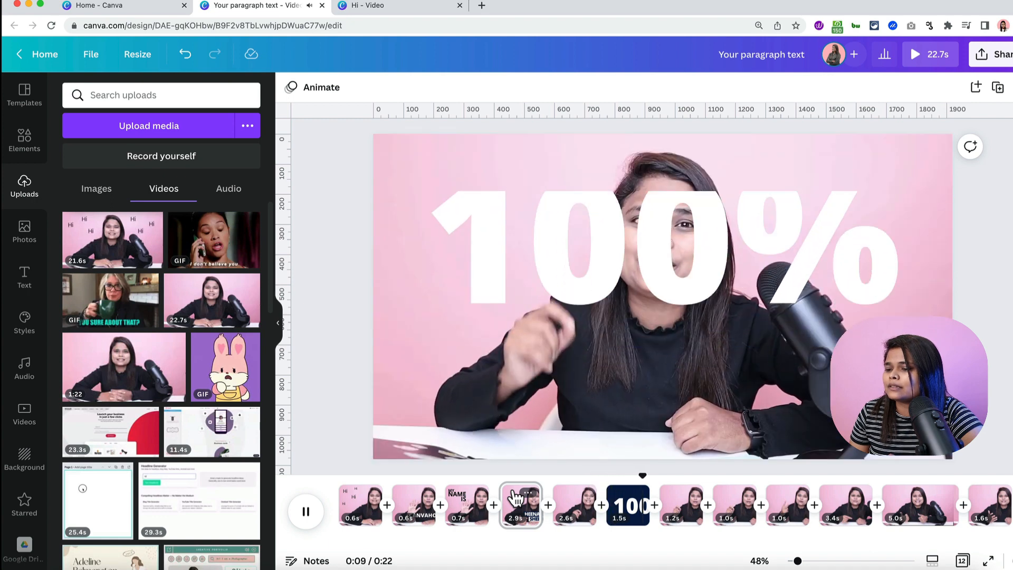
{"action": "key", "text": "space"}
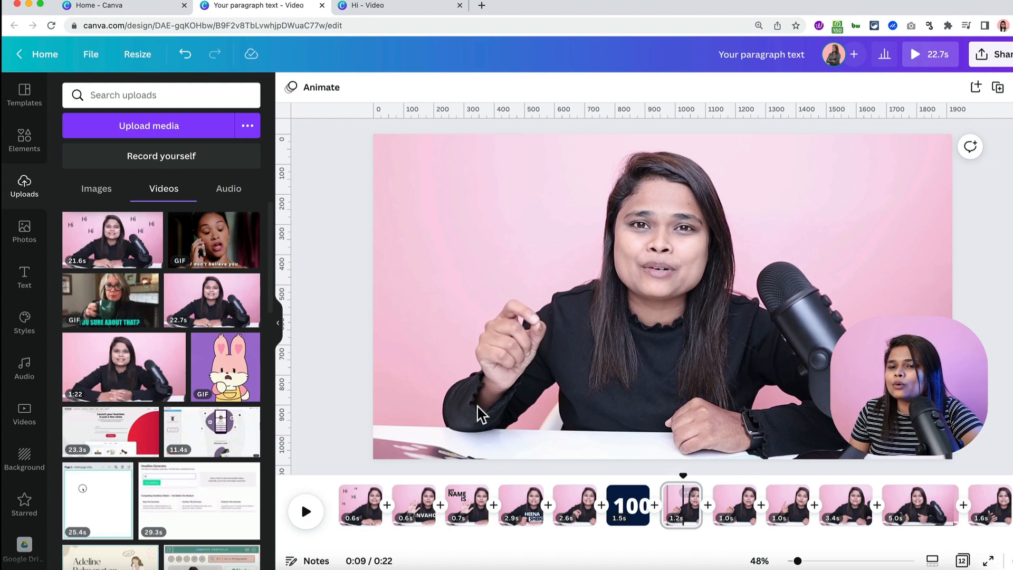
- Search elements for 'canva', add the round Canva logo, shrink it and place it low on the frame
{"action": "left_click", "coordinate": [23, 150]}
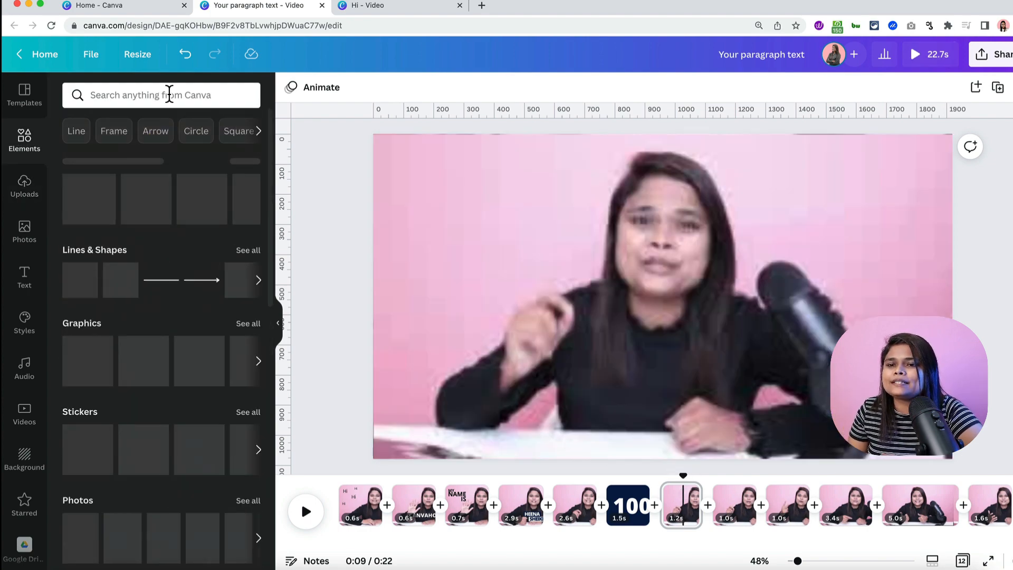
{"action": "left_click", "coordinate": [168, 95]}
{"action": "type", "text": "canva"}
{"action": "key", "text": "Return"}
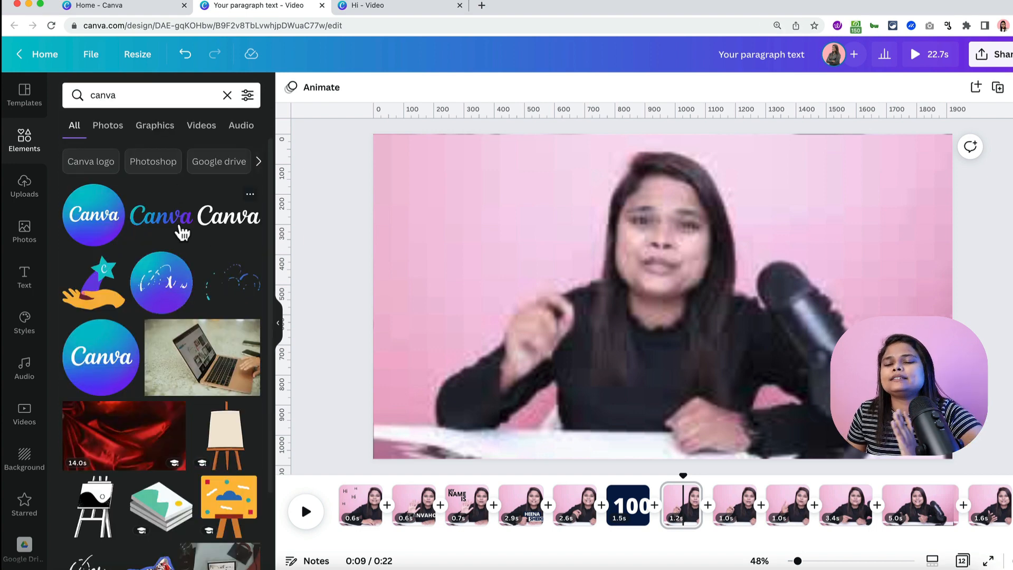
{"action": "left_click", "coordinate": [95, 228]}
{"action": "left_click_drag", "start_coordinate": [679, 278], "coordinate": [733, 360]}
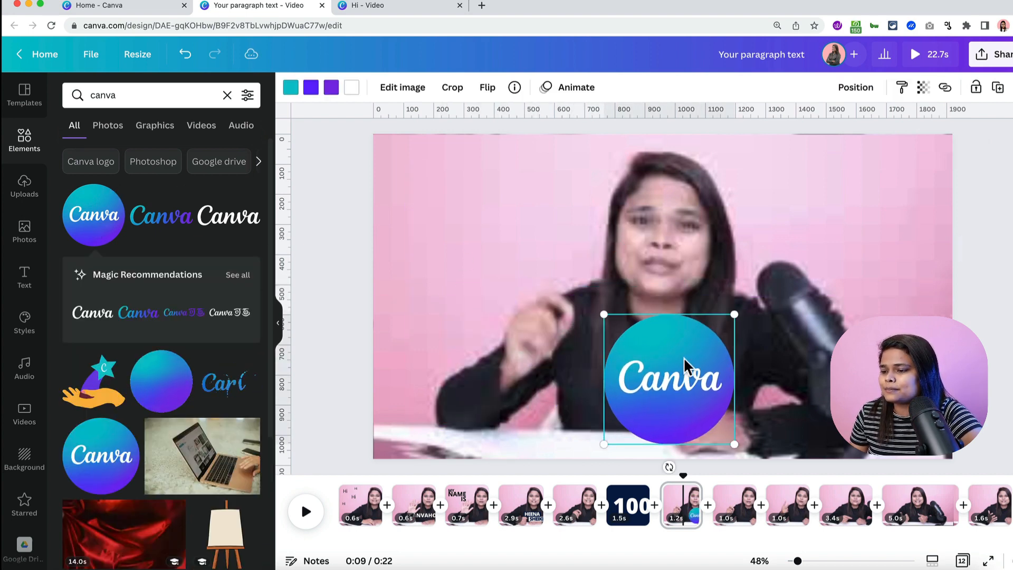
{"action": "left_click_drag", "start_coordinate": [730, 441], "coordinate": [706, 429]}
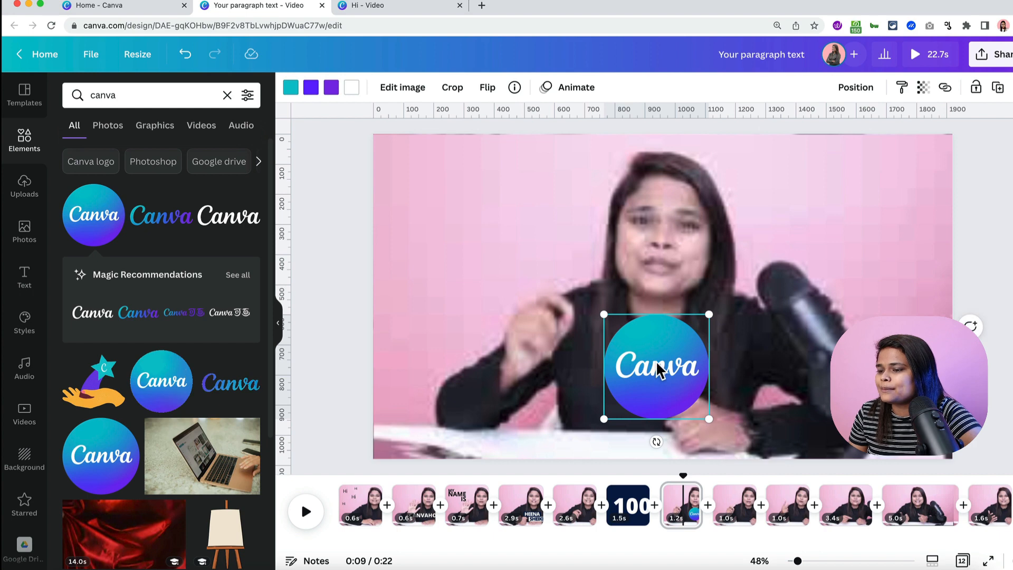
{"action": "left_click_drag", "start_coordinate": [664, 371], "coordinate": [659, 390]}
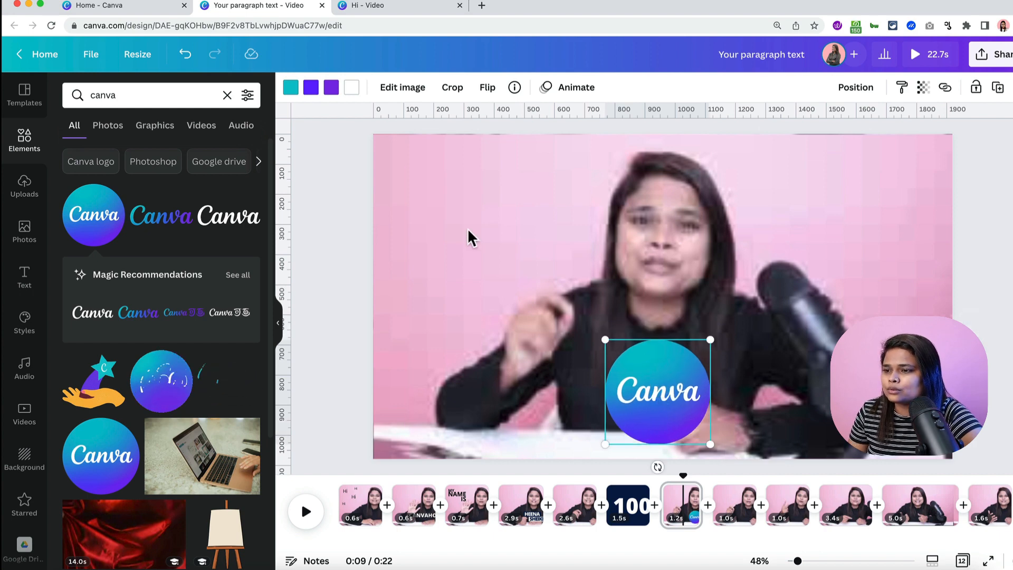
- Give the Canva logo the Drift element animation
{"action": "left_click", "coordinate": [569, 88]}
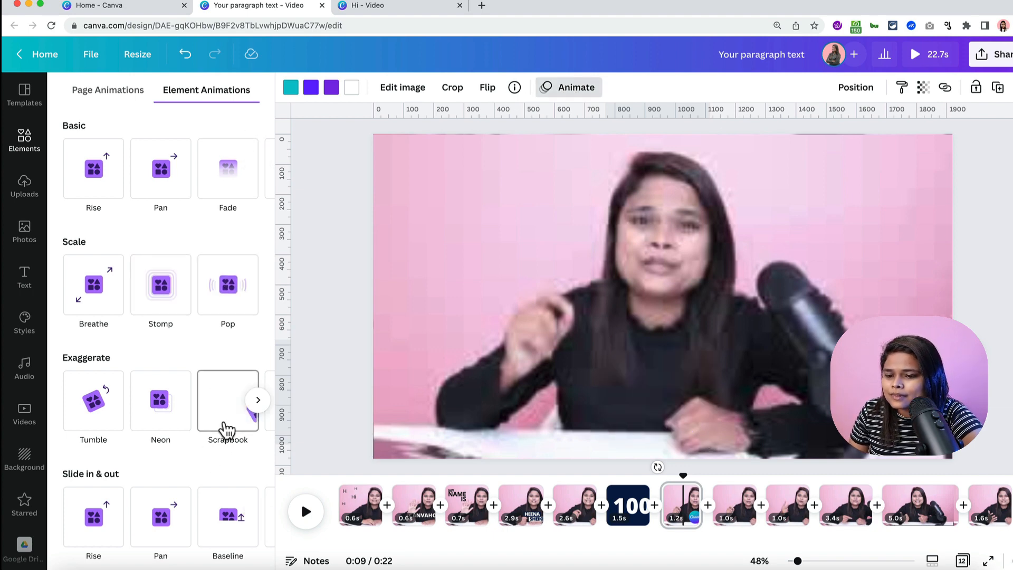
{"action": "scroll", "coordinate": [189, 530], "scroll_direction": "right", "scroll_amount": 3}
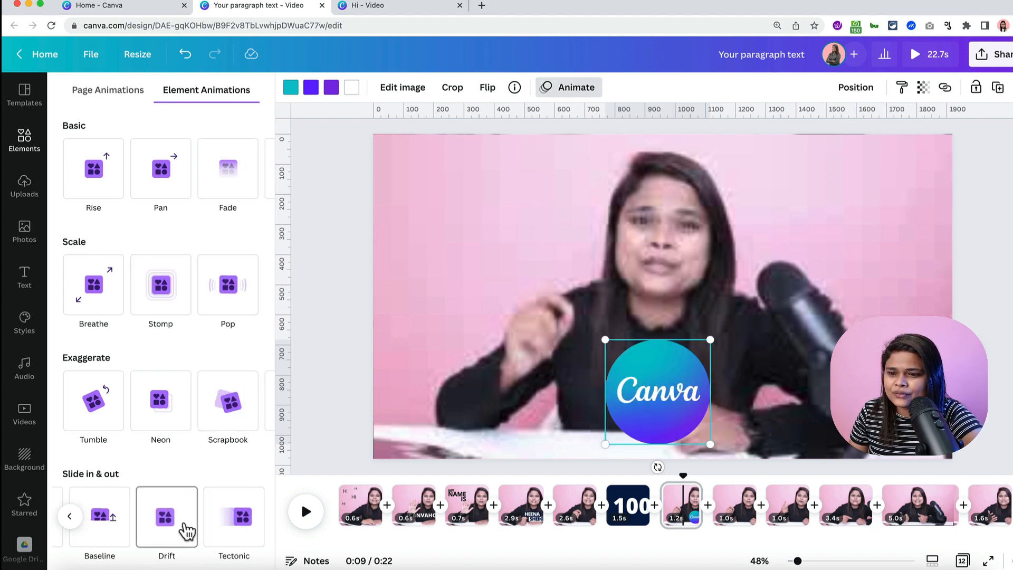
{"action": "left_click", "coordinate": [168, 520]}
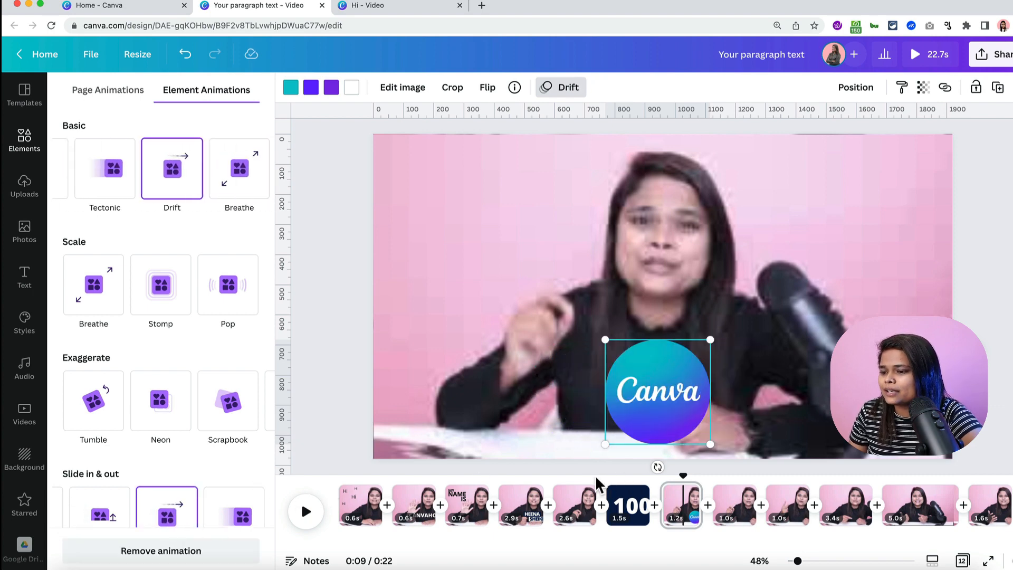
- Play back from page 5 to review the edits, then set the playhead to about 10.4 s
{"action": "left_click", "coordinate": [555, 482]}
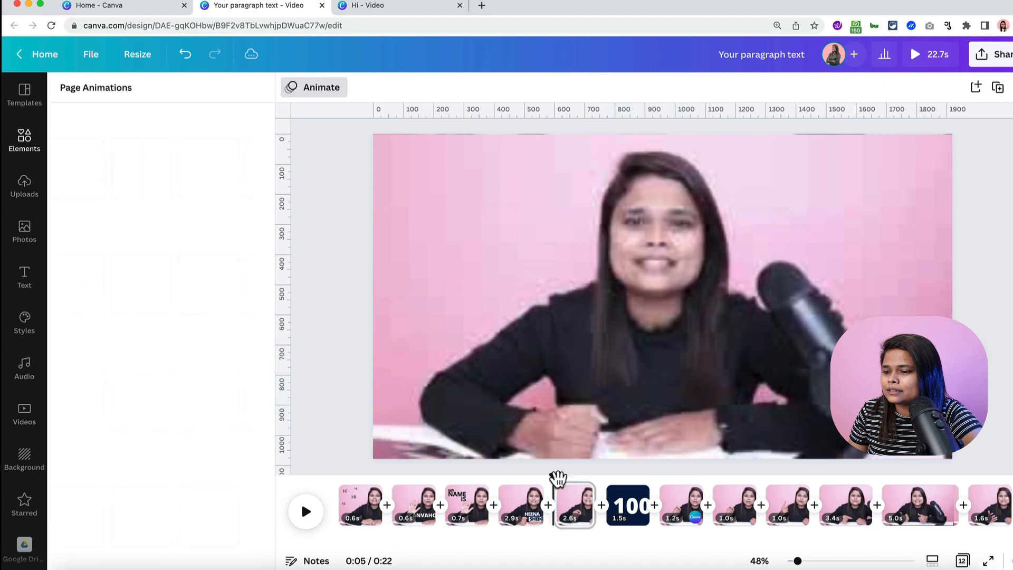
{"action": "key", "text": "space"}
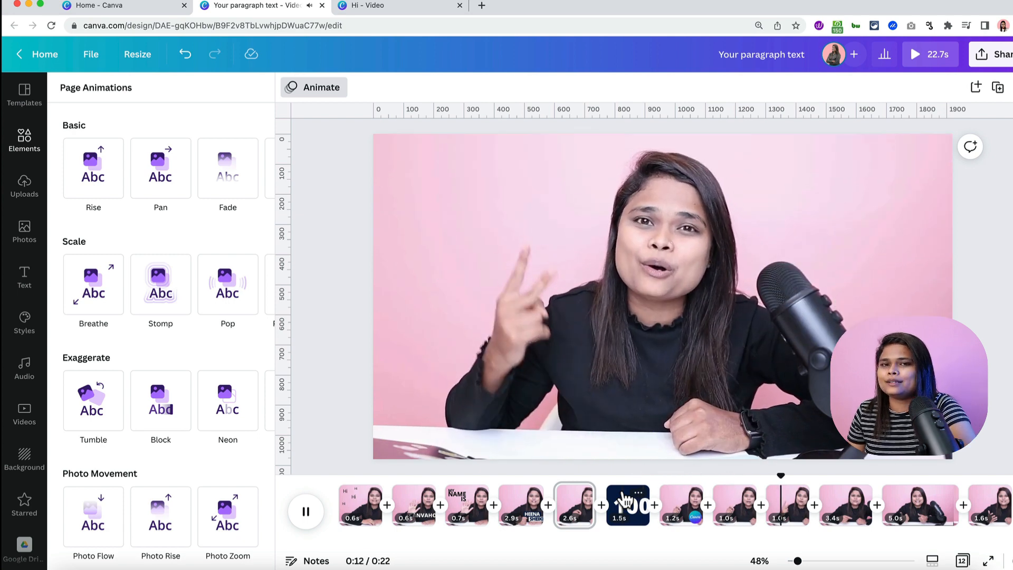
{"action": "key", "text": "space"}
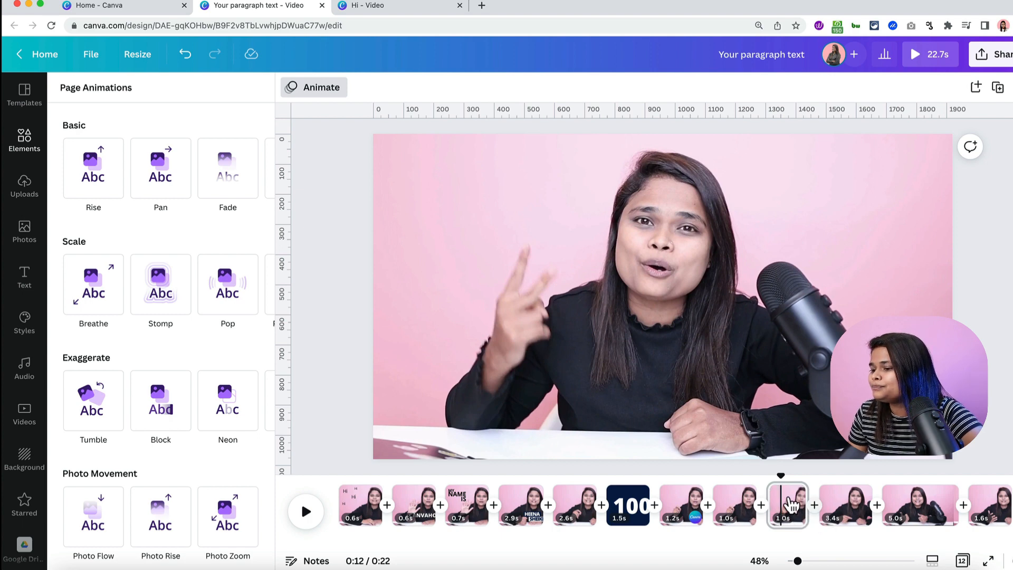
{"action": "left_click_drag", "start_coordinate": [781, 476], "coordinate": [706, 481]}
- Split the clip at the playhead and add a 'TRANSITIONS' heading enlarged to size 58.3
{"action": "key", "text": "space"}
{"action": "key", "text": "s"}
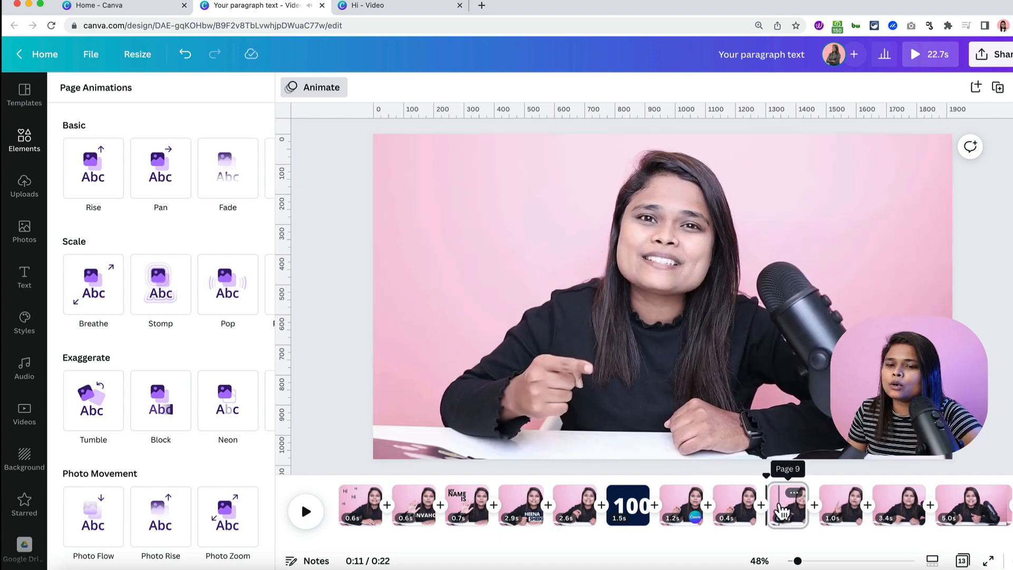
{"action": "left_click", "coordinate": [26, 277]}
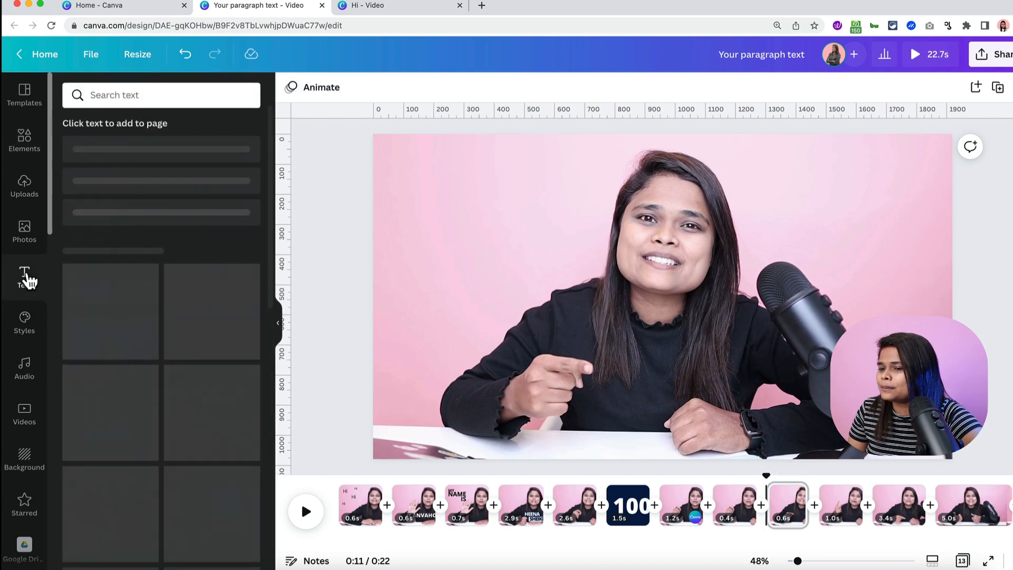
{"action": "left_click", "coordinate": [175, 154]}
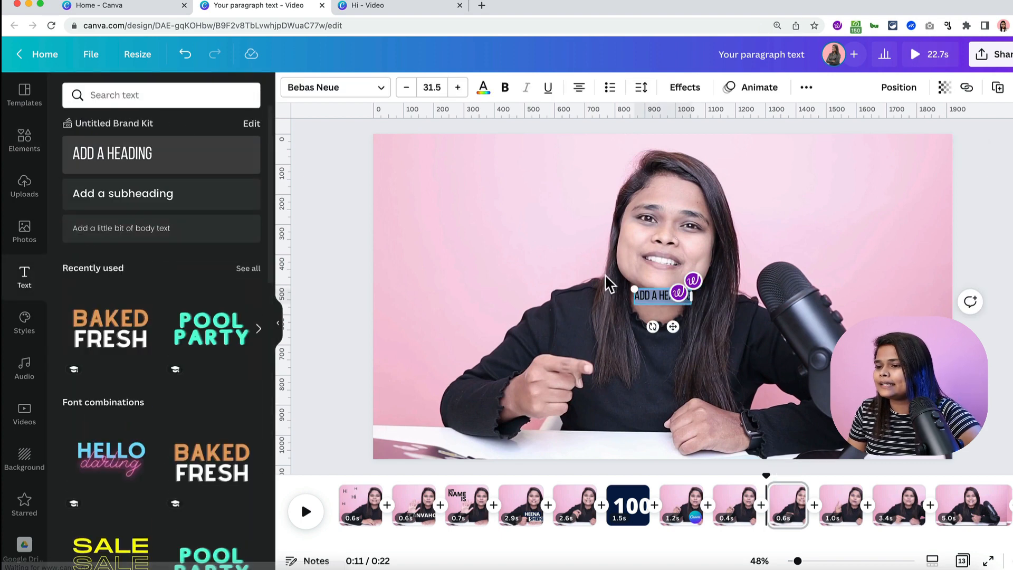
{"action": "type", "text": "RANSITIONS"}
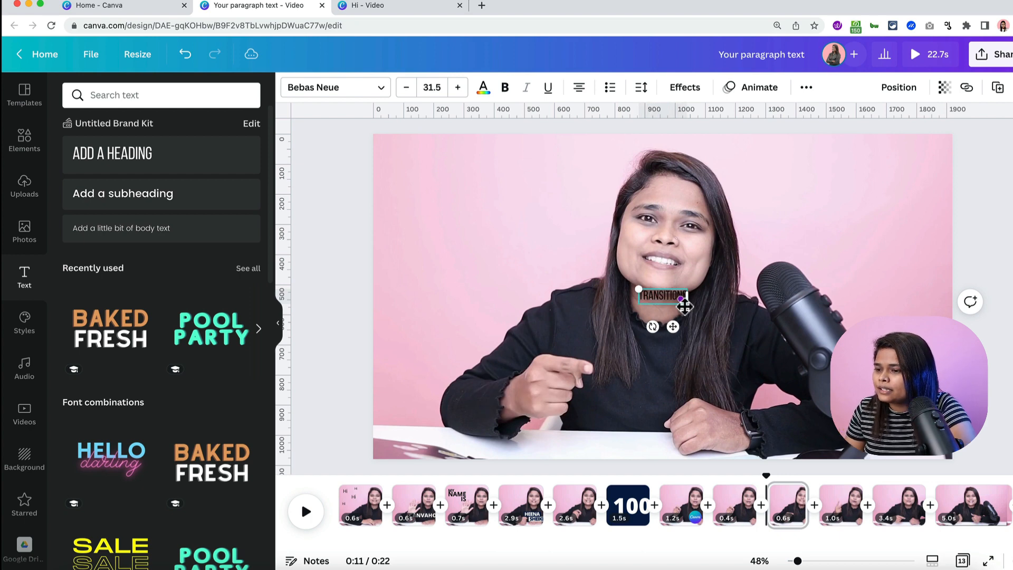
{"action": "left_click_drag", "start_coordinate": [611, 288], "coordinate": [558, 262]}
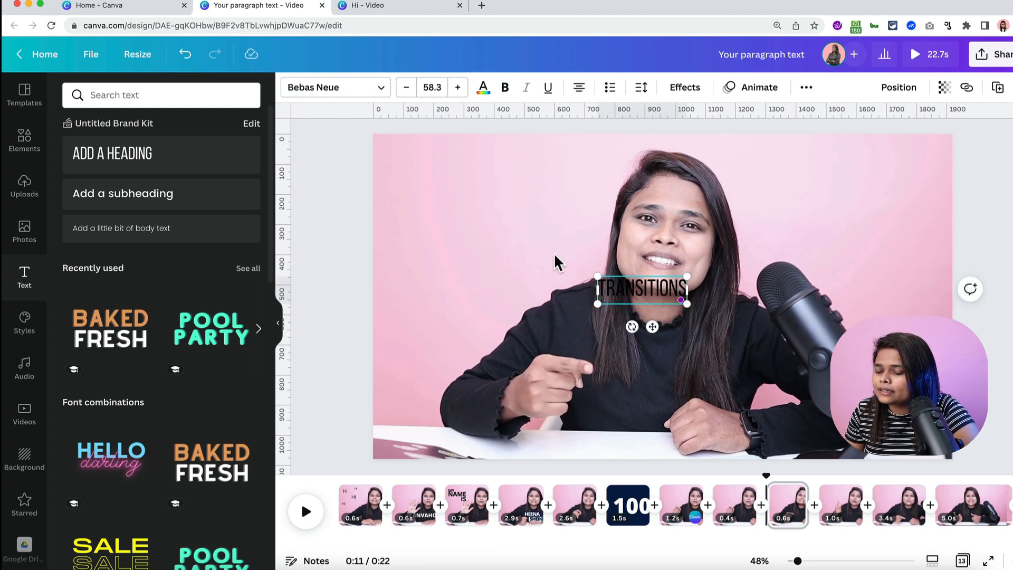
- Search Elements for 'shapes' and add a square, stretched into a wide bar
{"action": "left_click", "coordinate": [19, 152]}
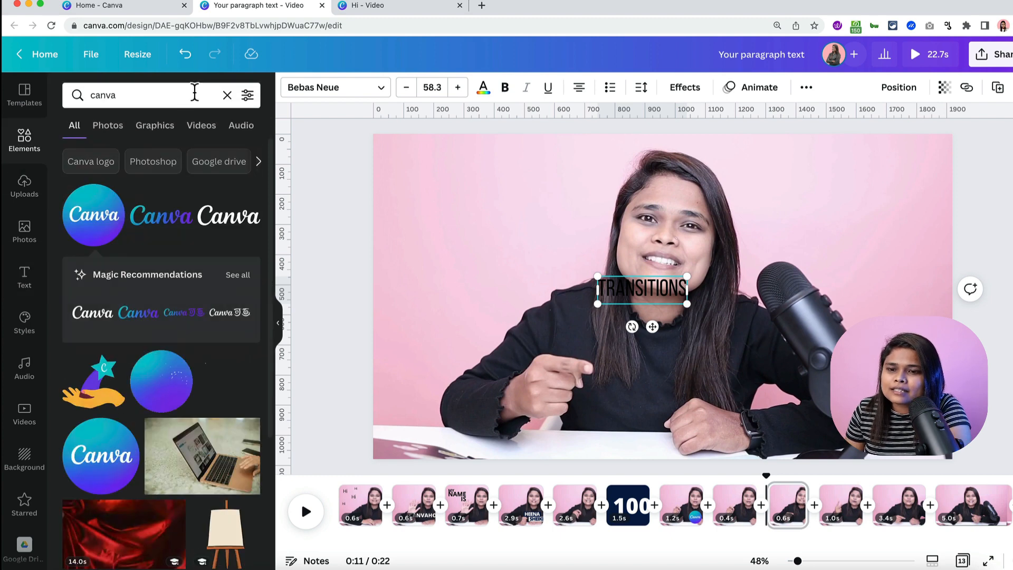
{"action": "left_click", "coordinate": [228, 96]}
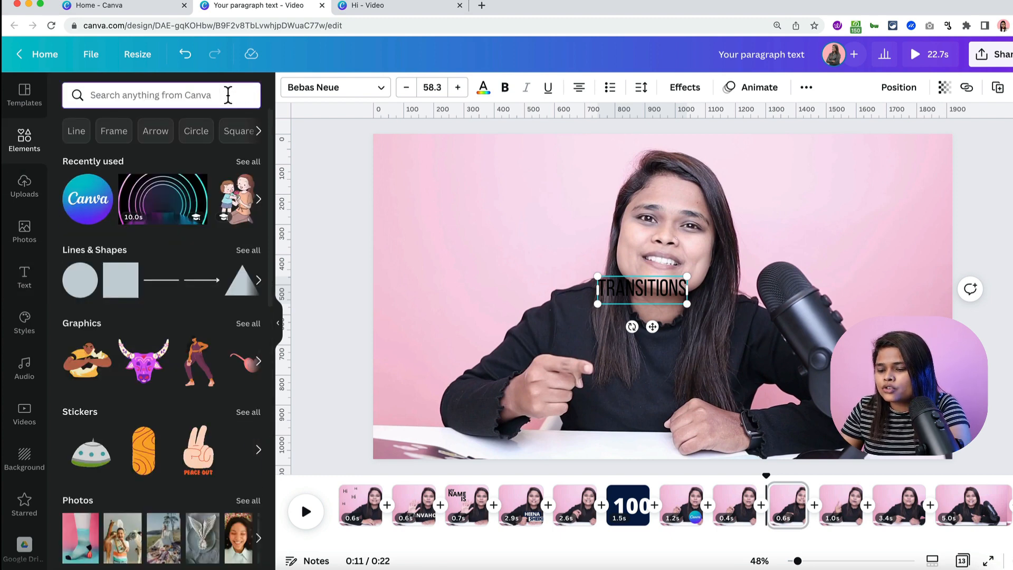
{"action": "type", "text": "shapes"}
{"action": "key", "text": "Return"}
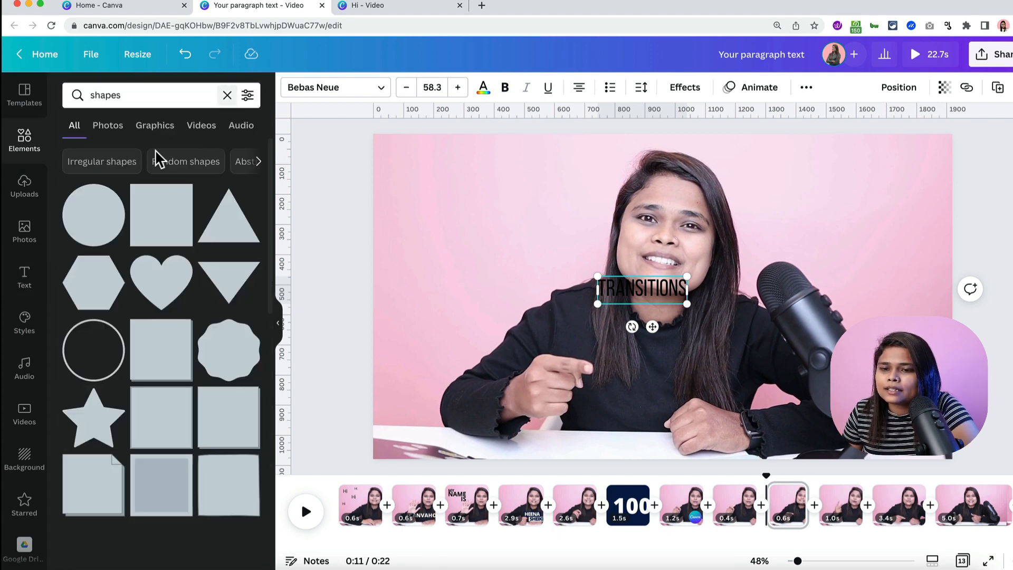
{"action": "scroll", "coordinate": [223, 438], "scroll_direction": "down", "scroll_amount": 3}
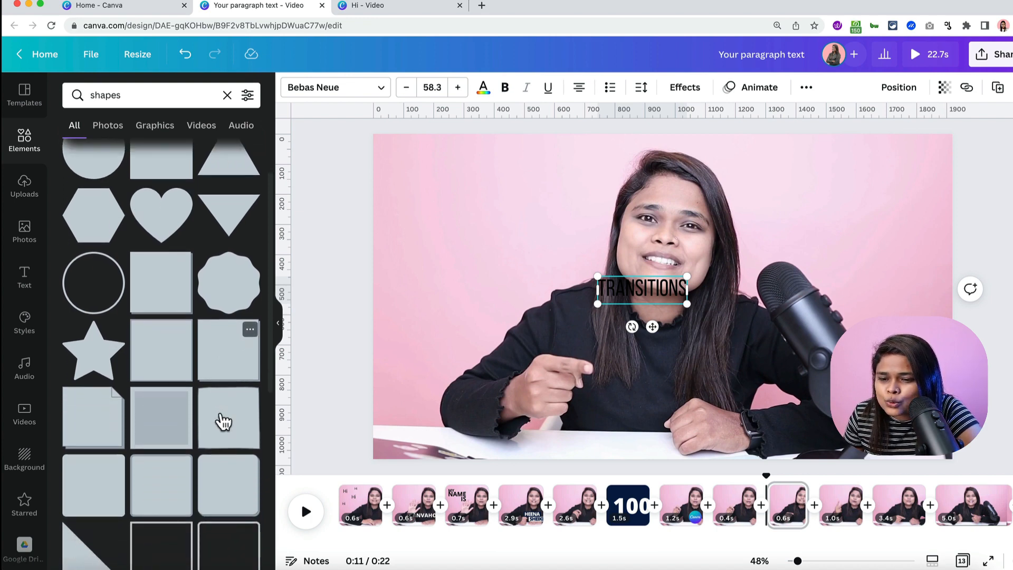
{"action": "left_click", "coordinate": [80, 489]}
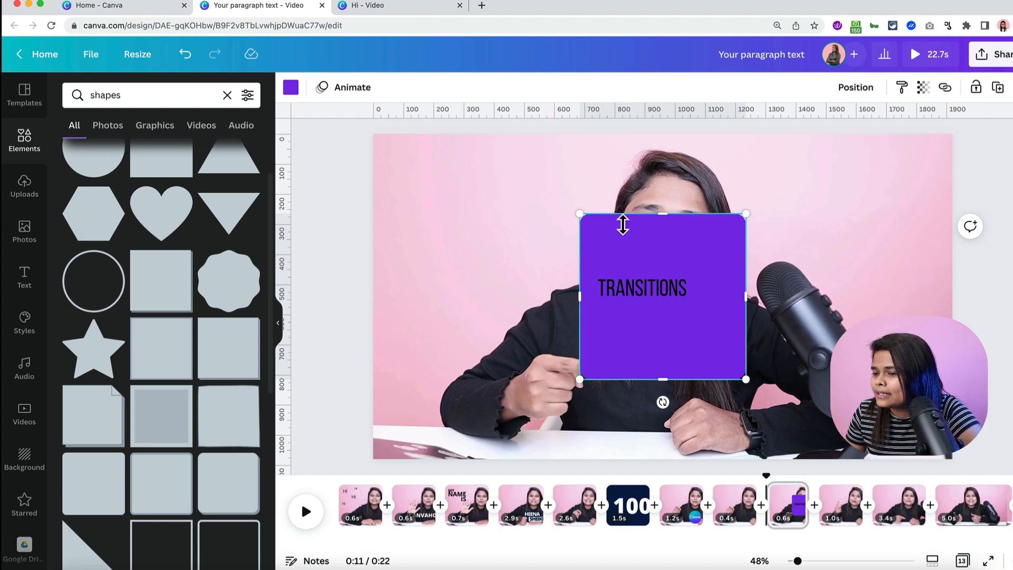
{"action": "left_click_drag", "start_coordinate": [623, 222], "coordinate": [624, 326]}
{"action": "left_click_drag", "start_coordinate": [744, 387], "coordinate": [706, 332]}
- Move TRANSITIONS onto the bar, recolour the bar pale pink, and centre the text on it
{"action": "left_click", "coordinate": [680, 300]}
{"action": "left_click_drag", "start_coordinate": [679, 299], "coordinate": [677, 326]}
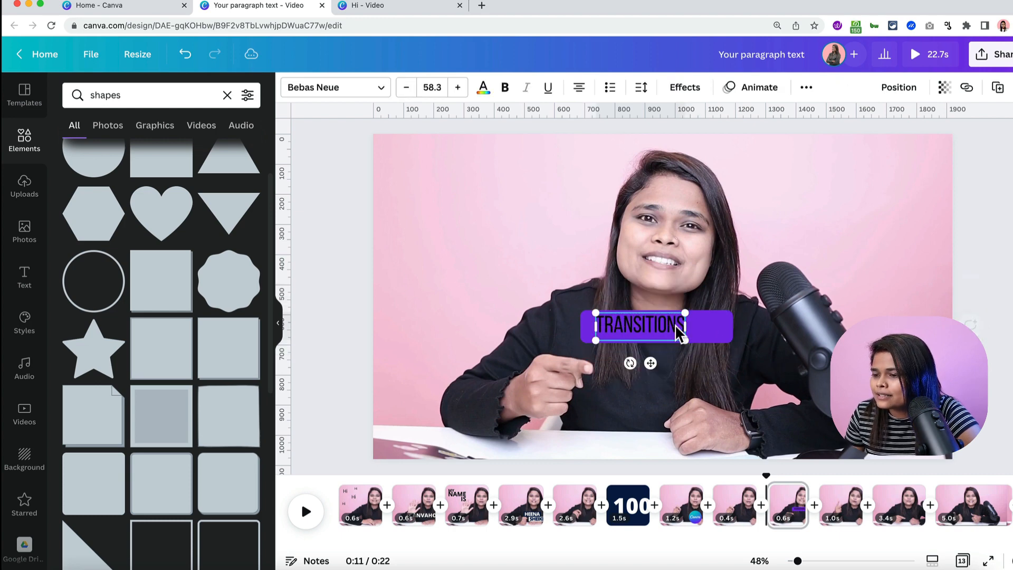
{"action": "left_click", "coordinate": [715, 338]}
{"action": "left_click", "coordinate": [290, 88]}
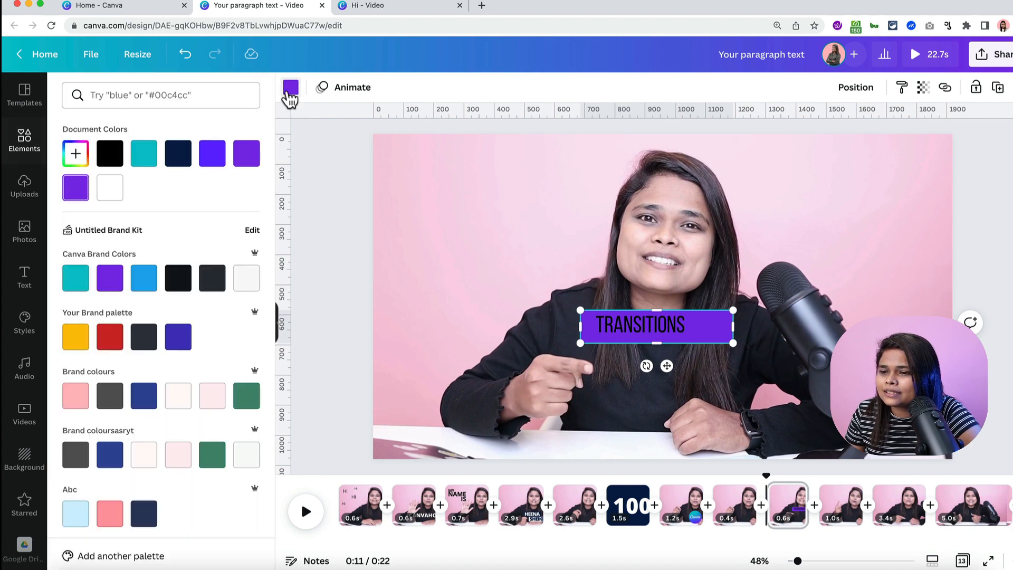
{"action": "left_click", "coordinate": [75, 397]}
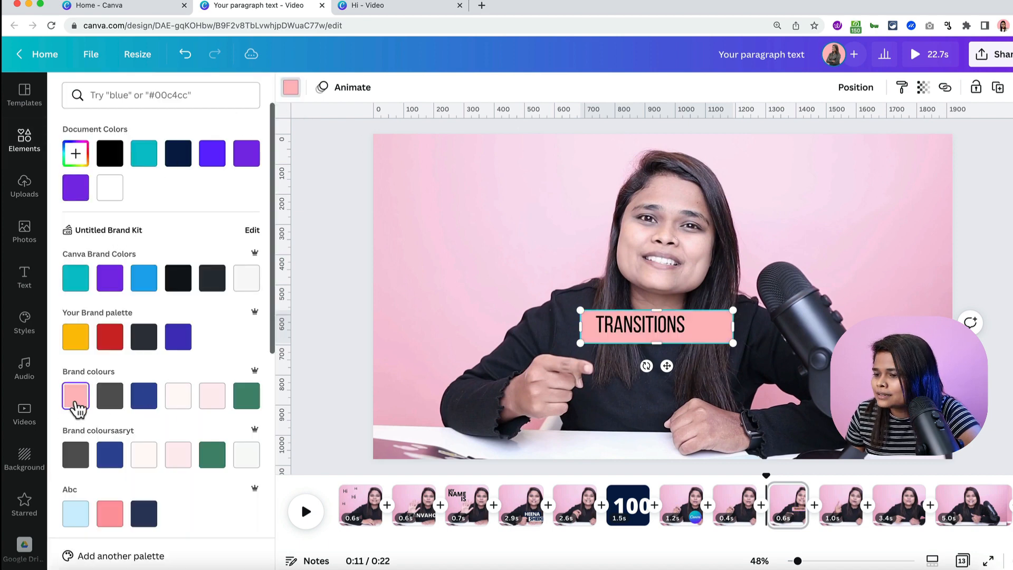
{"action": "left_click", "coordinate": [676, 333]}
{"action": "left_click_drag", "start_coordinate": [677, 333], "coordinate": [708, 336]}
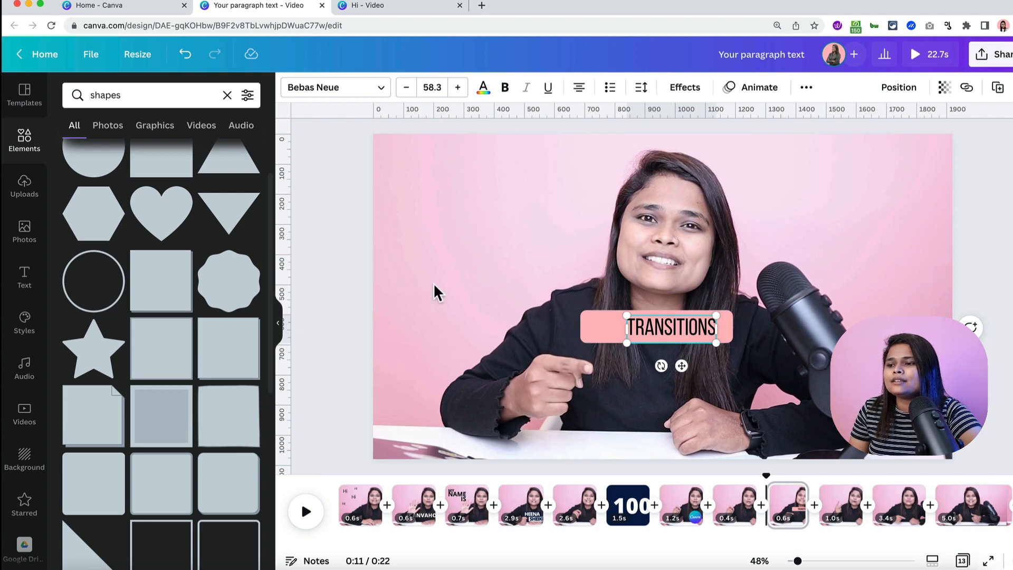
{"action": "left_click", "coordinate": [335, 304]}
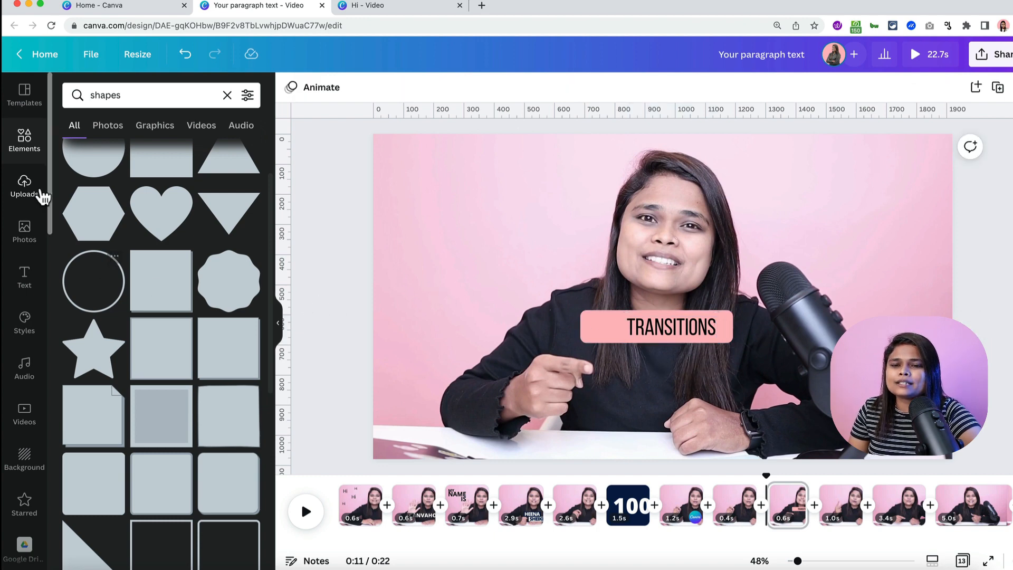
- Search Elements for 'arrow' and add an arrow, shrunk to label size left of TRANSITIONS
{"action": "left_click", "coordinate": [228, 96]}
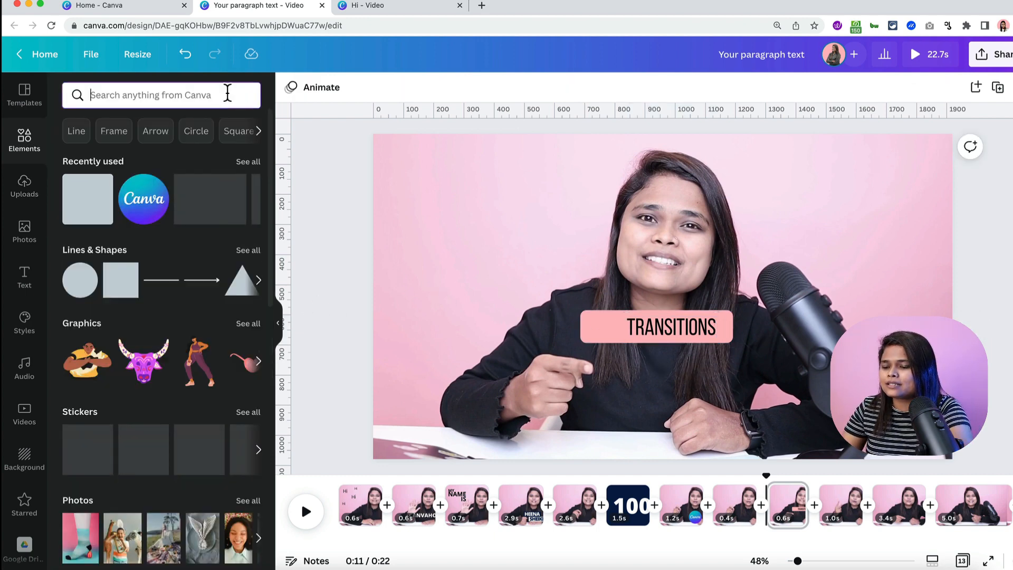
{"action": "type", "text": "arrow"}
{"action": "key", "text": "Return"}
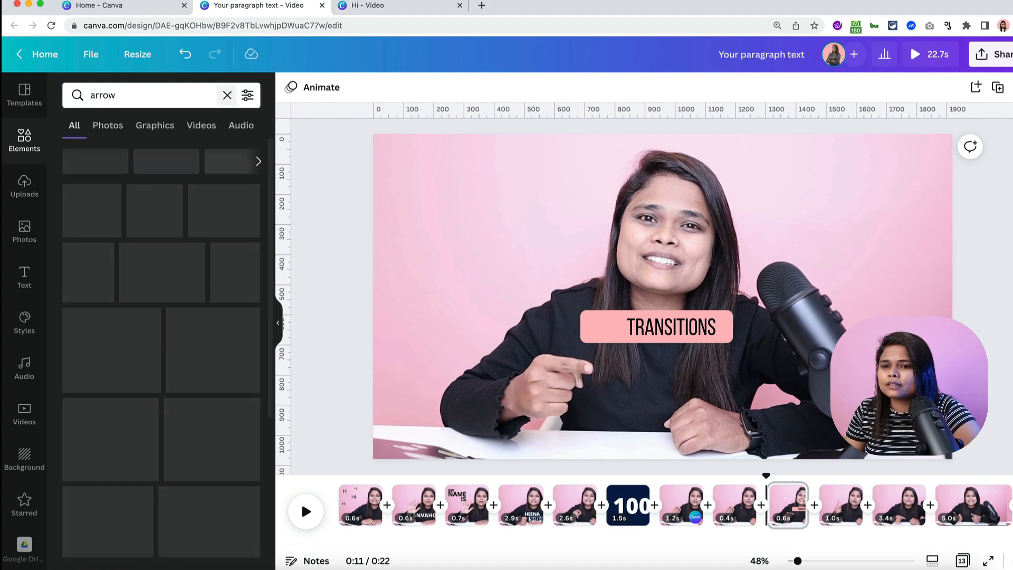
{"action": "scroll", "coordinate": [216, 309], "scroll_direction": "down", "scroll_amount": 6}
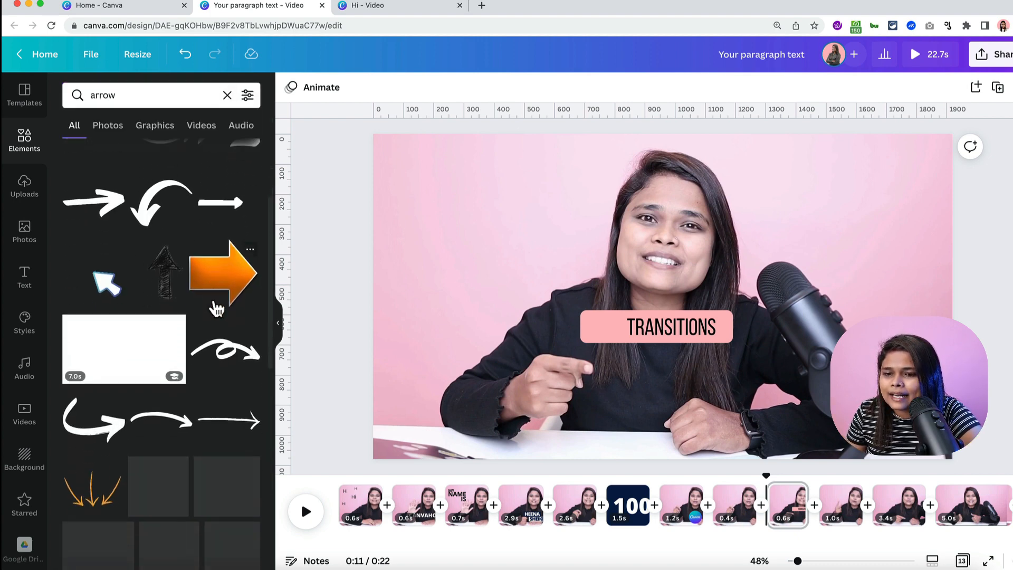
{"action": "scroll", "coordinate": [216, 308], "scroll_direction": "down", "scroll_amount": 4}
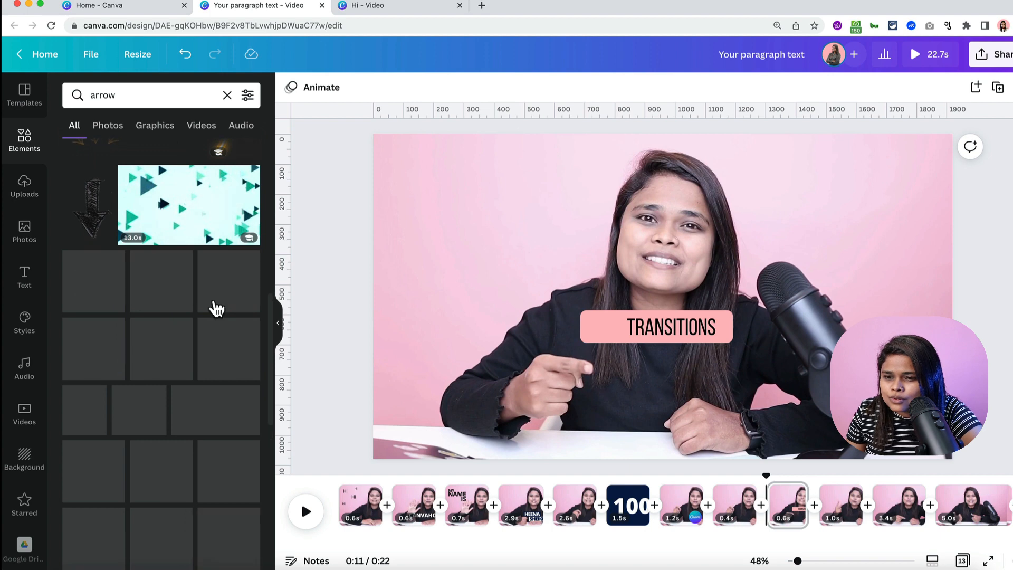
{"action": "scroll", "coordinate": [216, 309], "scroll_direction": "down", "scroll_amount": 1}
{"action": "scroll", "coordinate": [217, 309], "scroll_direction": "down", "scroll_amount": 2}
{"action": "left_click", "coordinate": [218, 311]}
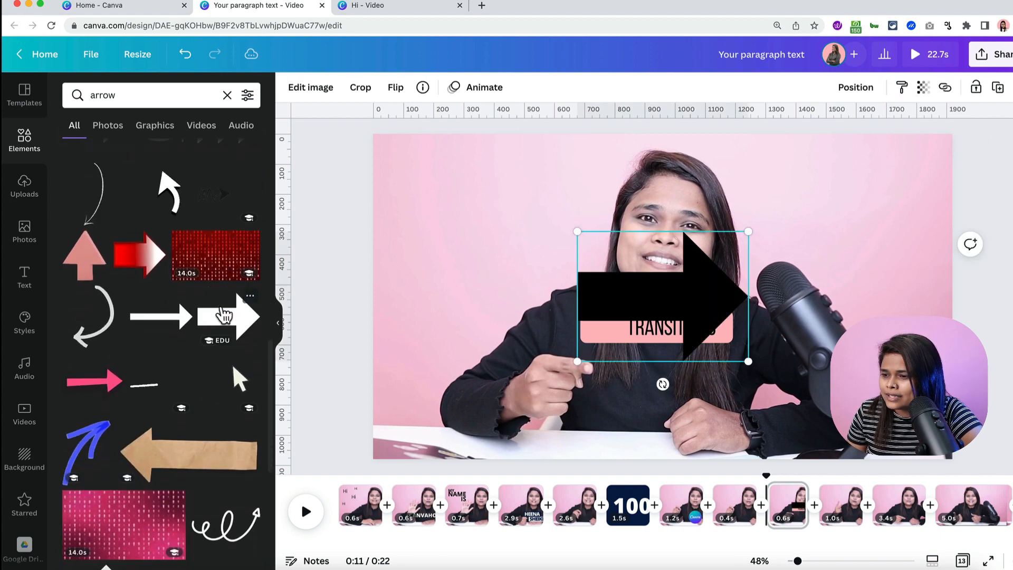
{"action": "left_click_drag", "start_coordinate": [756, 228], "coordinate": [606, 329]}
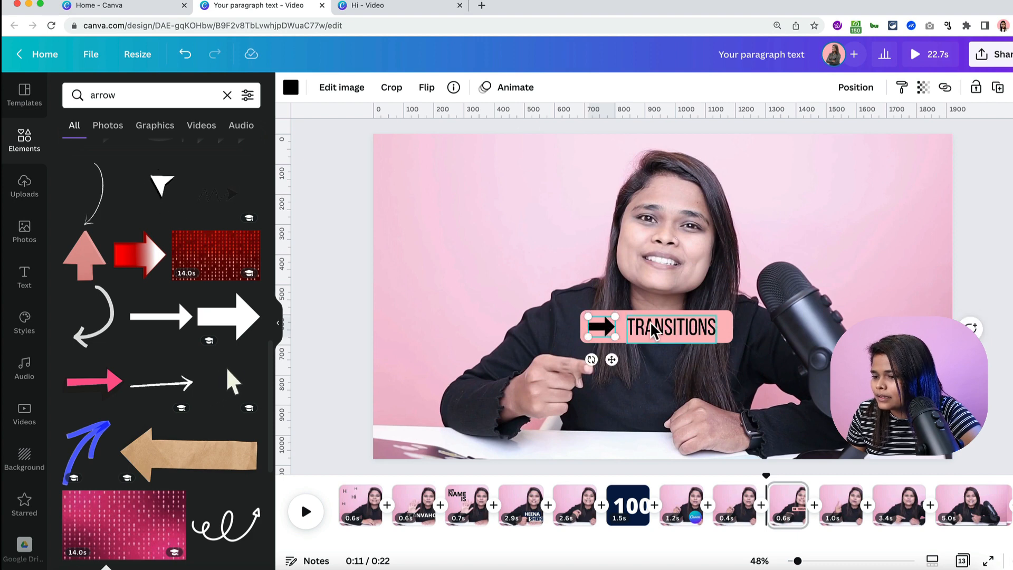
- Check the label's layers by selecting the TRANSITIONS heading and its pink box
{"action": "left_click", "coordinate": [698, 339]}
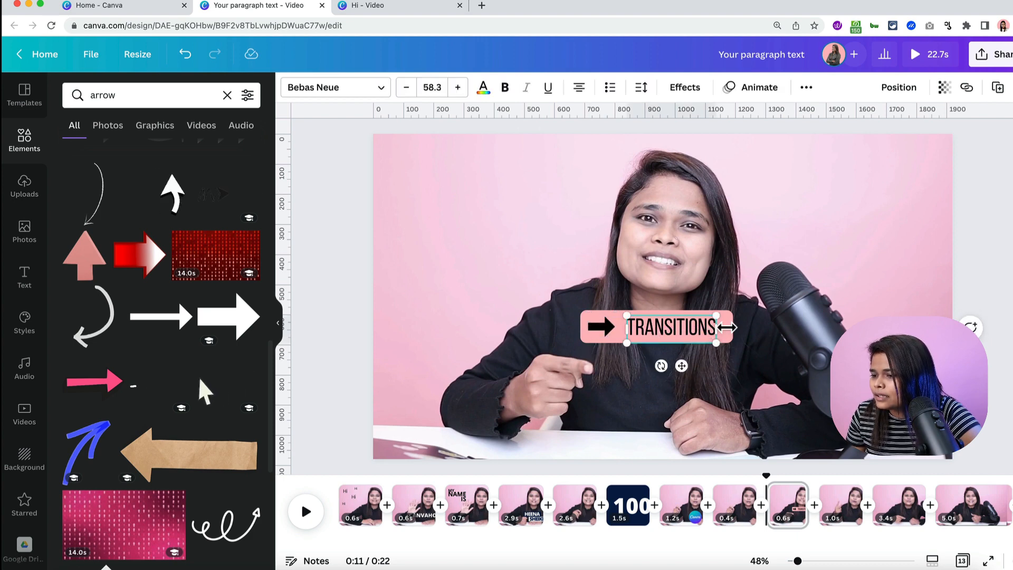
{"action": "left_click", "coordinate": [758, 331]}
{"action": "left_click", "coordinate": [730, 326]}
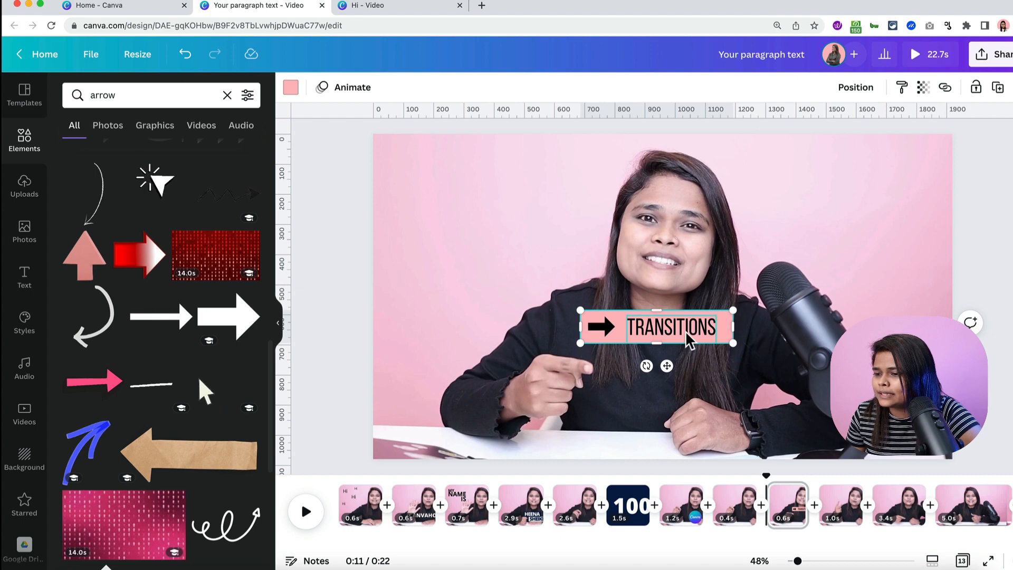
{"action": "left_click", "coordinate": [740, 374]}
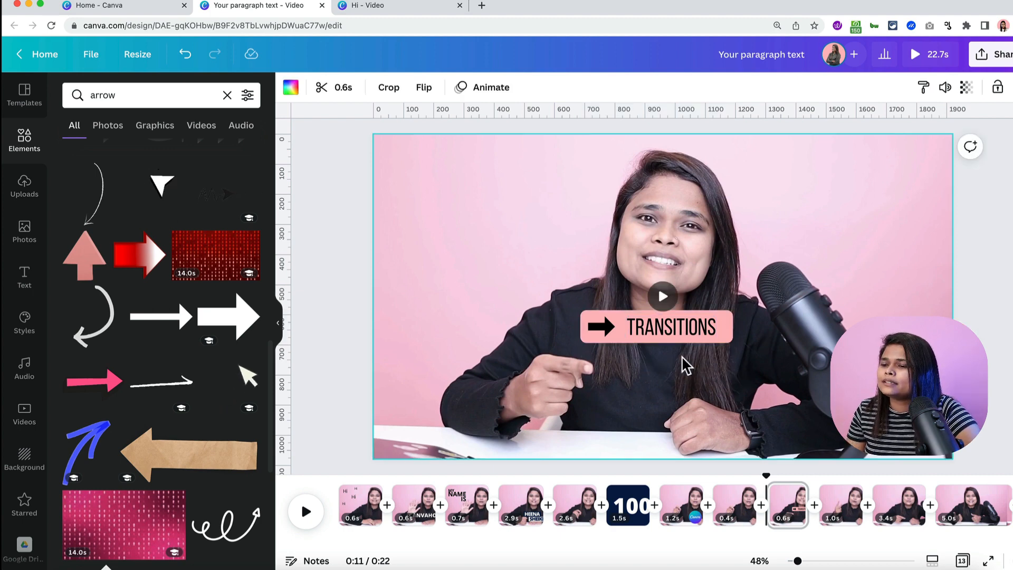
- Copy the arrow, pink box and TRANSITIONS text, and group them into one label
{"action": "left_click", "coordinate": [705, 340]}
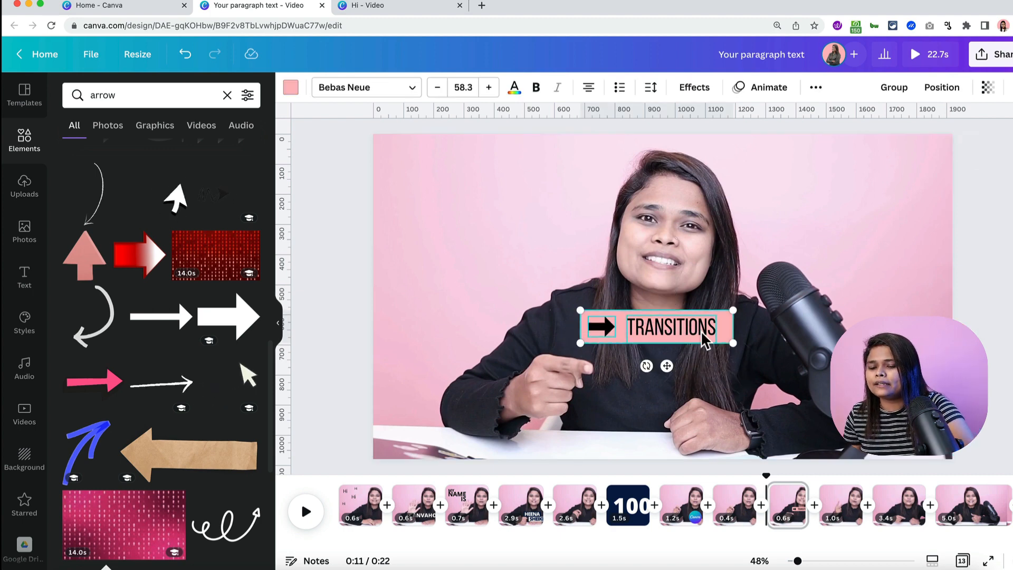
{"action": "key", "text": "super+c"}
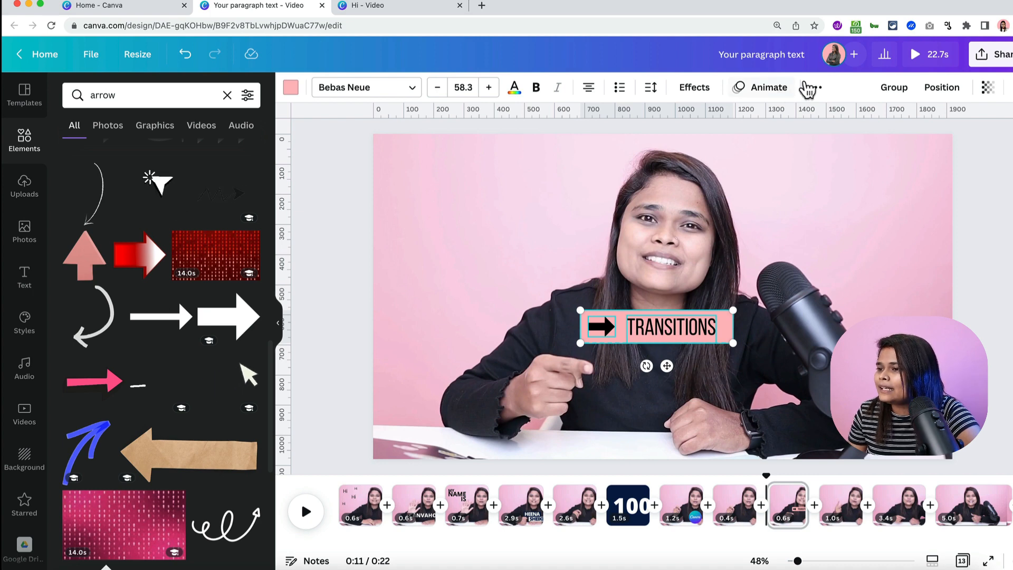
{"action": "left_click", "coordinate": [896, 95]}
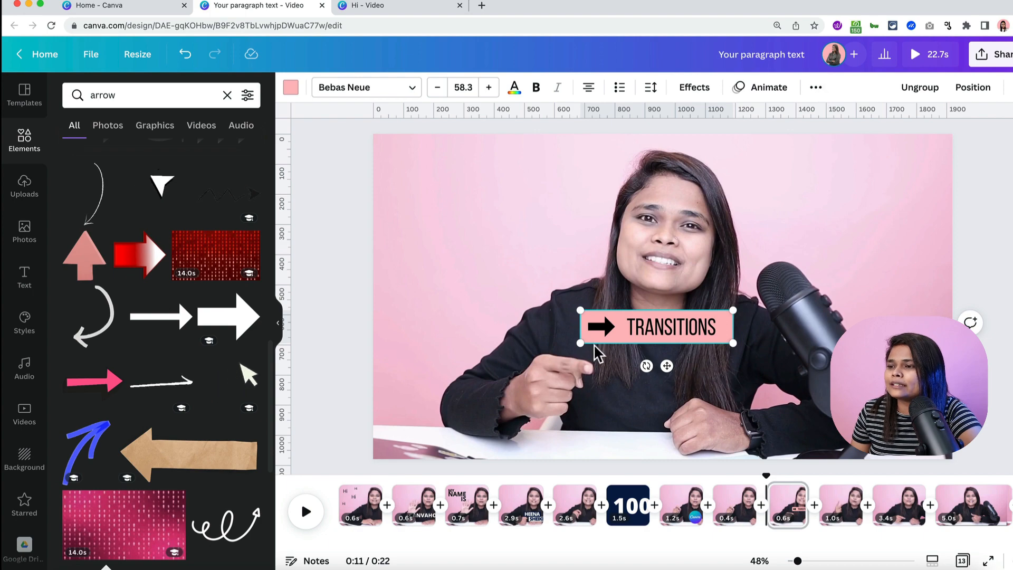
- Give the grouped label a Pan animation and go to the next 1.0-second clip
{"action": "left_click", "coordinate": [762, 99]}
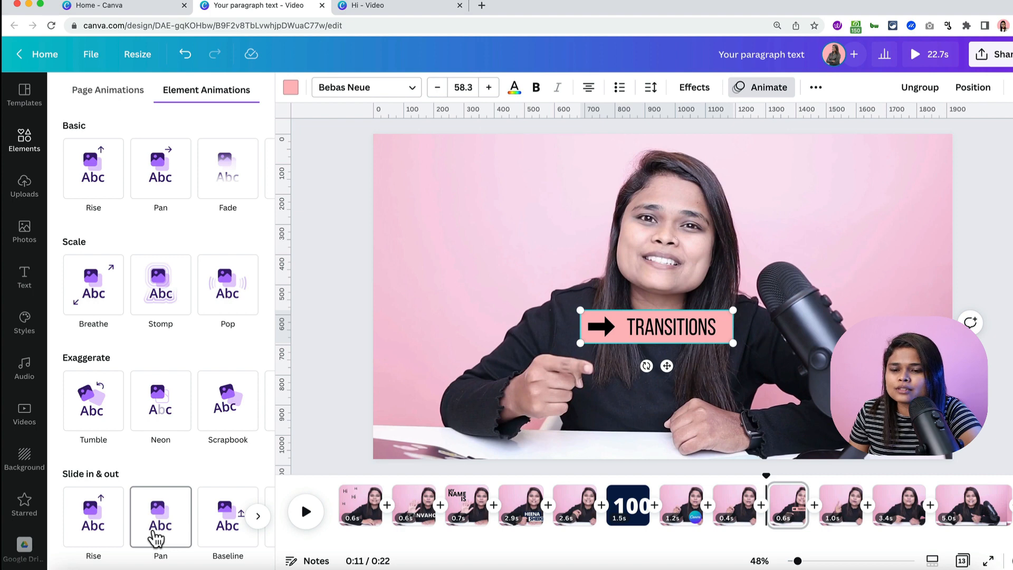
{"action": "left_click", "coordinate": [156, 539]}
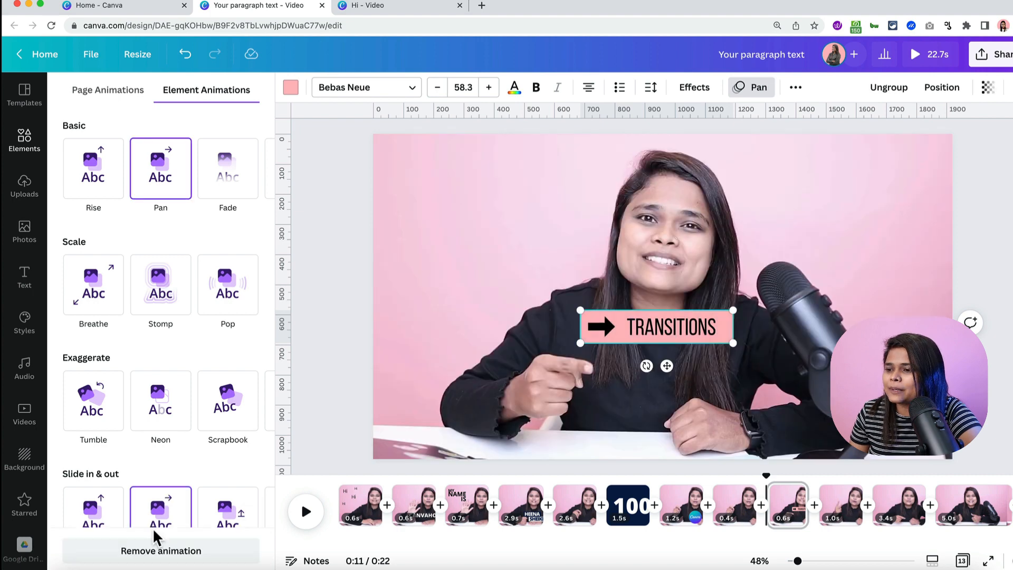
{"action": "left_click", "coordinate": [836, 511]}
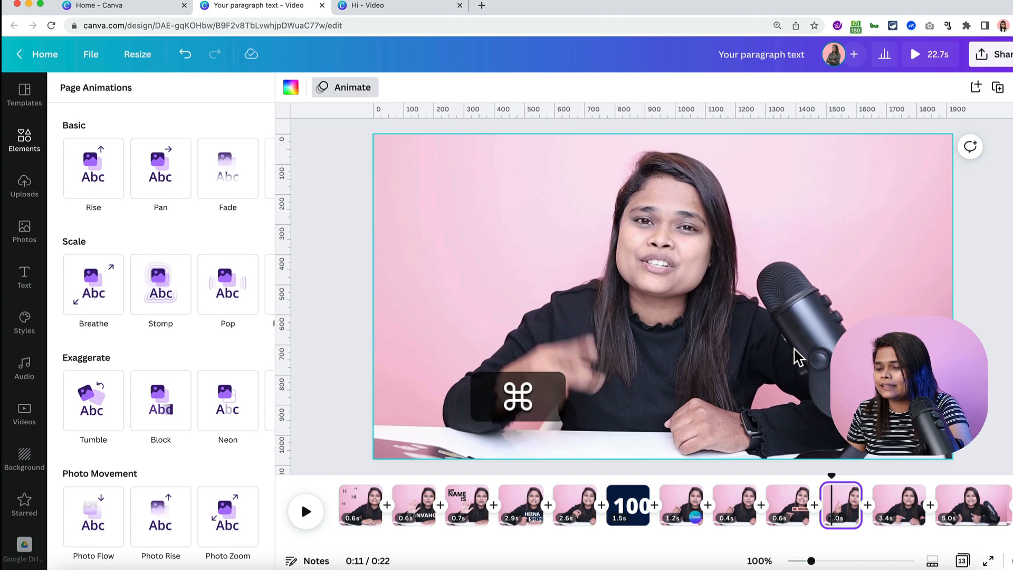
- Paste the label lower on this clip and change its text to 'SOUND EFFECTS'
{"action": "key", "text": "super+v"}
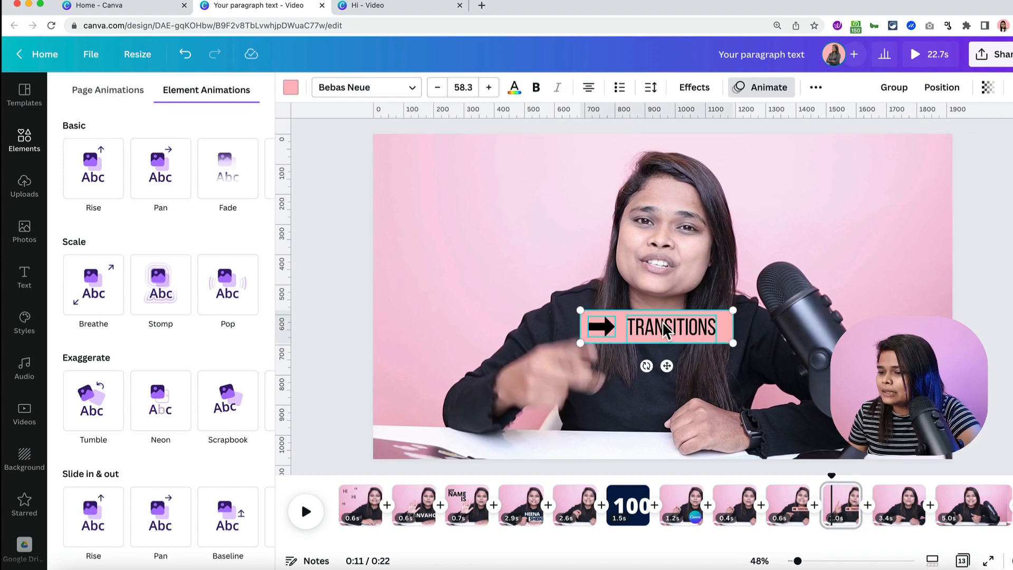
{"action": "left_click_drag", "start_coordinate": [663, 322], "coordinate": [668, 361]}
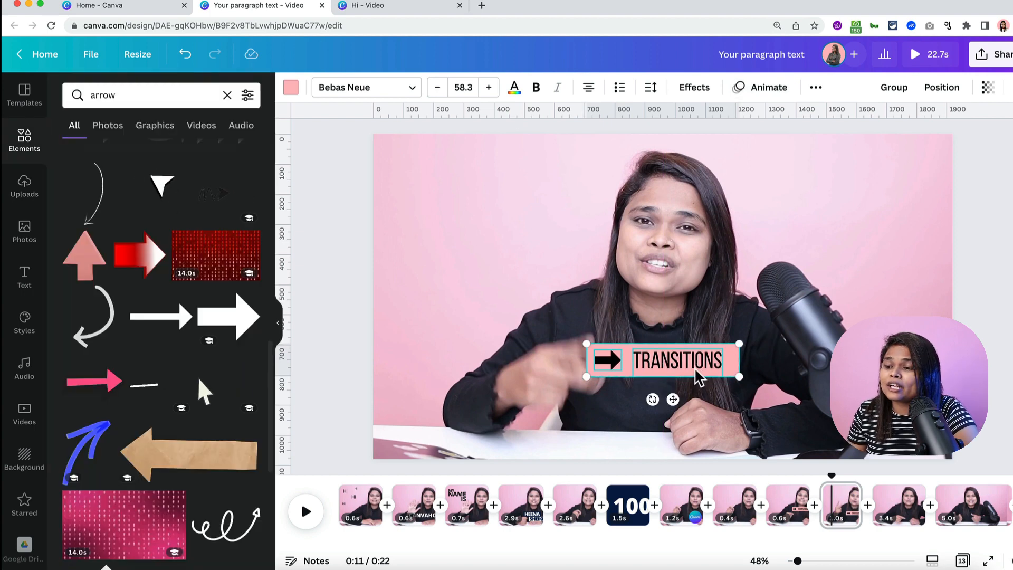
{"action": "left_click", "coordinate": [835, 275]}
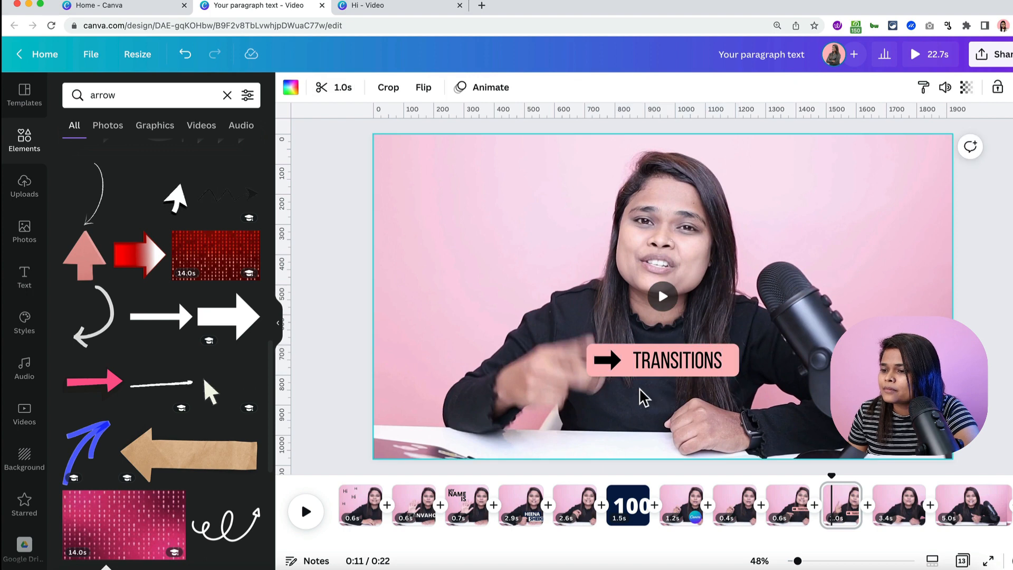
{"action": "left_click", "coordinate": [669, 362]}
{"action": "left_click", "coordinate": [668, 362]}
{"action": "key", "text": "super+a"}
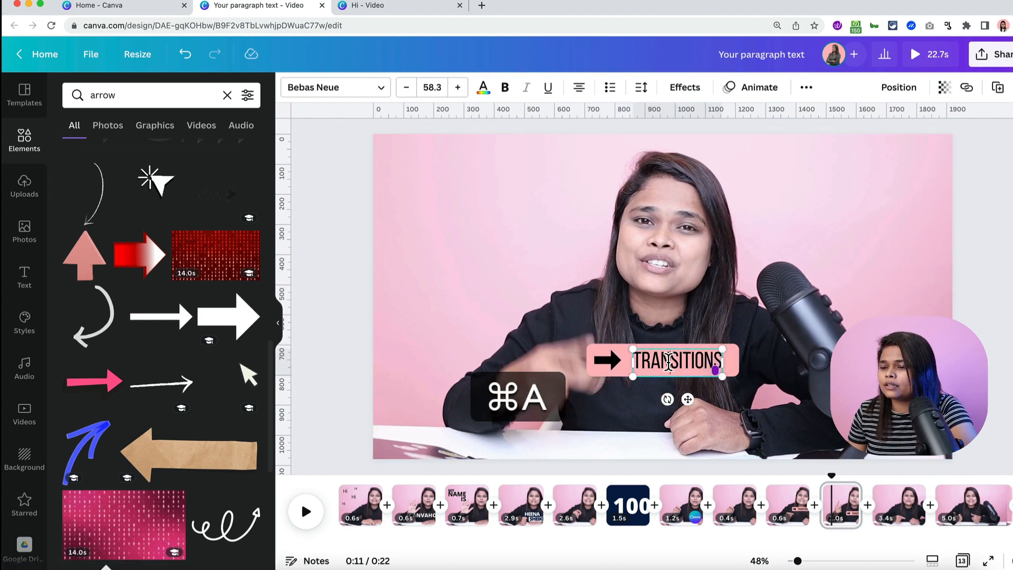
{"action": "type", "text": "SOUND"}
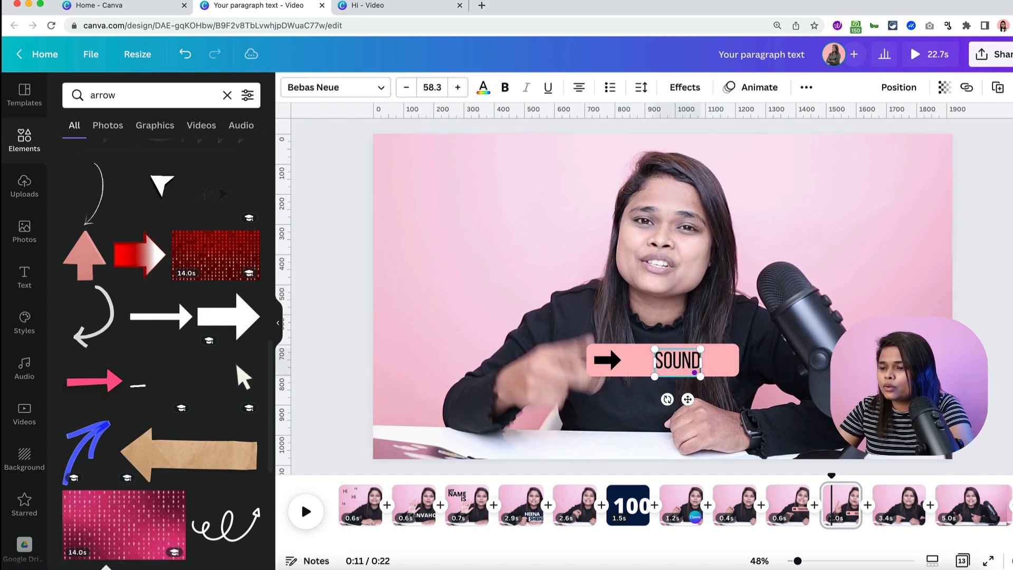
{"action": "type", "text": " EFFECTS"}
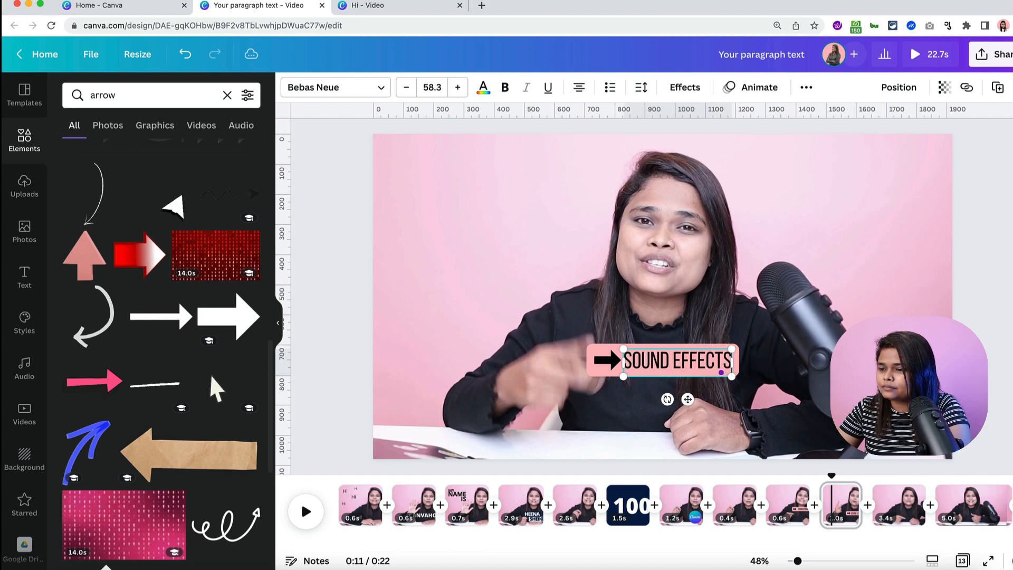
{"action": "left_click", "coordinate": [781, 359]}
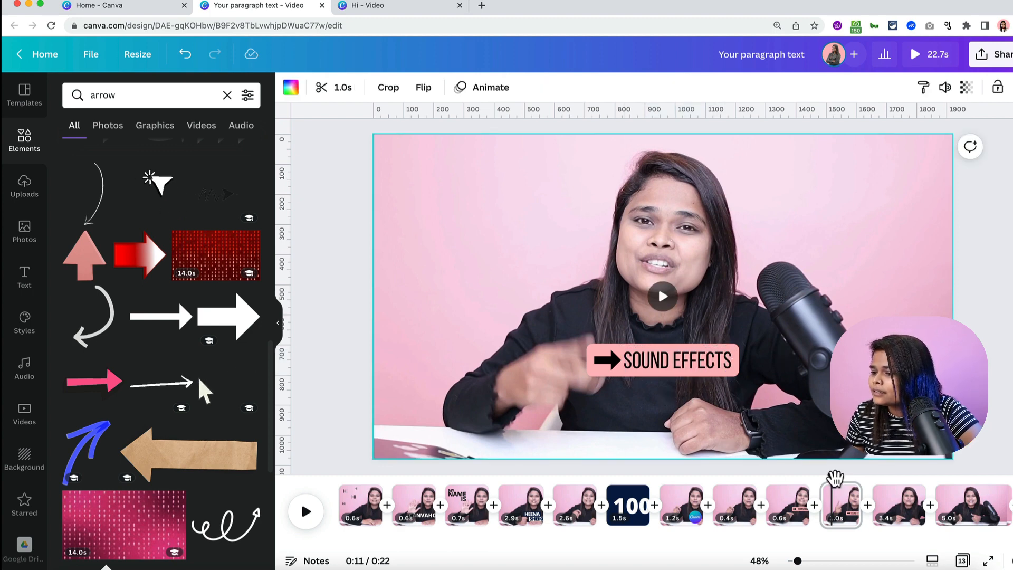
- Select the pink backing box behind SOUND EFFECTS and bring up its animation options
{"action": "left_click", "coordinate": [670, 371]}
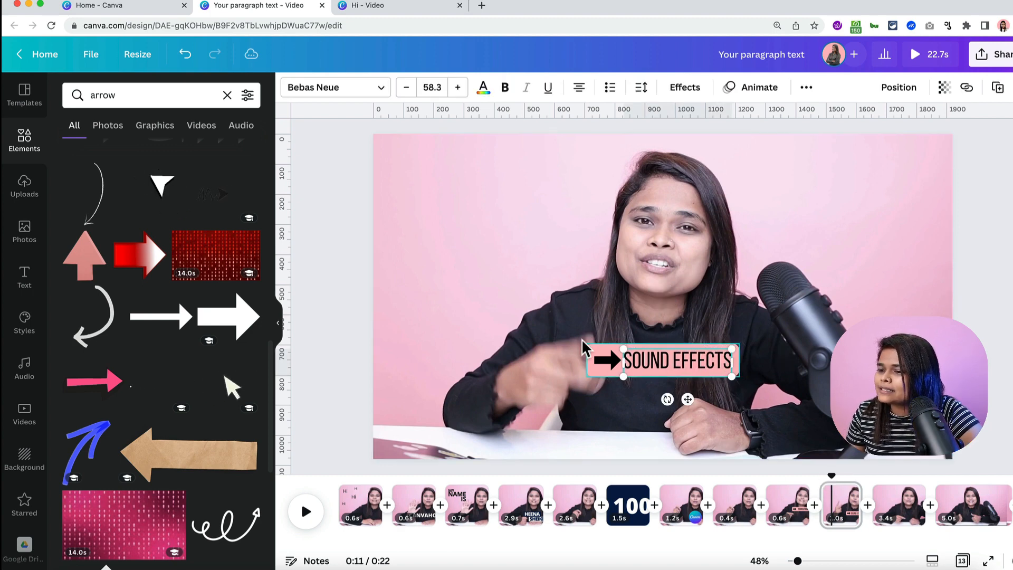
{"action": "left_click", "coordinate": [589, 350]}
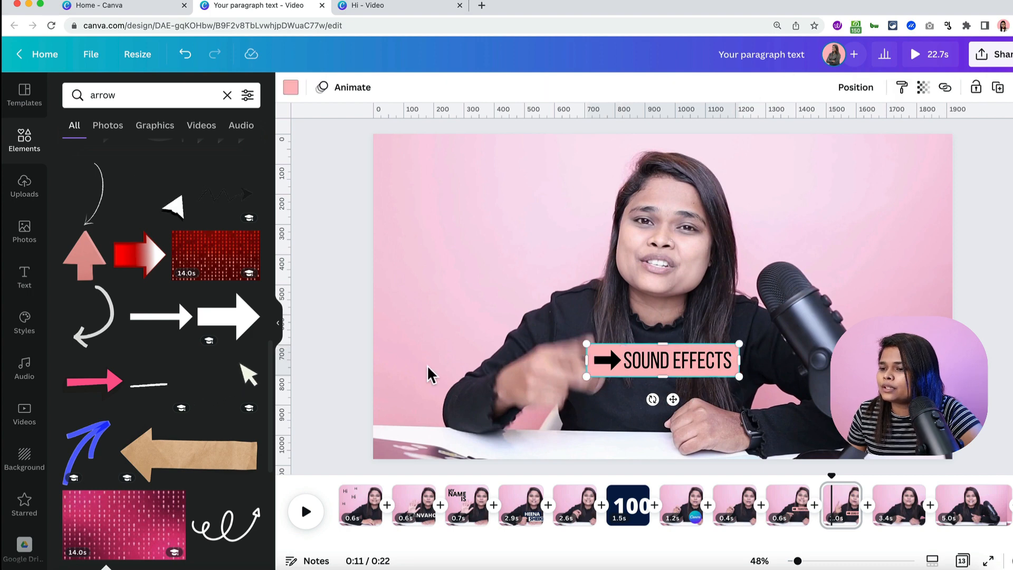
{"action": "left_click", "coordinate": [609, 335]}
{"action": "left_click", "coordinate": [598, 350]}
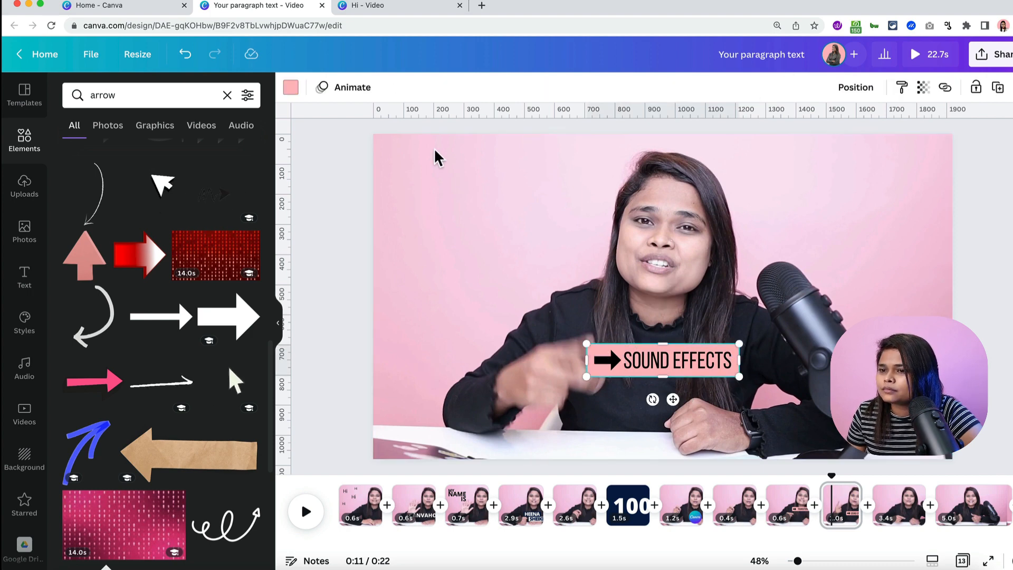
{"action": "left_click", "coordinate": [343, 87]}
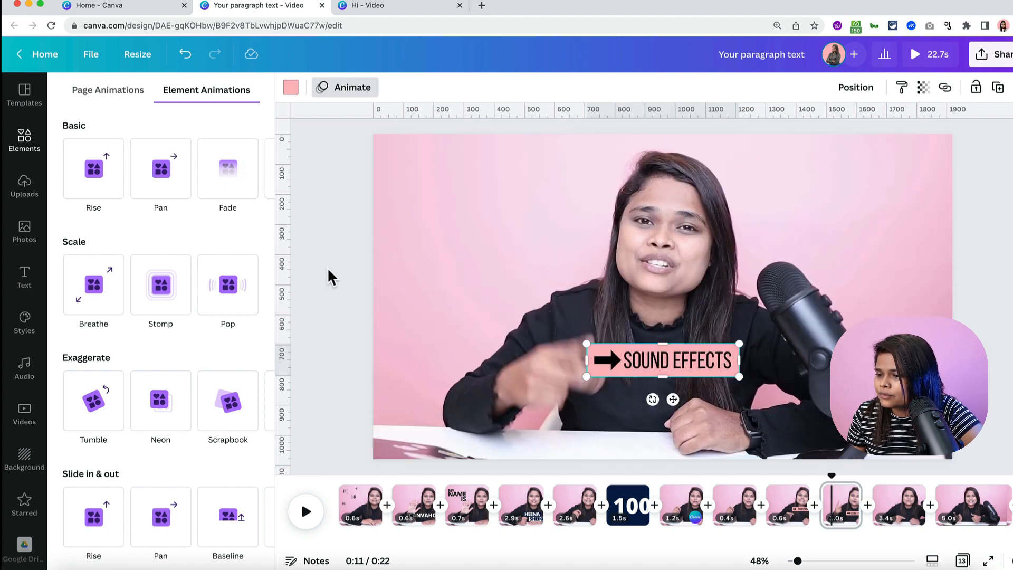
- Apply Pan to the whole SOUND EFFECTS label group, then play from an earlier clip
{"action": "left_click", "coordinate": [328, 267]}
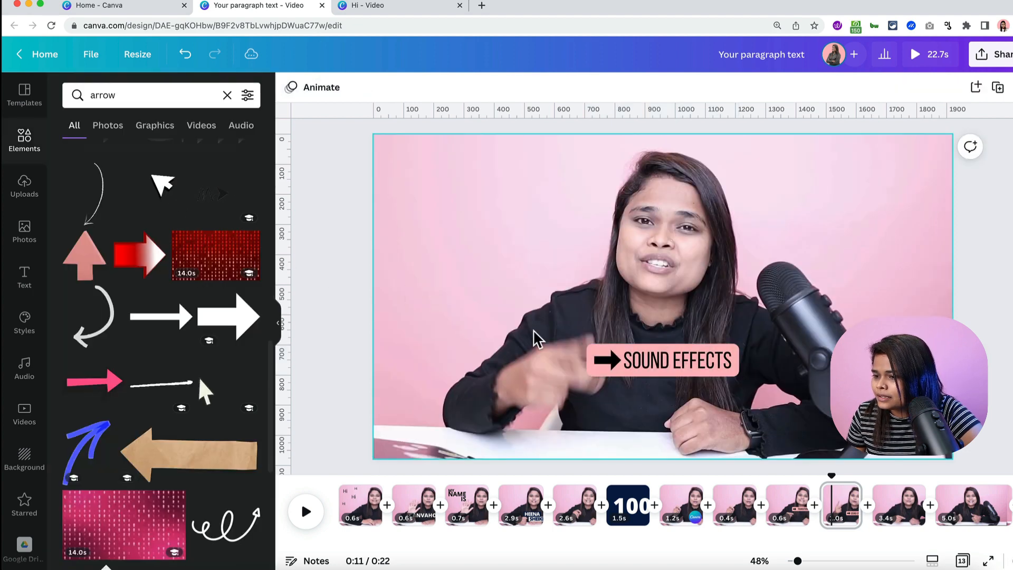
{"action": "left_click", "coordinate": [681, 377]}
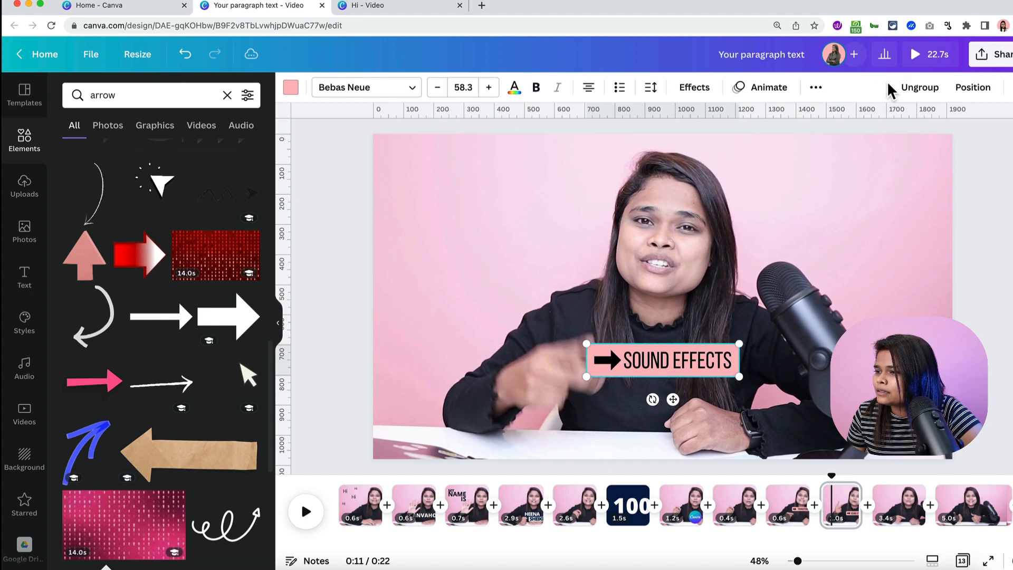
{"action": "left_click", "coordinate": [759, 92]}
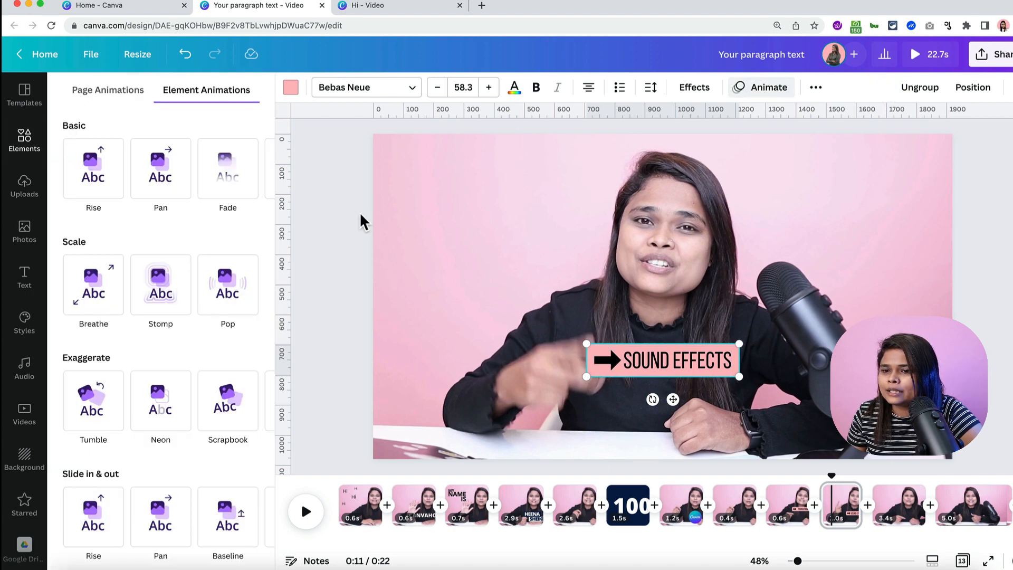
{"action": "left_click", "coordinate": [183, 189]}
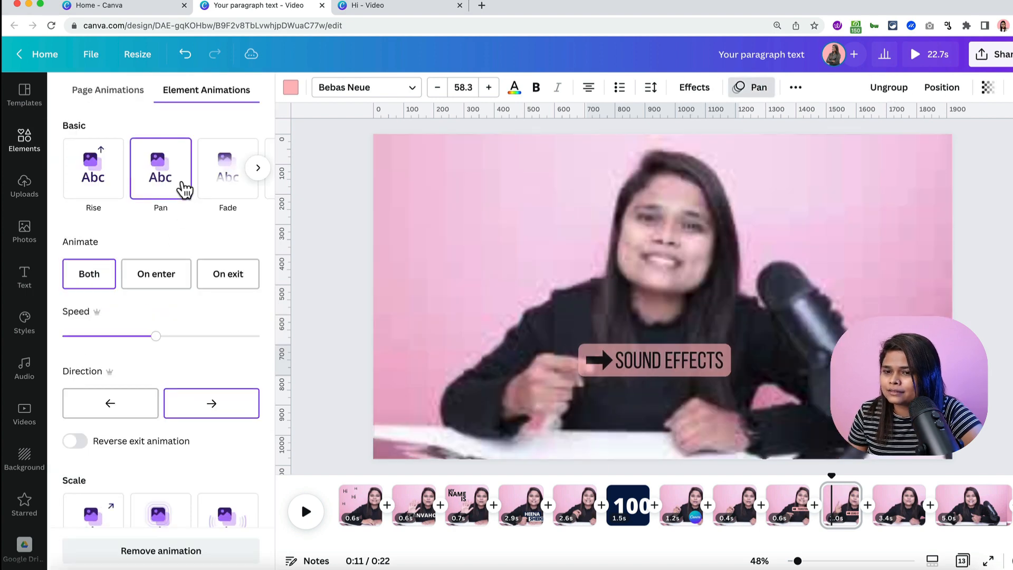
{"action": "left_click", "coordinate": [323, 334]}
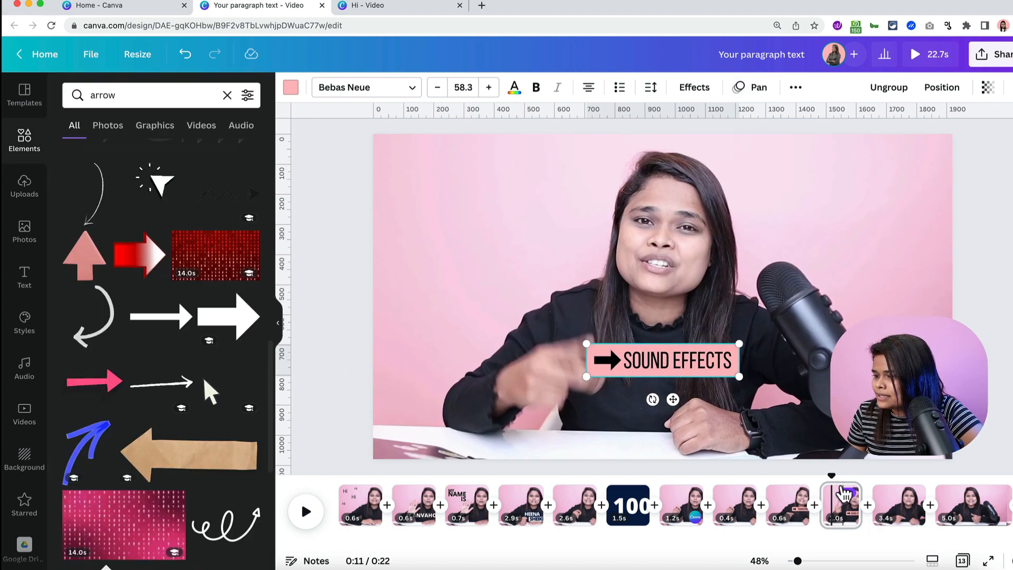
{"action": "left_click", "coordinate": [586, 523]}
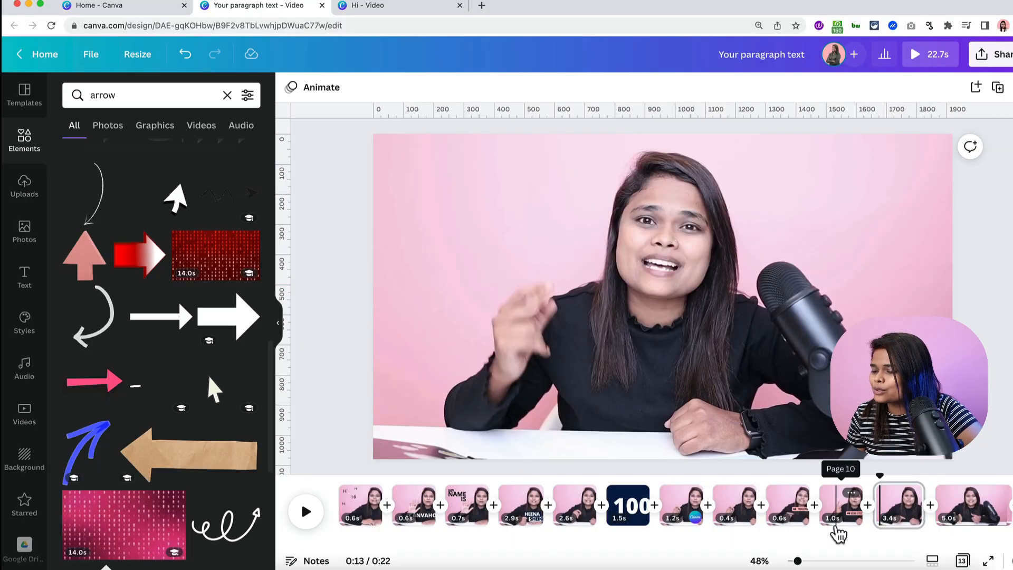
- Resume playback and let the preview run to the 0:16 mark
{"action": "key", "text": "space"}
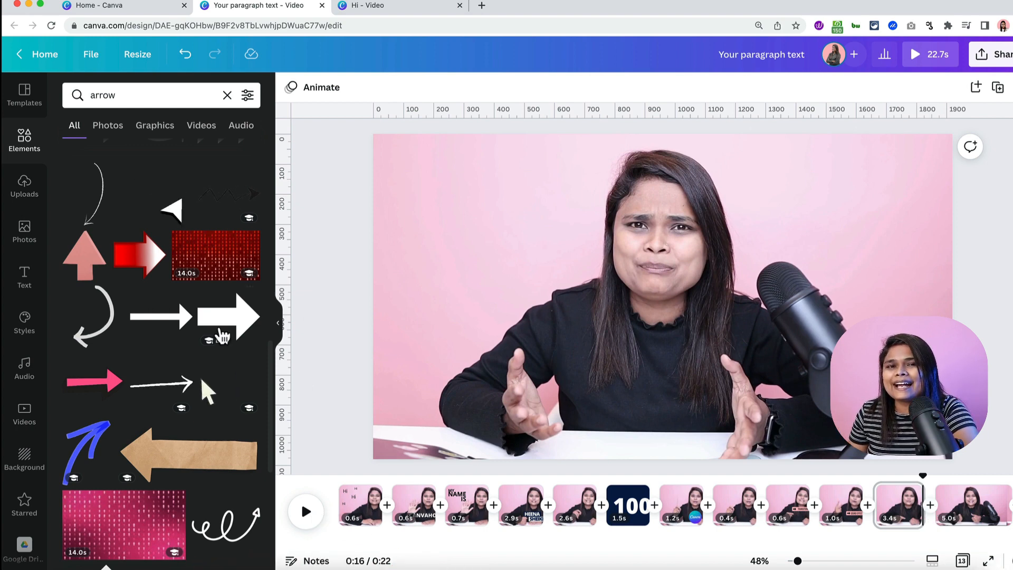
{"action": "scroll", "coordinate": [5, 431], "scroll_direction": "down", "scroll_amount": 10}
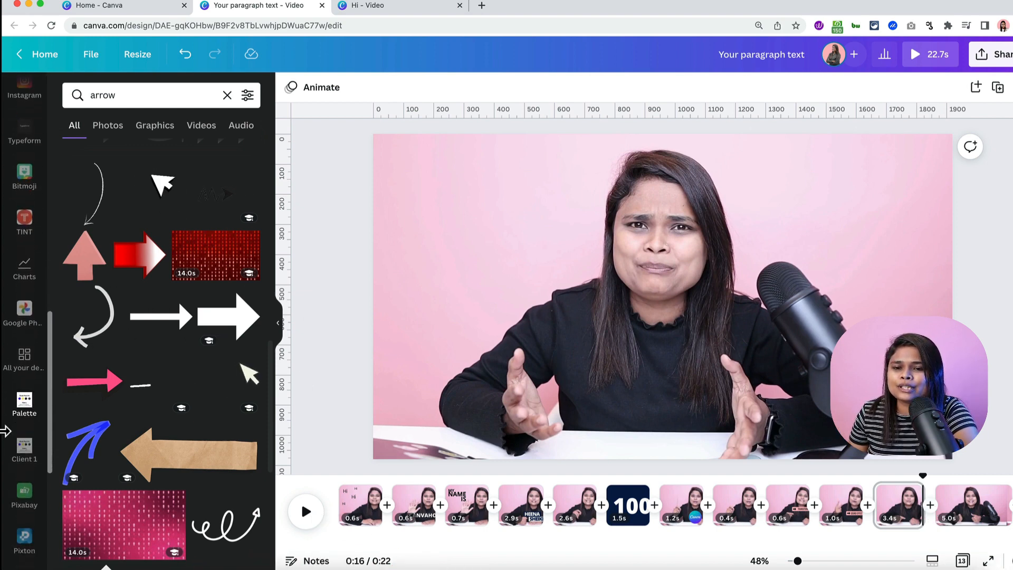
- Open the GIPHY app and search for 'dont believe me' GIFs
{"action": "left_click", "coordinate": [24, 551]}
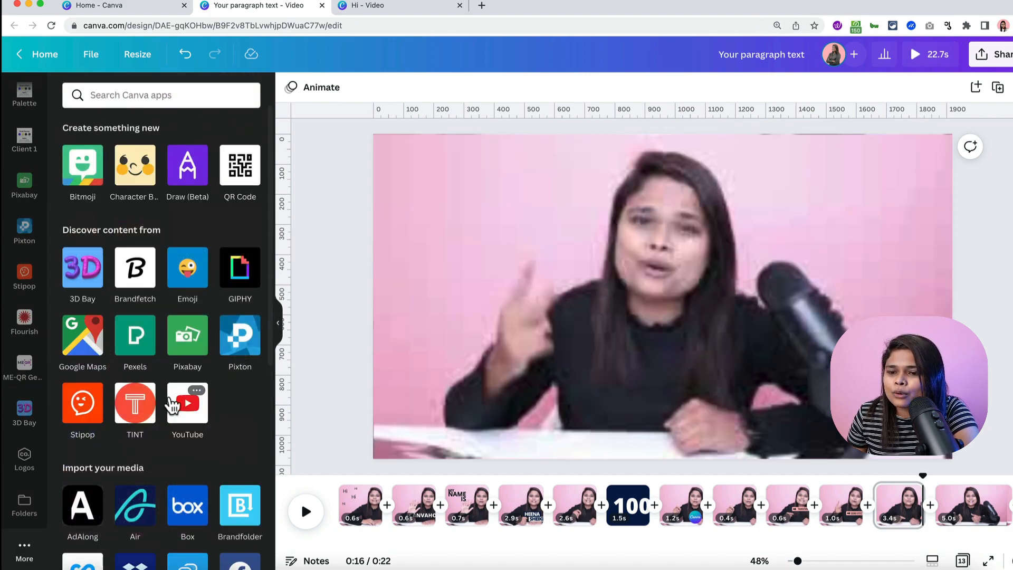
{"action": "left_click", "coordinate": [245, 264]}
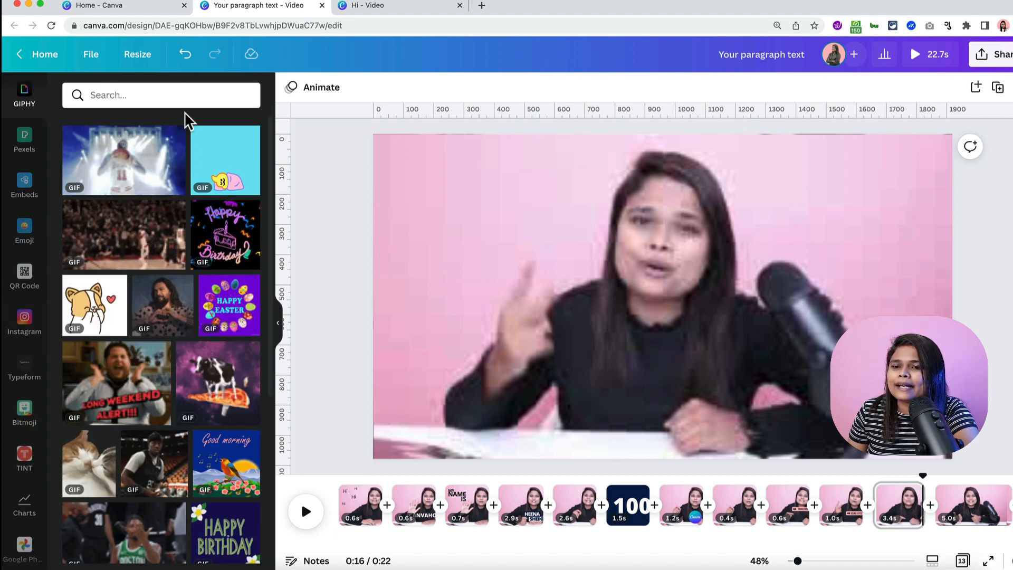
{"action": "left_click", "coordinate": [179, 98]}
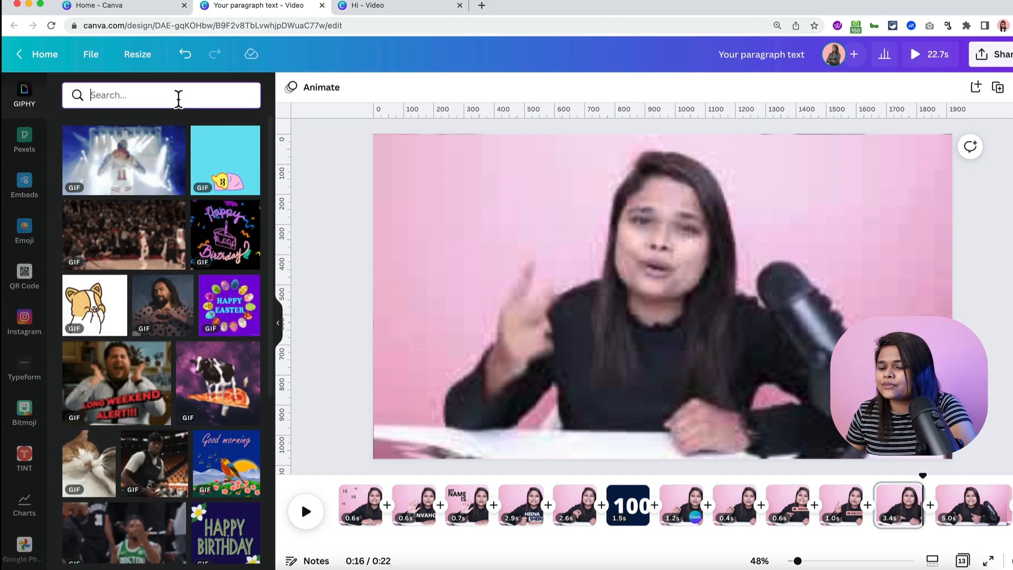
{"action": "type", "text": "dont b"}
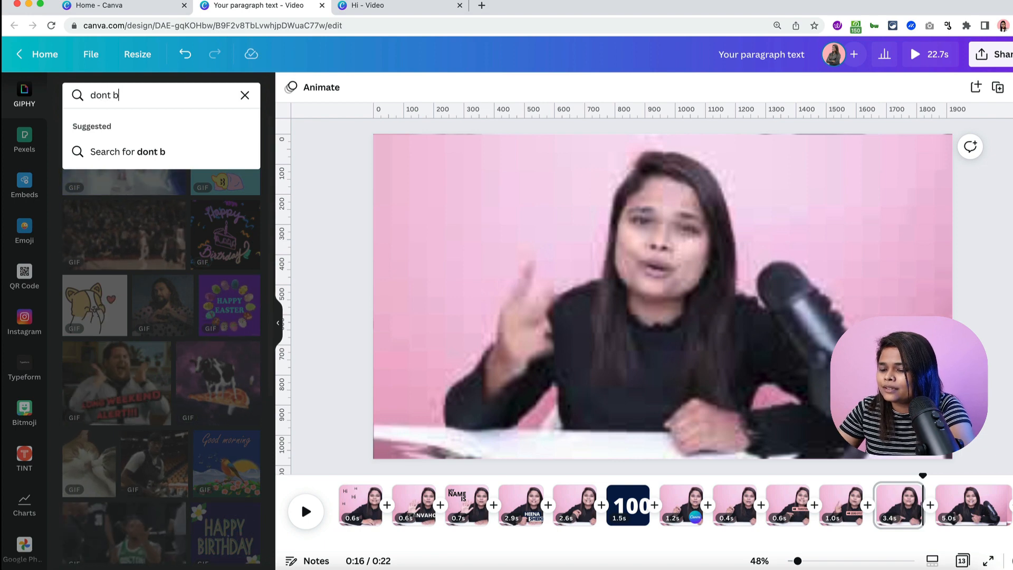
{"action": "type", "text": "elieve m"}
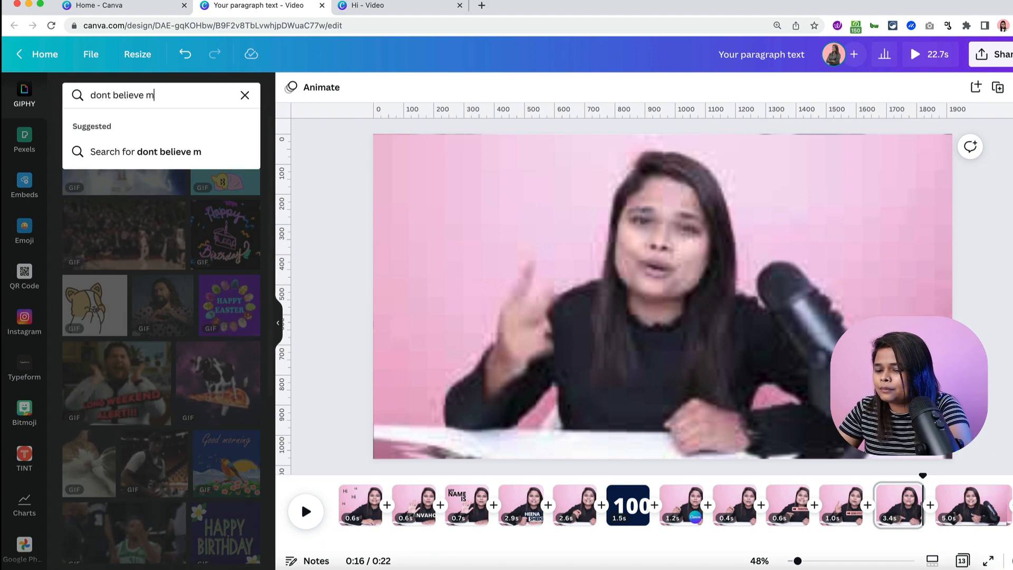
{"action": "type", "text": "e"}
{"action": "key", "text": "Return"}
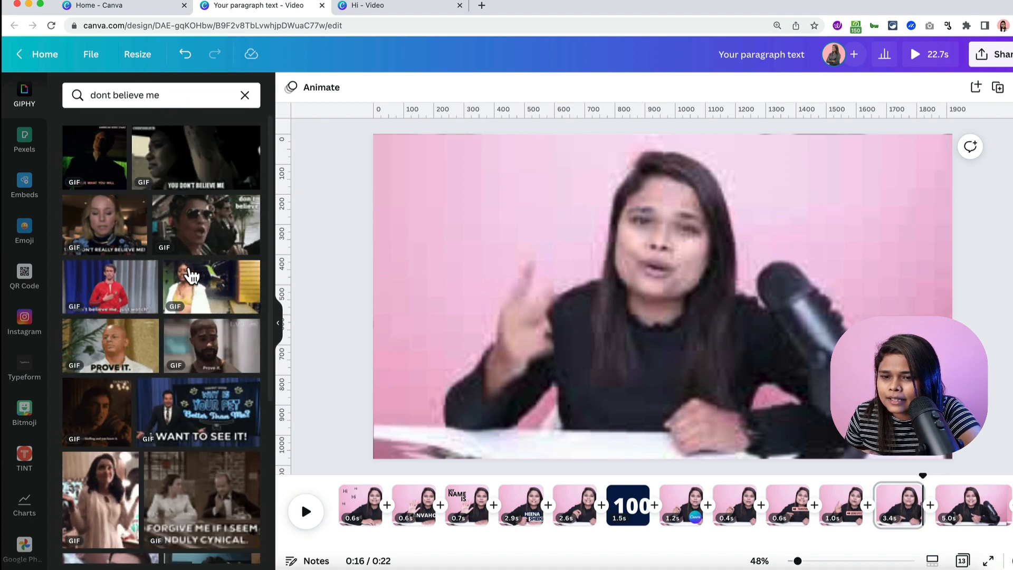
- Scroll down through the 'dont believe me' GIF results
{"action": "scroll", "coordinate": [176, 364], "scroll_direction": "down", "scroll_amount": 5}
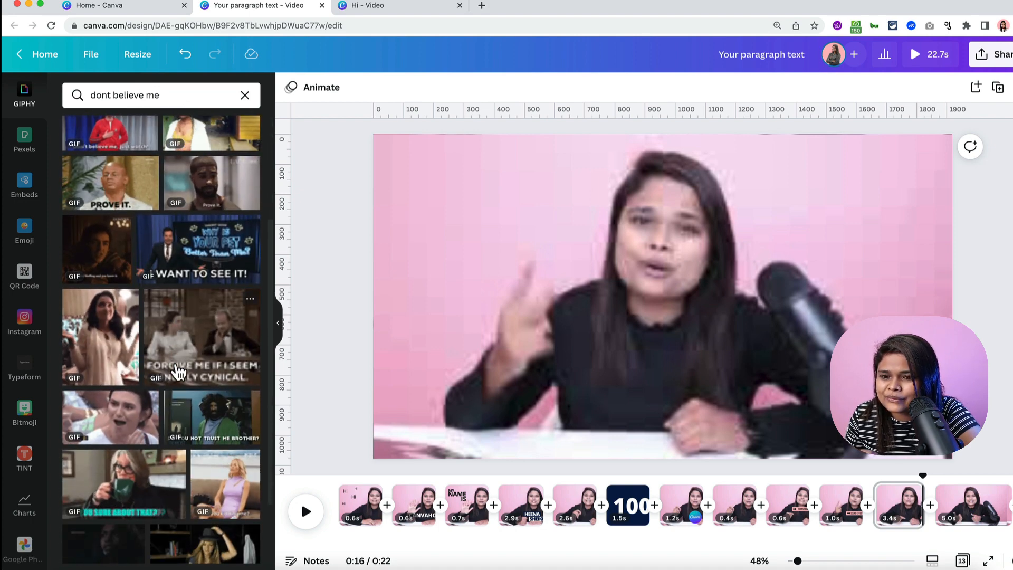
{"action": "scroll", "coordinate": [177, 372], "scroll_direction": "down", "scroll_amount": 5}
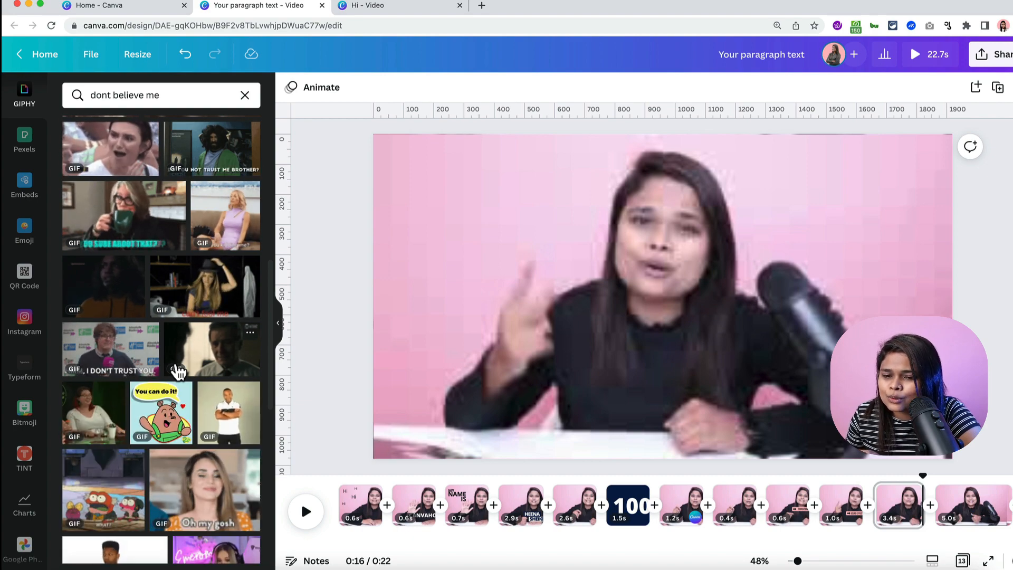
{"action": "scroll", "coordinate": [177, 372], "scroll_direction": "down", "scroll_amount": 3}
{"action": "scroll", "coordinate": [178, 373], "scroll_direction": "down", "scroll_amount": 2}
{"action": "scroll", "coordinate": [178, 372], "scroll_direction": "down", "scroll_amount": 7}
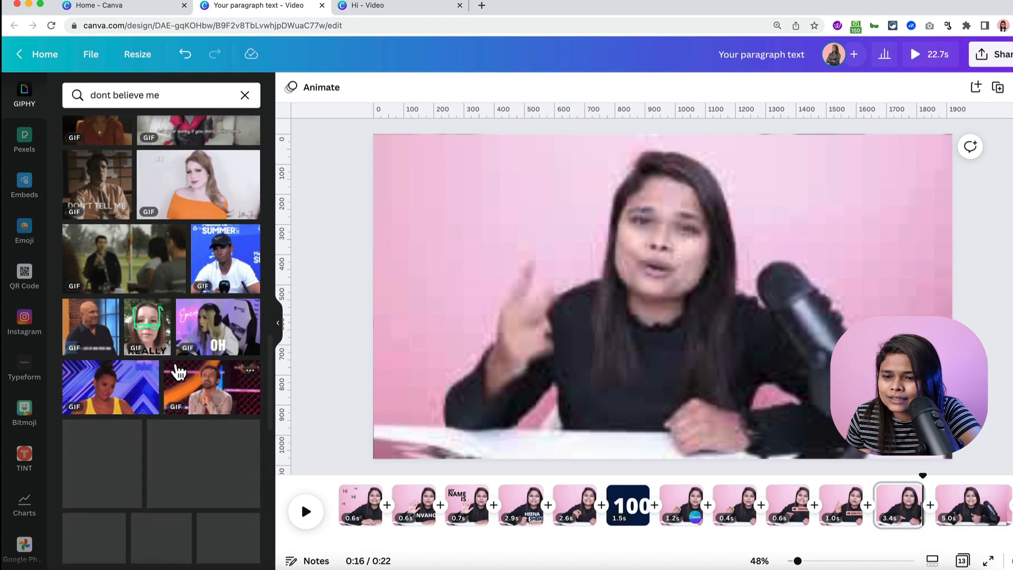
{"action": "scroll", "coordinate": [178, 372], "scroll_direction": "down", "scroll_amount": 4}
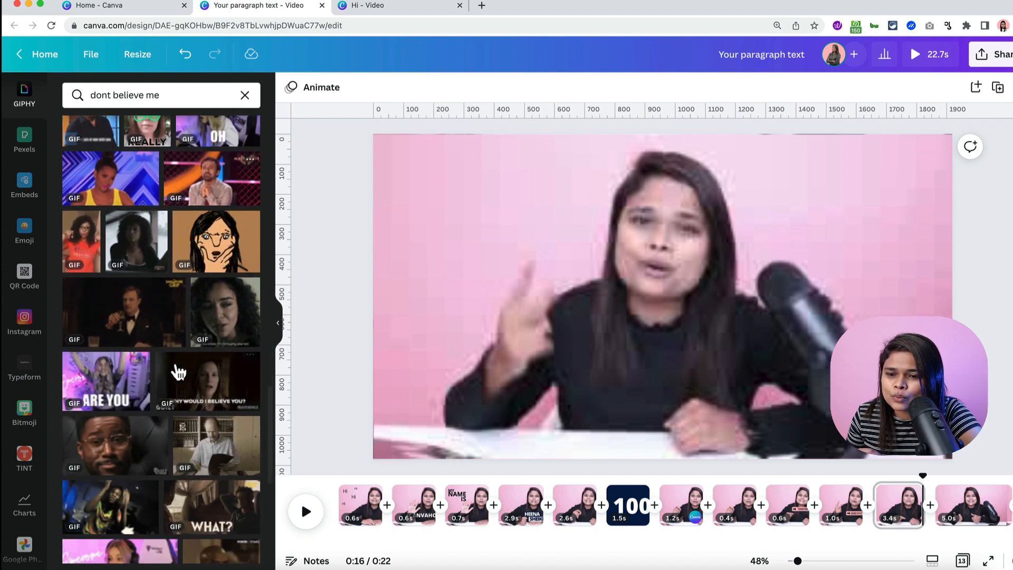
{"action": "scroll", "coordinate": [178, 372], "scroll_direction": "down", "scroll_amount": 6}
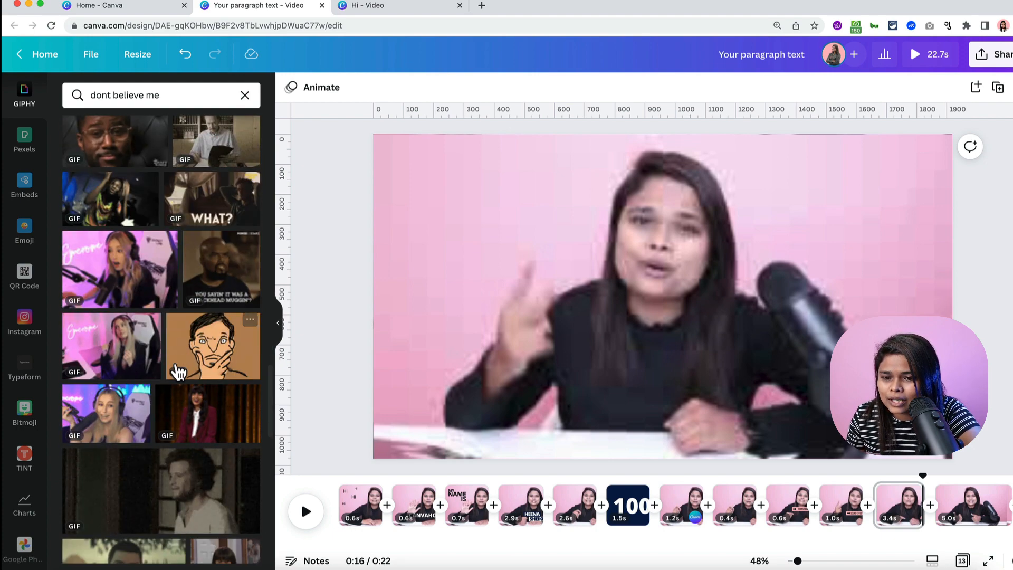
{"action": "scroll", "coordinate": [178, 372], "scroll_direction": "down", "scroll_amount": 4}
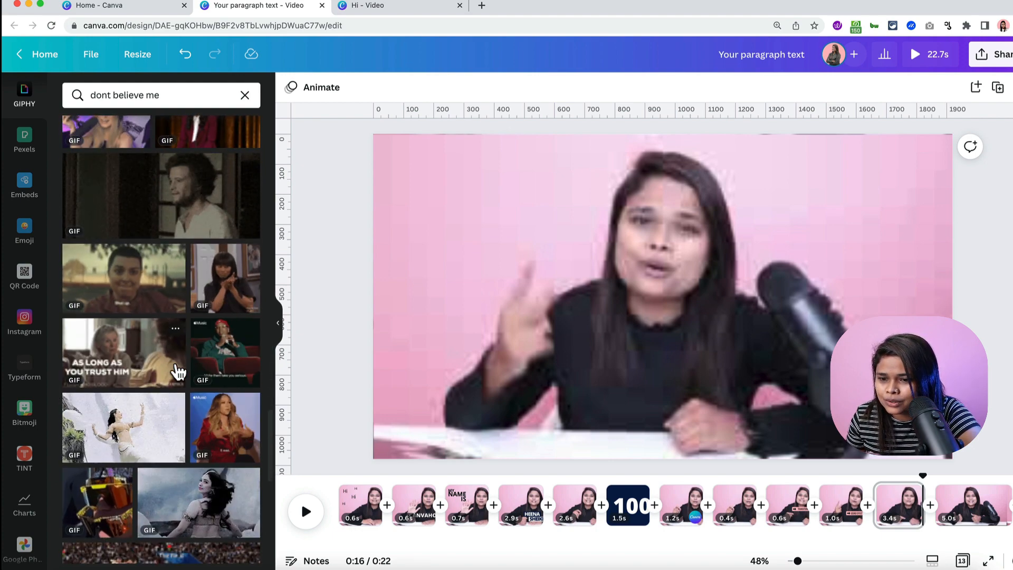
{"action": "scroll", "coordinate": [178, 372], "scroll_direction": "down", "scroll_amount": 6}
- Add the 'I don't believe you' GIF and stretch it to cover the whole page
{"action": "left_click", "coordinate": [176, 366]}
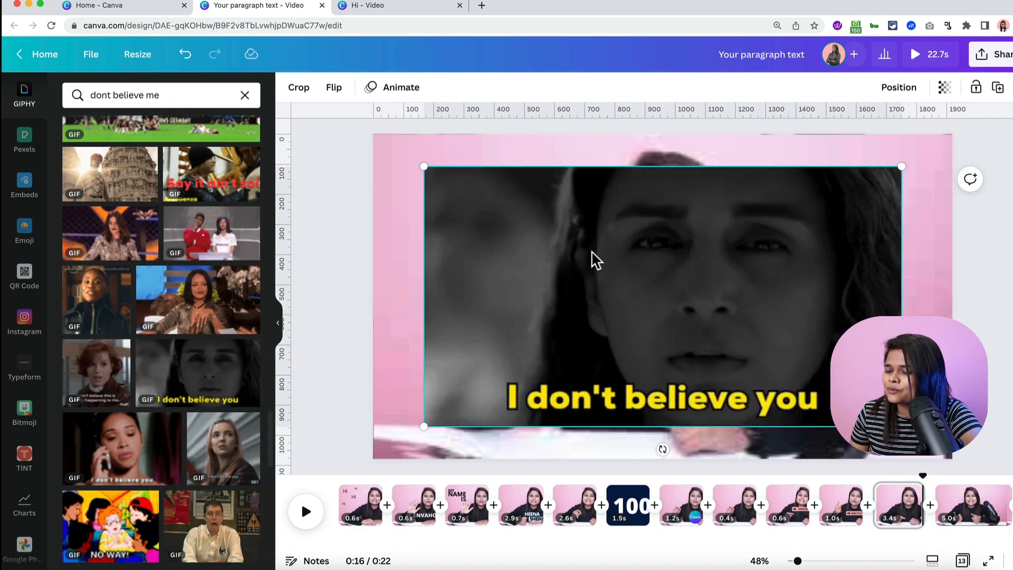
{"action": "left_click_drag", "start_coordinate": [423, 165], "coordinate": [364, 134]}
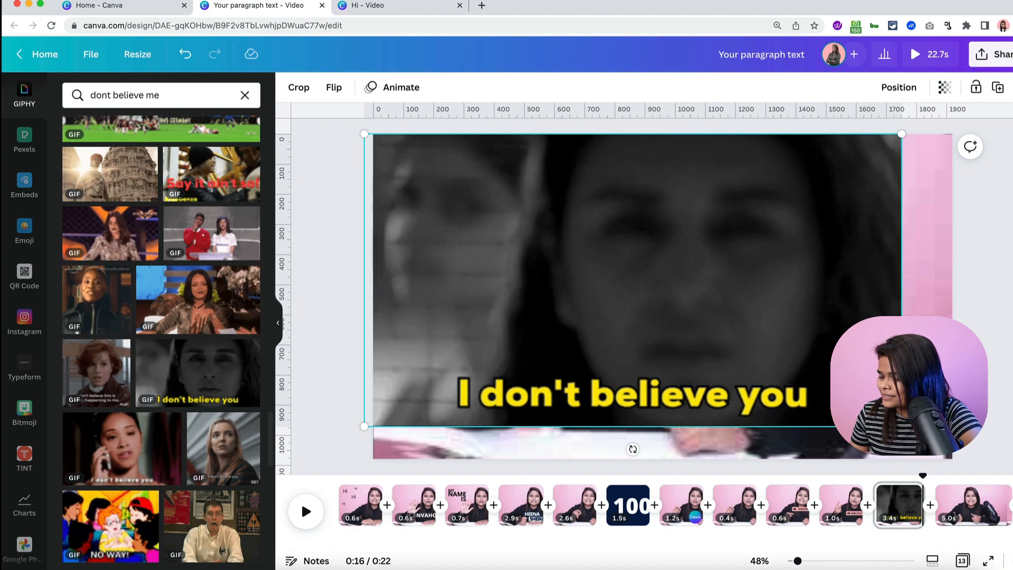
{"action": "left_click_drag", "start_coordinate": [902, 426], "coordinate": [973, 456]}
{"action": "left_click", "coordinate": [1004, 418]}
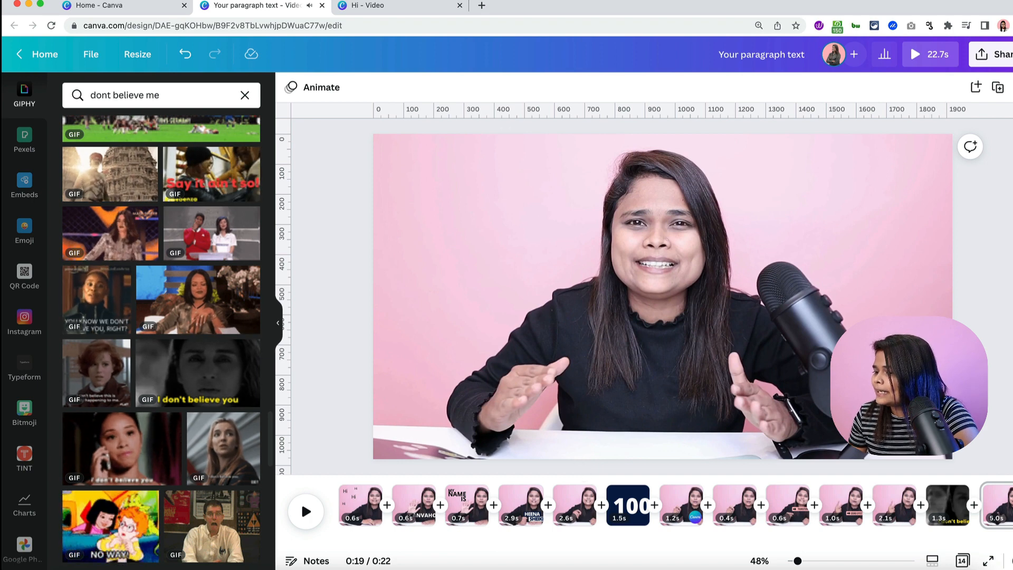
- Jump to the start of the final 1.6-second page and play it back
{"action": "left_click", "coordinate": [1003, 511]}
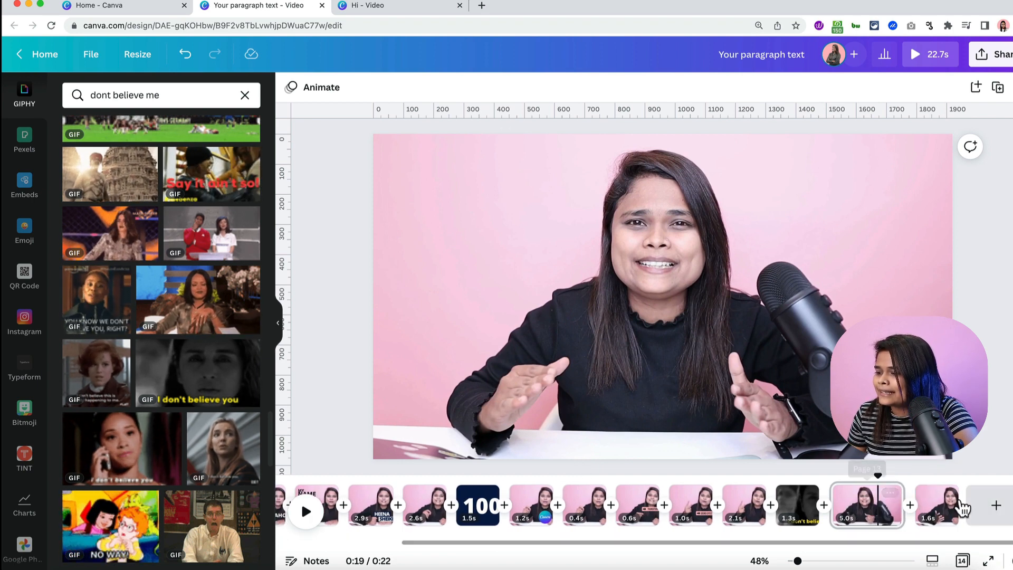
{"action": "left_click", "coordinate": [907, 477]}
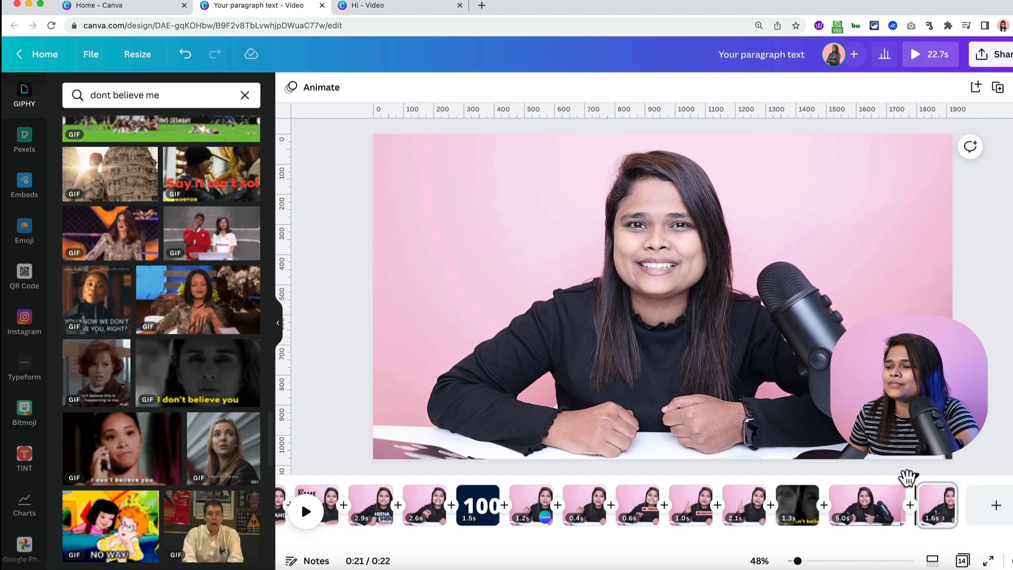
{"action": "key", "text": "space"}
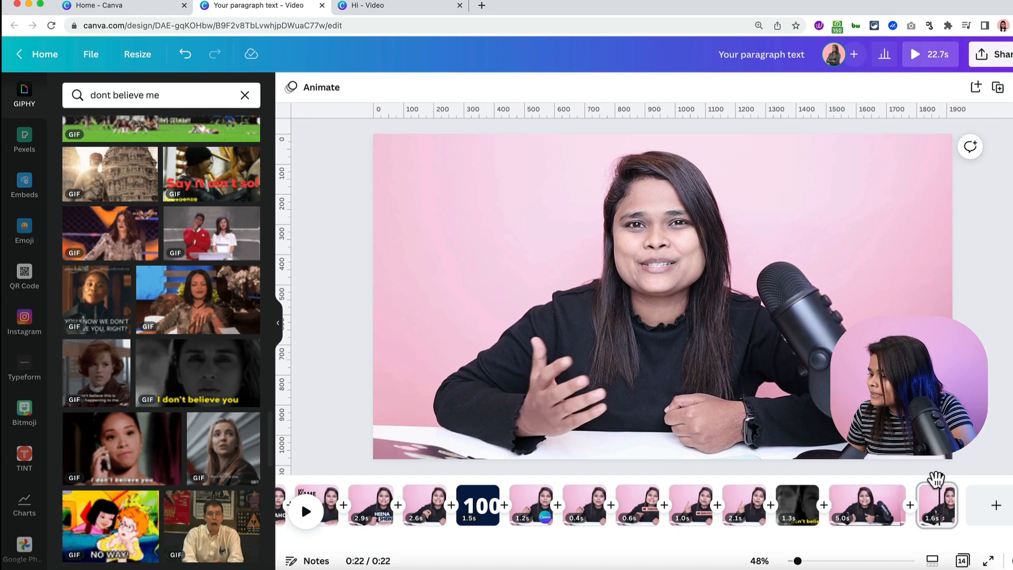
- Add a text box on the final page reading 'Lets go!!!'
{"action": "left_click", "coordinate": [918, 476]}
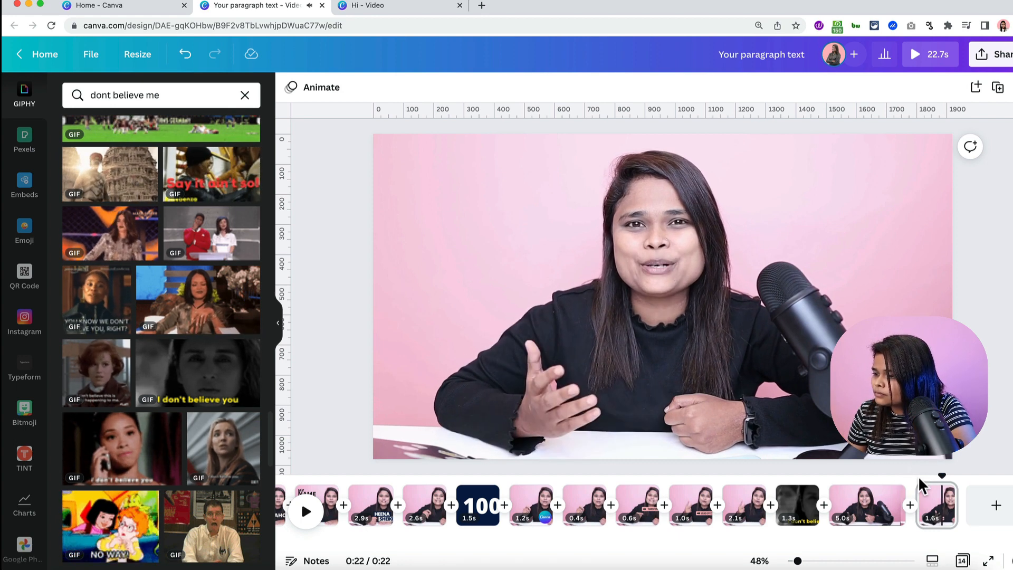
{"action": "key", "text": "t"}
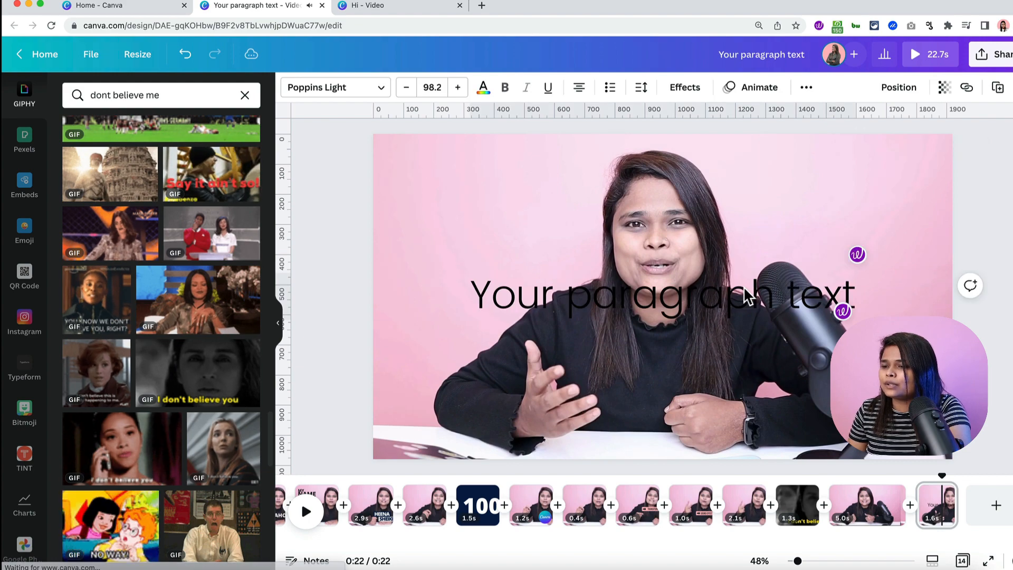
{"action": "double_click", "coordinate": [737, 289]}
{"action": "type", "text": "Lte"}
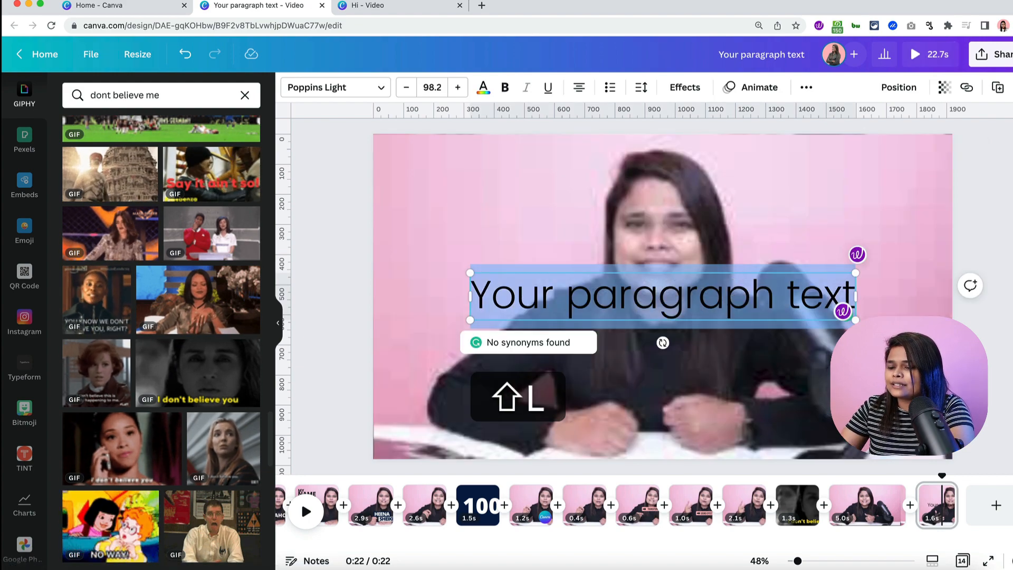
{"action": "key", "text": "BackSpace"}
{"action": "key", "text": "BackSpace"}
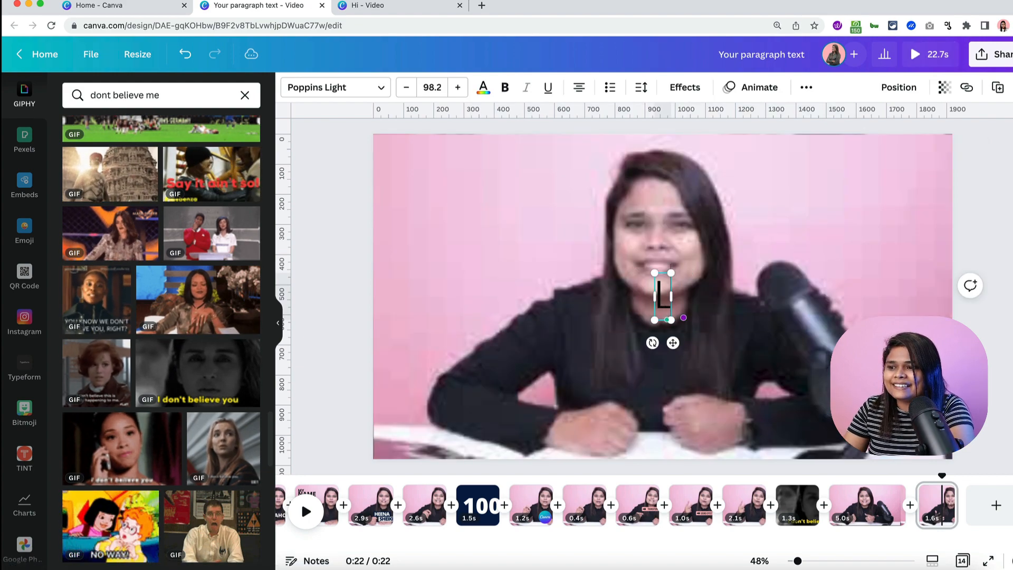
{"action": "type", "text": "ets"}
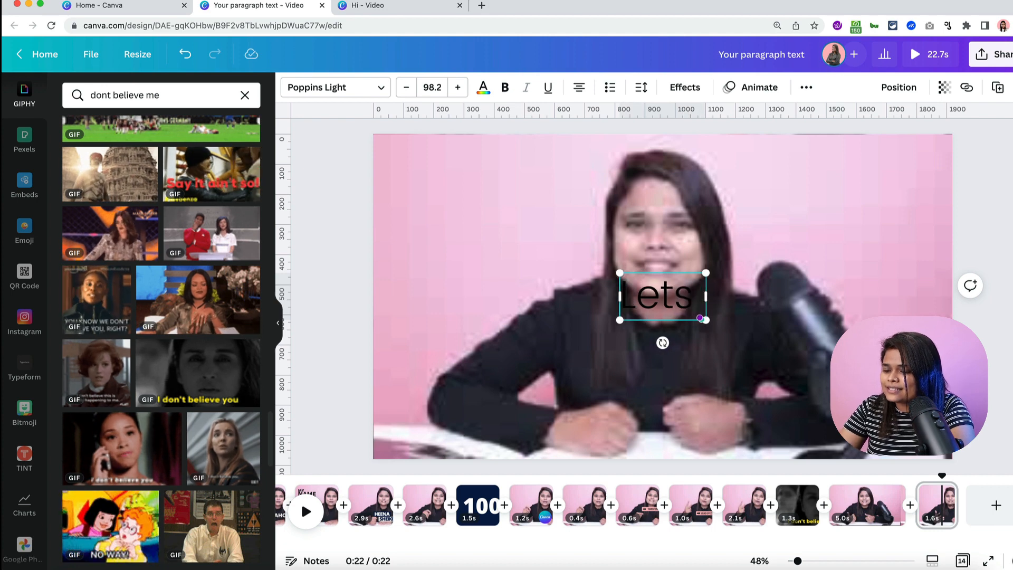
{"action": "type", "text": " go!!!"}
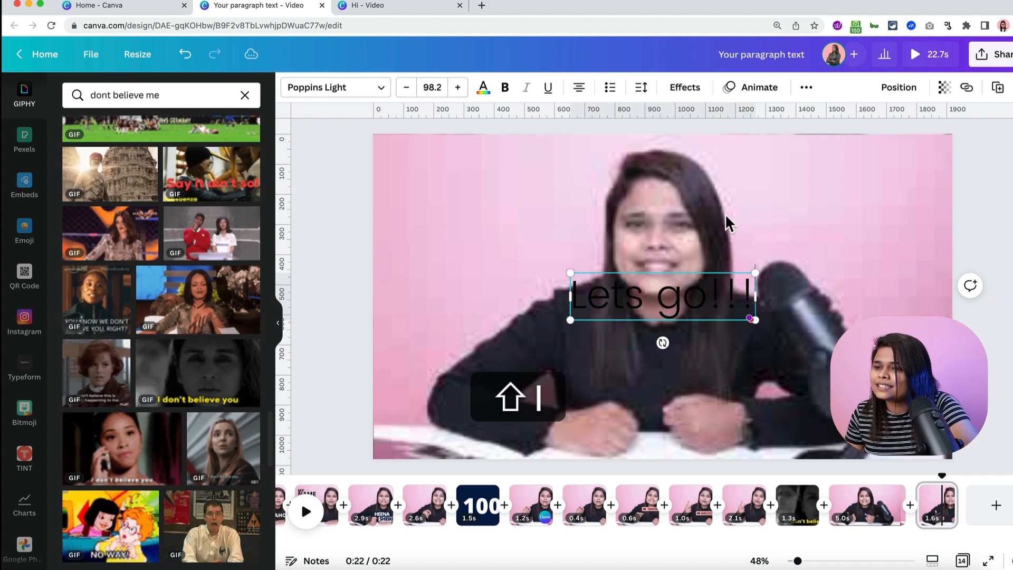
- Style the text as Open Sans Extra Bold, all uppercase, in white
{"action": "left_click", "coordinate": [354, 89]}
{"action": "type", "text": "open"}
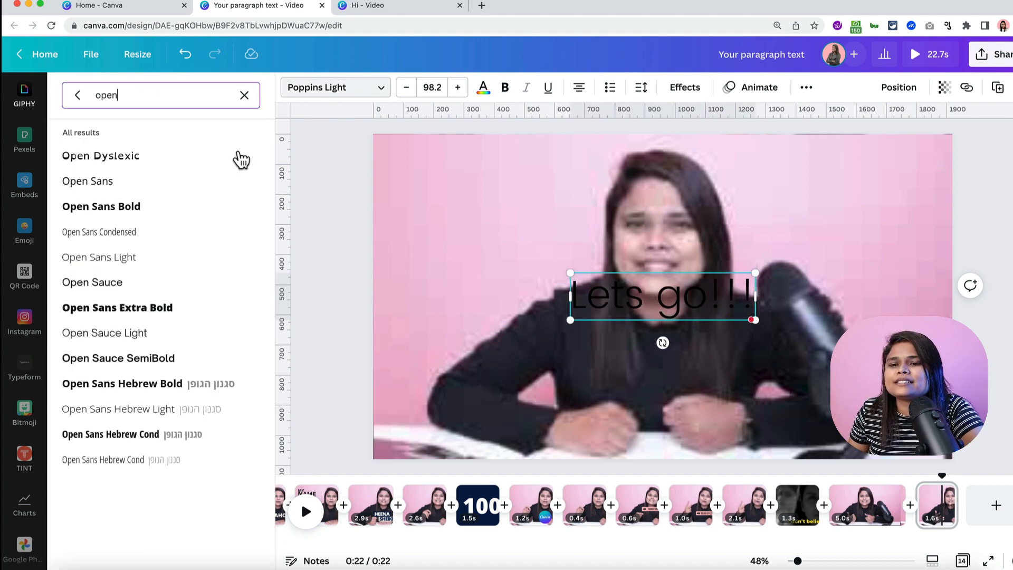
{"action": "left_click", "coordinate": [145, 308]}
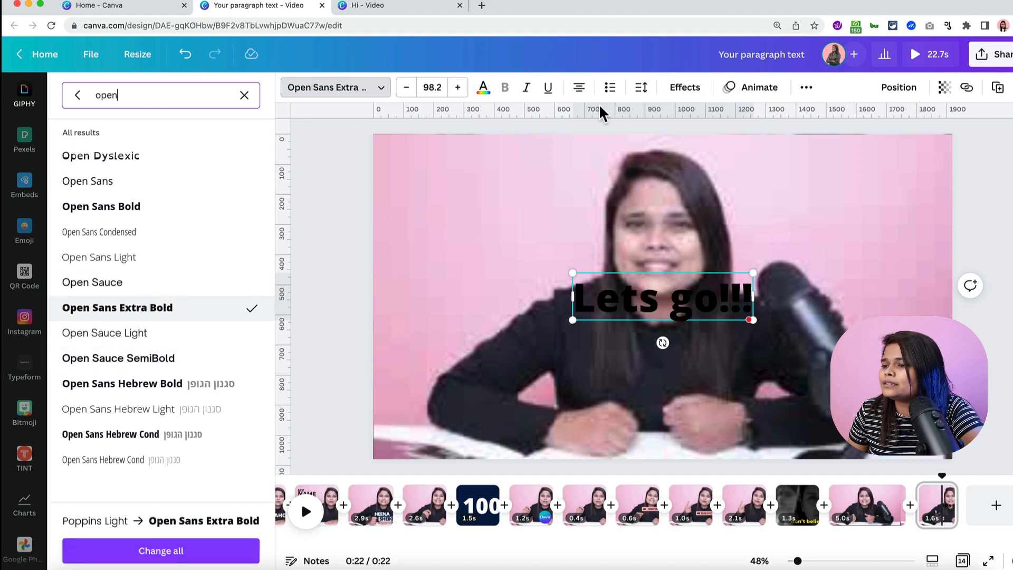
{"action": "left_click", "coordinate": [807, 88]}
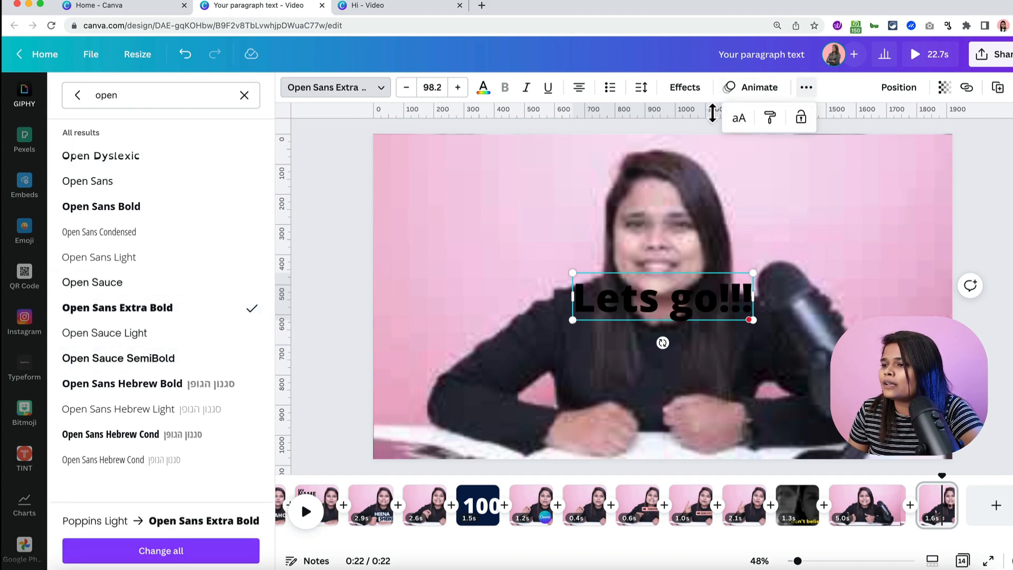
{"action": "left_click", "coordinate": [738, 119]}
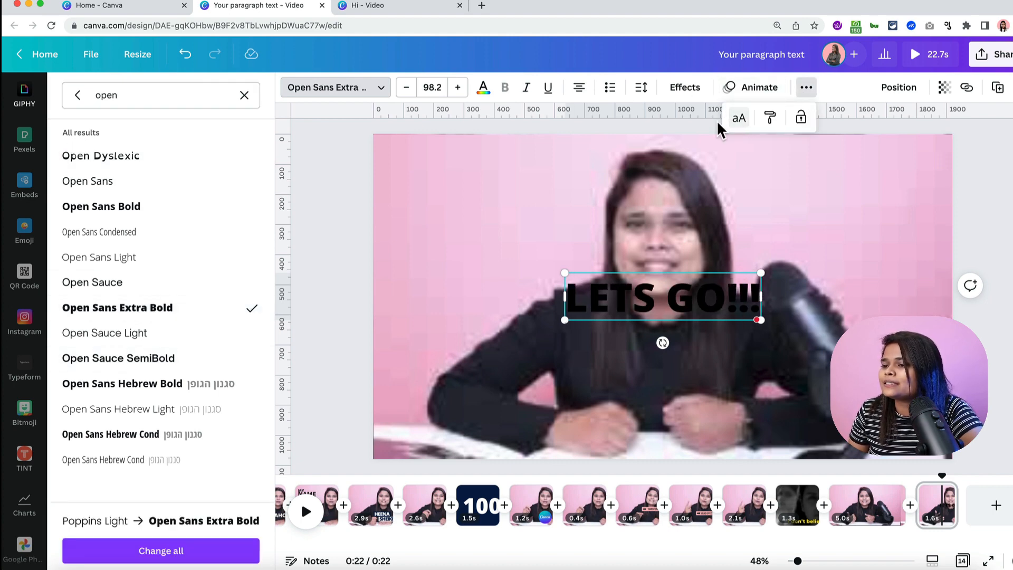
{"action": "left_click", "coordinate": [487, 91]}
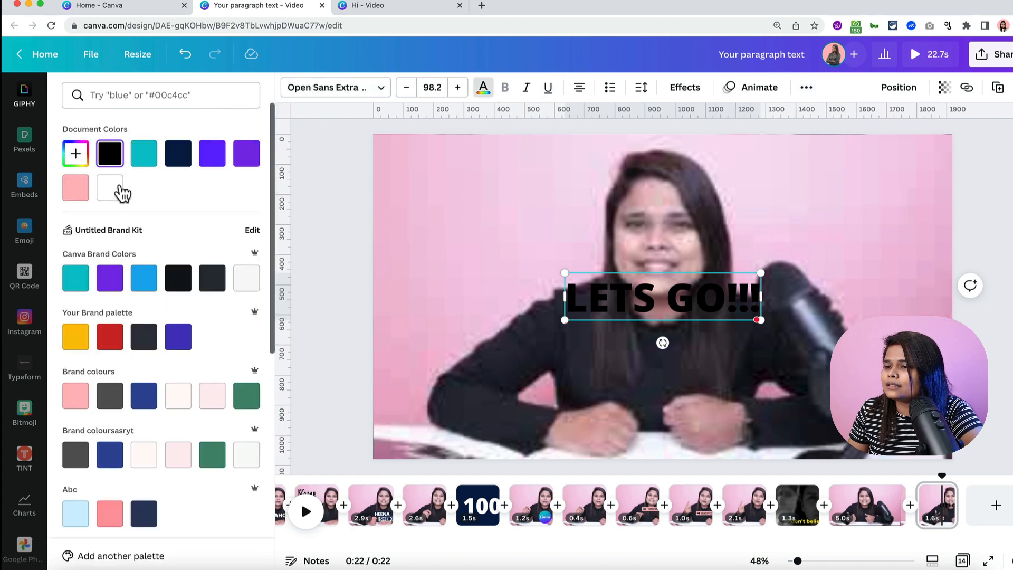
{"action": "left_click", "coordinate": [119, 189]}
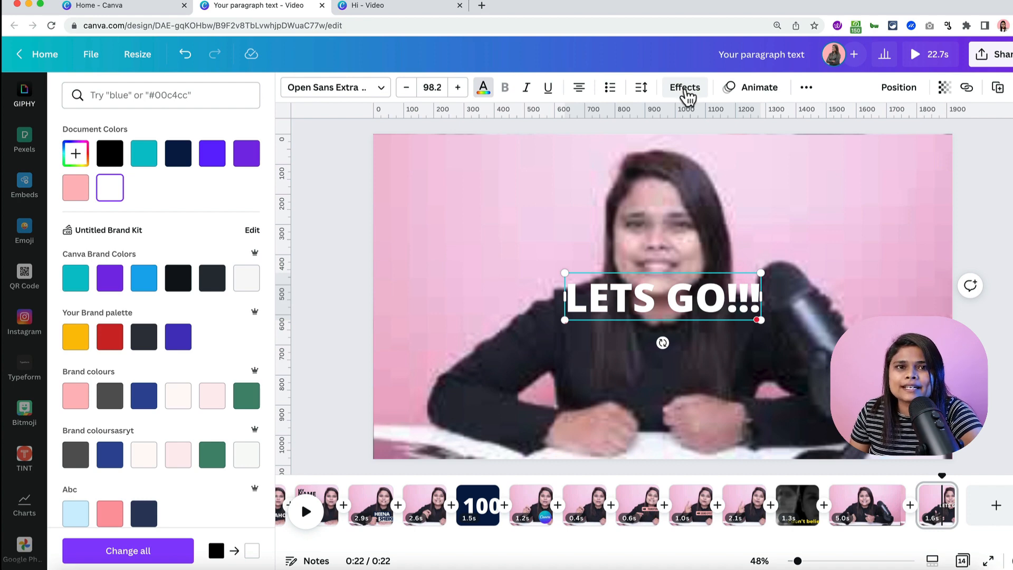
{"action": "left_click", "coordinate": [685, 88]}
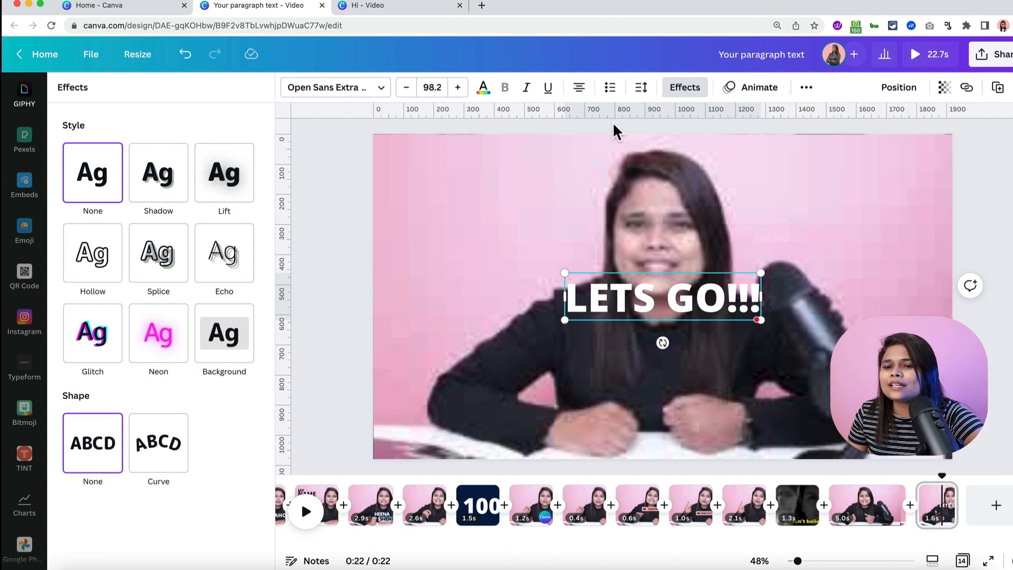
- Apply a black Splice effect with offset 0 to the 'LETS GO!!!' text
{"action": "left_click", "coordinate": [167, 264]}
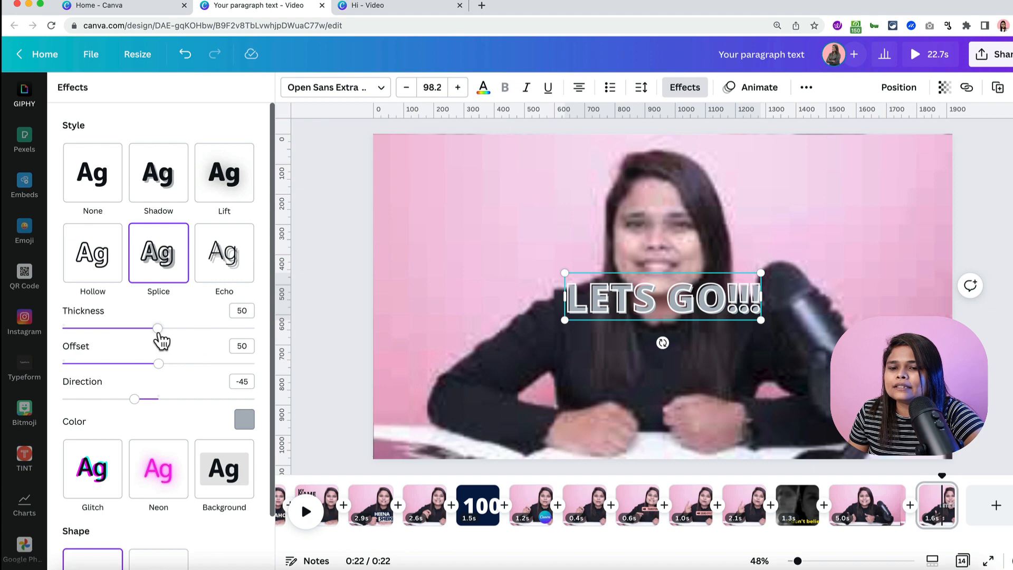
{"action": "left_click_drag", "start_coordinate": [158, 363], "coordinate": [60, 363]}
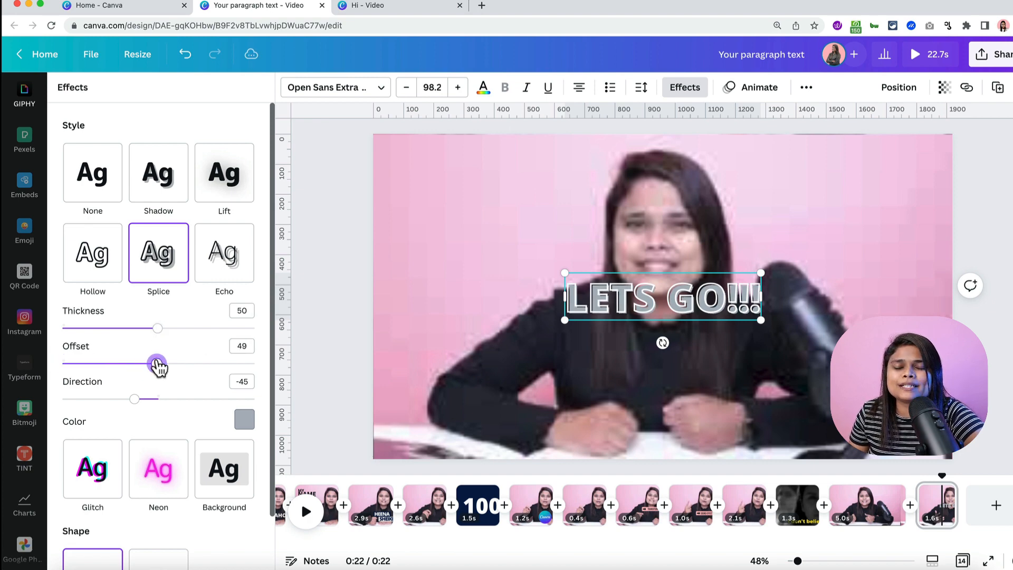
{"action": "left_click_drag", "start_coordinate": [157, 364], "coordinate": [60, 365]}
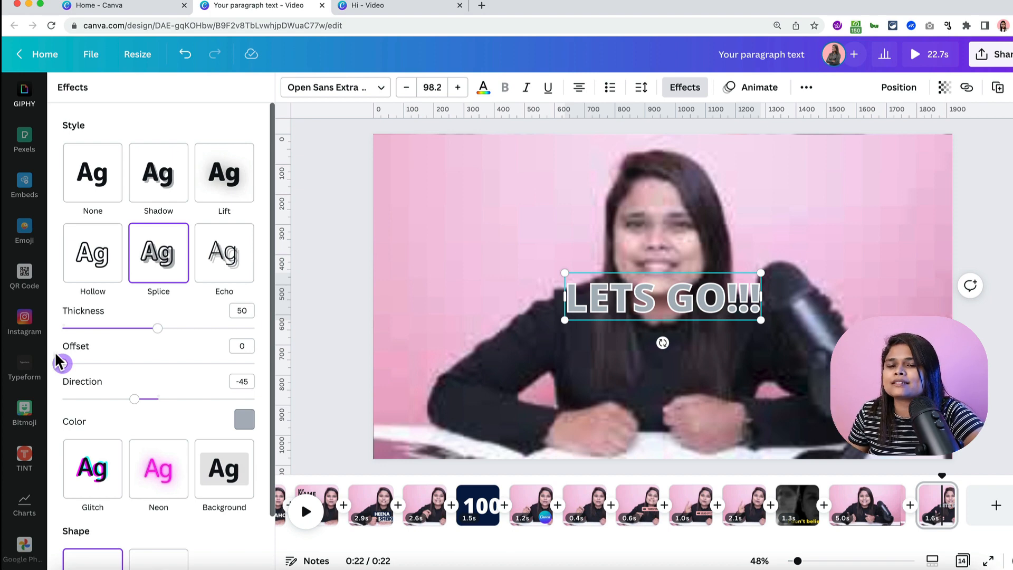
{"action": "left_click", "coordinate": [244, 422]}
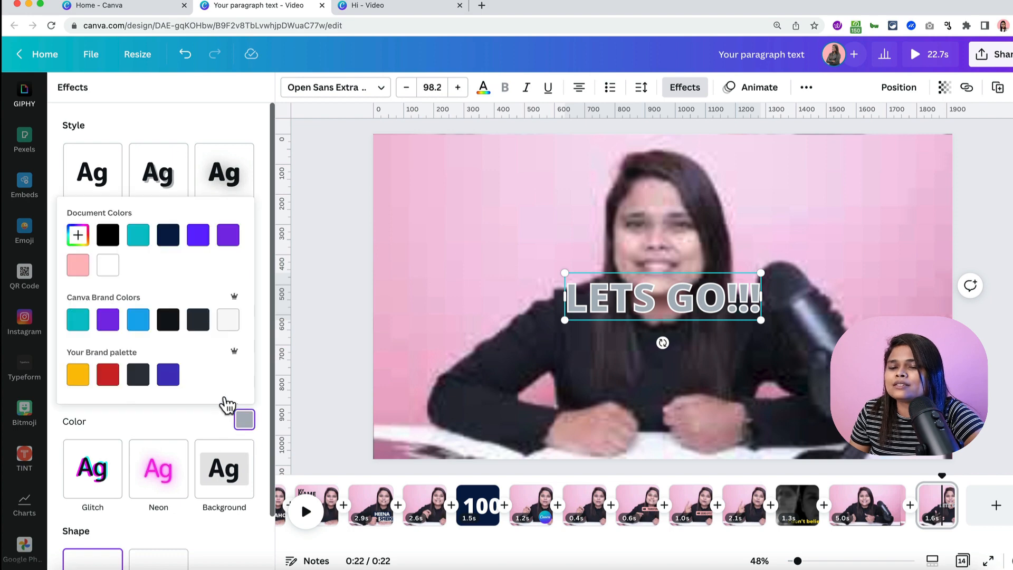
{"action": "left_click", "coordinate": [108, 236]}
- Move 'LETS GO!!!' lower and right, enlarge it to size 152, then return to the first page
{"action": "left_click_drag", "start_coordinate": [714, 300], "coordinate": [715, 370]}
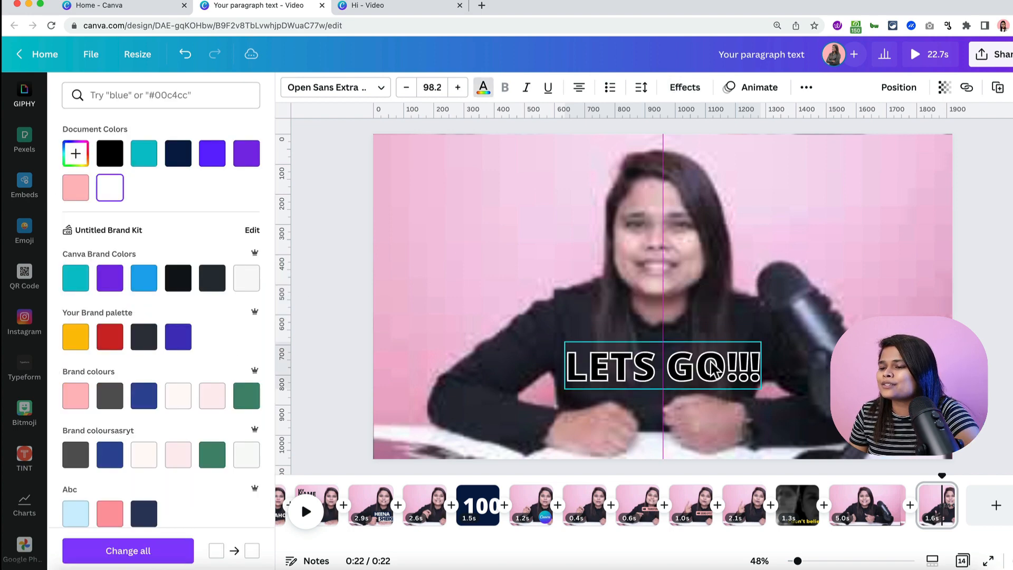
{"action": "left_click_drag", "start_coordinate": [565, 344], "coordinate": [459, 317]}
{"action": "left_click_drag", "start_coordinate": [718, 373], "coordinate": [776, 374]}
{"action": "left_click", "coordinate": [971, 390]}
{"action": "left_click", "coordinate": [971, 391]}
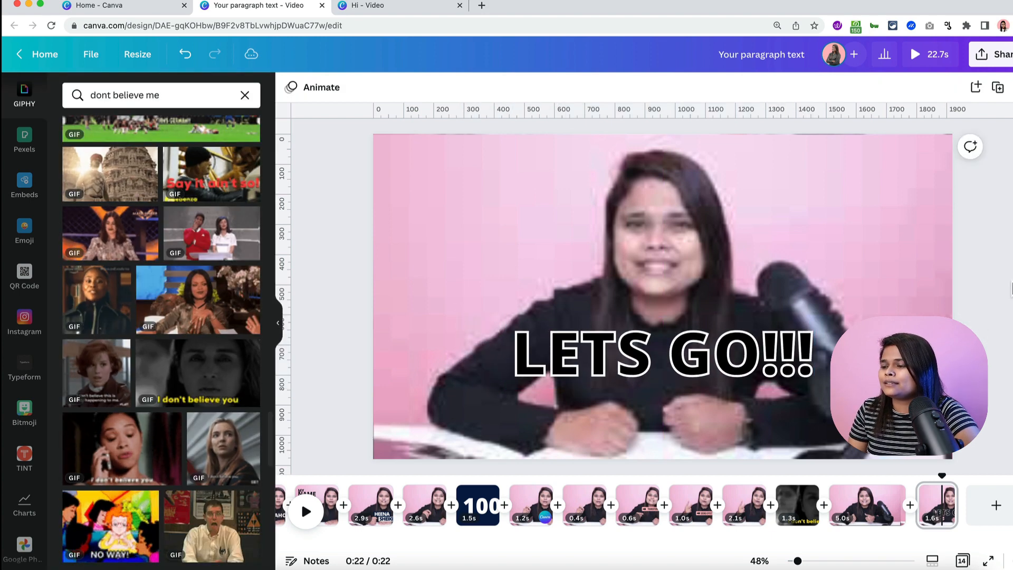
{"action": "scroll", "coordinate": [391, 523], "scroll_direction": "left", "scroll_amount": 3}
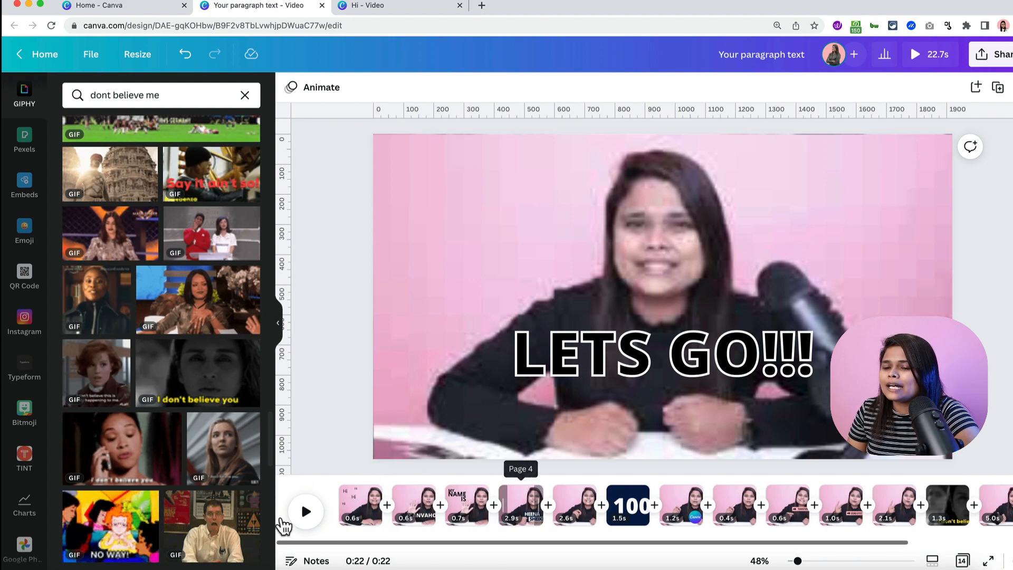
{"action": "left_click", "coordinate": [337, 478]}
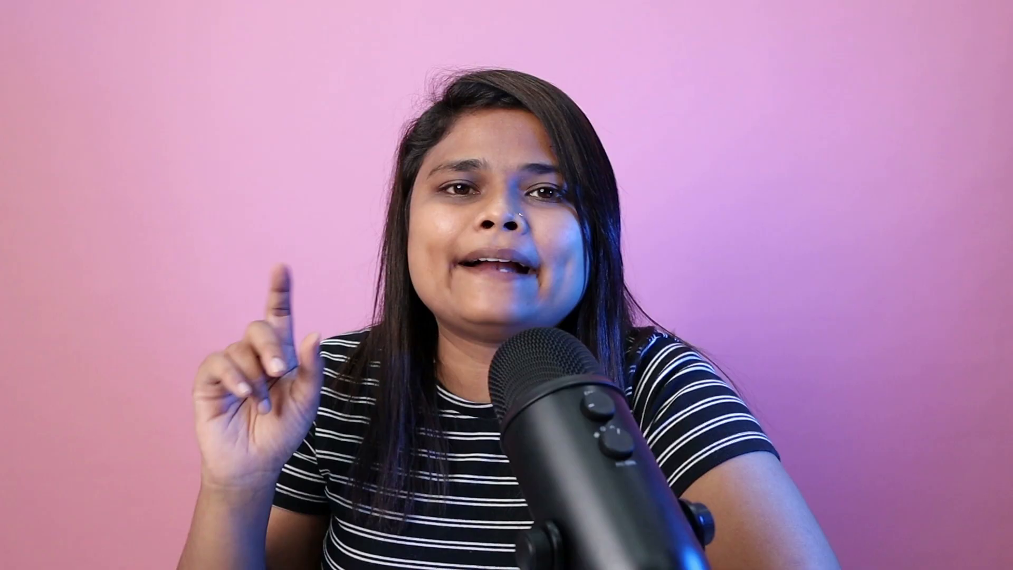
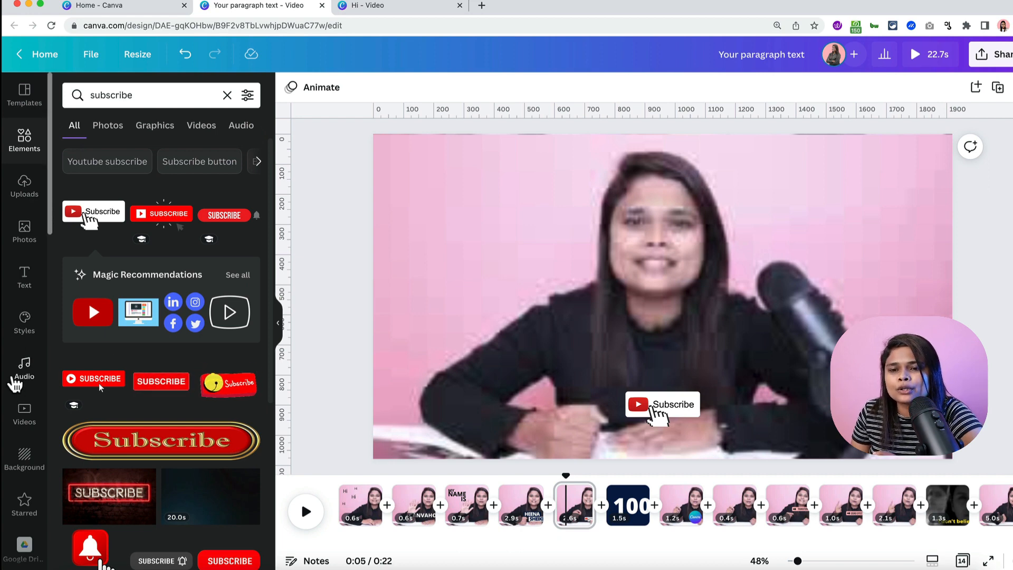
- Open the Audio library from the left sidebar
{"action": "left_click", "coordinate": [16, 382]}
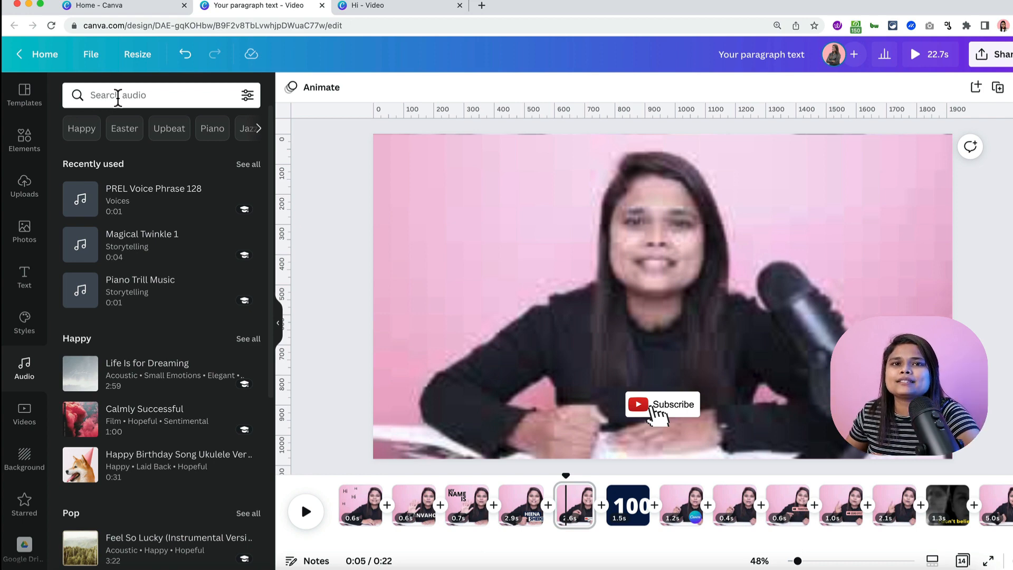
{"action": "left_click", "coordinate": [118, 97]}
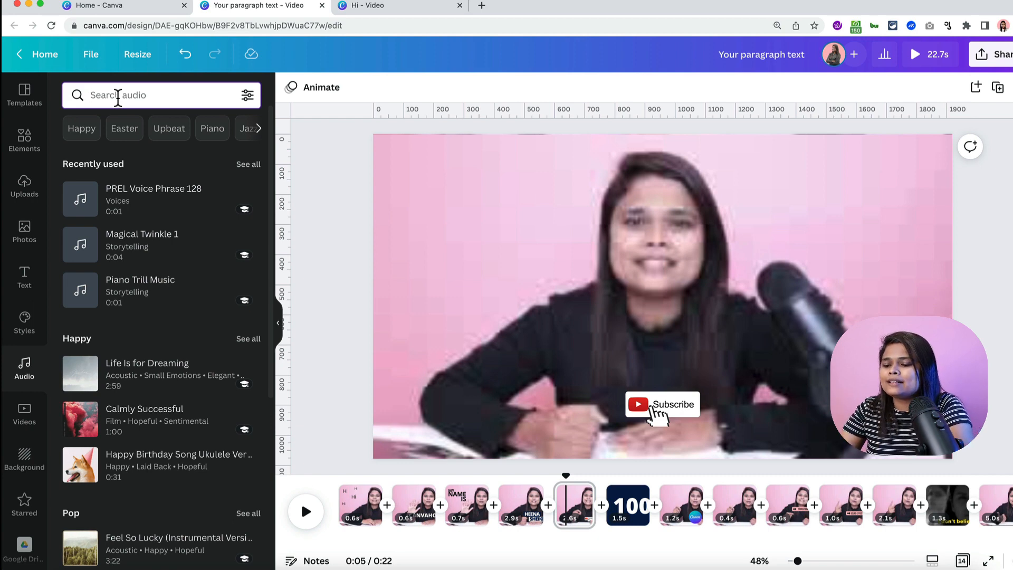
{"action": "type", "text": "whip"}
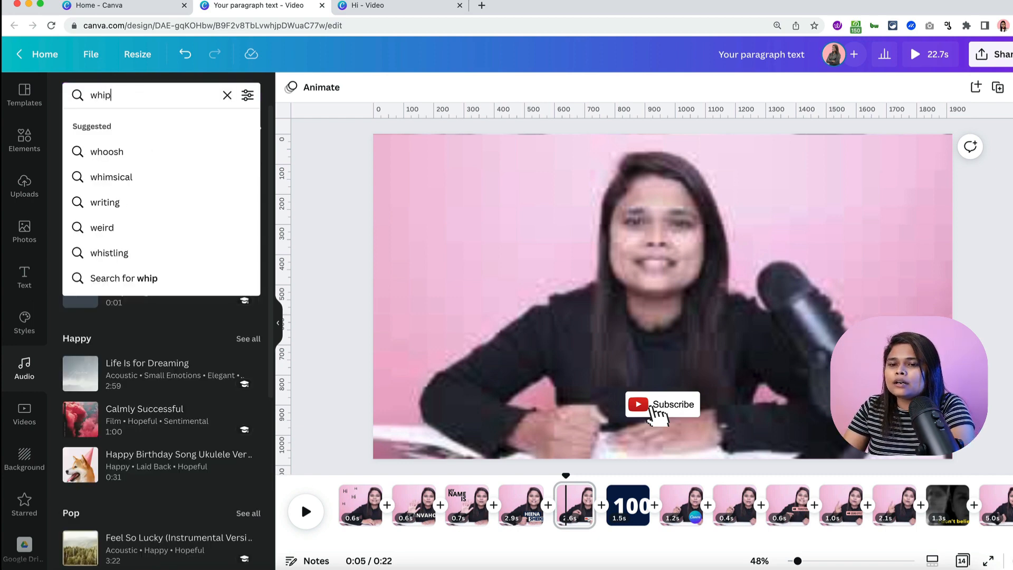
{"action": "type", "text": " whoos"}
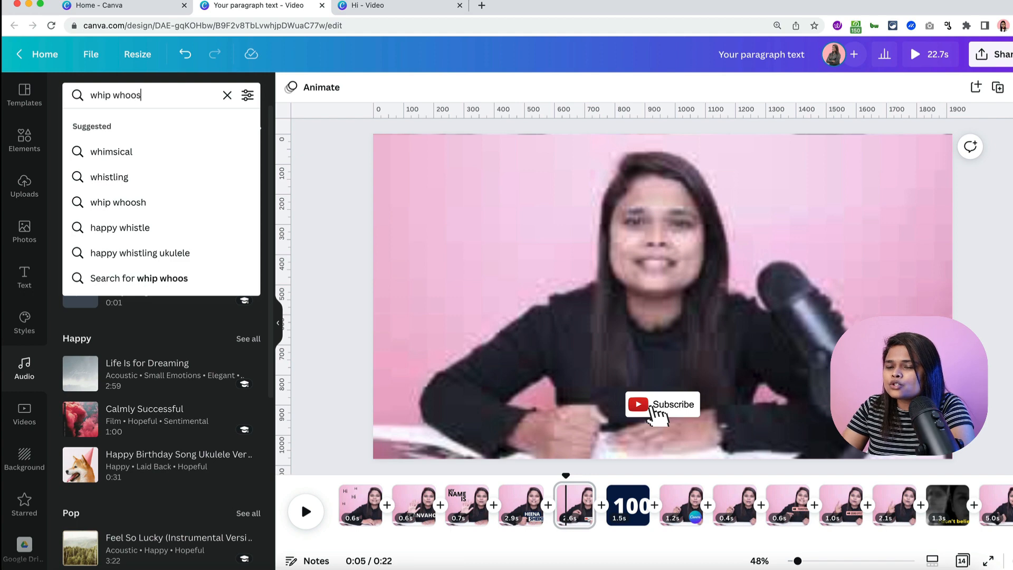
{"action": "type", "text": "h swoosh"}
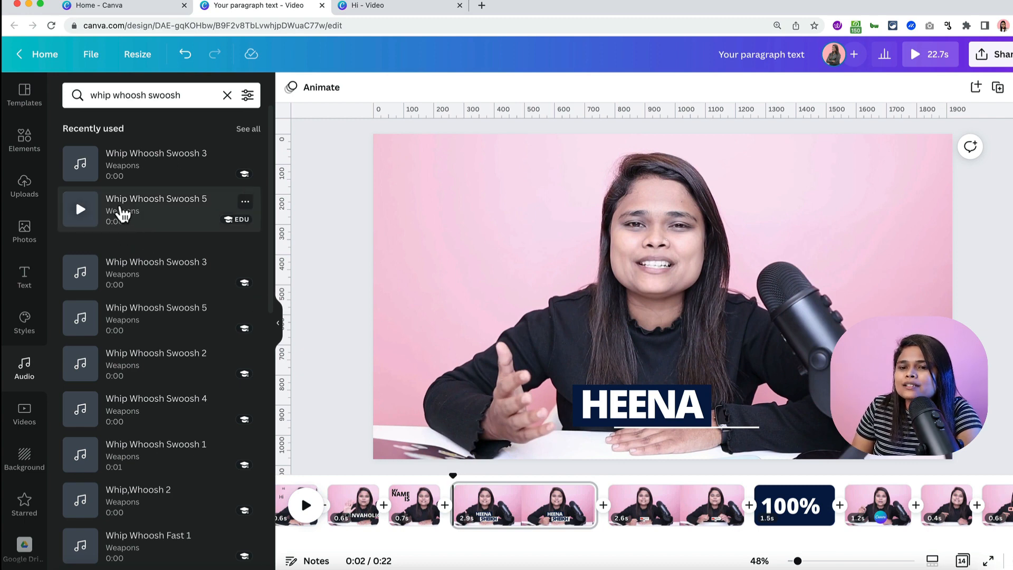
{"action": "left_click", "coordinate": [84, 210]}
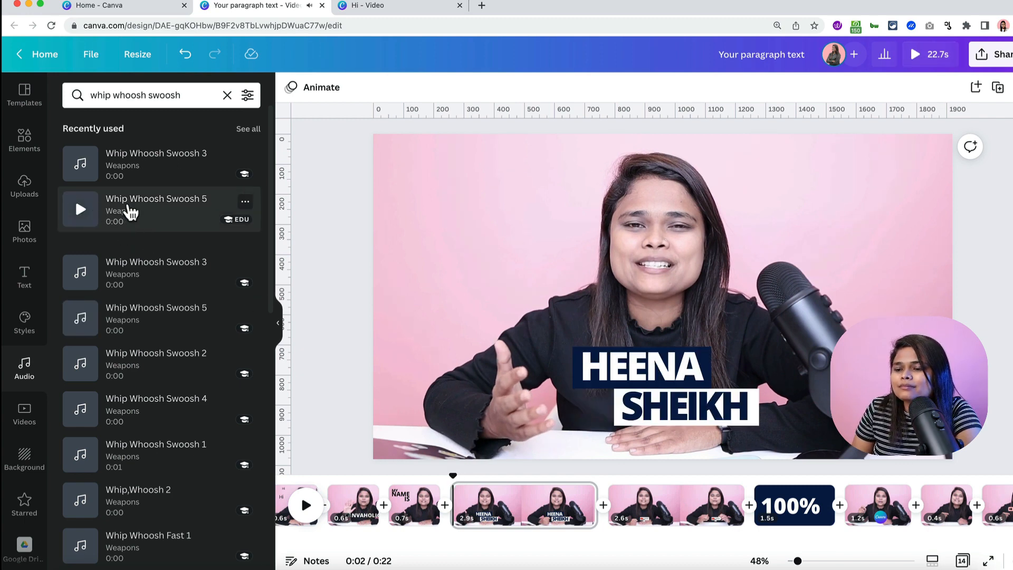
{"action": "left_click_drag", "start_coordinate": [130, 212], "coordinate": [465, 528]}
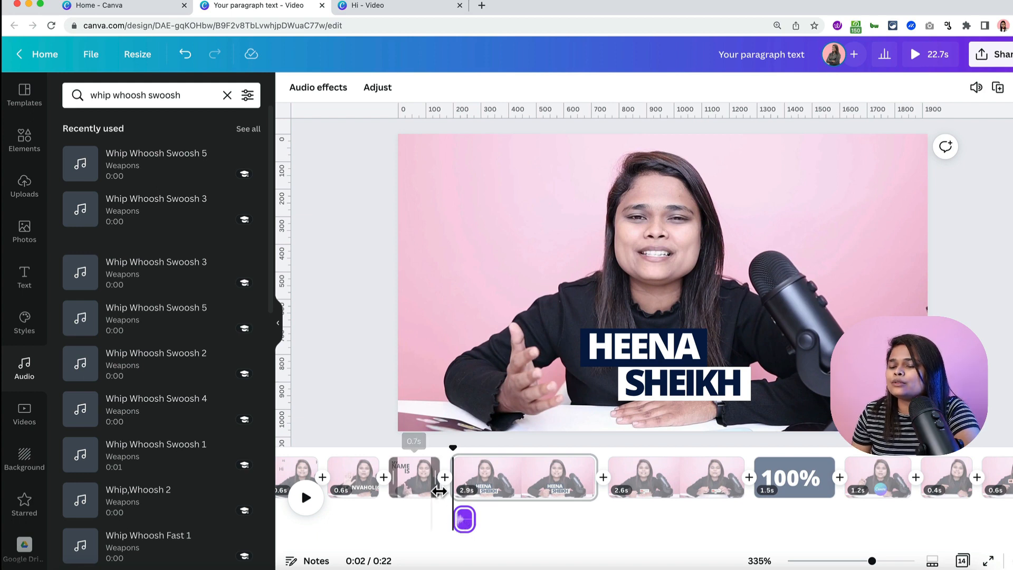
- Play back the whoosh, then select the 2.6s Subscribe clip and park the playhead at 0:05
{"action": "key", "text": "space"}
{"action": "key", "text": "space"}
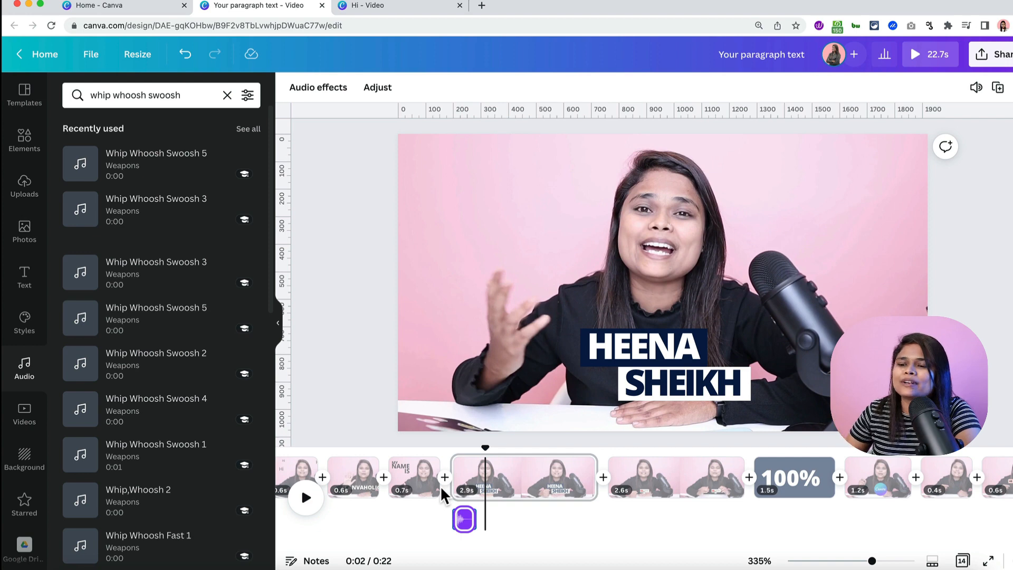
{"action": "key", "text": "space"}
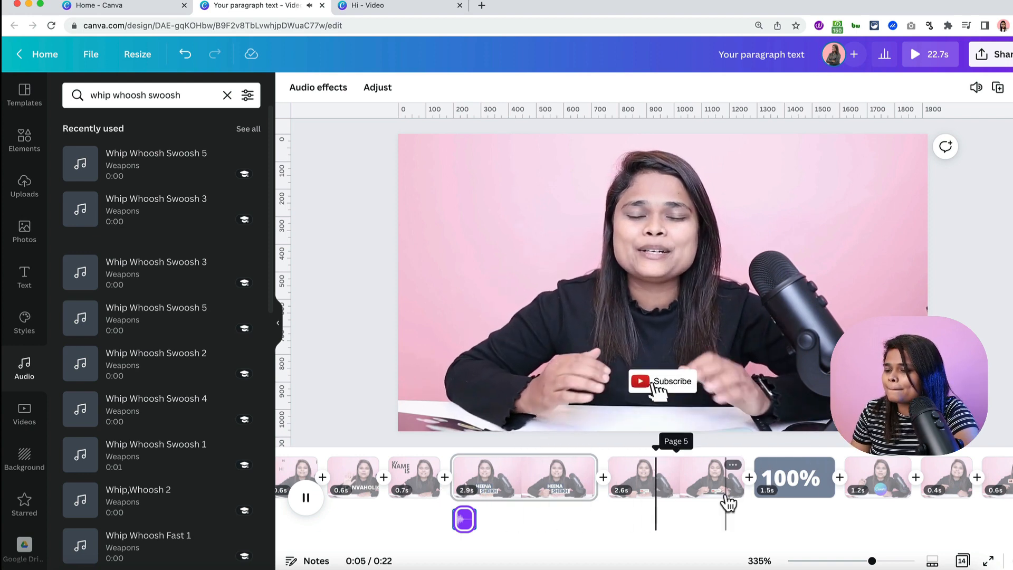
{"action": "left_click", "coordinate": [670, 489]}
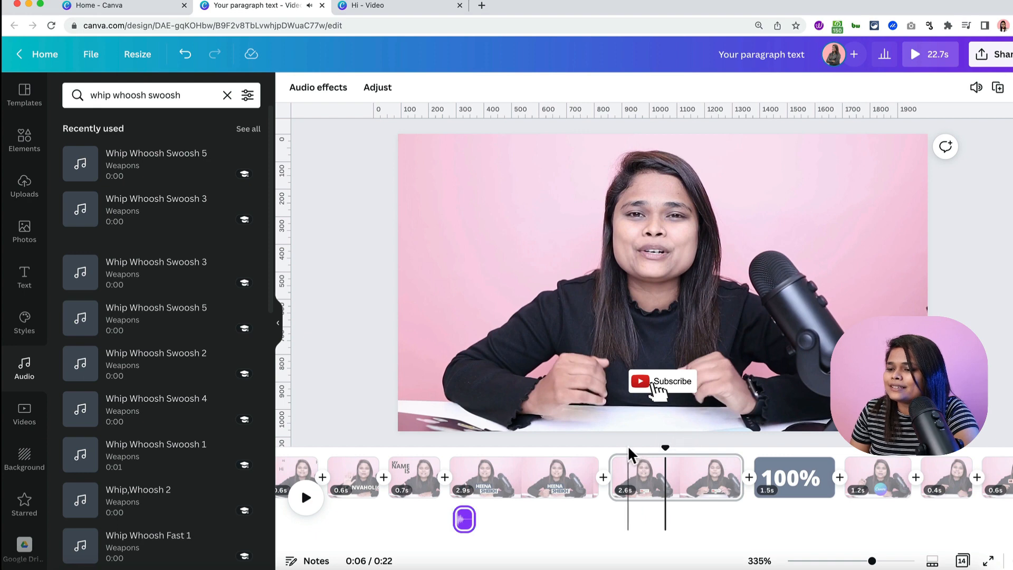
{"action": "left_click_drag", "start_coordinate": [665, 448], "coordinate": [625, 451]}
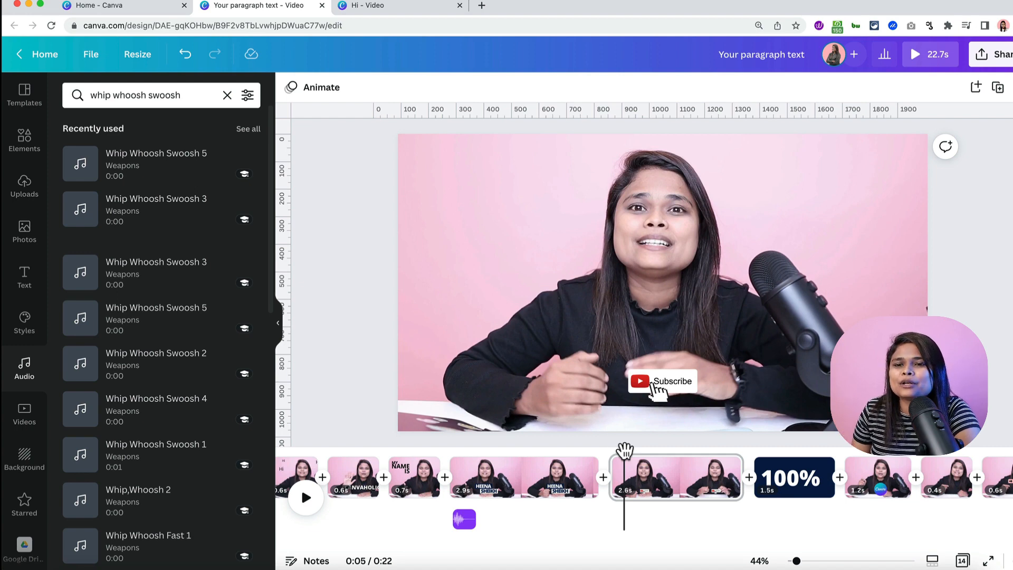
- Search 'youtube subscribe' and place PREL Voice Phrase 128 under the 2.6s Subscribe clip
{"action": "left_click", "coordinate": [227, 95]}
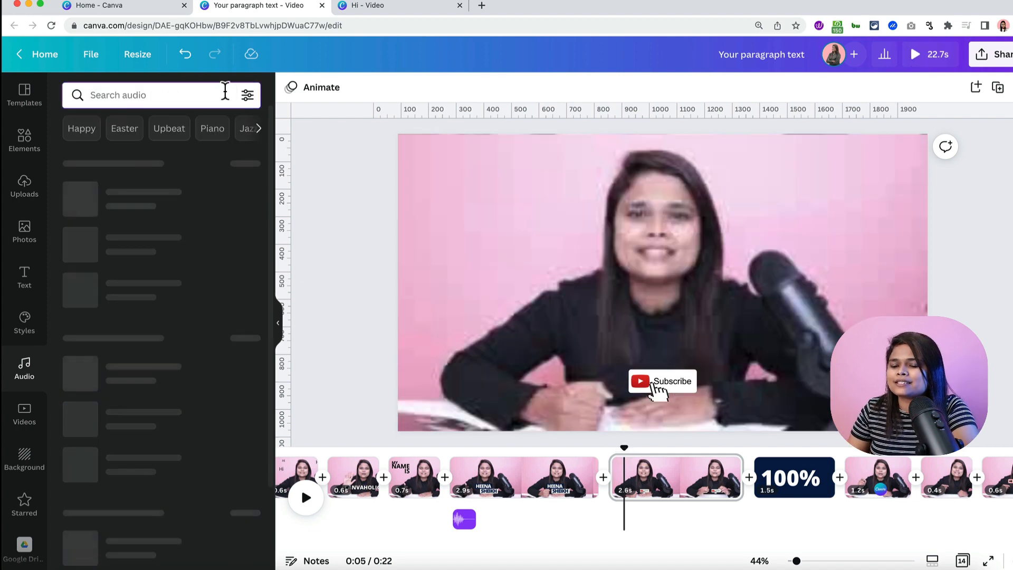
{"action": "type", "text": "subs"}
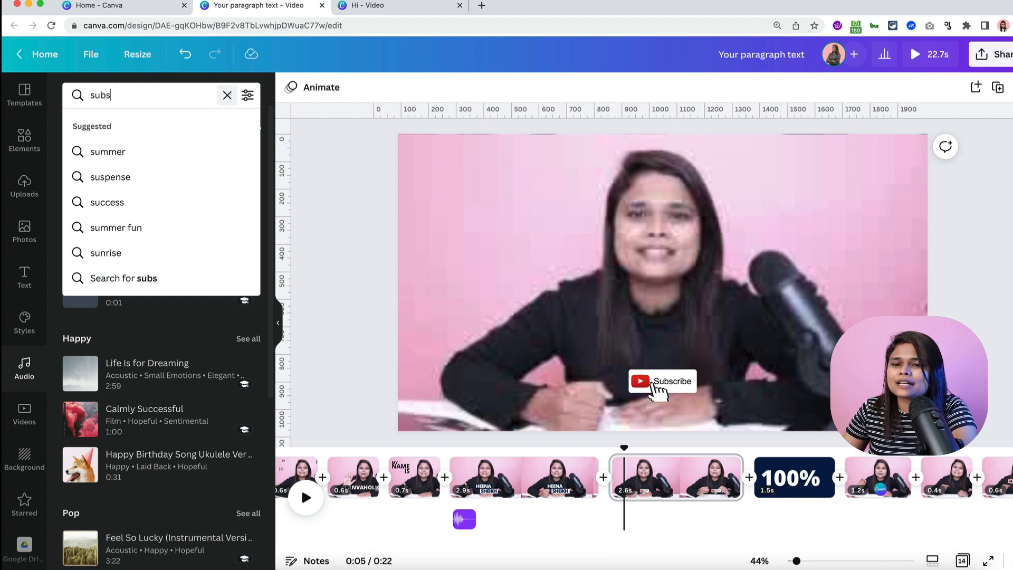
{"action": "key", "text": "BackSpace"}
{"action": "key", "text": "BackSpace"}
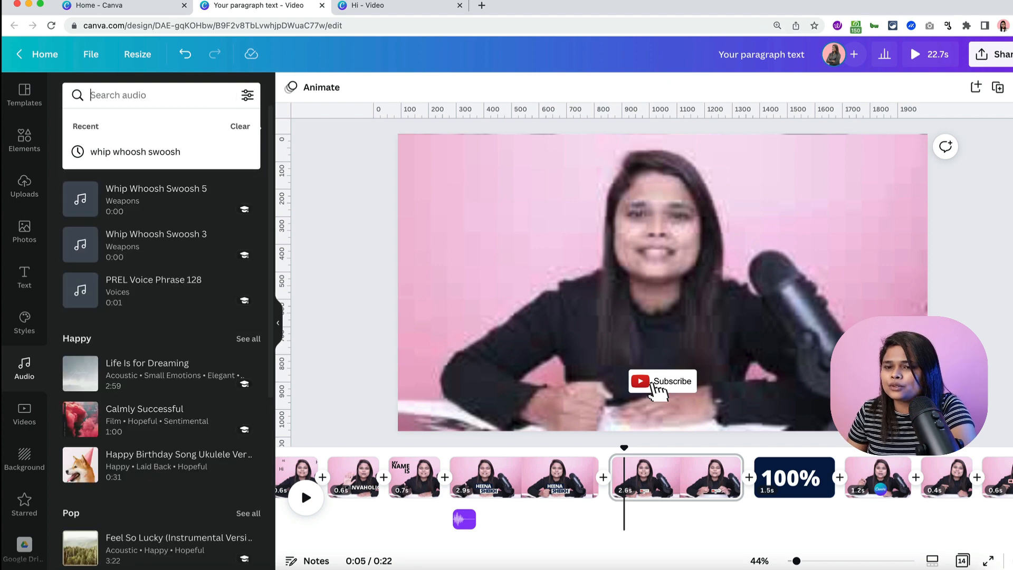
{"action": "type", "text": "youtub"}
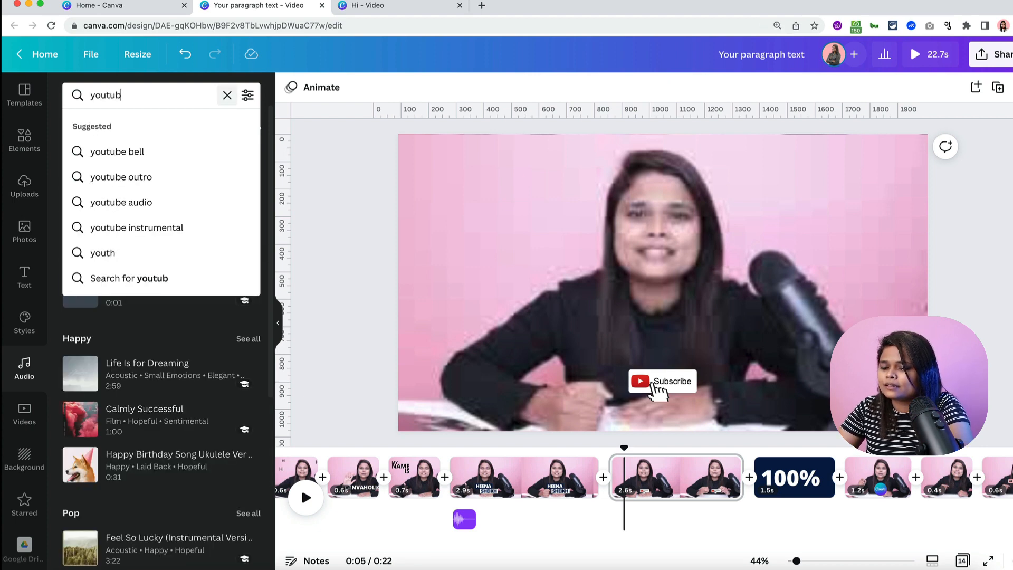
{"action": "type", "text": "e subscr"}
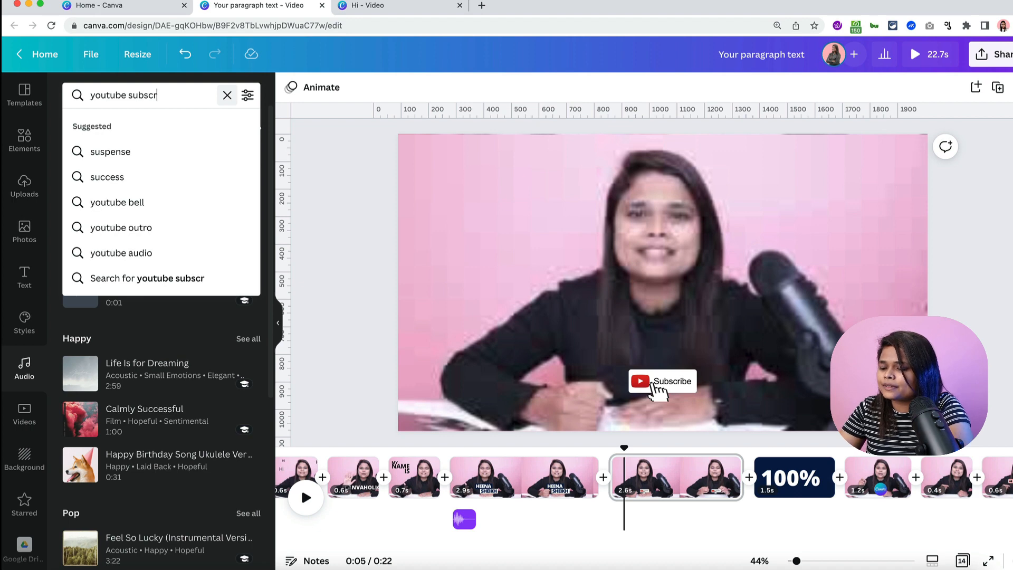
{"action": "type", "text": "ibe"}
{"action": "key", "text": "Return"}
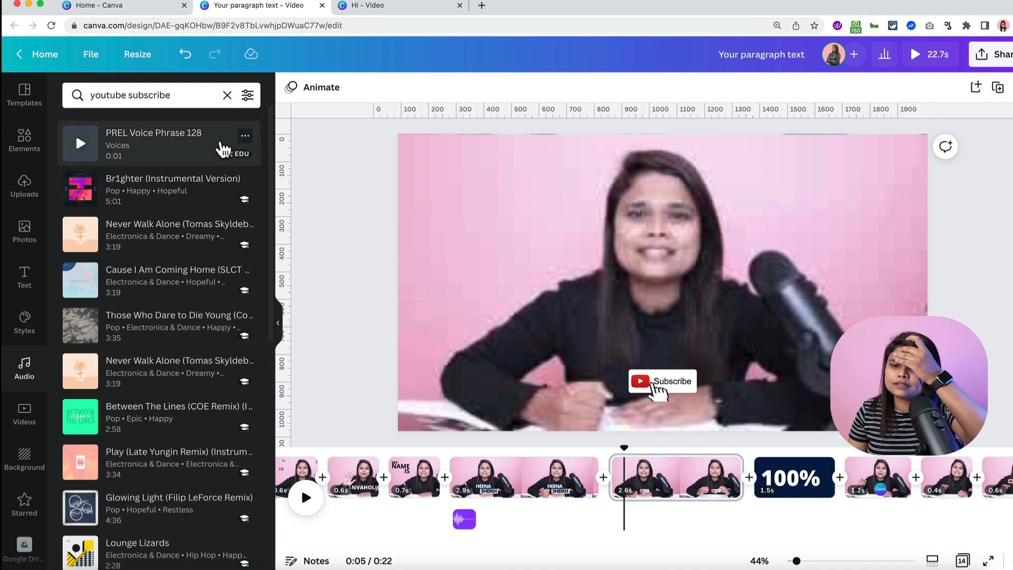
{"action": "left_click", "coordinate": [81, 150]}
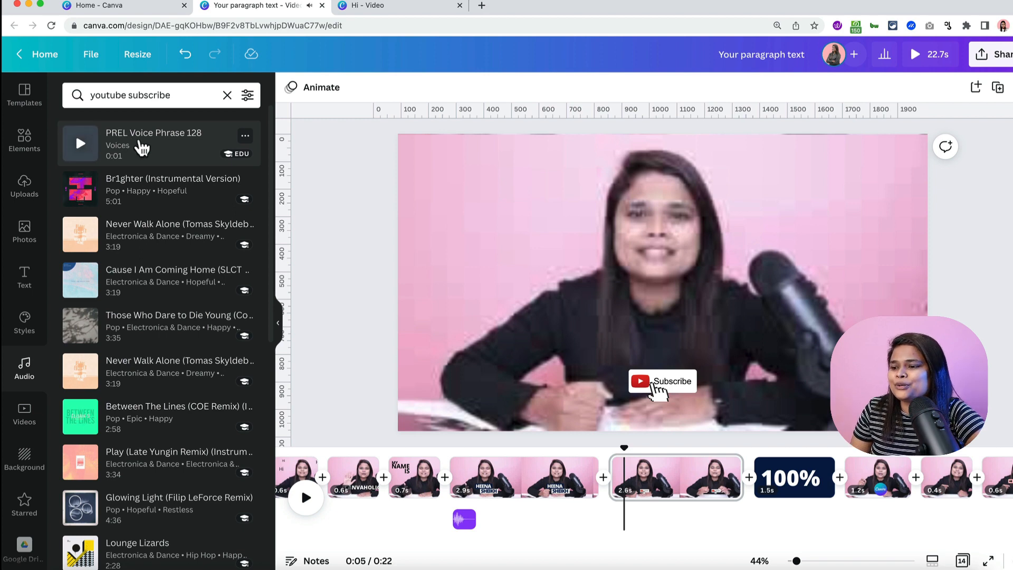
{"action": "left_click_drag", "start_coordinate": [123, 139], "coordinate": [609, 505]}
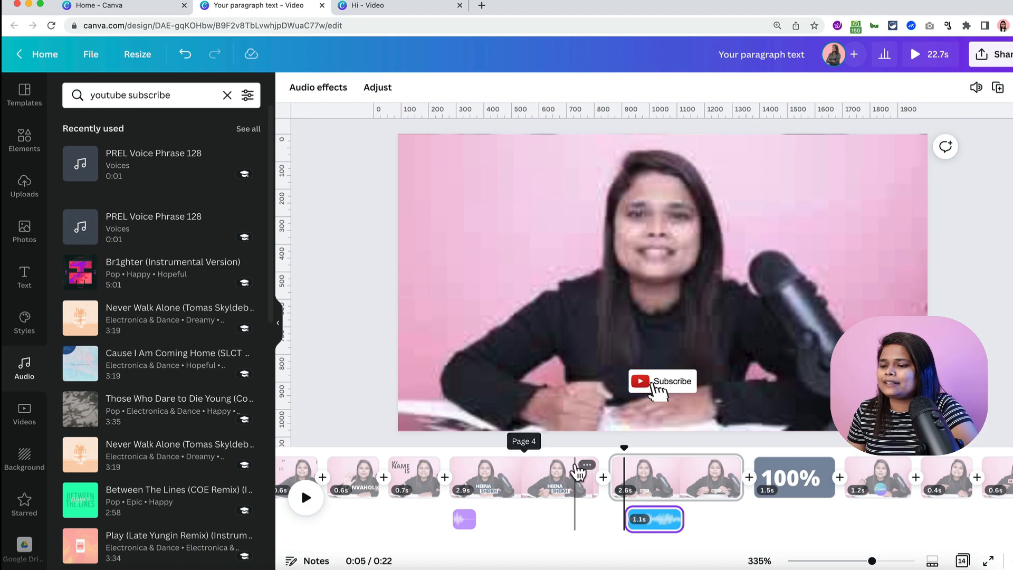
{"action": "left_click", "coordinate": [601, 450]}
{"action": "key", "text": "space"}
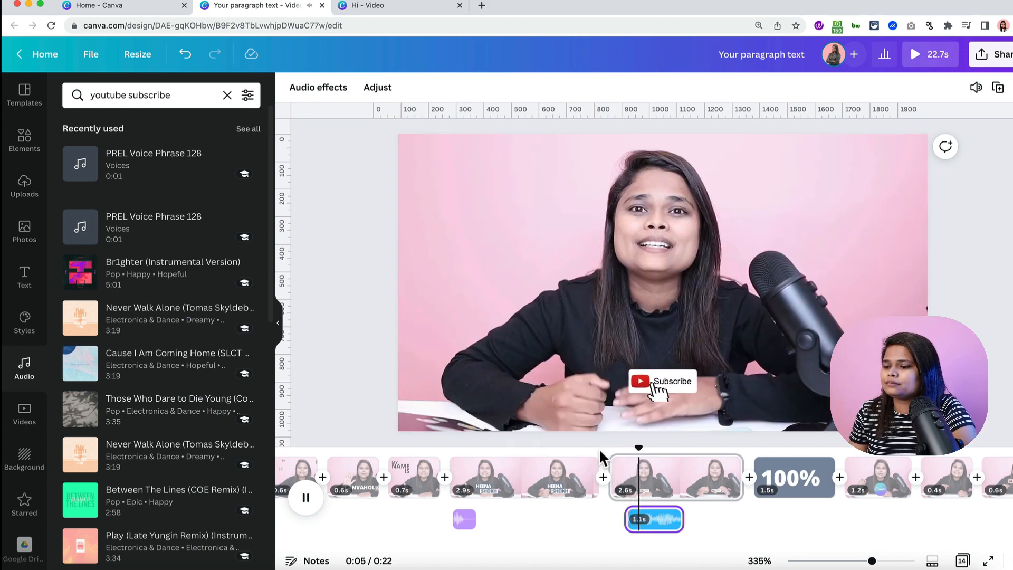
{"action": "key", "text": "space"}
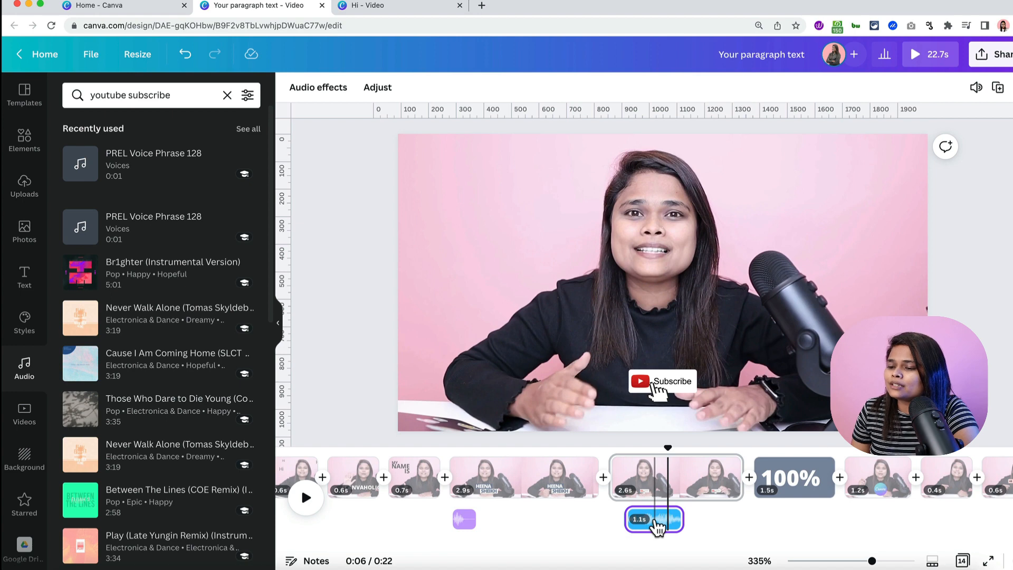
- Lower the PREL Voice Phrase 128 volume to 22 and replay from the Subscribe insert
{"action": "left_click", "coordinate": [977, 87]}
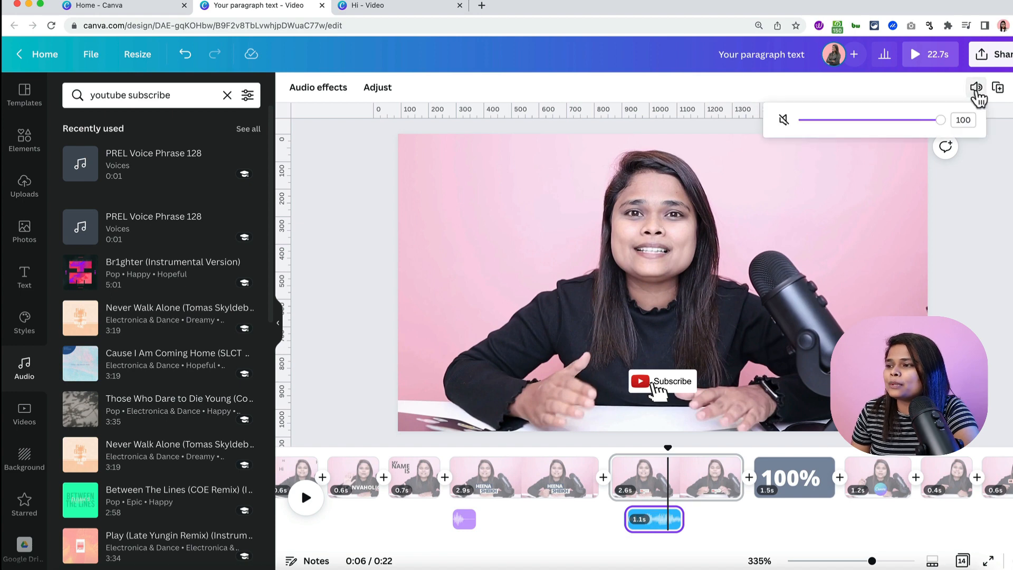
{"action": "left_click", "coordinate": [881, 121]}
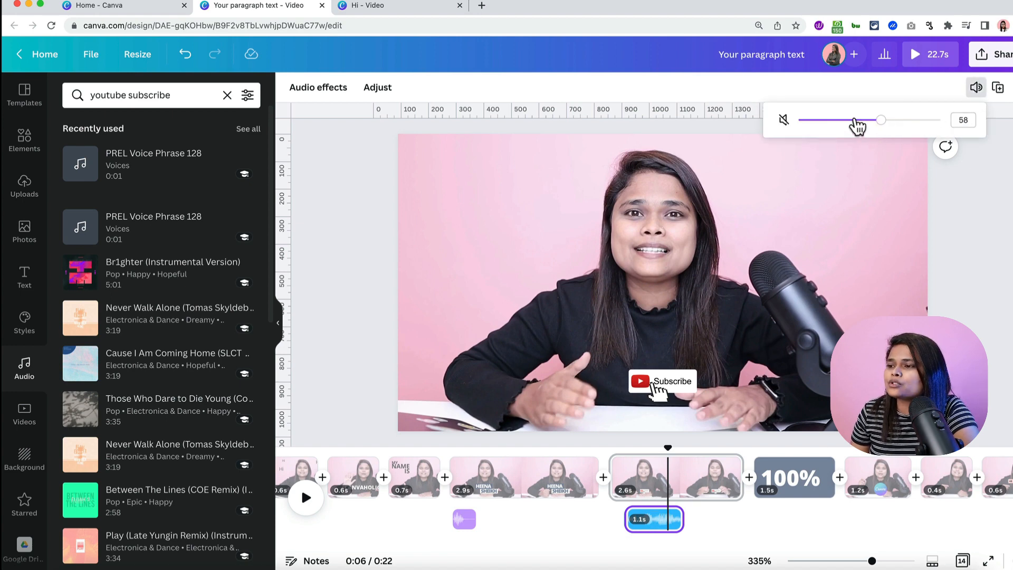
{"action": "left_click_drag", "start_coordinate": [857, 121], "coordinate": [843, 122]}
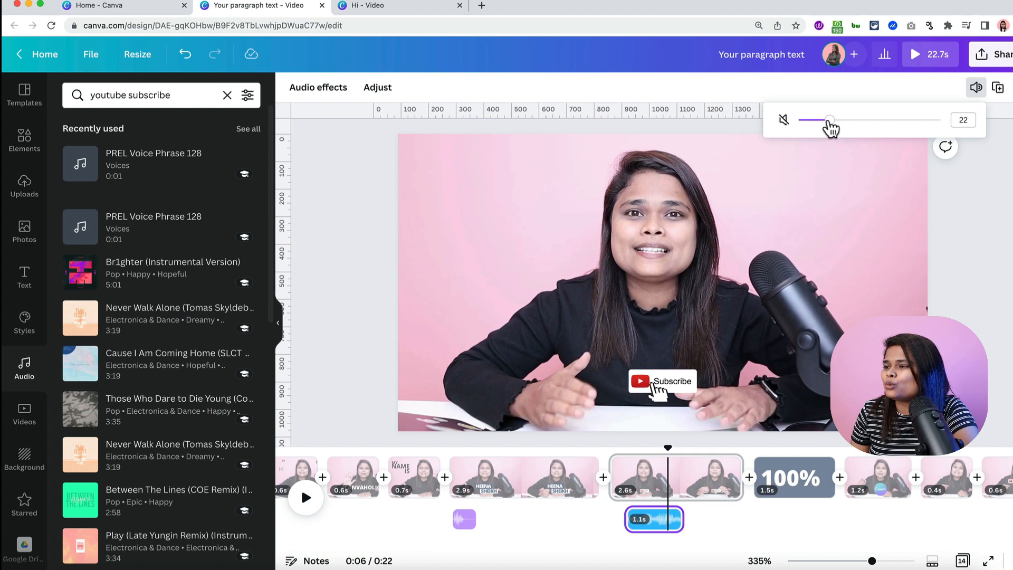
{"action": "left_click", "coordinate": [952, 245]}
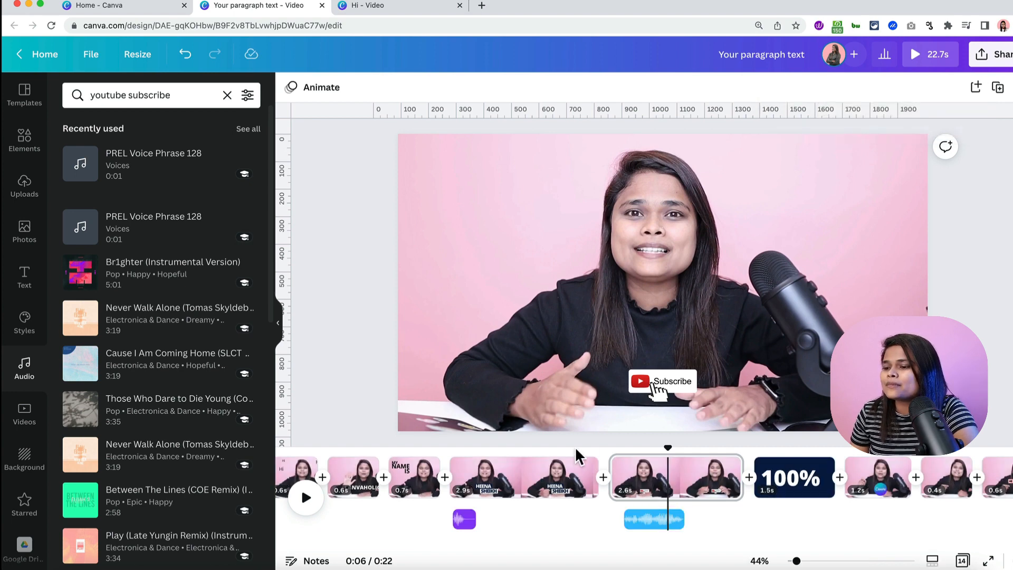
{"action": "left_click", "coordinate": [598, 448]}
- Preview playback around the 100% page, then clear the 'youtube subscribe' audio search
{"action": "key", "text": "space"}
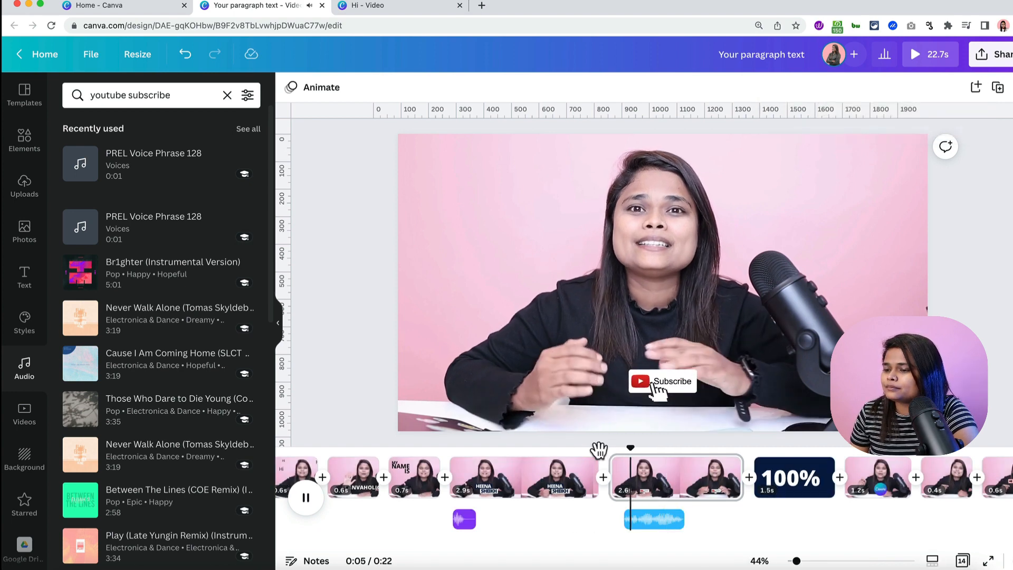
{"action": "key", "text": "space"}
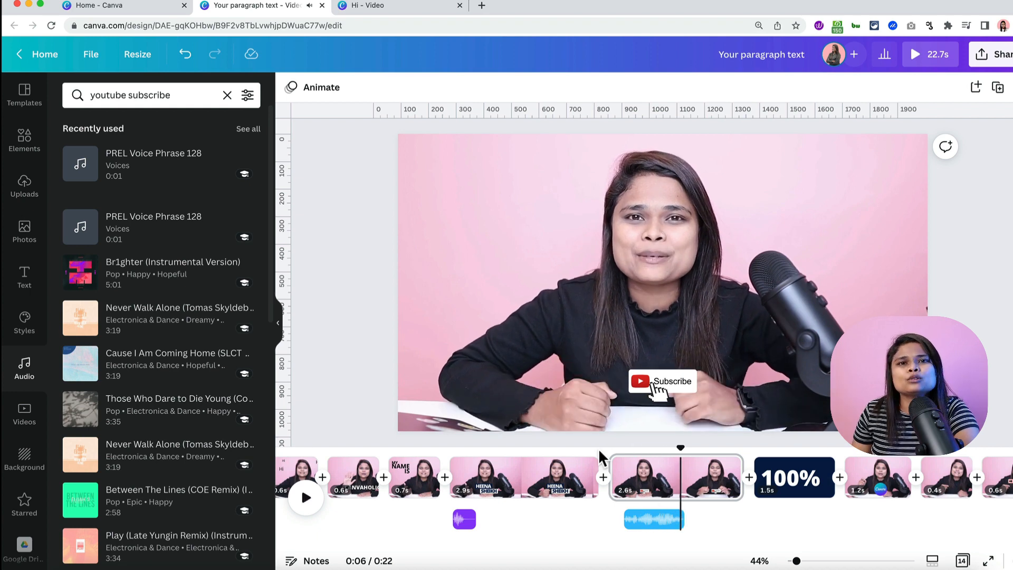
{"action": "key", "text": "space"}
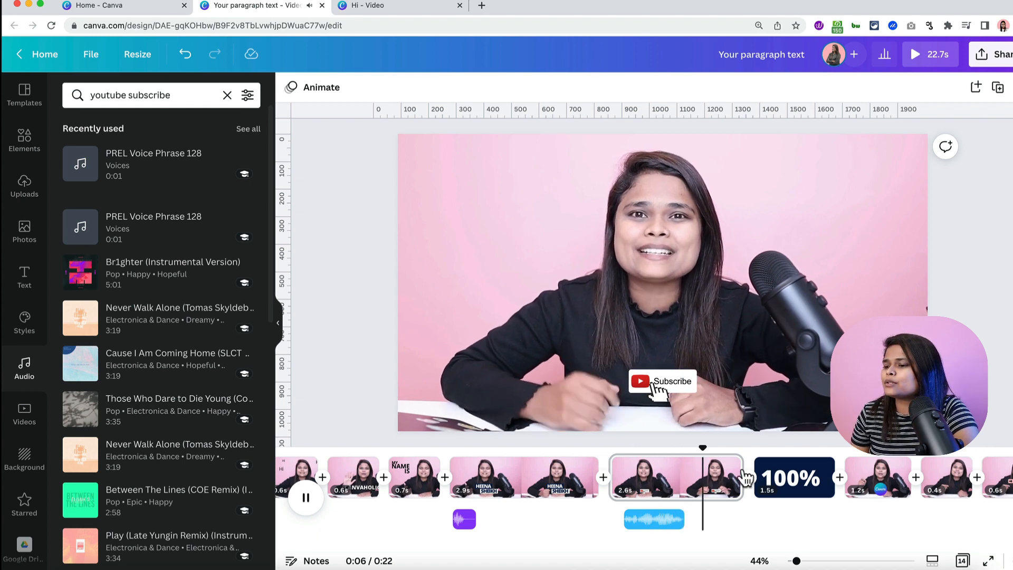
{"action": "left_click", "coordinate": [790, 491]}
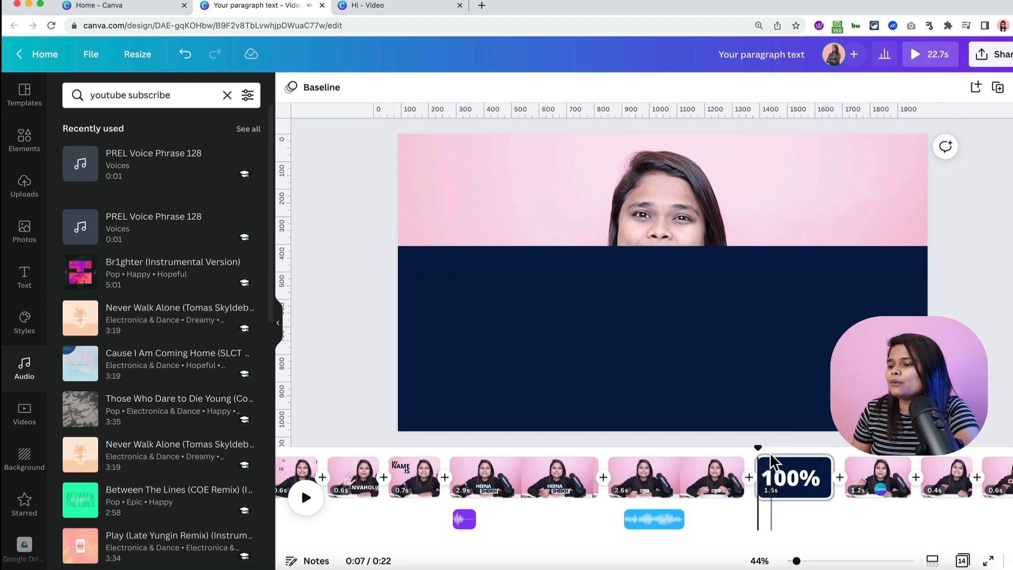
{"action": "left_click", "coordinate": [745, 448]}
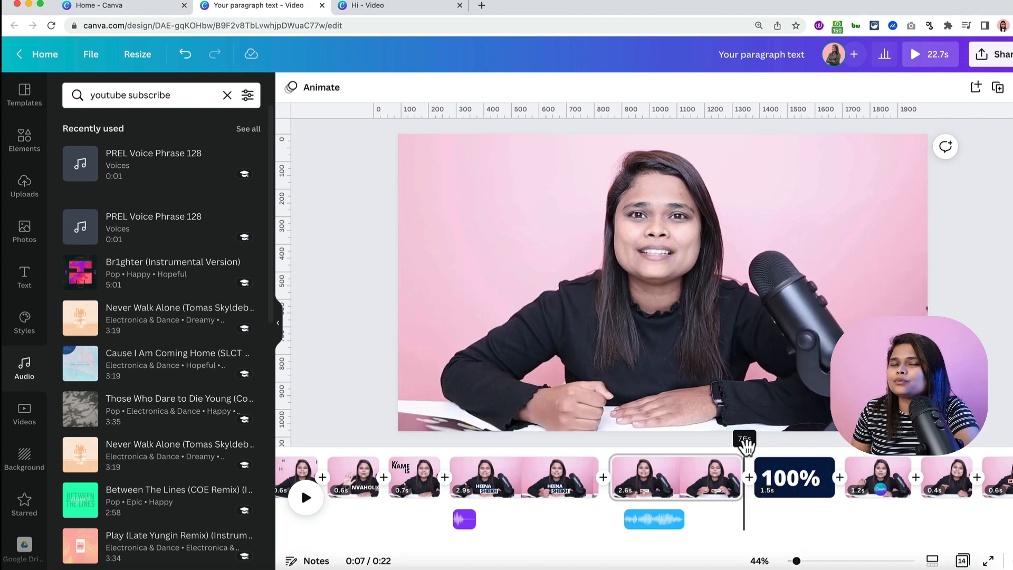
{"action": "left_click", "coordinate": [225, 96]}
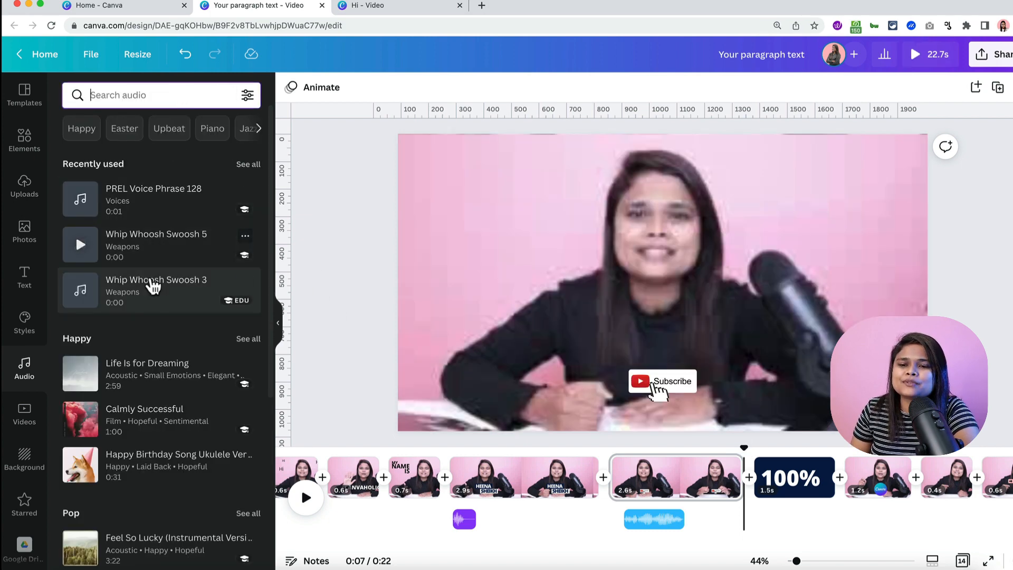
- Place Whip Whoosh Swoosh 3 at the start of the 100% page and preview it
{"action": "left_click_drag", "start_coordinate": [153, 287], "coordinate": [769, 518]}
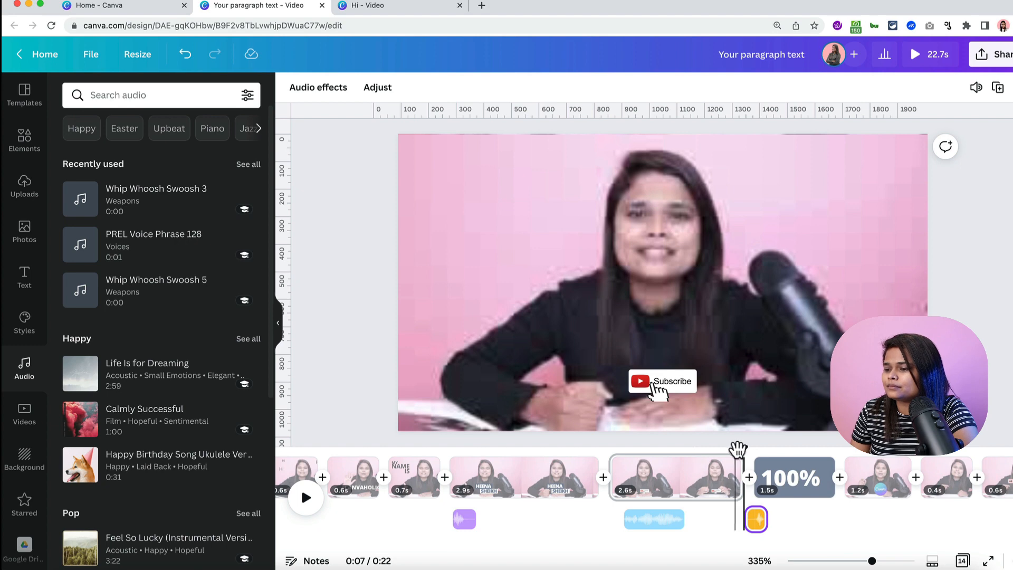
{"action": "left_click_drag", "start_coordinate": [739, 448], "coordinate": [680, 448]}
{"action": "key", "text": "space"}
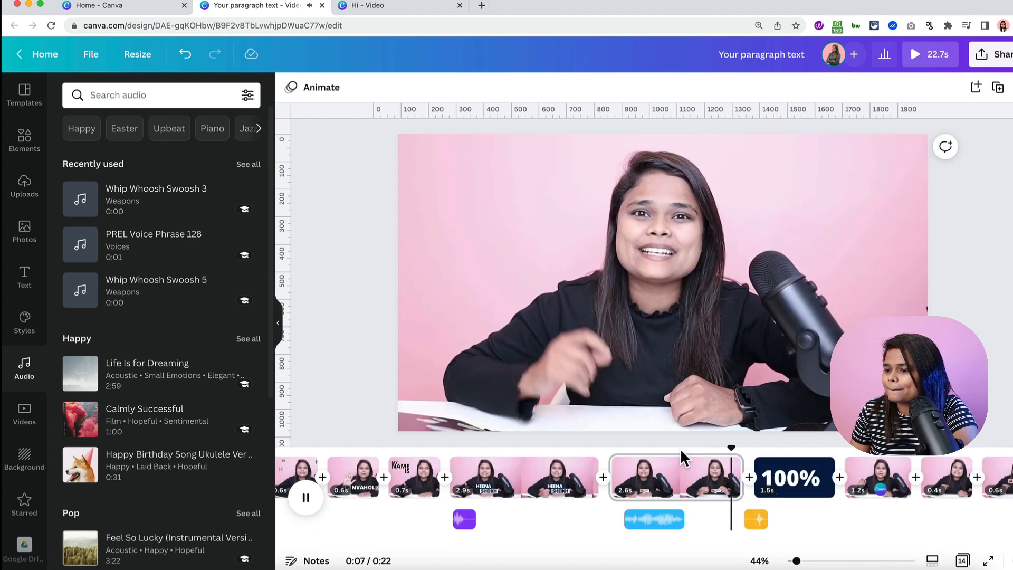
{"action": "key", "text": "space"}
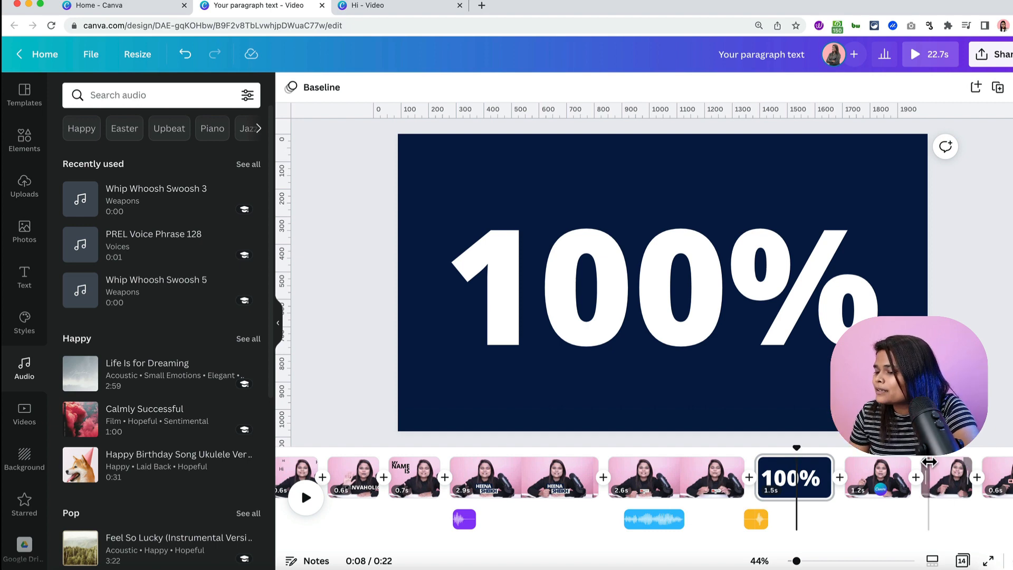
{"action": "left_click", "coordinate": [847, 450]}
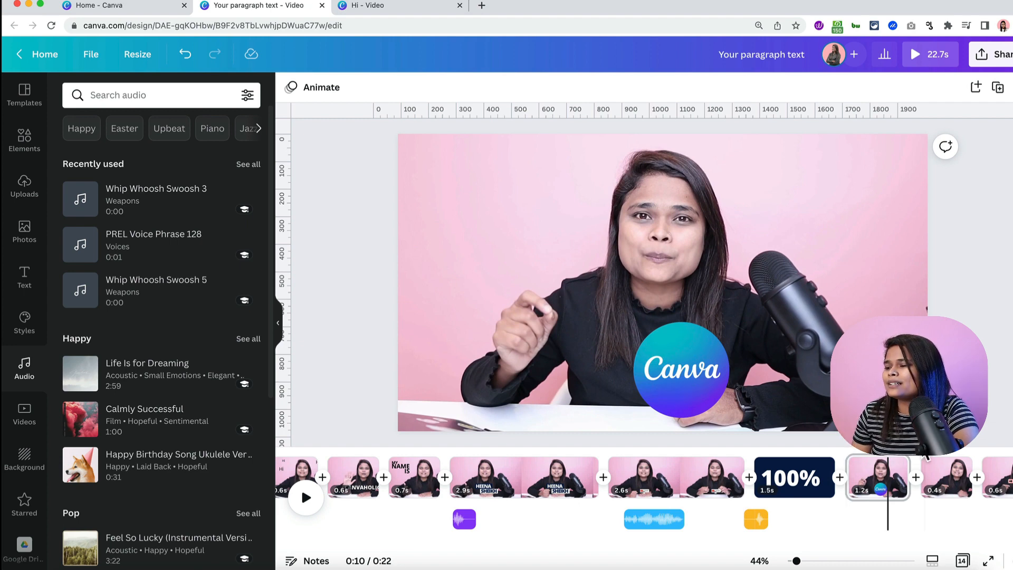
{"action": "key", "text": "space"}
{"action": "key", "text": "space"}
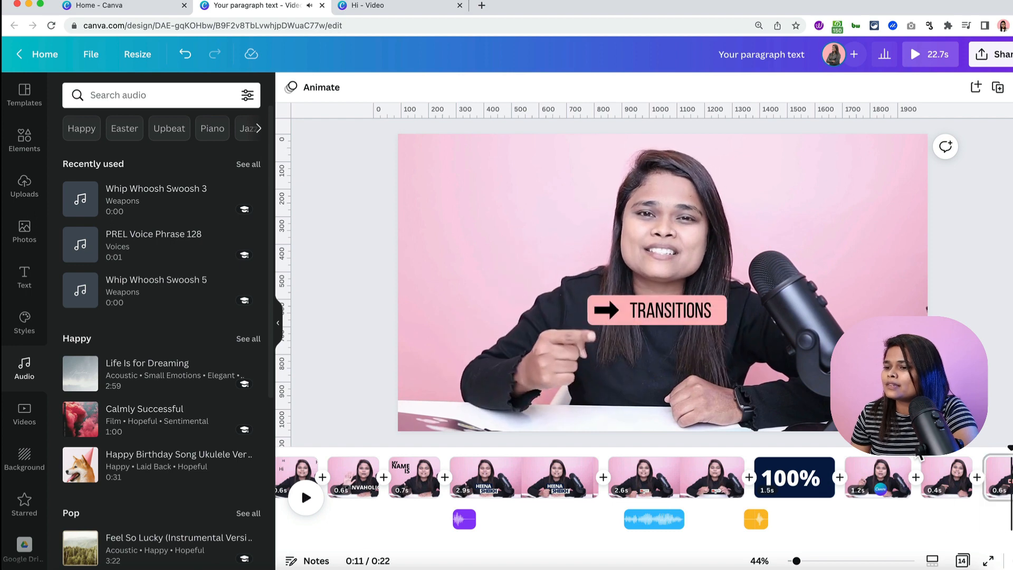
{"action": "scroll", "coordinate": [969, 469], "scroll_direction": "right", "scroll_amount": 5}
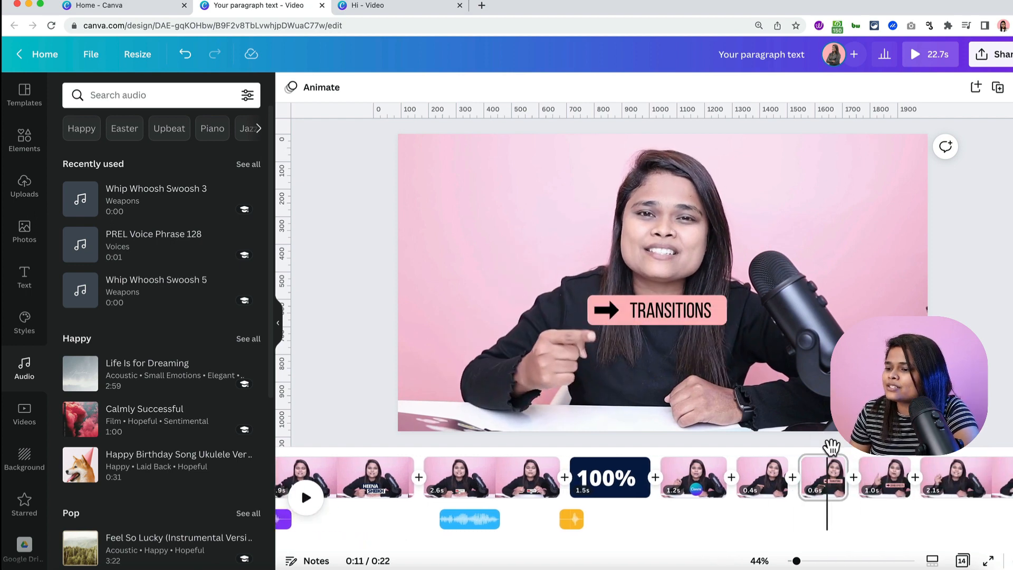
{"action": "left_click_drag", "start_coordinate": [829, 452], "coordinate": [800, 453]}
{"action": "key", "text": "space"}
{"action": "key", "text": "space"}
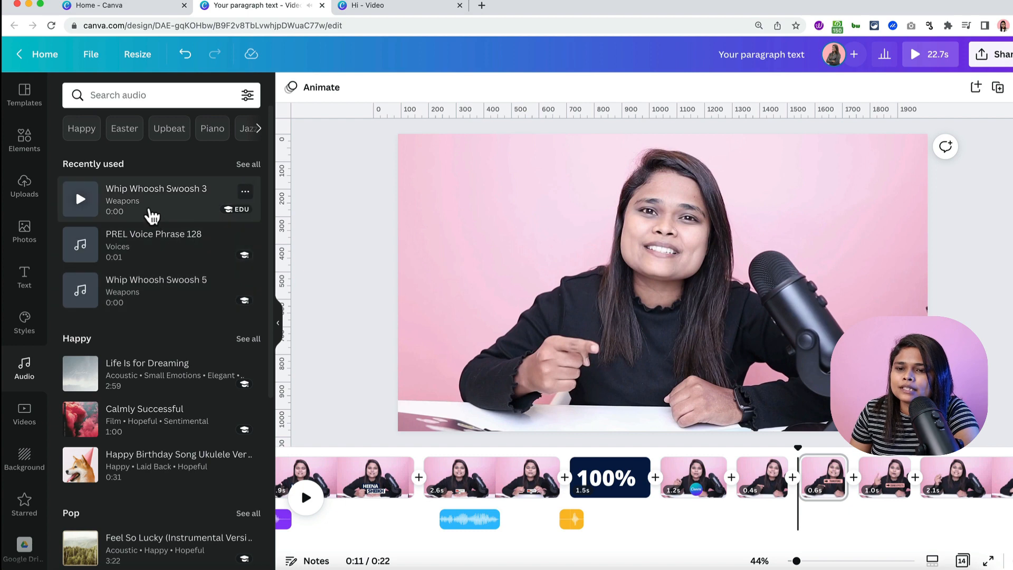
- Add Whip Whoosh Swoosh 3 at the TRANSITIONS clip and preview it
{"action": "left_click_drag", "start_coordinate": [150, 214], "coordinate": [811, 525]}
{"action": "key", "text": "space"}
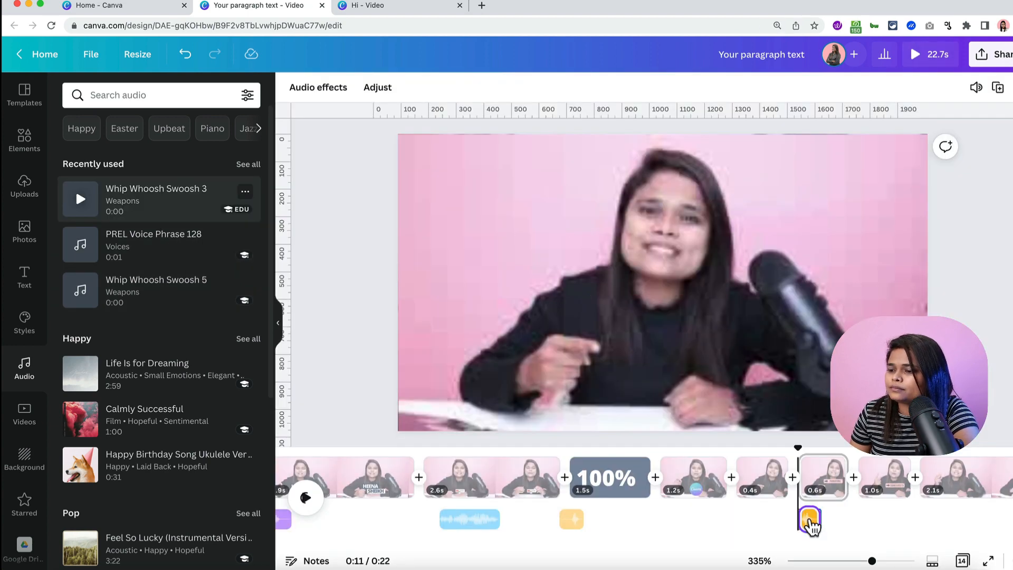
{"action": "key", "text": "space"}
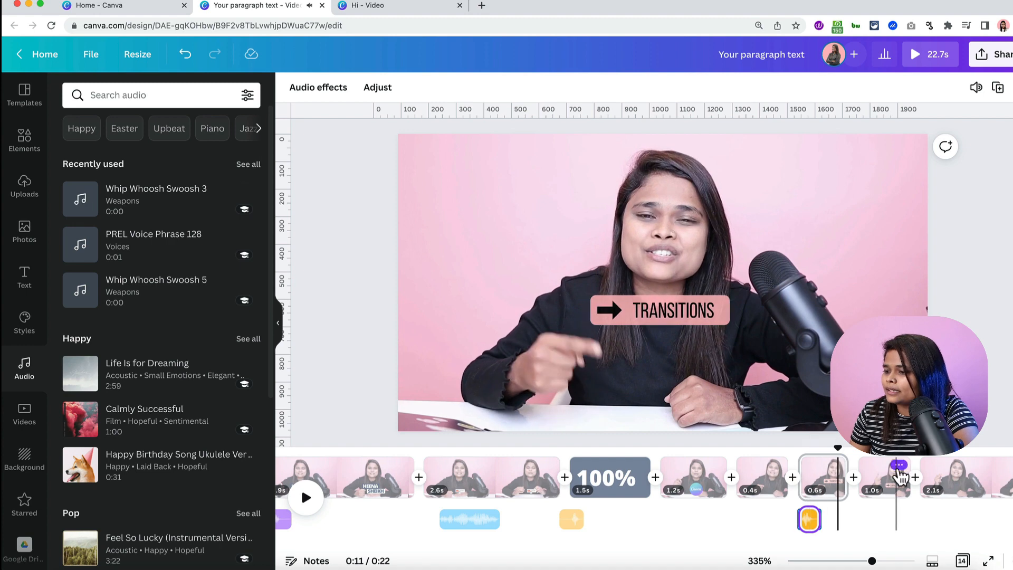
{"action": "key", "text": "space"}
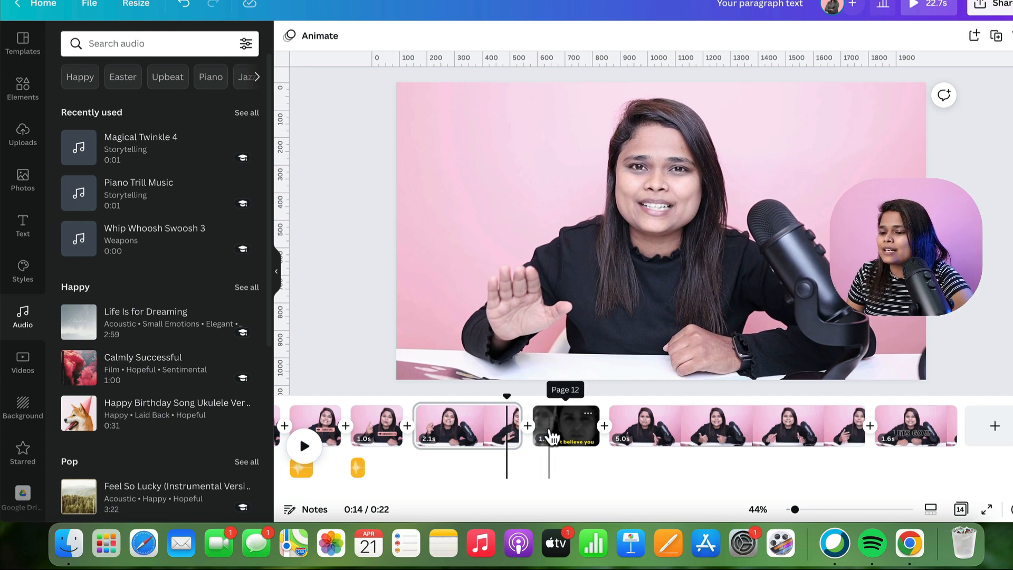
- Add Piano Trill Music under the 'I don't believe you' clip and preview it
{"action": "left_click", "coordinate": [553, 432]}
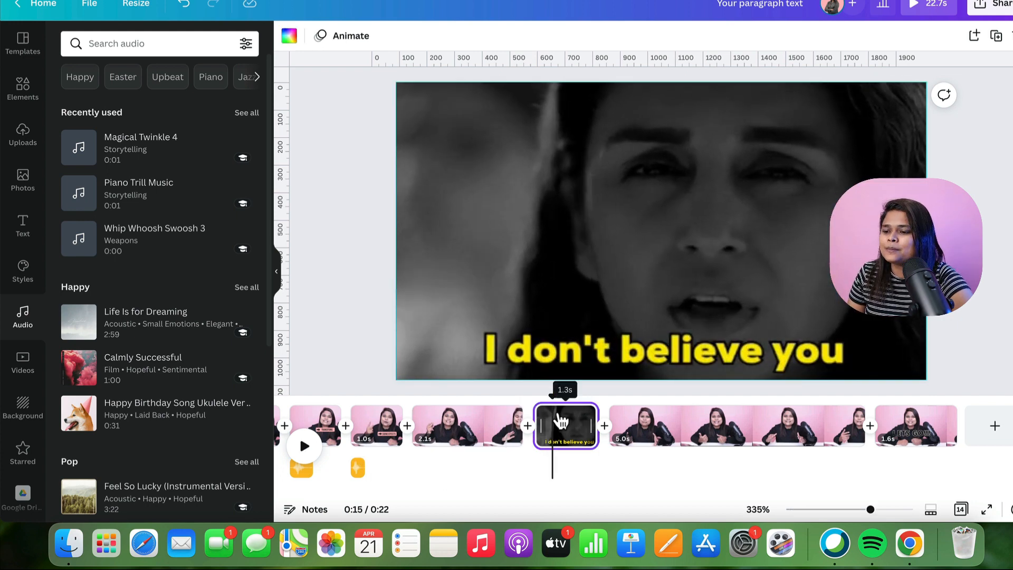
{"action": "left_click", "coordinate": [555, 399]}
{"action": "left_click_drag", "start_coordinate": [554, 400], "coordinate": [537, 397]}
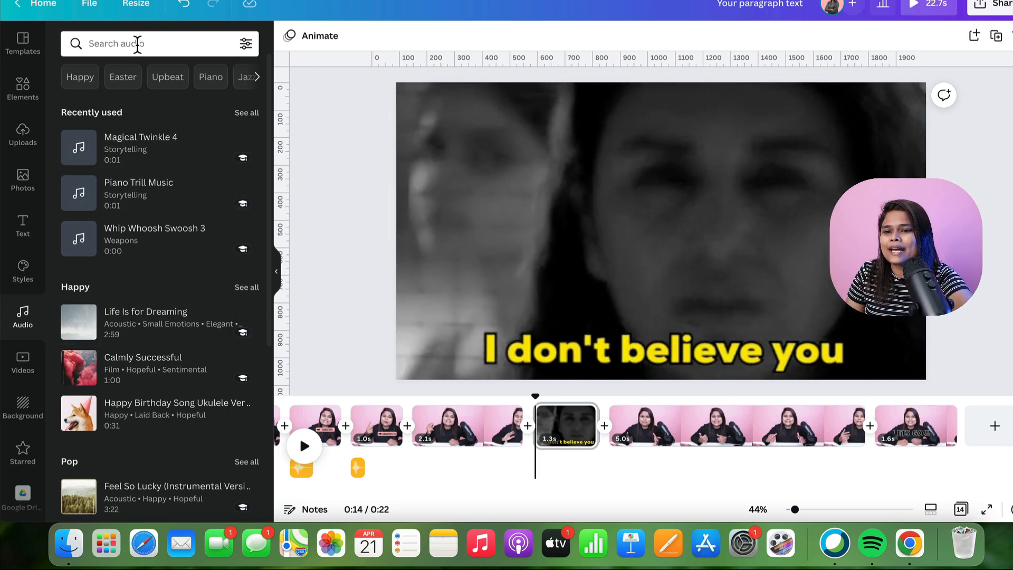
{"action": "left_click", "coordinate": [136, 43]}
{"action": "type", "text": "piani"}
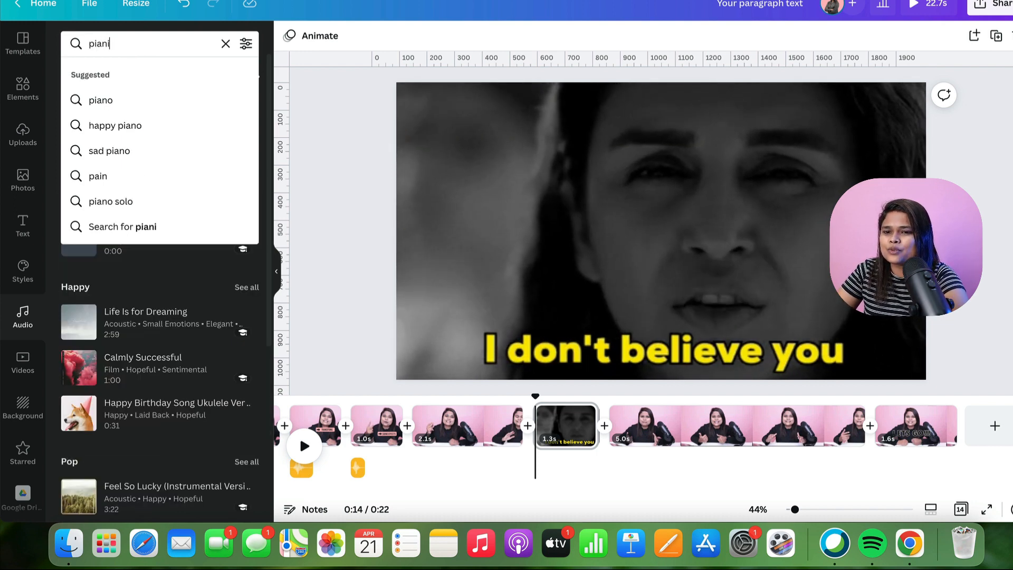
{"action": "key", "text": "BackSpace"}
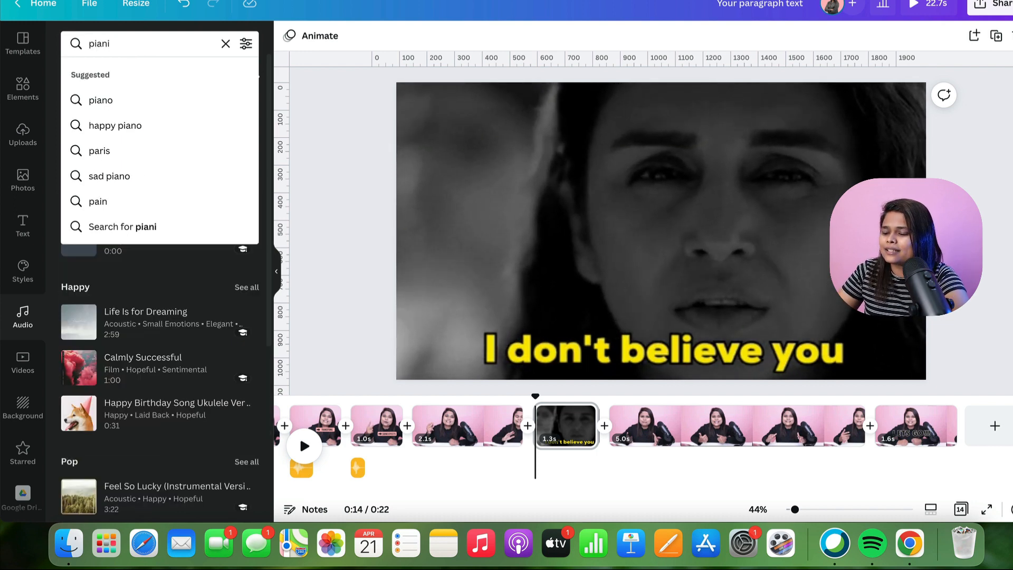
{"action": "type", "text": "o"}
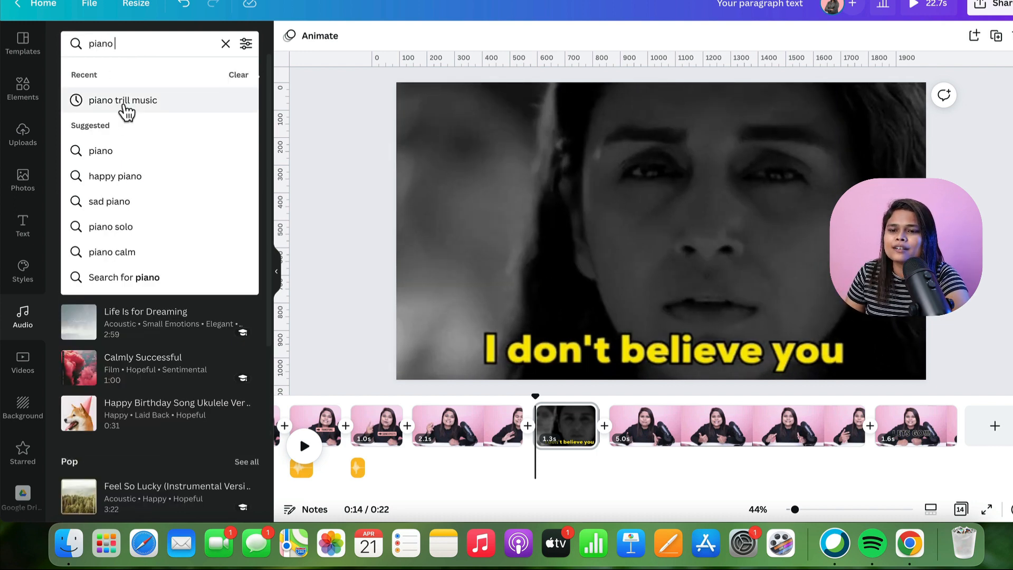
{"action": "left_click", "coordinate": [123, 103]}
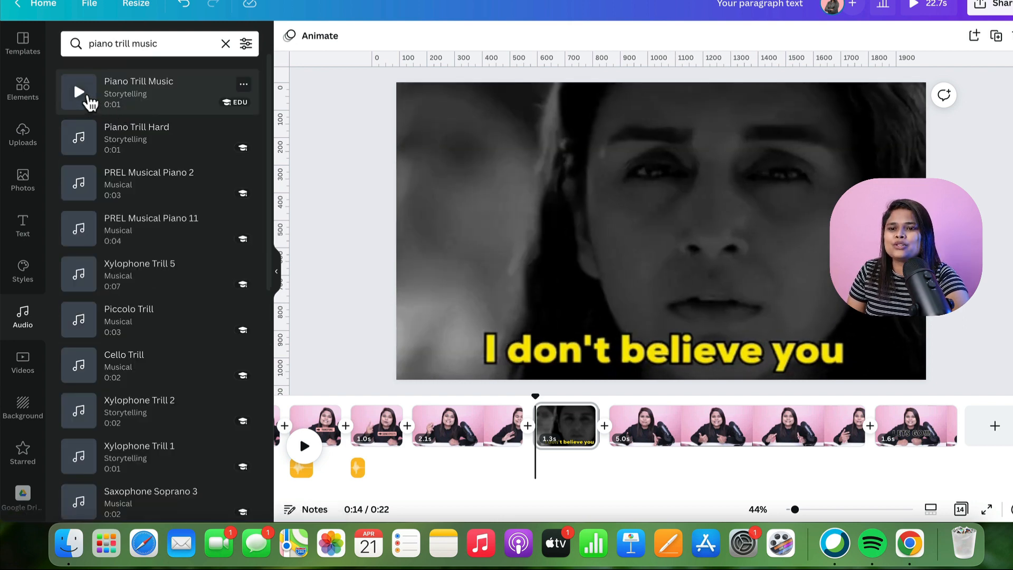
{"action": "left_click_drag", "start_coordinate": [143, 90], "coordinate": [544, 473]}
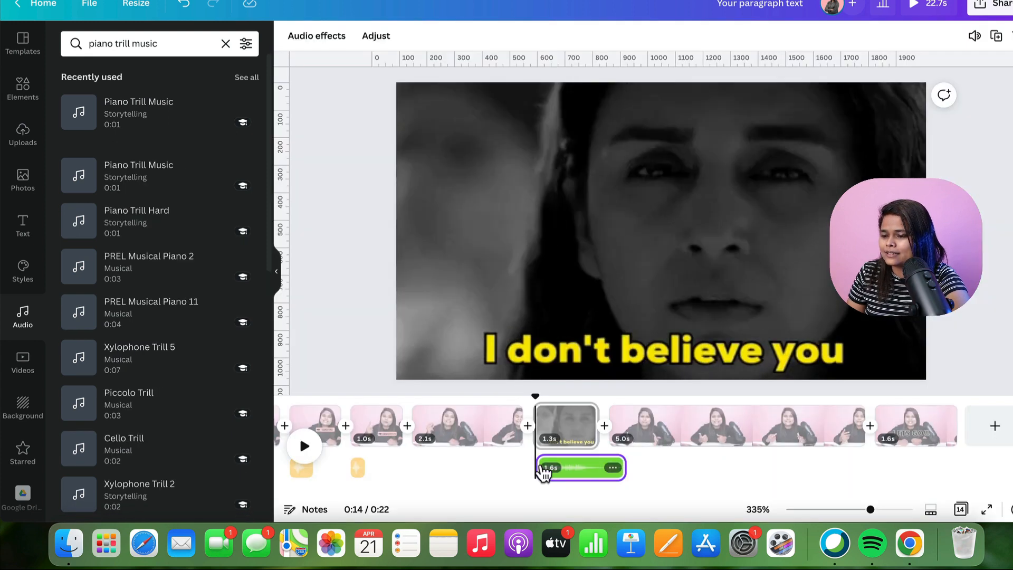
{"action": "key", "text": "space"}
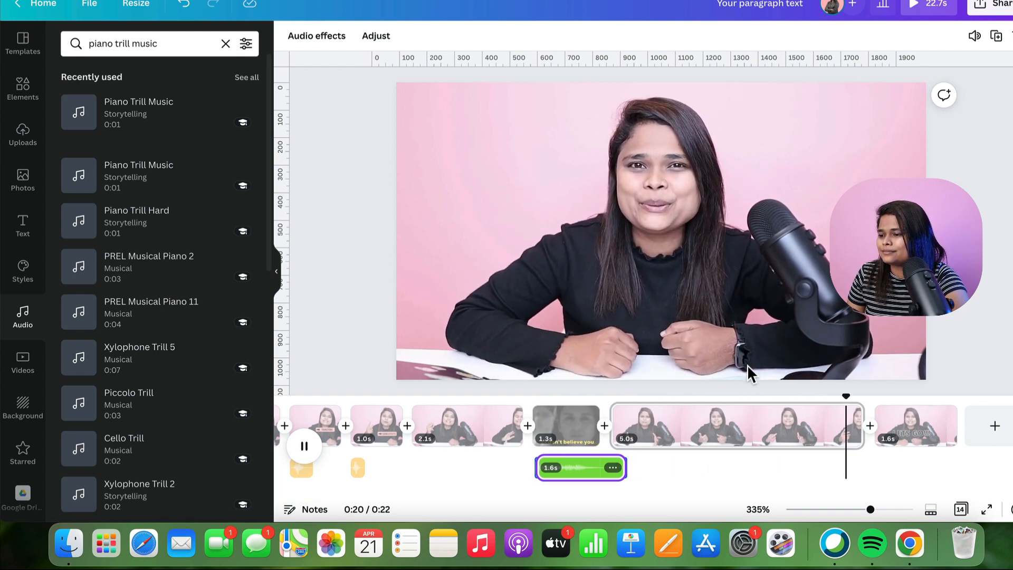
{"action": "key", "text": "space"}
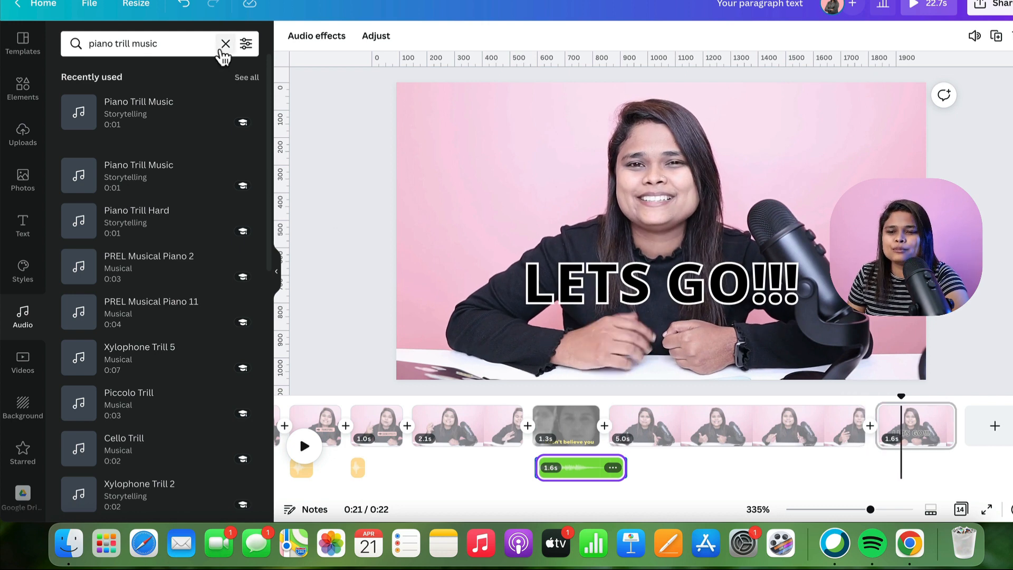
- Search 'magical twinkle' and align Magical Twinkle 1 under the final LETS GO!!! clip
{"action": "left_click", "coordinate": [224, 46]}
{"action": "type", "text": "mag"}
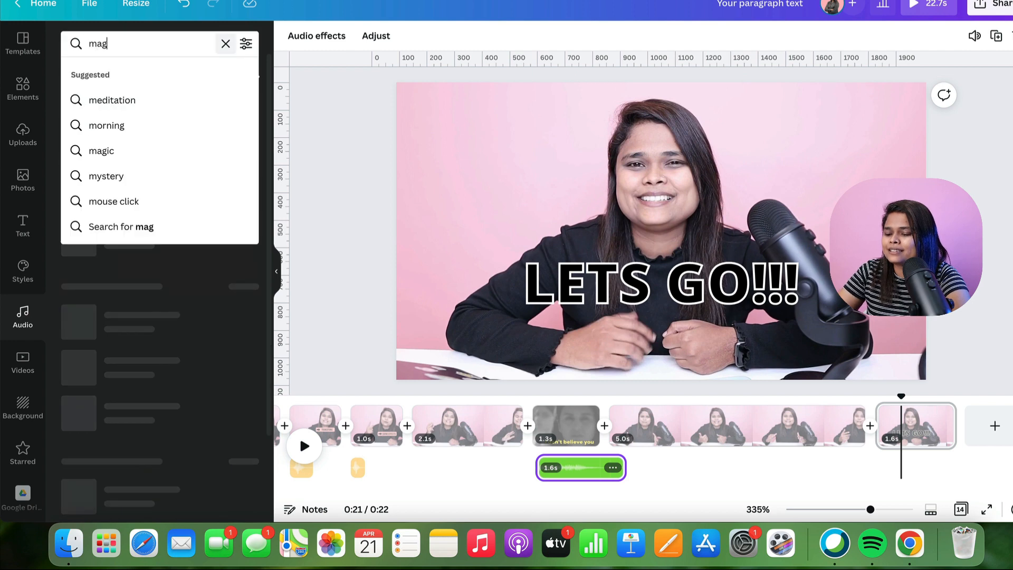
{"action": "type", "text": "ical"}
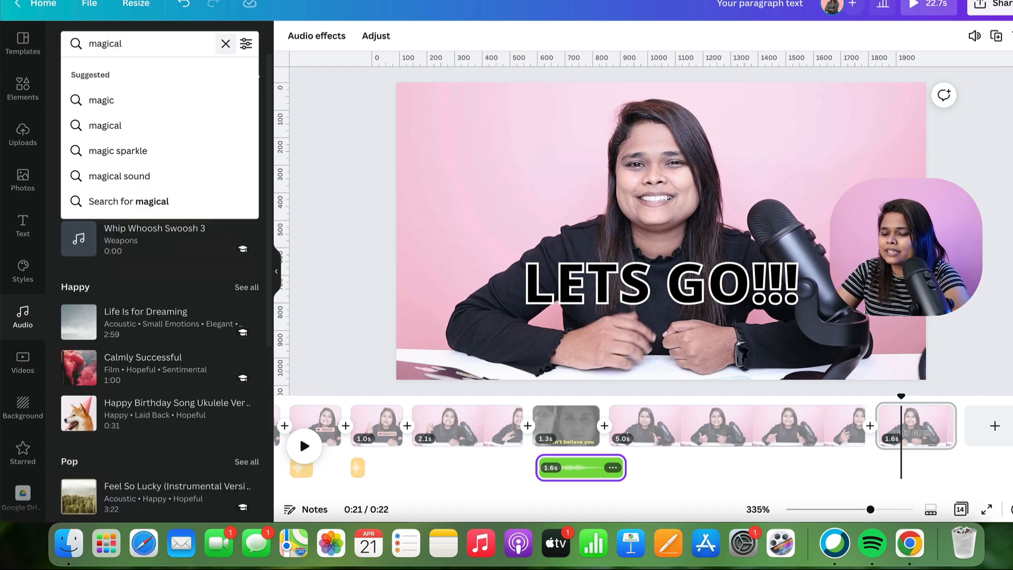
{"action": "type", "text": " twin"}
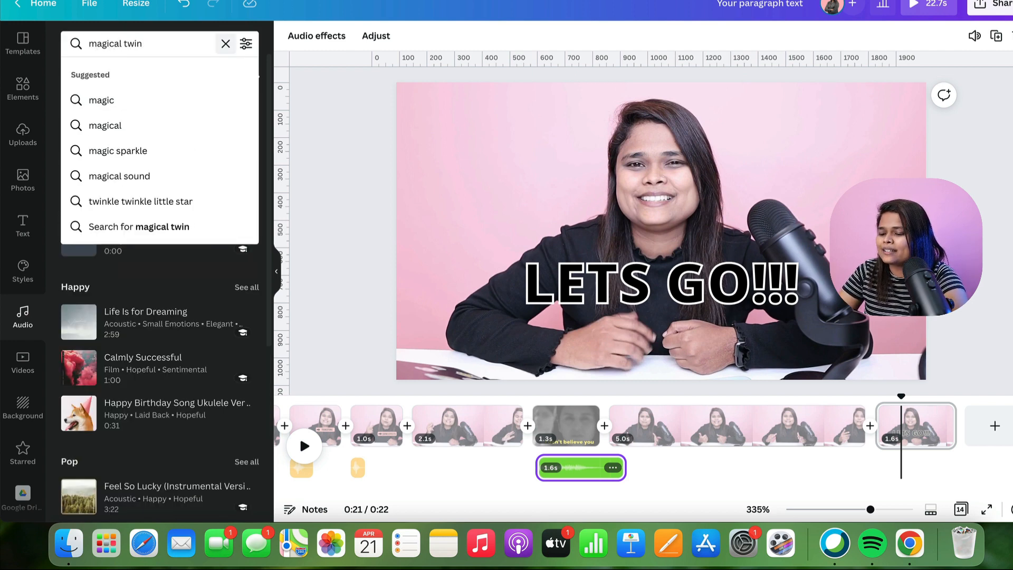
{"action": "type", "text": "lkle"}
{"action": "key", "text": "Return"}
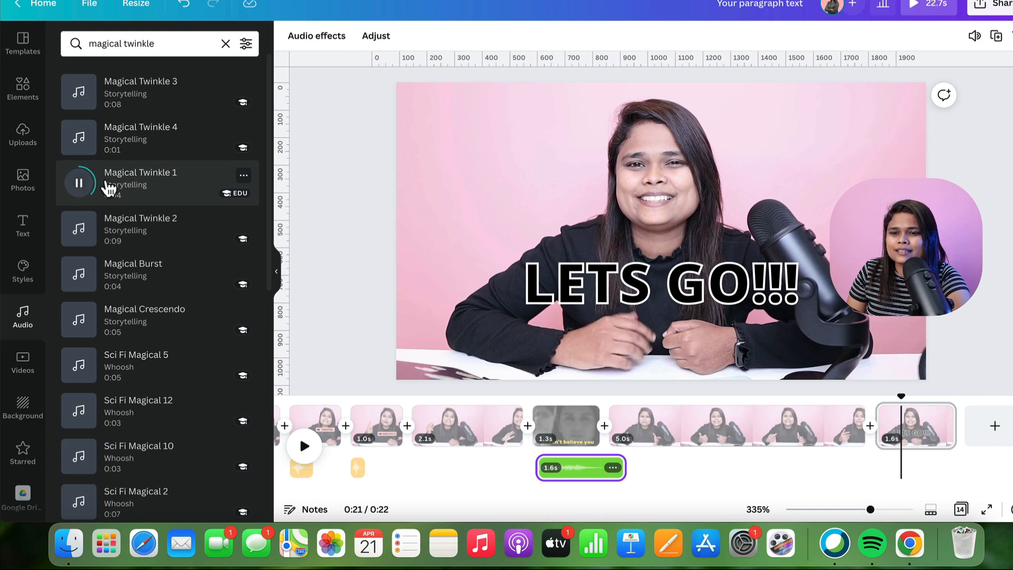
{"action": "left_click_drag", "start_coordinate": [180, 185], "coordinate": [844, 463]}
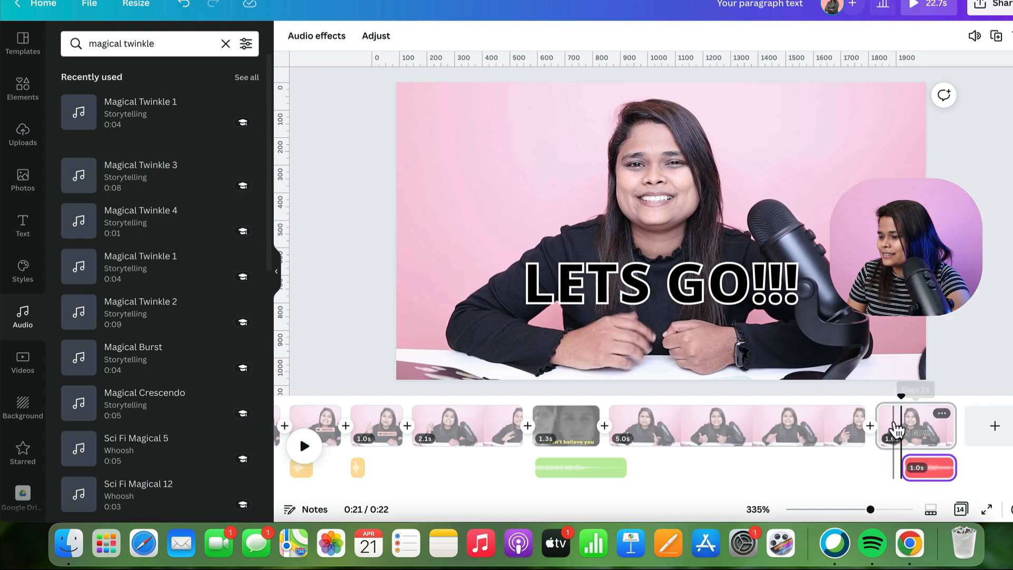
{"action": "left_click_drag", "start_coordinate": [930, 476], "coordinate": [904, 472]}
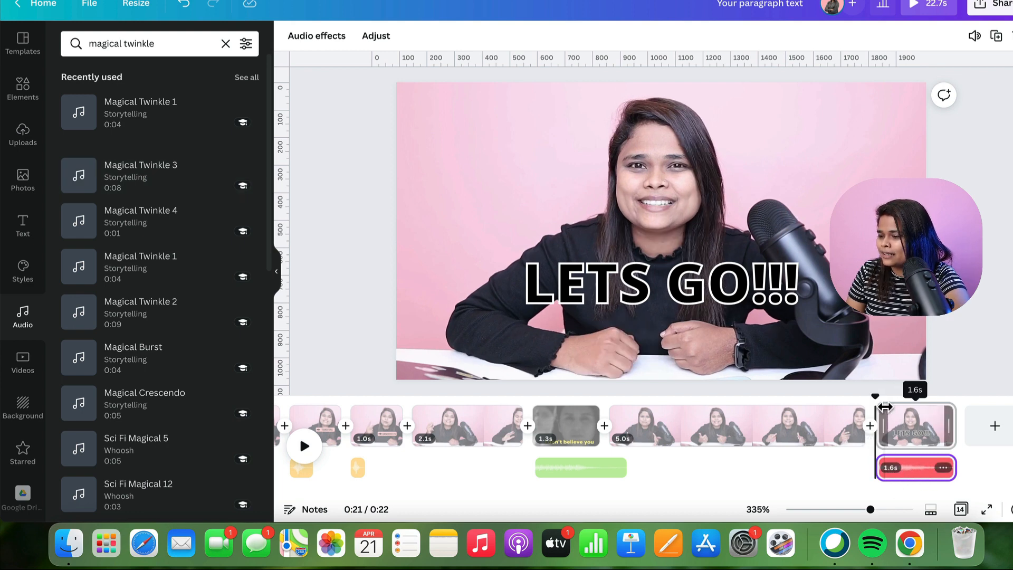
{"action": "key", "text": "space"}
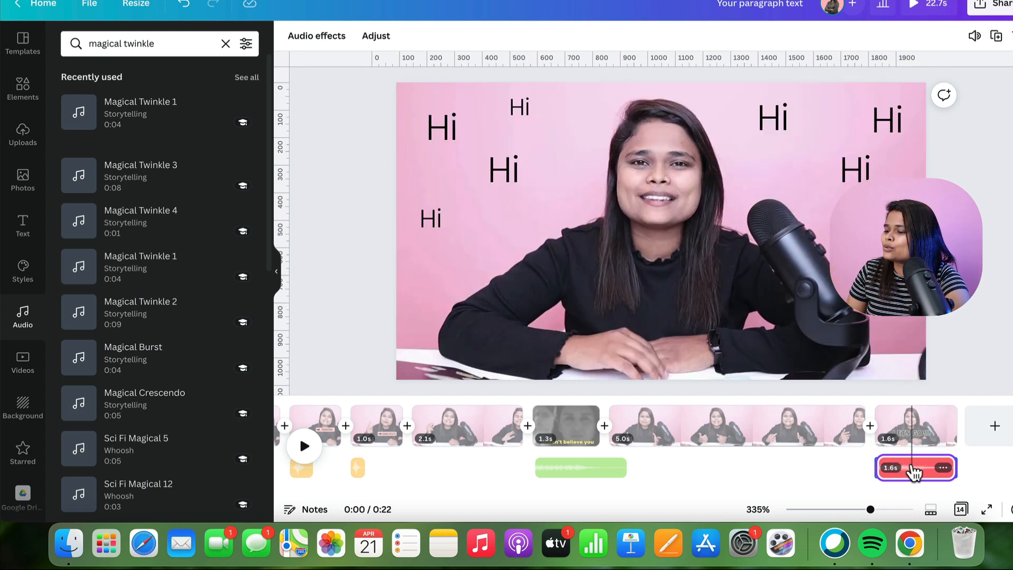
- Lower the Magical Twinkle 1 sound's volume to about 39
{"action": "left_click", "coordinate": [915, 474]}
{"action": "left_click", "coordinate": [974, 38]}
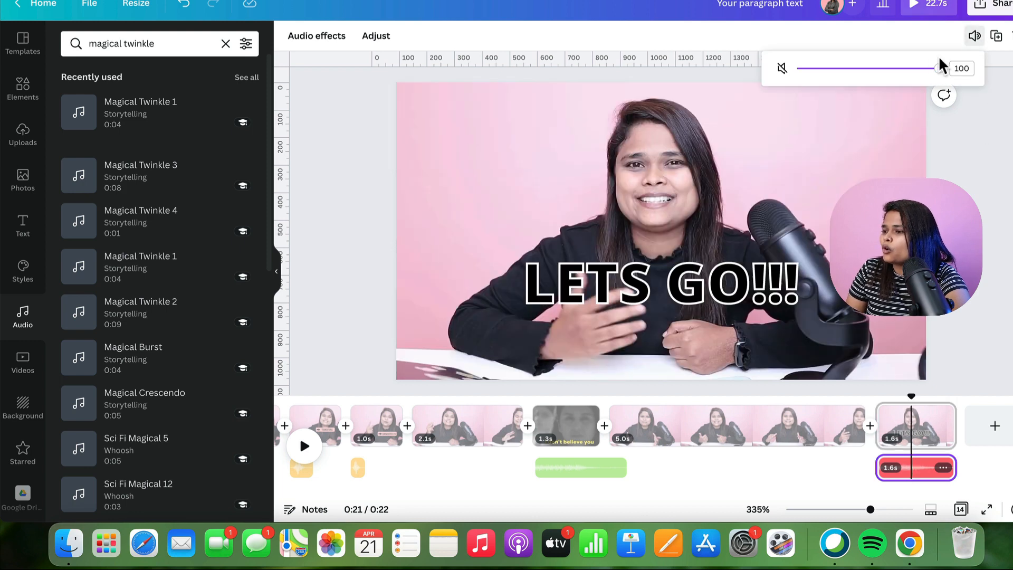
{"action": "left_click_drag", "start_coordinate": [937, 71], "coordinate": [849, 79]}
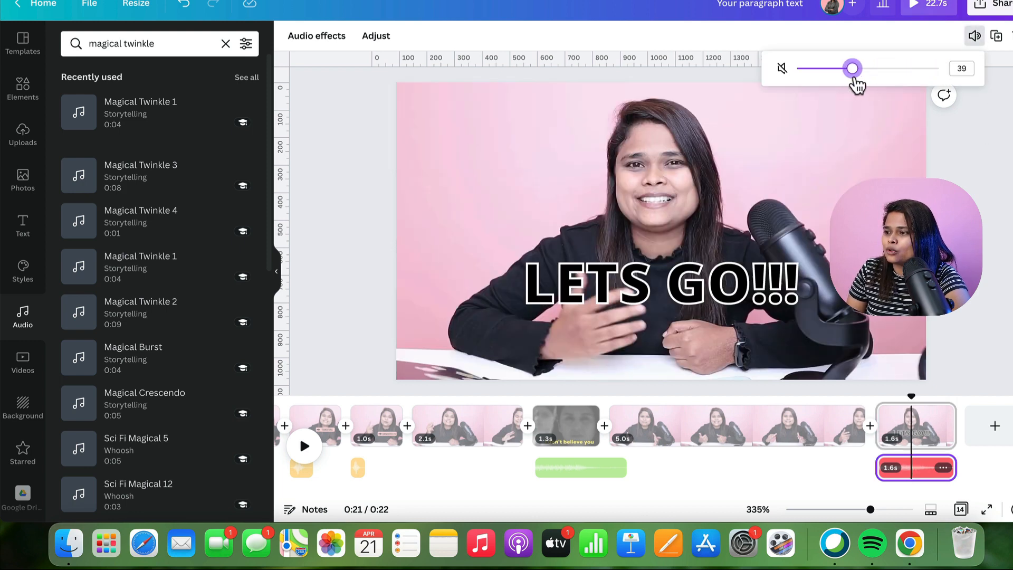
{"action": "left_click", "coordinate": [835, 372]}
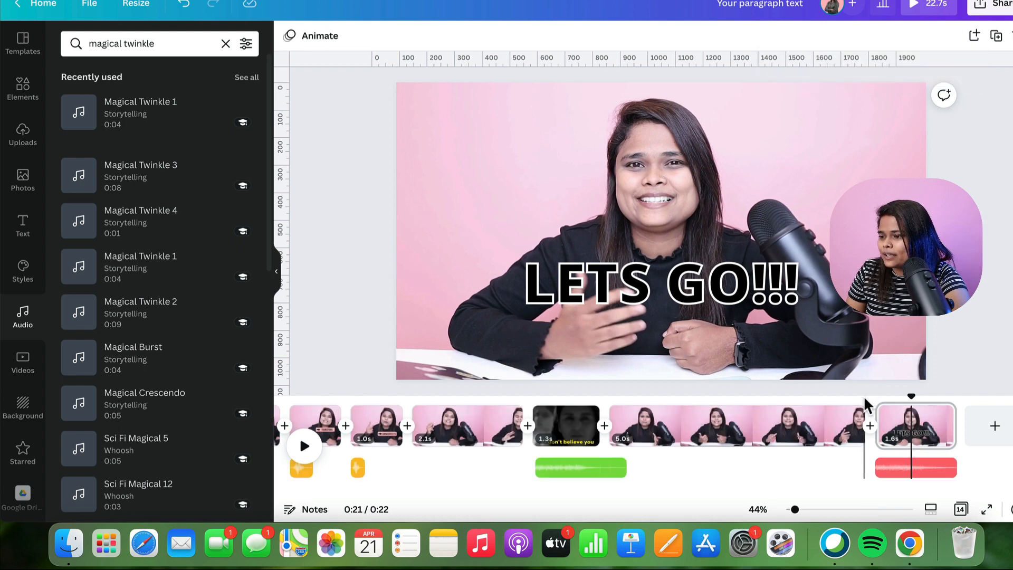
{"action": "left_click_drag", "start_coordinate": [912, 398], "coordinate": [864, 398]}
{"action": "key", "text": "space"}
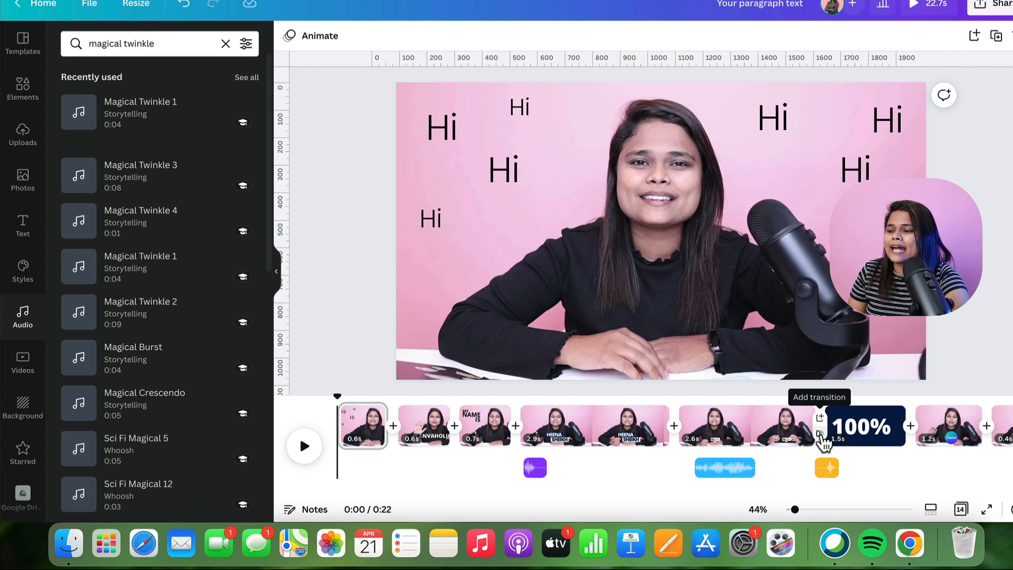
{"action": "left_click", "coordinate": [820, 435]}
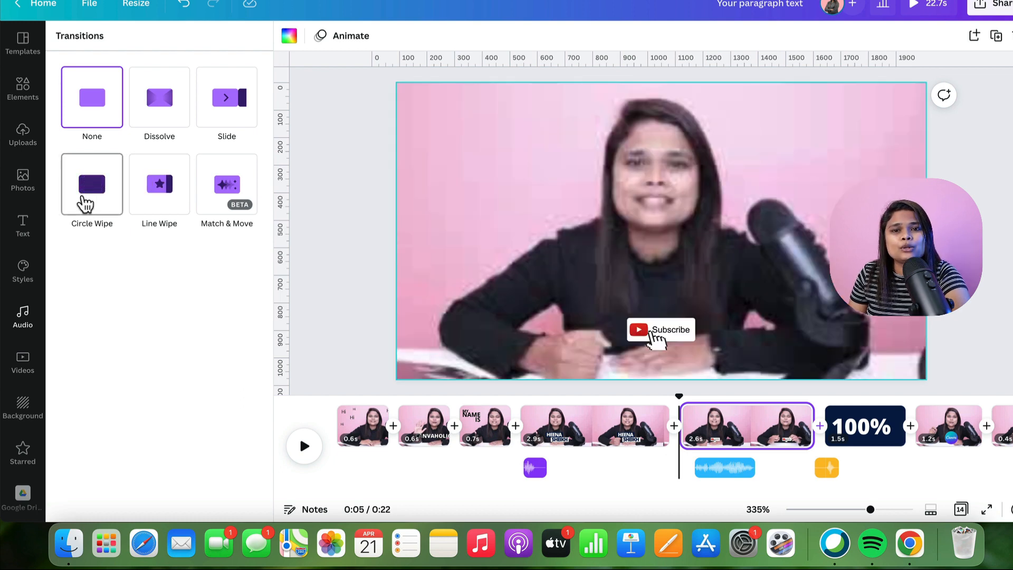
{"action": "left_click", "coordinate": [331, 163]}
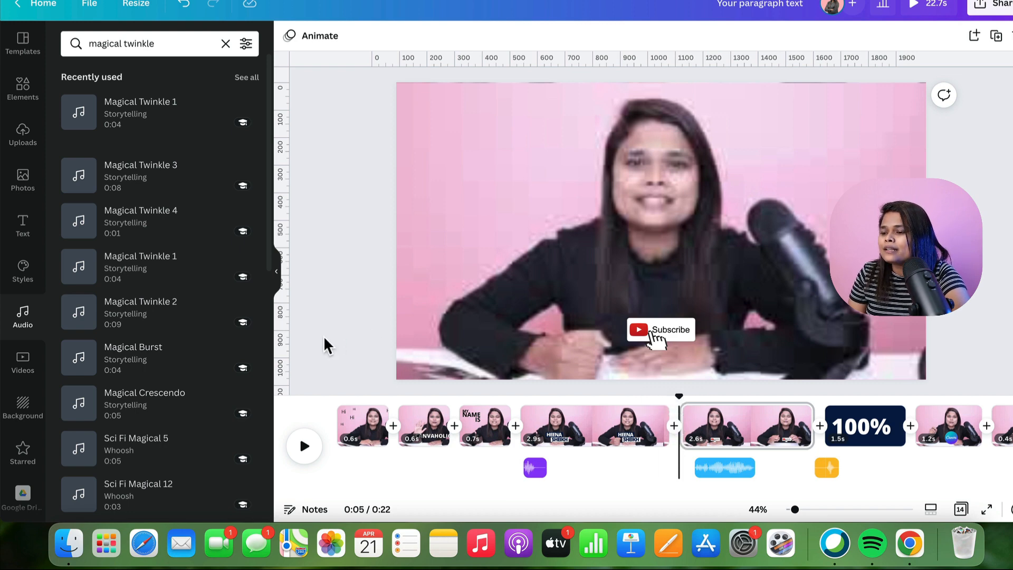
{"action": "left_click_drag", "start_coordinate": [682, 397], "coordinate": [338, 397]}
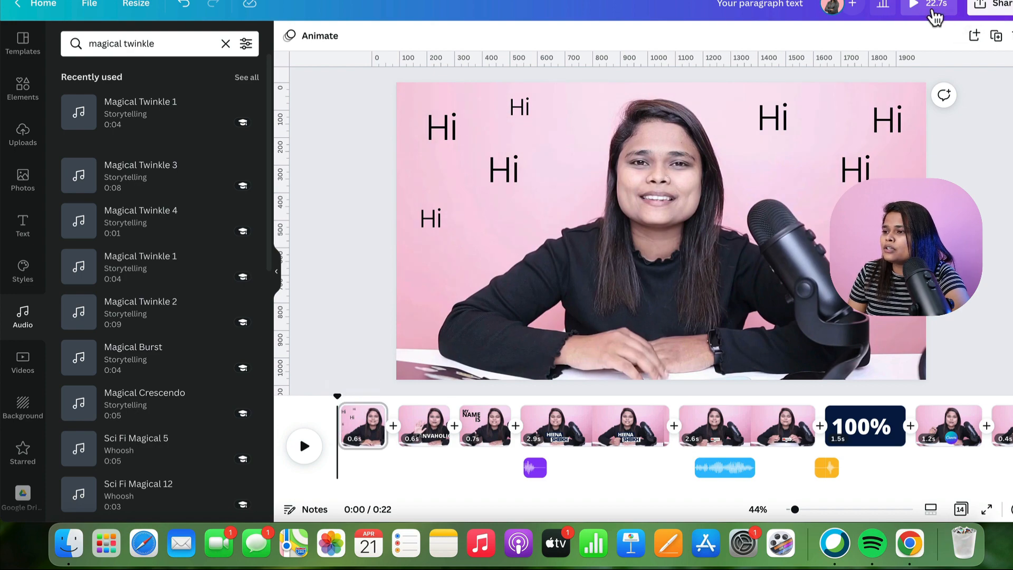
{"action": "left_click", "coordinate": [931, 10]}
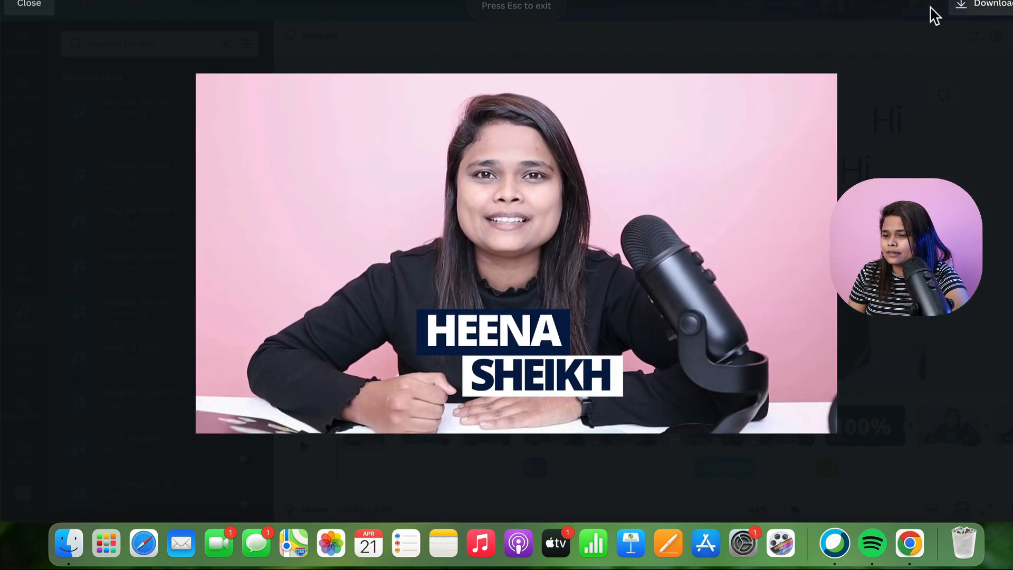
{"action": "left_click", "coordinate": [40, 6]}
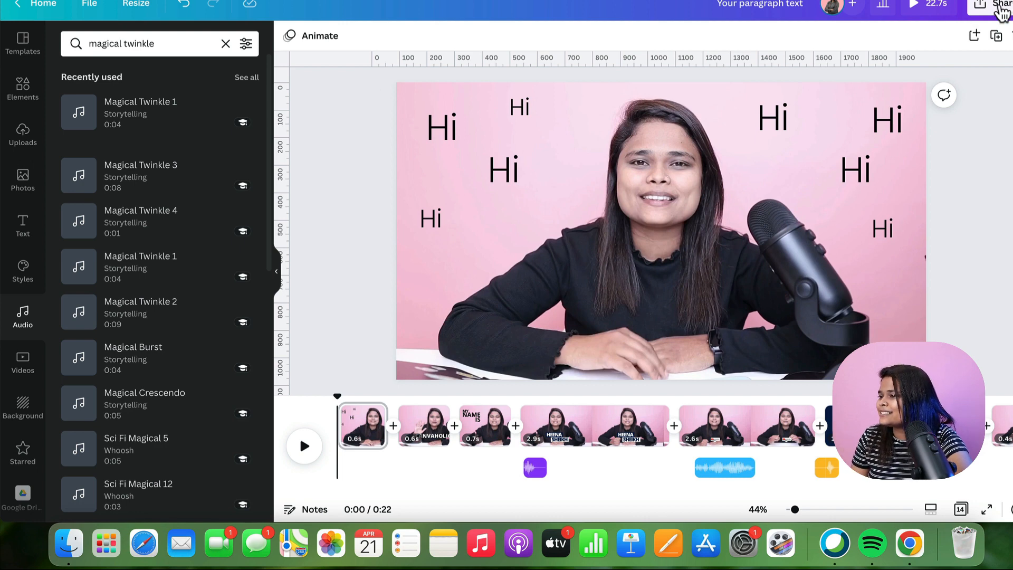
- Download all 14 pages as an MP4 video via Share > Download
{"action": "left_click", "coordinate": [999, 7]}
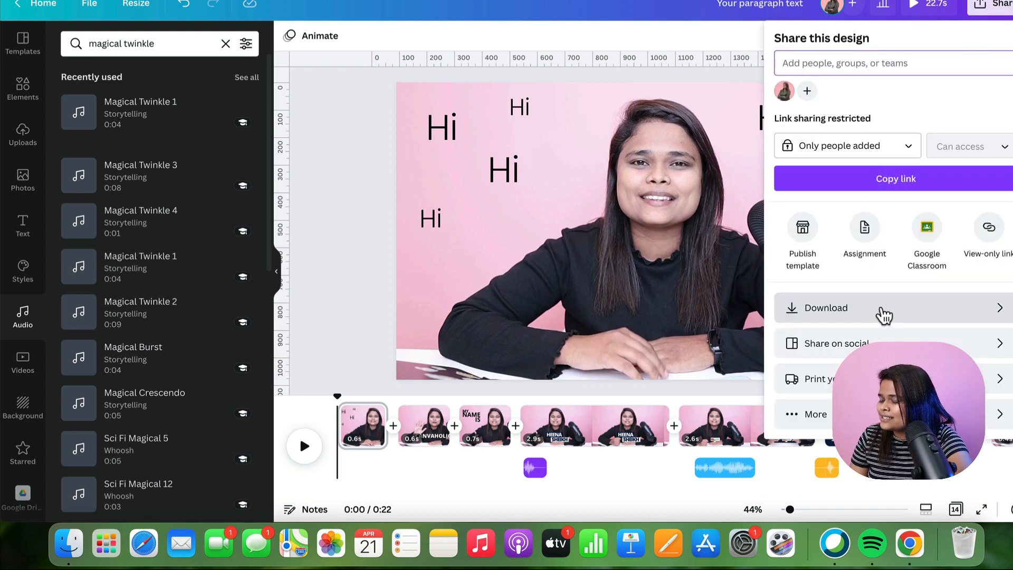
{"action": "left_click", "coordinate": [884, 315]}
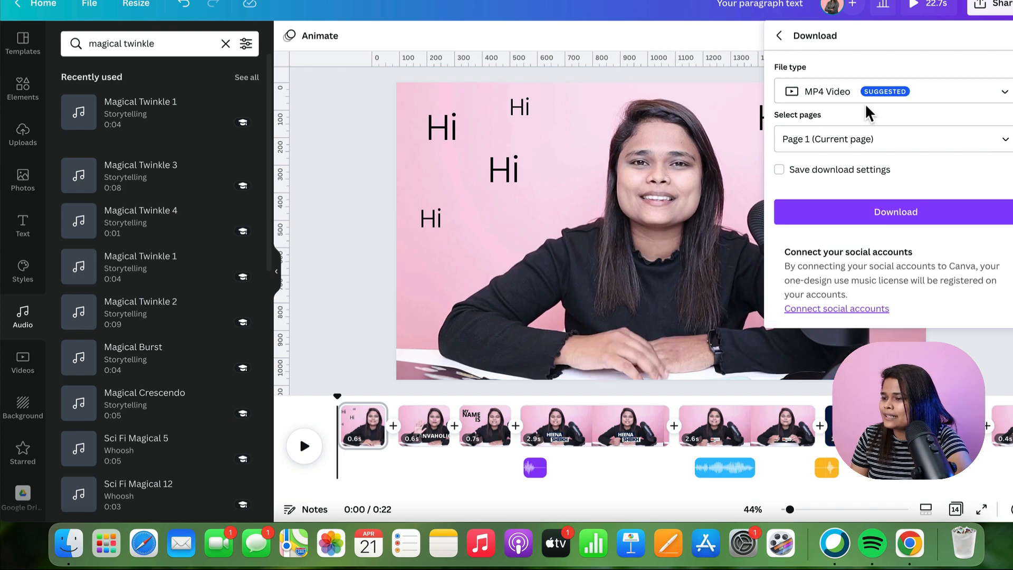
{"action": "left_click", "coordinate": [905, 136]}
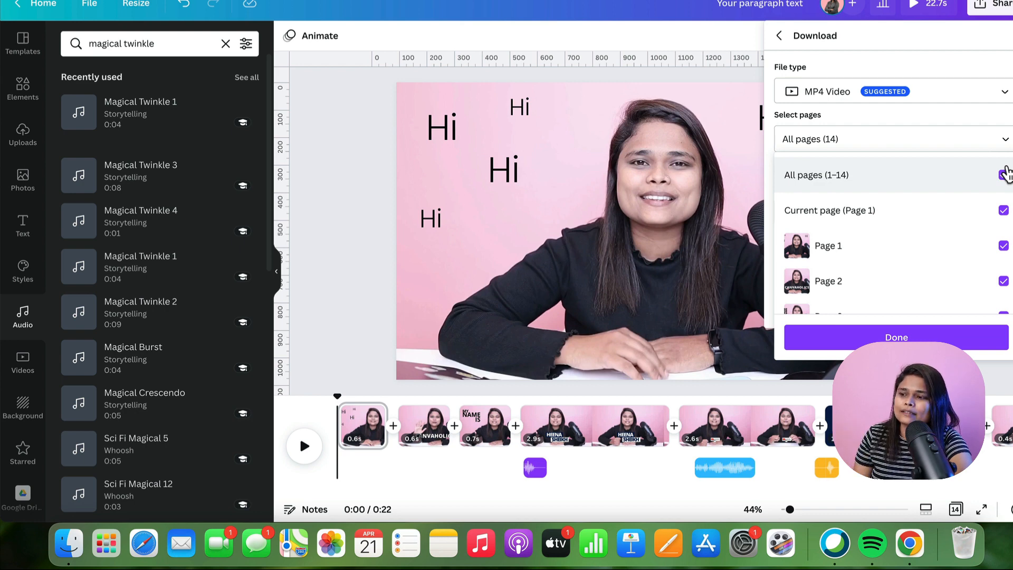
{"action": "left_click", "coordinate": [924, 336]}
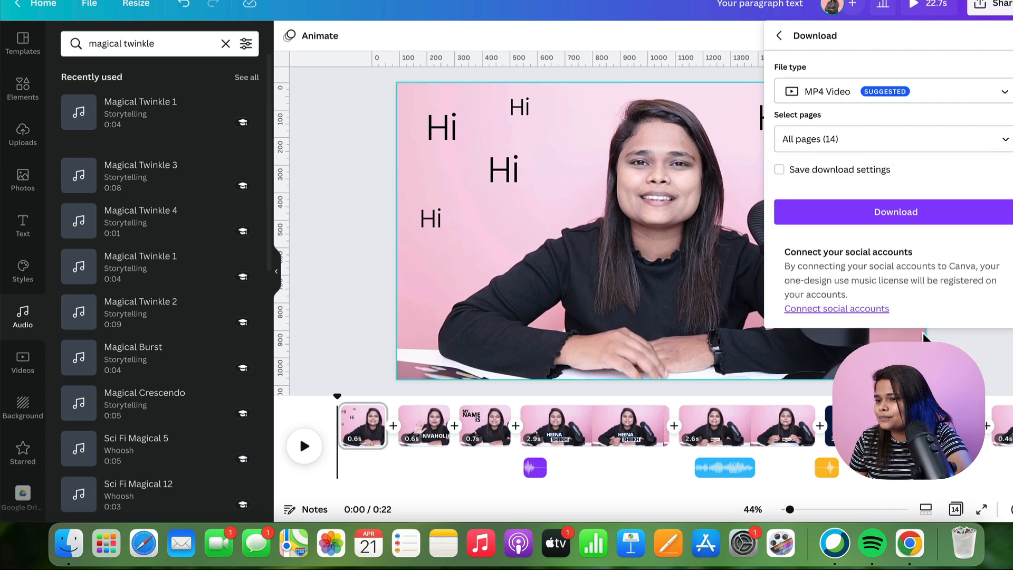
{"action": "left_click", "coordinate": [903, 213]}
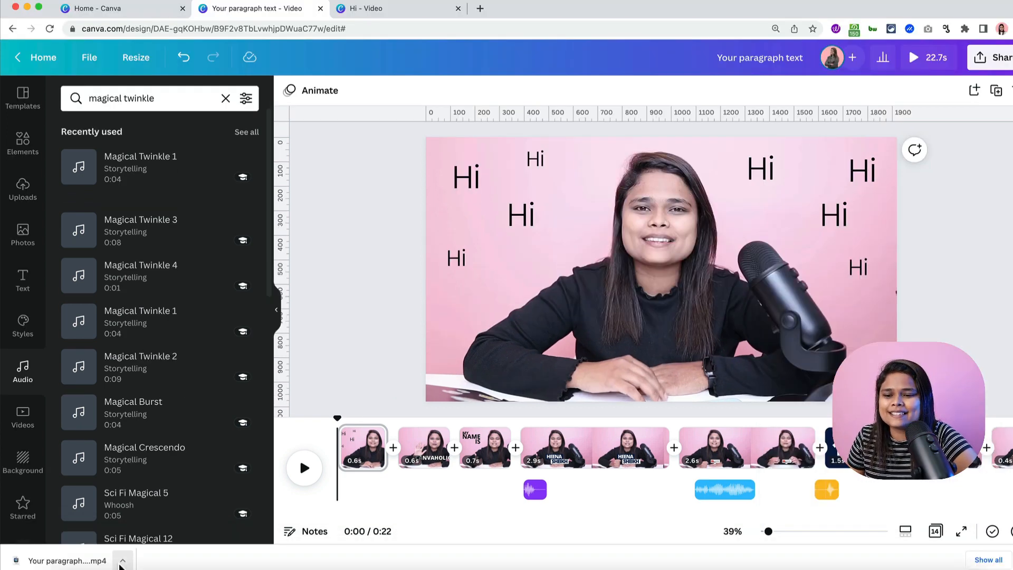
- Open the downloaded 'Your paragraph text (7).mp4' in QuickTime Player and play it
{"action": "left_click", "coordinate": [121, 562]}
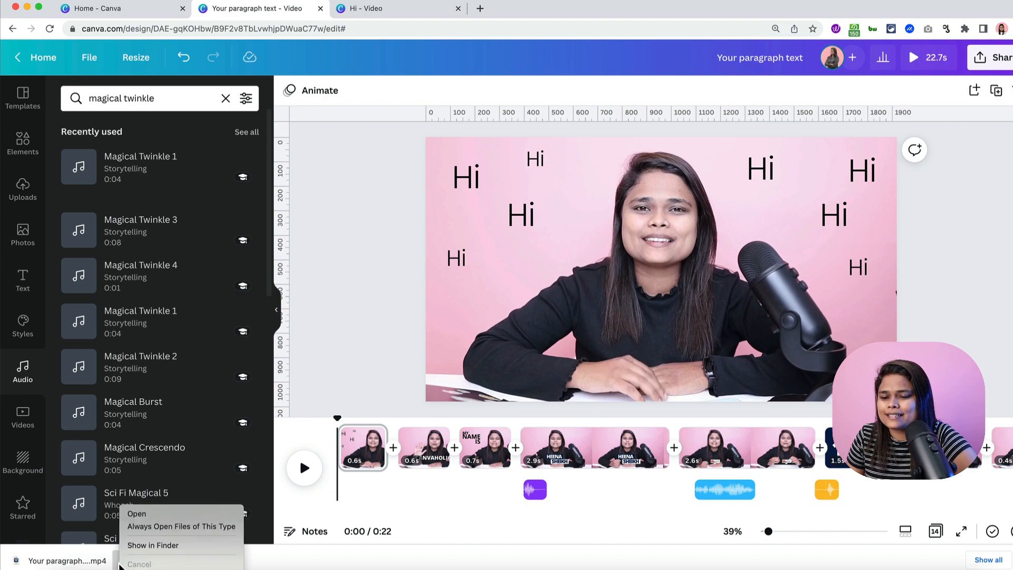
{"action": "left_click", "coordinate": [138, 510]}
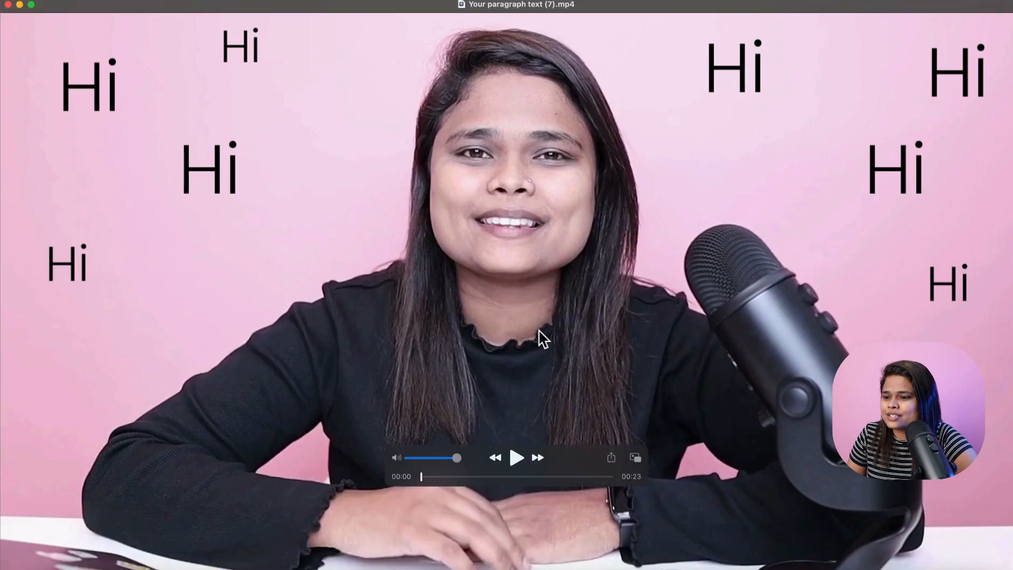
{"action": "left_click", "coordinate": [521, 449]}
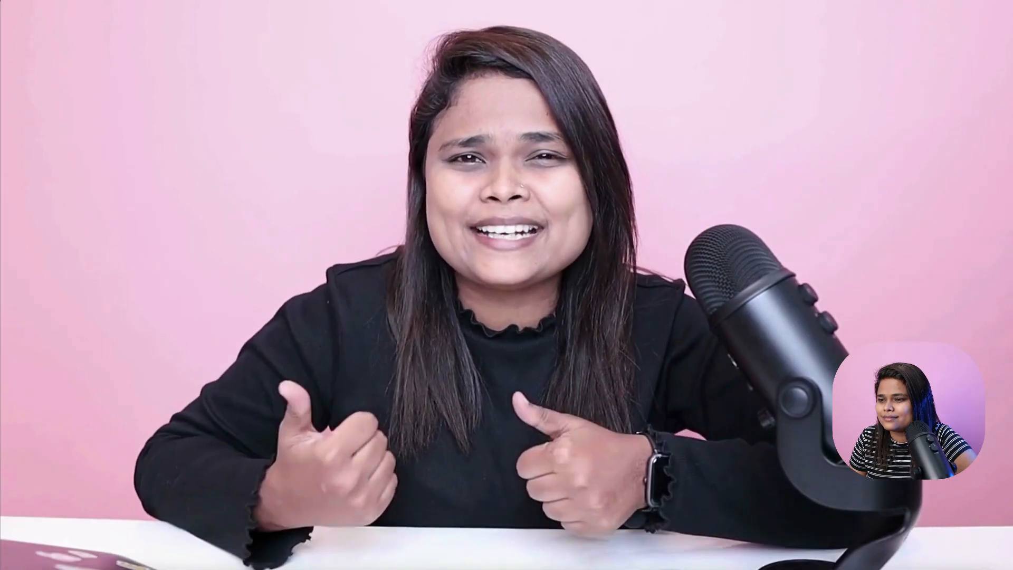
{"action": "mouse_move", "coordinate": [855, 230]}
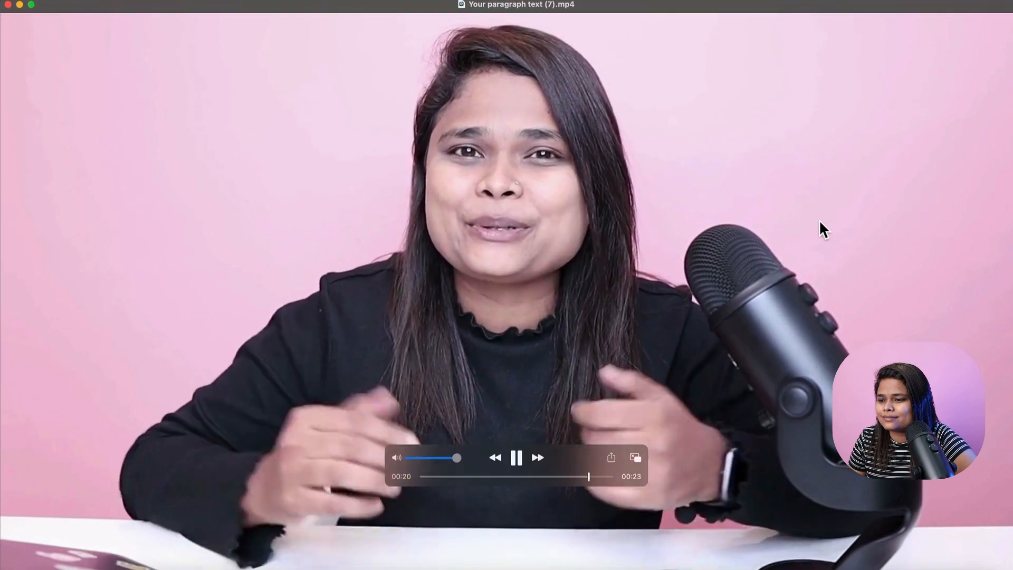